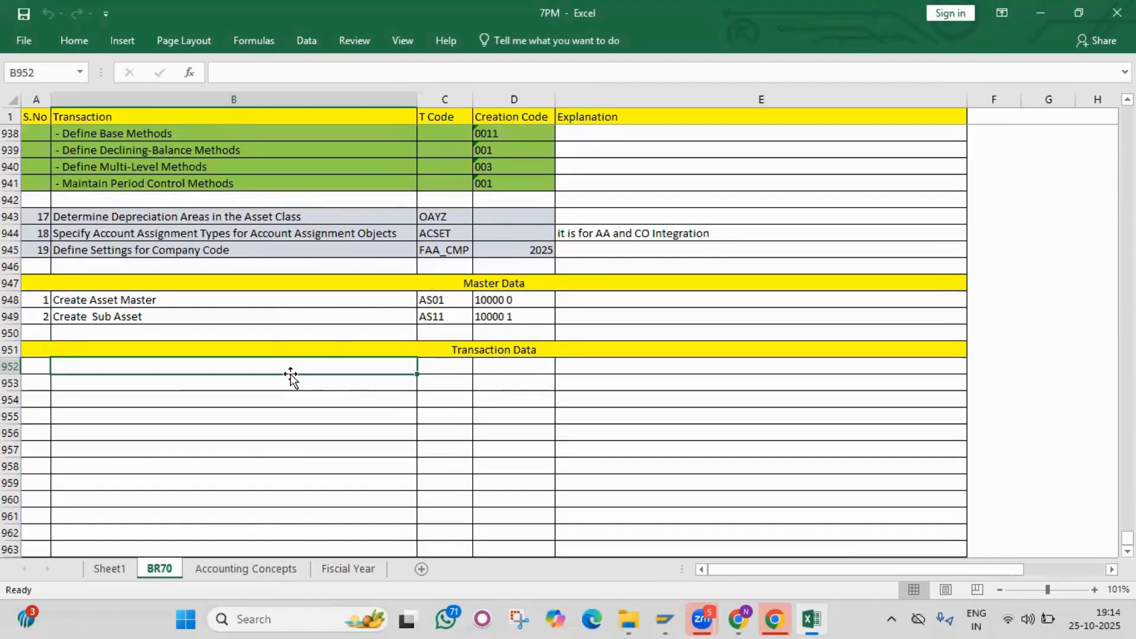
# Step: Enter the flow "Purchase---->Depreciation---->Sell ----->Transfer--->Scrapping" in cell B952 beneath the Transaction Data heading
pyautogui.write('Pu')
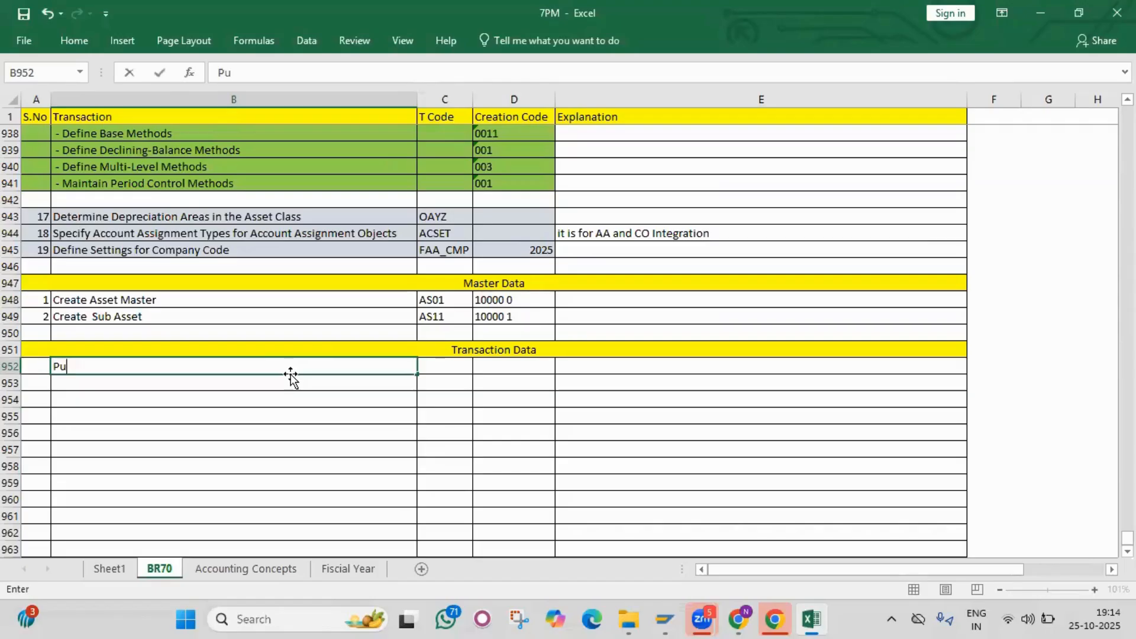
pyautogui.write('rchase---->Dep')
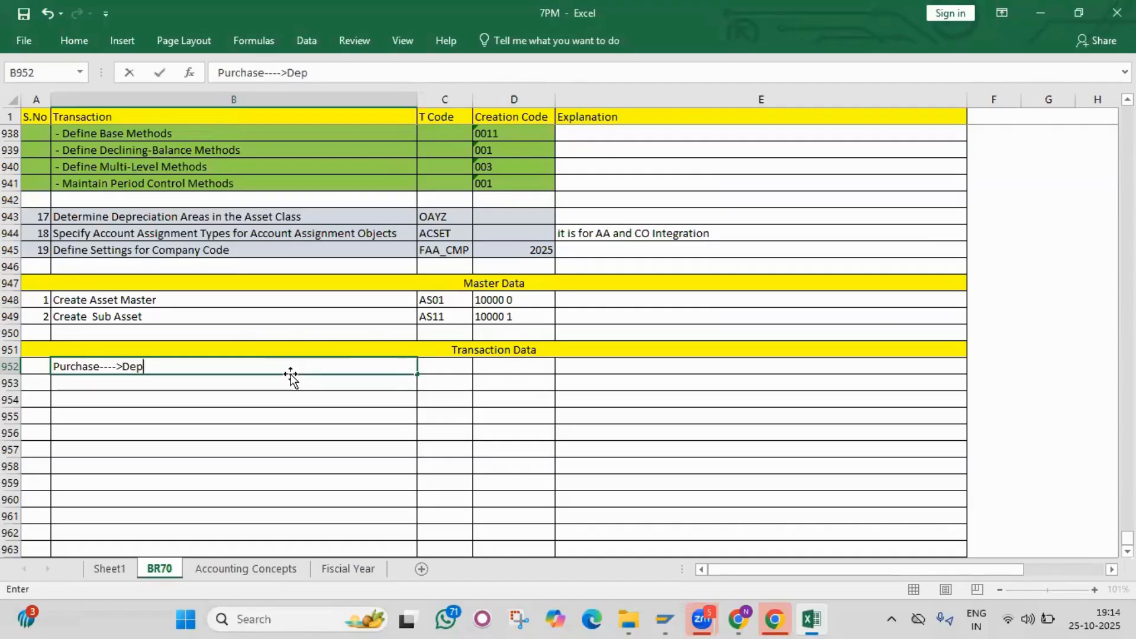
pyautogui.write('reciation....')
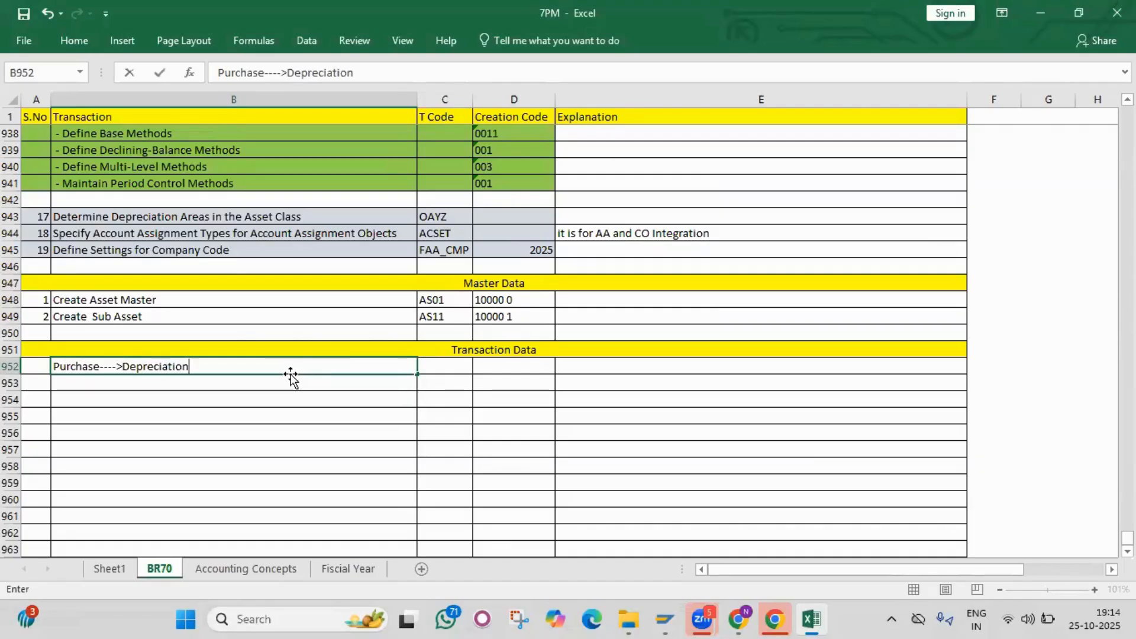
pyautogui.press('BackSpace')
pyautogui.press('BackSpace')
pyautogui.press('BackSpace')
pyautogui.press('BackSpace')
pyautogui.press('BackSpace')
pyautogui.write('n---->Sell')
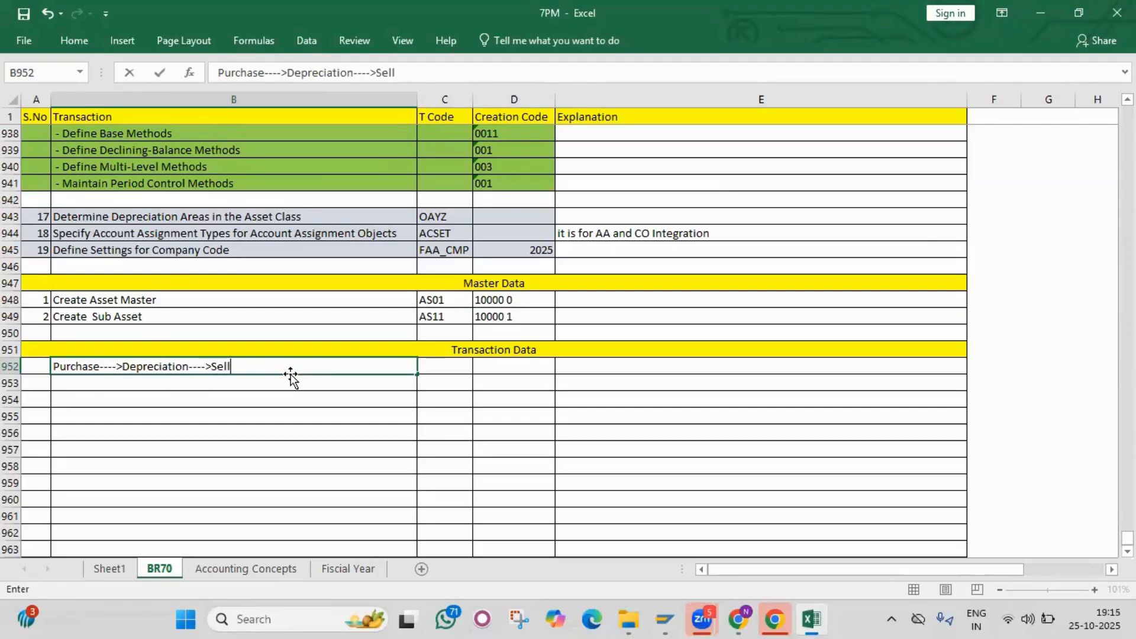
pyautogui.write('-----')
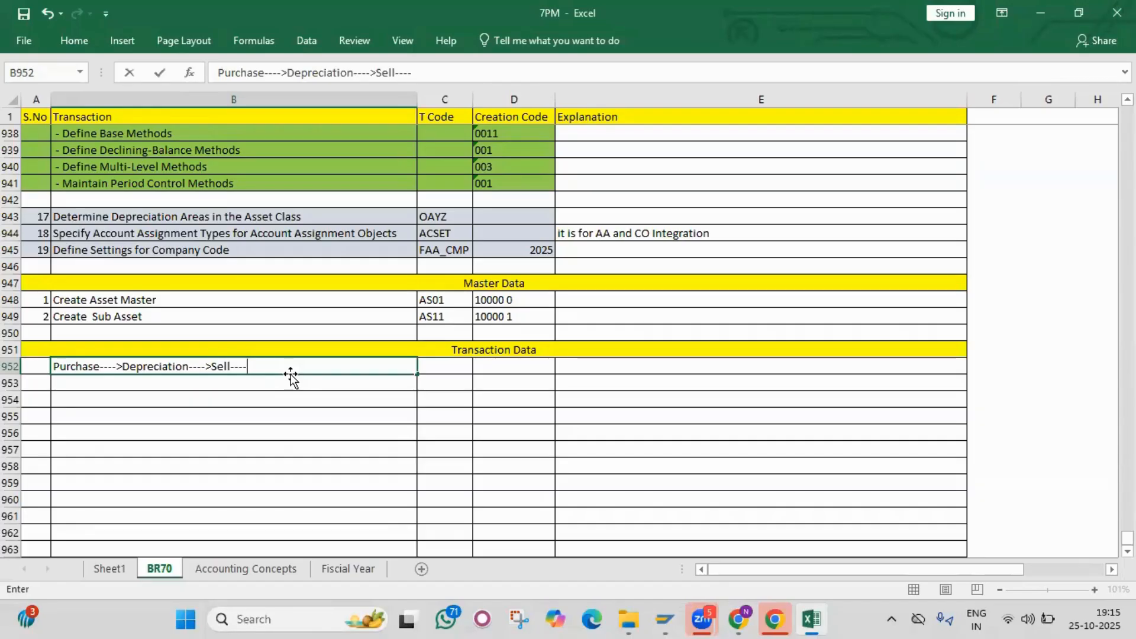
pyautogui.press('BackSpace')
pyautogui.press('BackSpace')
pyautogui.press('BackSpace')
pyautogui.press('BackSpace')
pyautogui.press('BackSpace')
pyautogui.write('l')
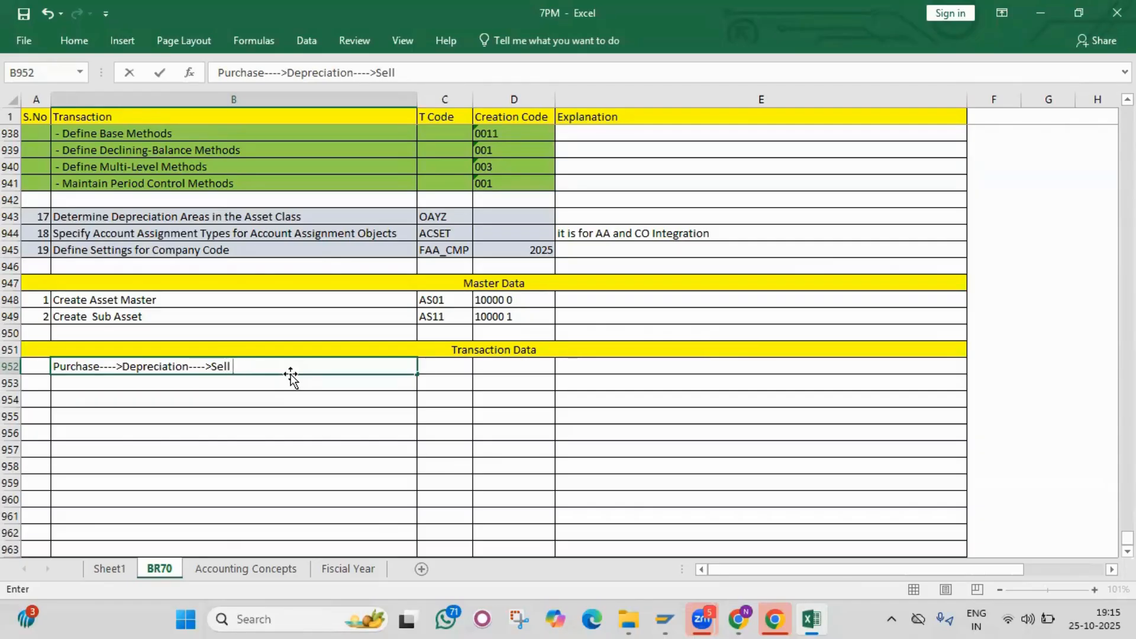
pyautogui.write(' ----->Tran')
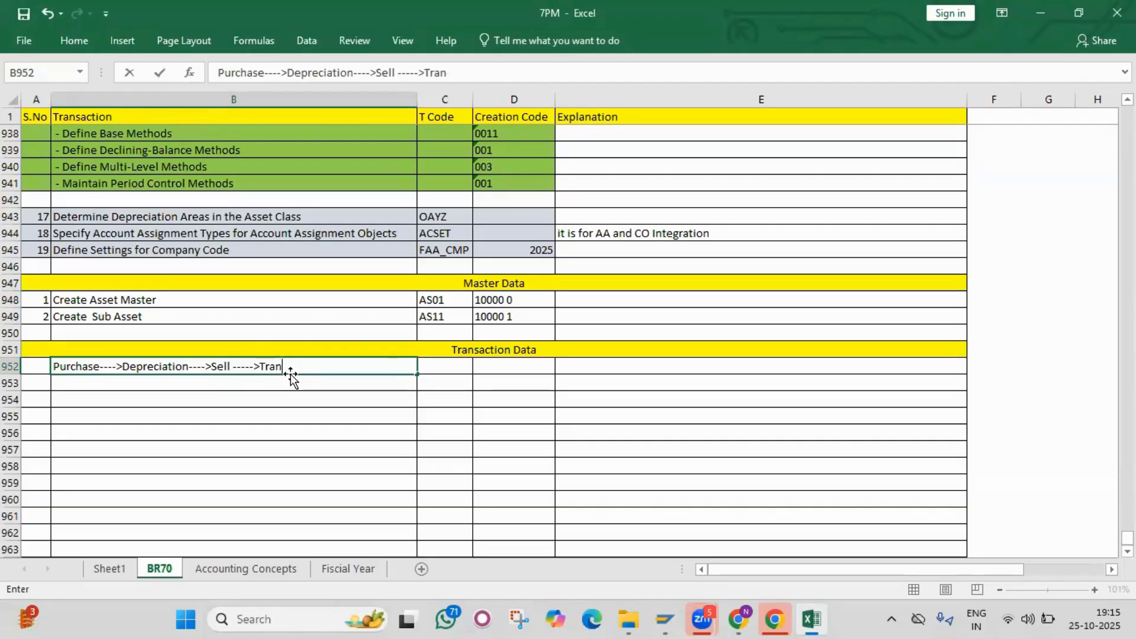
pyautogui.write('sfer---')
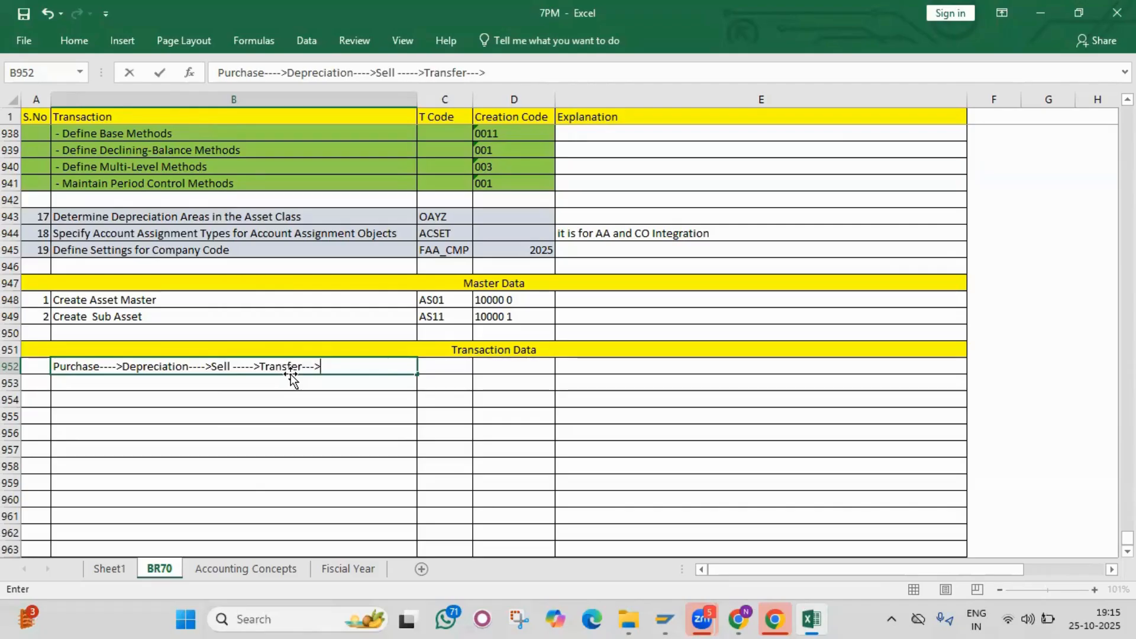
pyautogui.write('>')
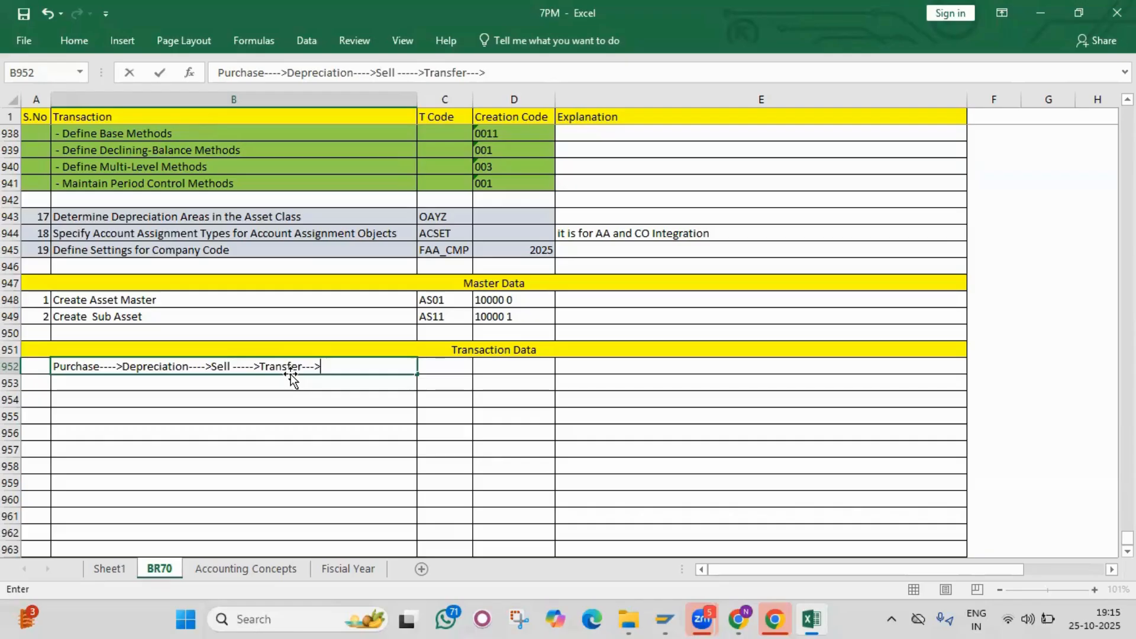
pyautogui.write('Scrapping')
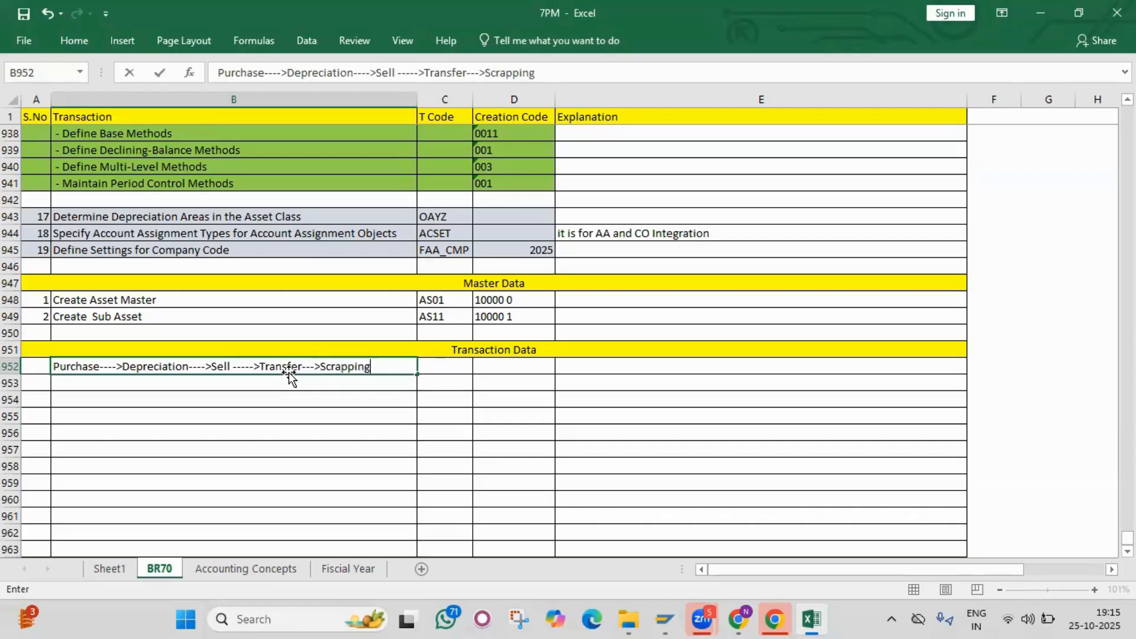
pyautogui.press('Return')
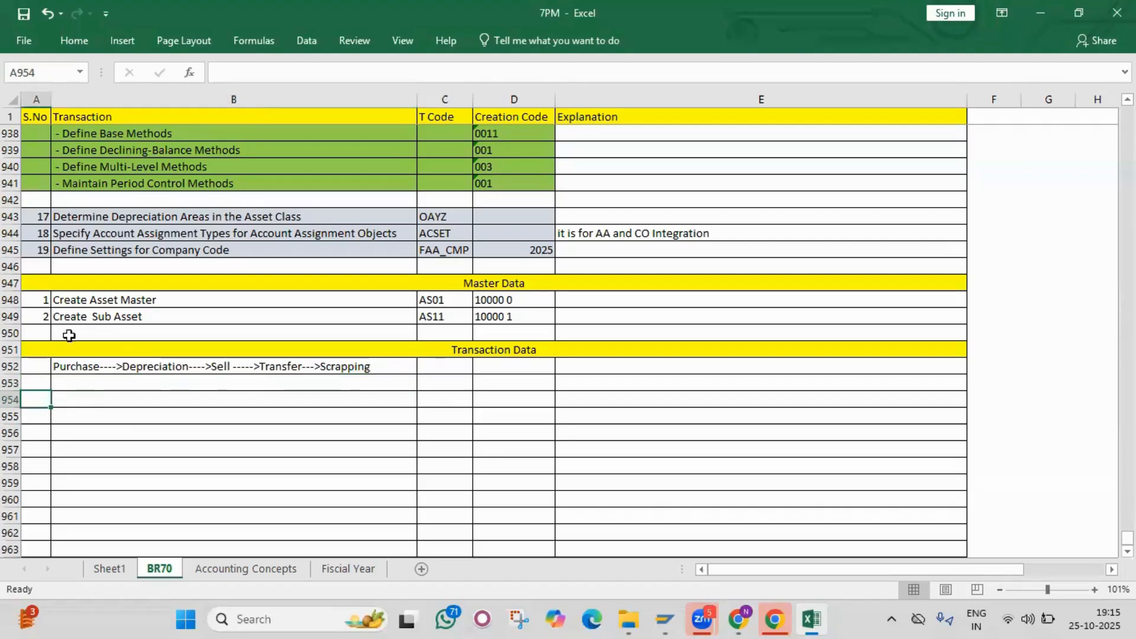
# Step: Add an entry in row 954 with serial number 1, transaction "Purchase of Asset" and T Code F-90
pyautogui.moveTo(38, 299); pyautogui.dragTo(489, 299)
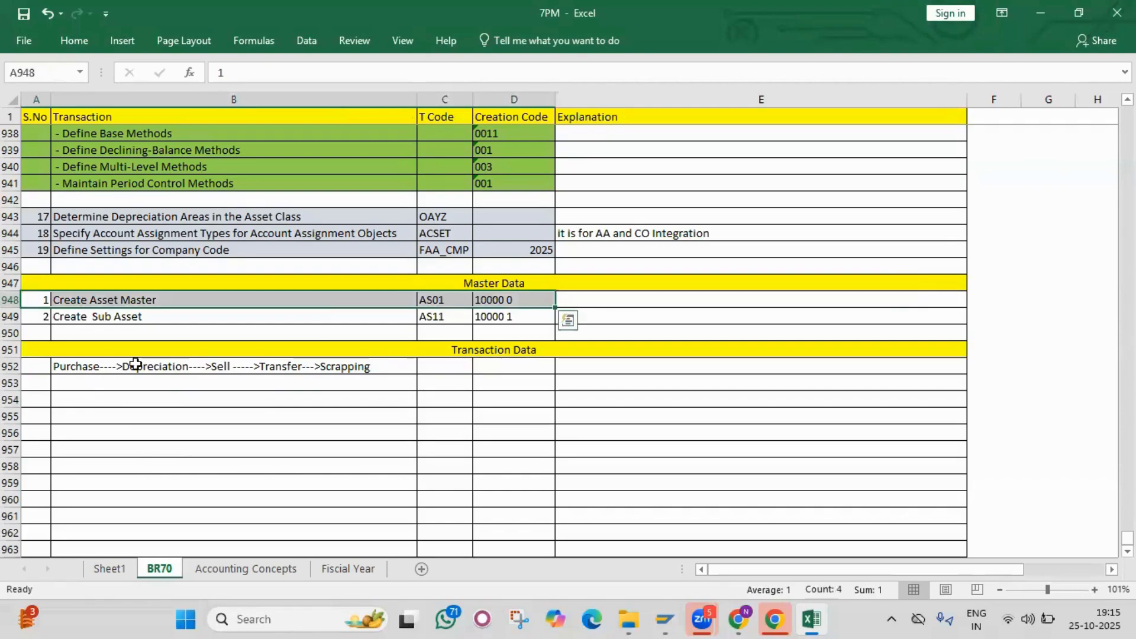
pyautogui.click(39, 398)
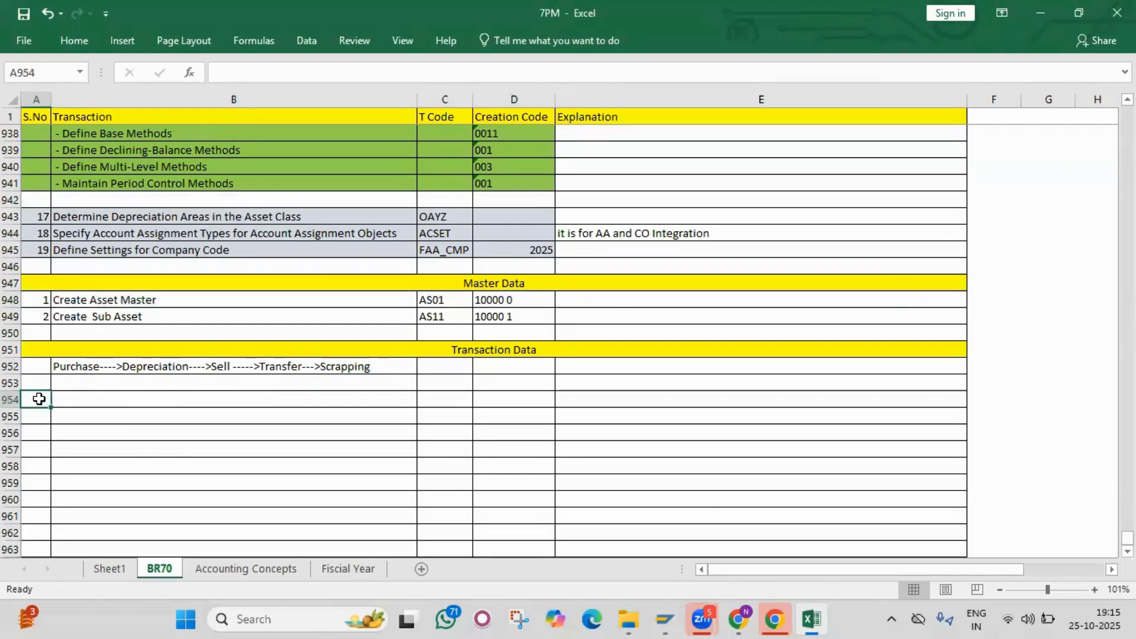
pyautogui.press('Tab')
pyautogui.write('Pur')
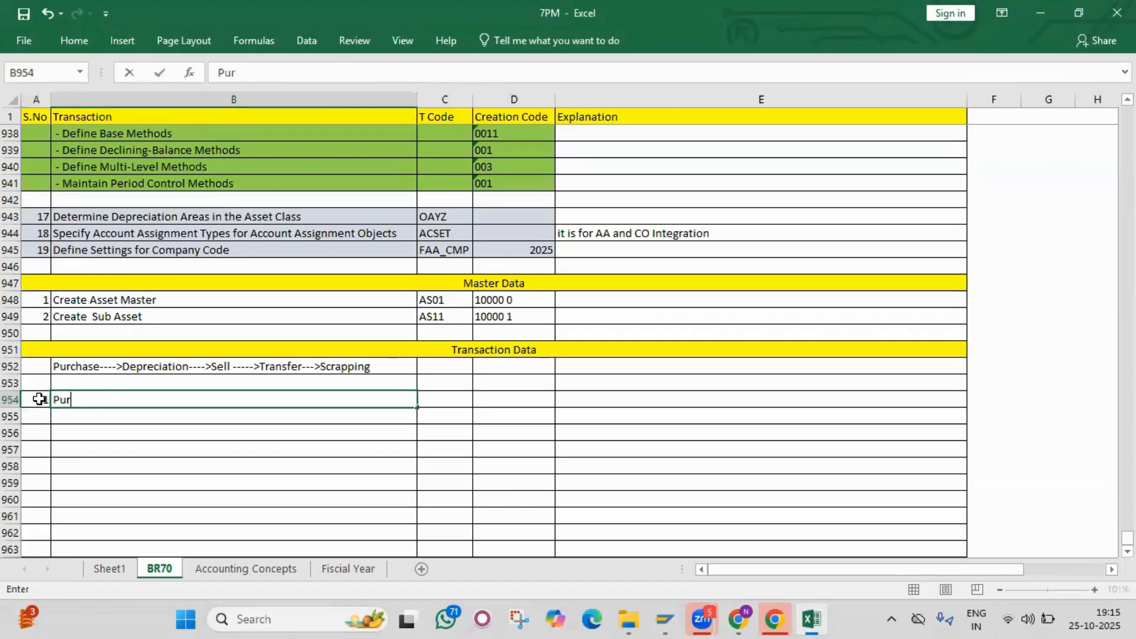
pyautogui.write('chase of Ass')
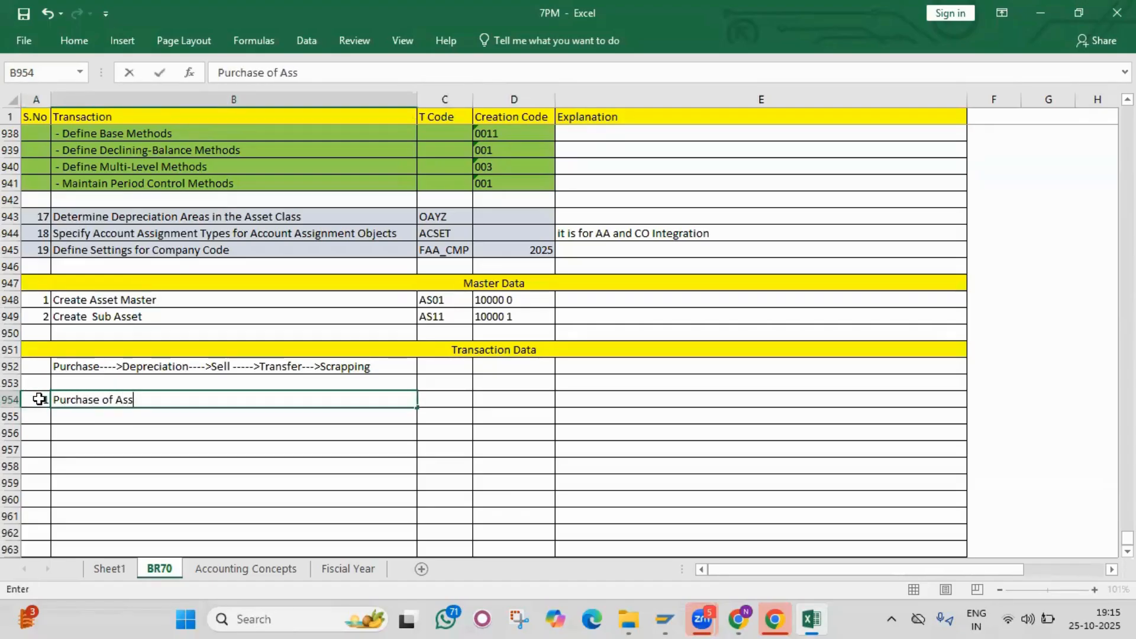
pyautogui.write('et')
pyautogui.press('Tab')
pyautogui.write('A')
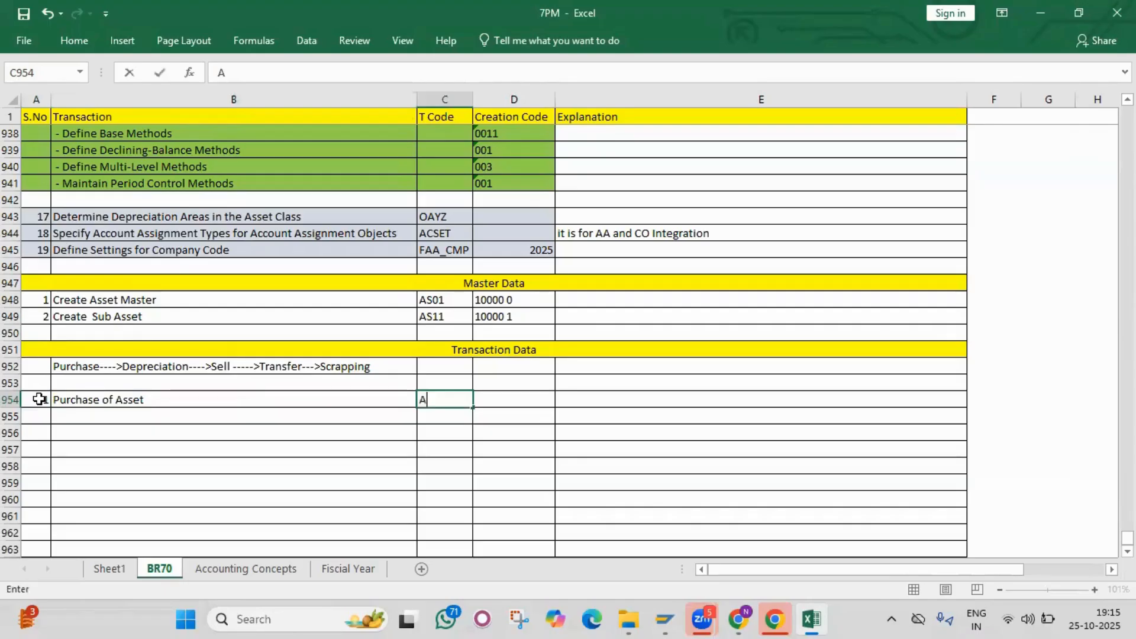
pyautogui.press('BackSpace')
pyautogui.write('F-90')
pyautogui.press('Return')
# Step: Switch to SAP Logon and open the S4 HANA2 connection
pyautogui.hotkey('alt', 'Tab')
pyautogui.hotkey('alt', 'Tab')
pyautogui.hotkey('alt', 'Tab')
pyautogui.hotkey('alt', 'Tab')
pyautogui.hotkey('alt', 'Tab')
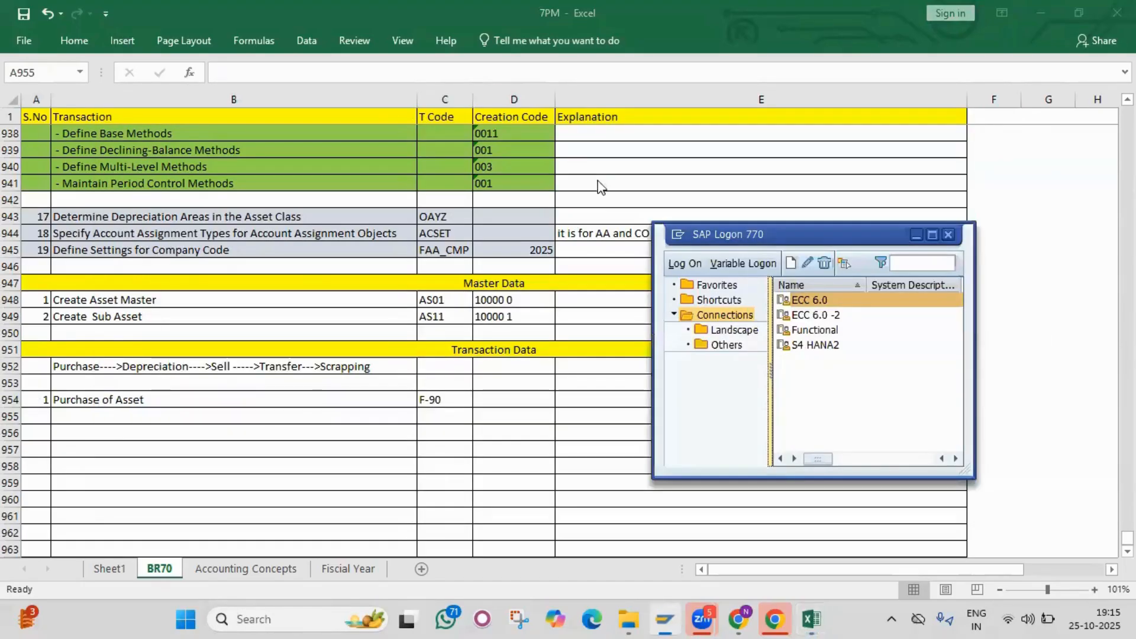
pyautogui.click(836, 345)
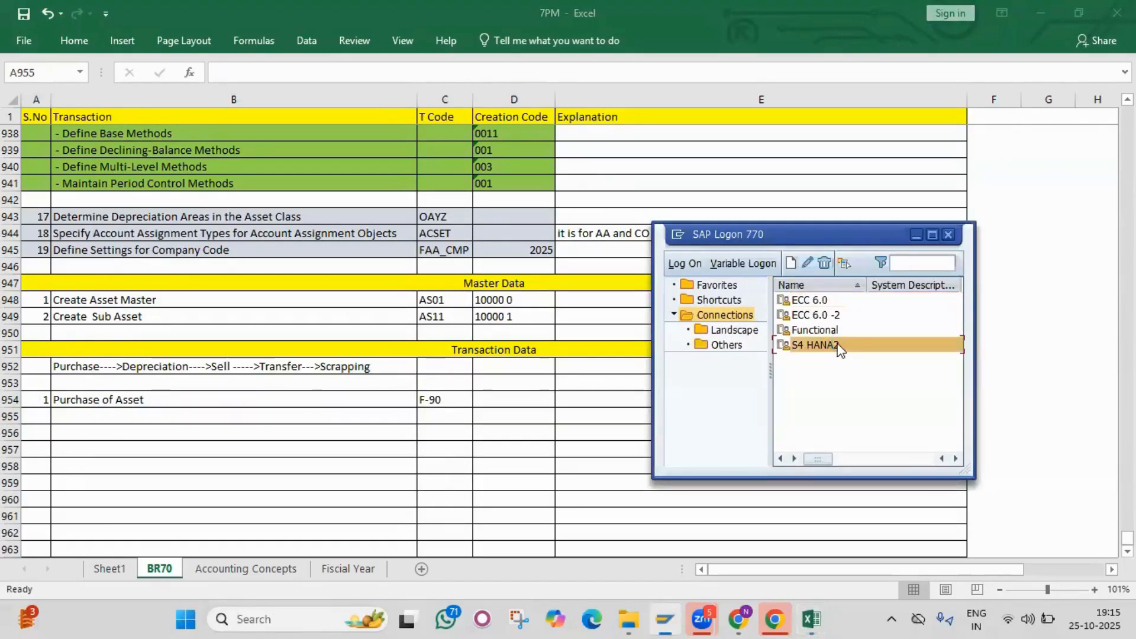
pyautogui.press('space')
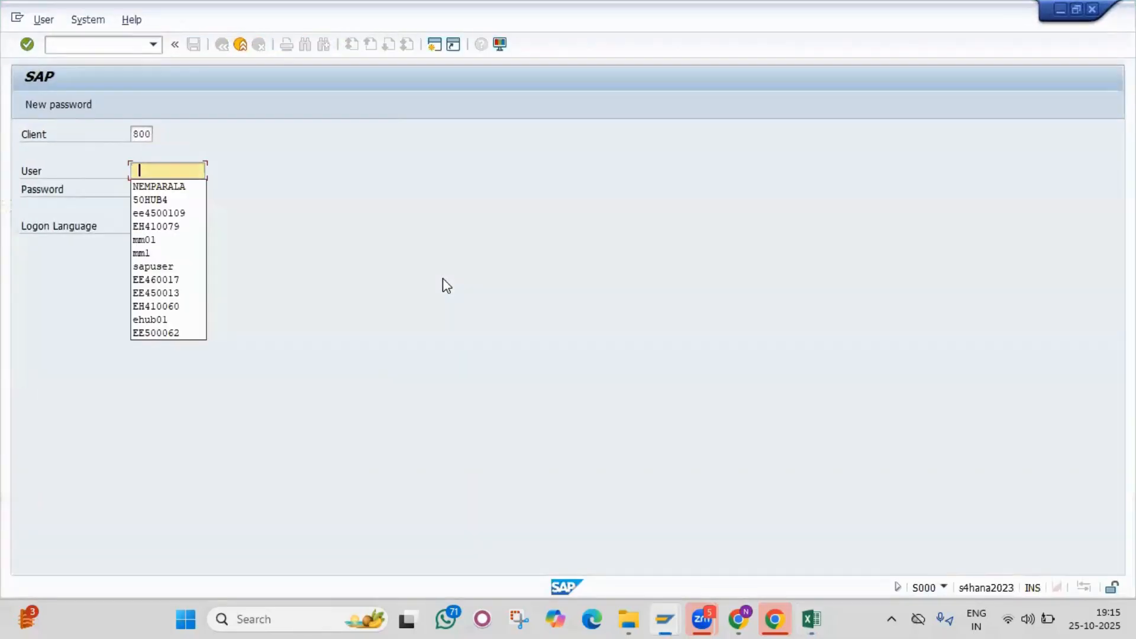
# Step: Log on to client 800 with the saved user name and the account password, and acknowledge the licence notice
pyautogui.press('Down')
pyautogui.press('Tab')
pyautogui.write('*********')
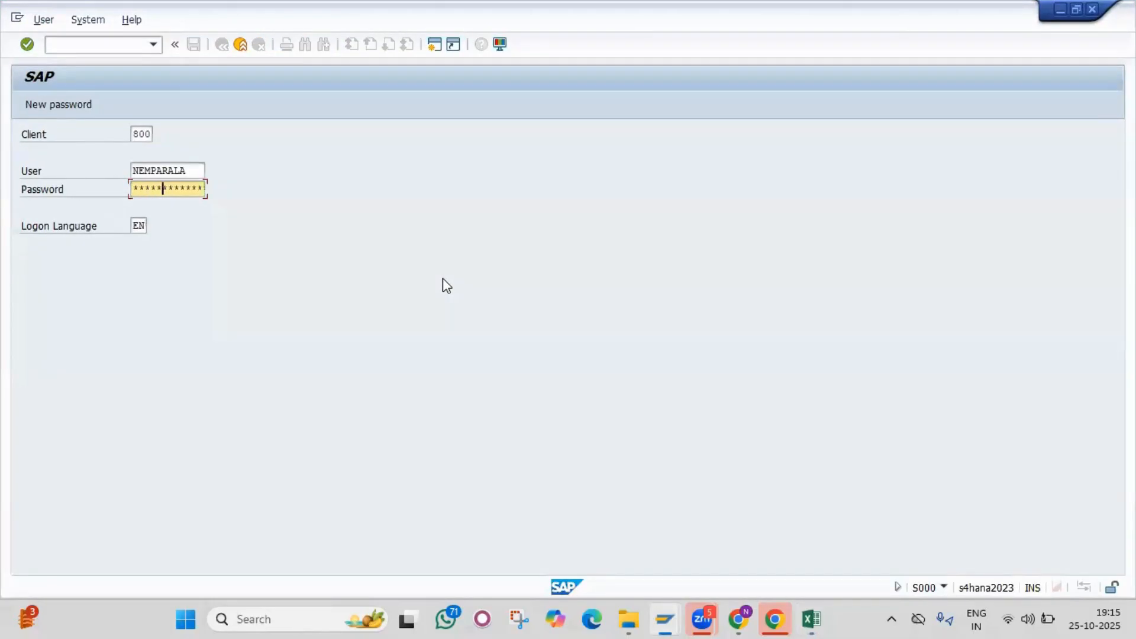
pyautogui.press('Return')
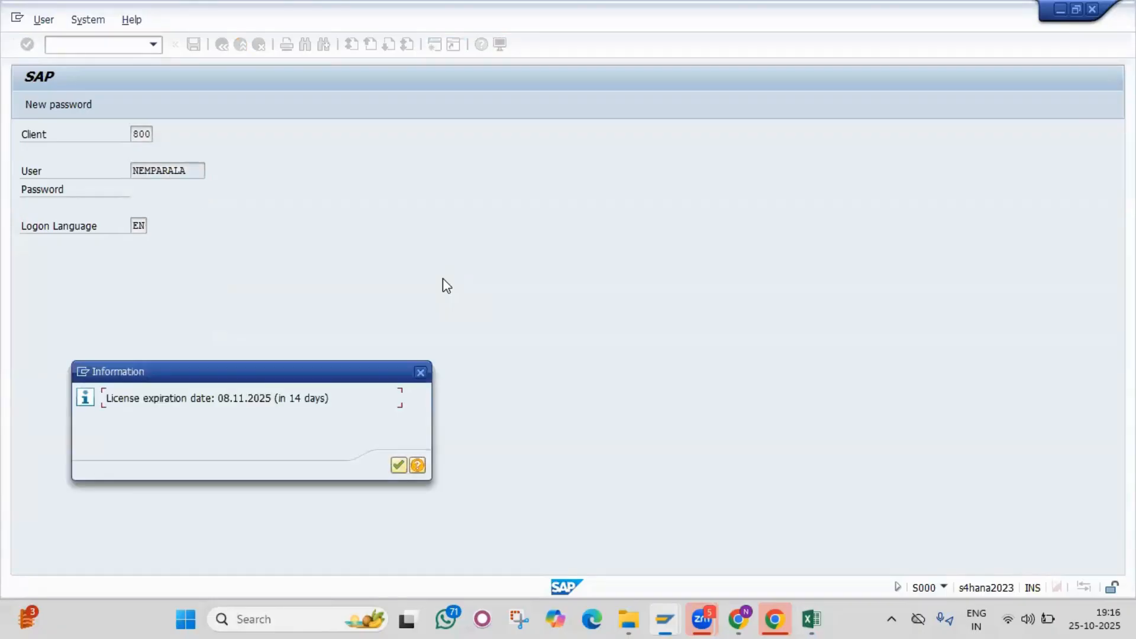
pyautogui.press('Return')
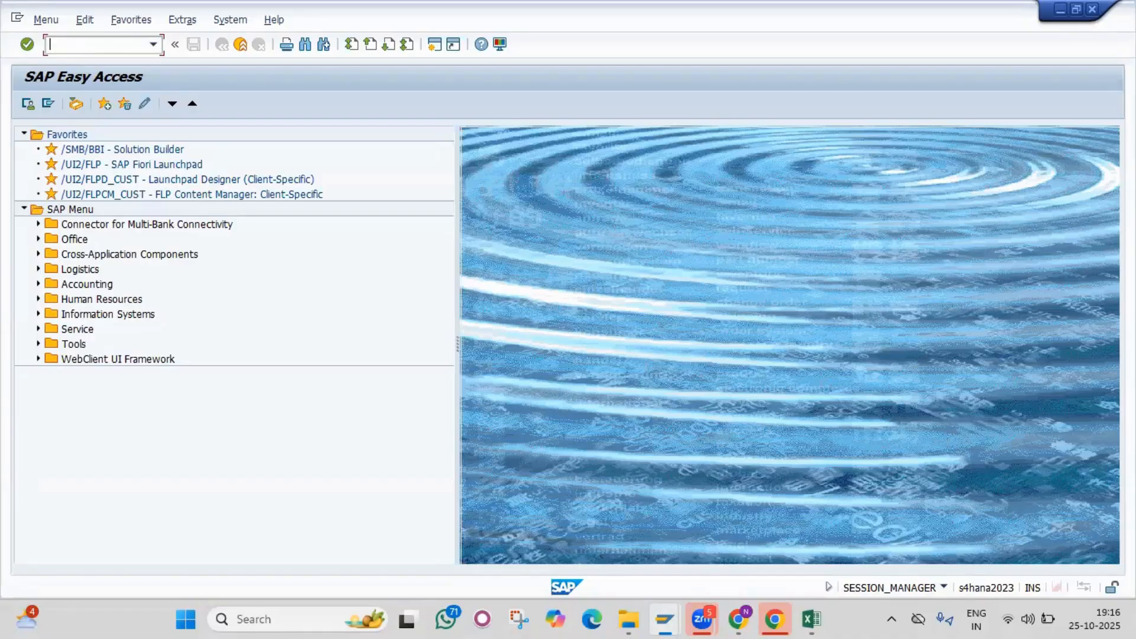
# Step: Start transaction F-90 and set the document date to 01.10.2025
pyautogui.write('90')
pyautogui.press('Return')
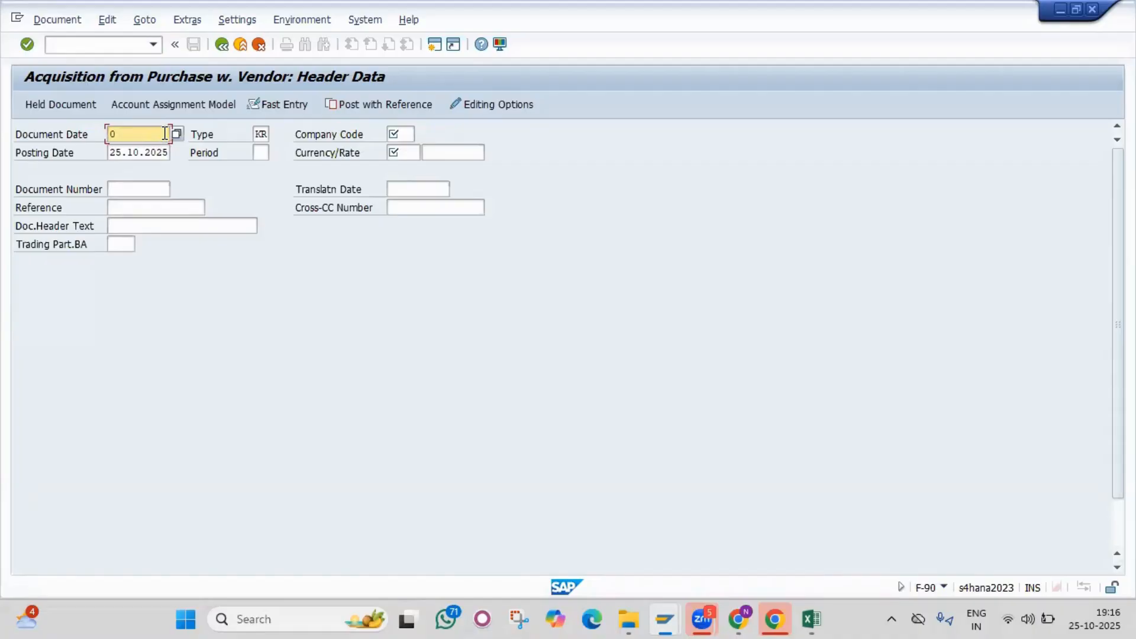
pyautogui.write('1.10.202')
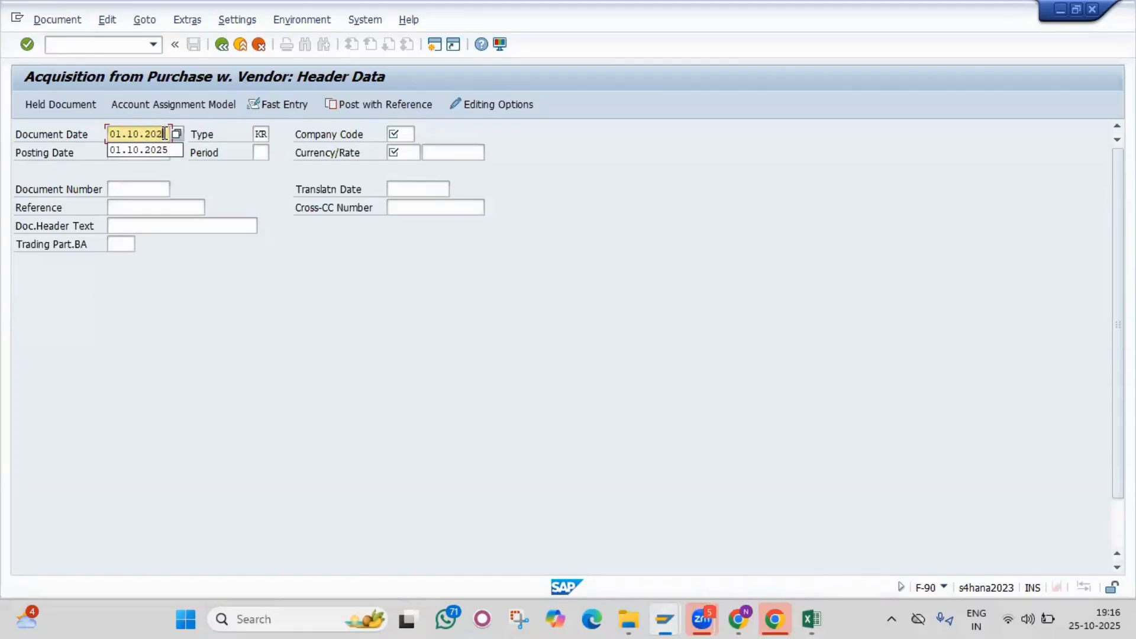
pyautogui.write('5')
pyautogui.press('Tab')
pyautogui.press('Tab')
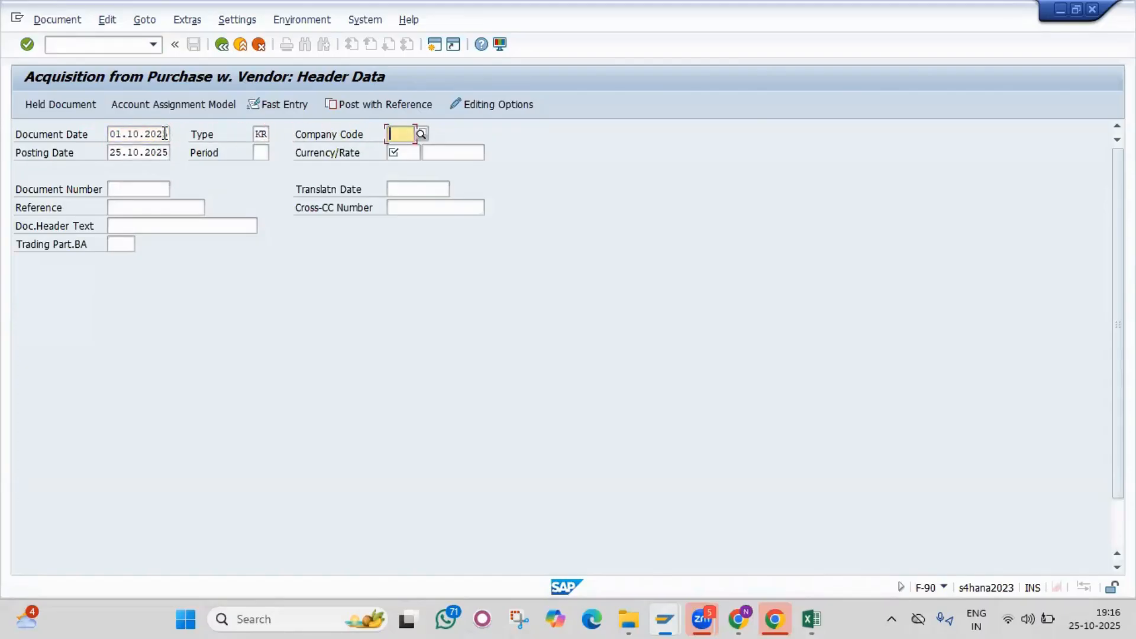
# Step: Complete the acquisition header with company code BR70, posting date 01.10.2025 and currency INR
pyautogui.write('Br70')
pyautogui.press('Tab')
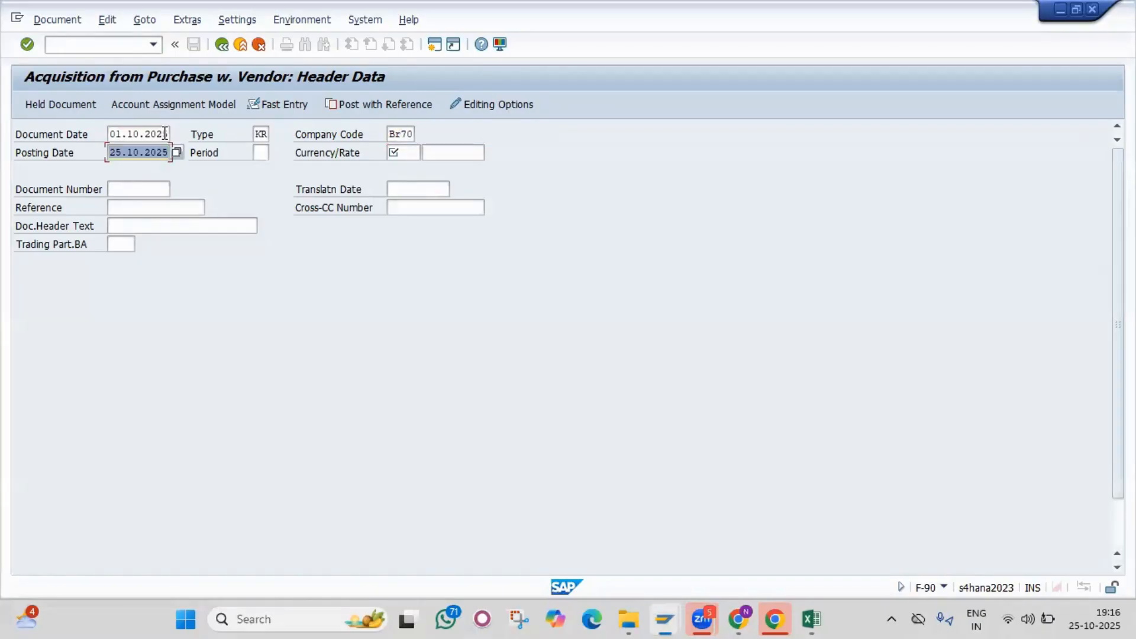
pyautogui.write('0')
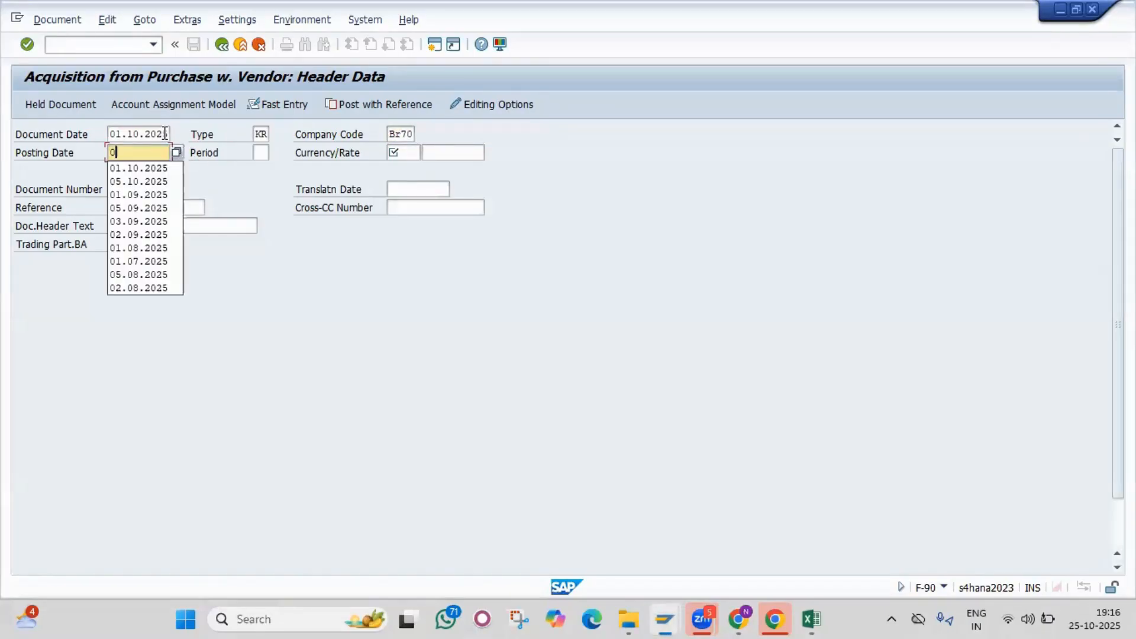
pyautogui.write('1.10.')
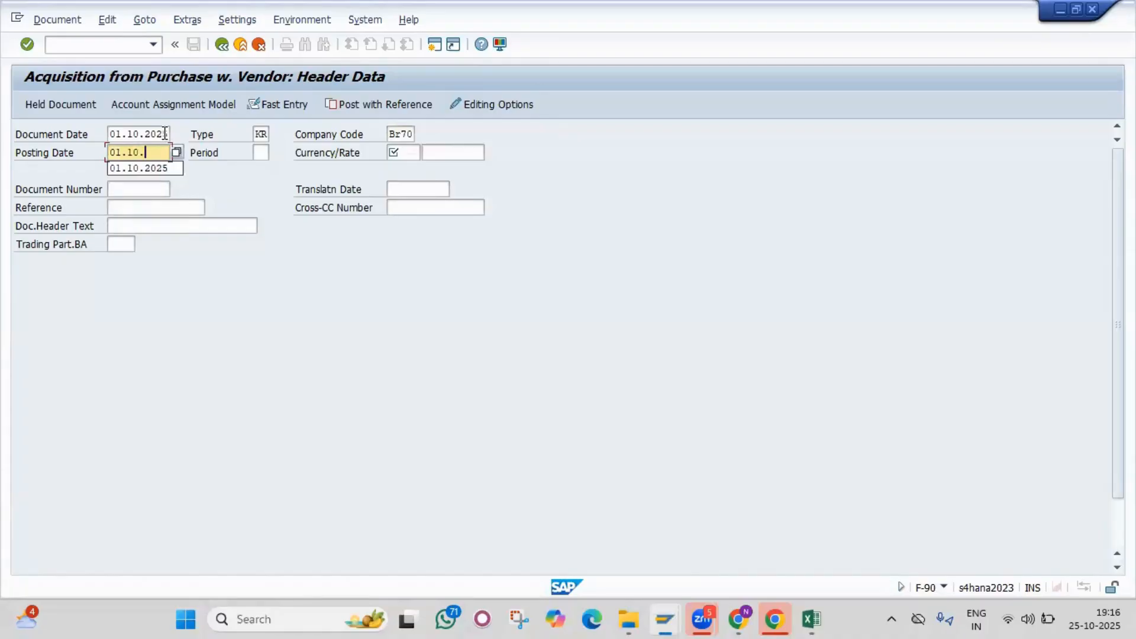
pyautogui.write('1025')
pyautogui.press('Tab')
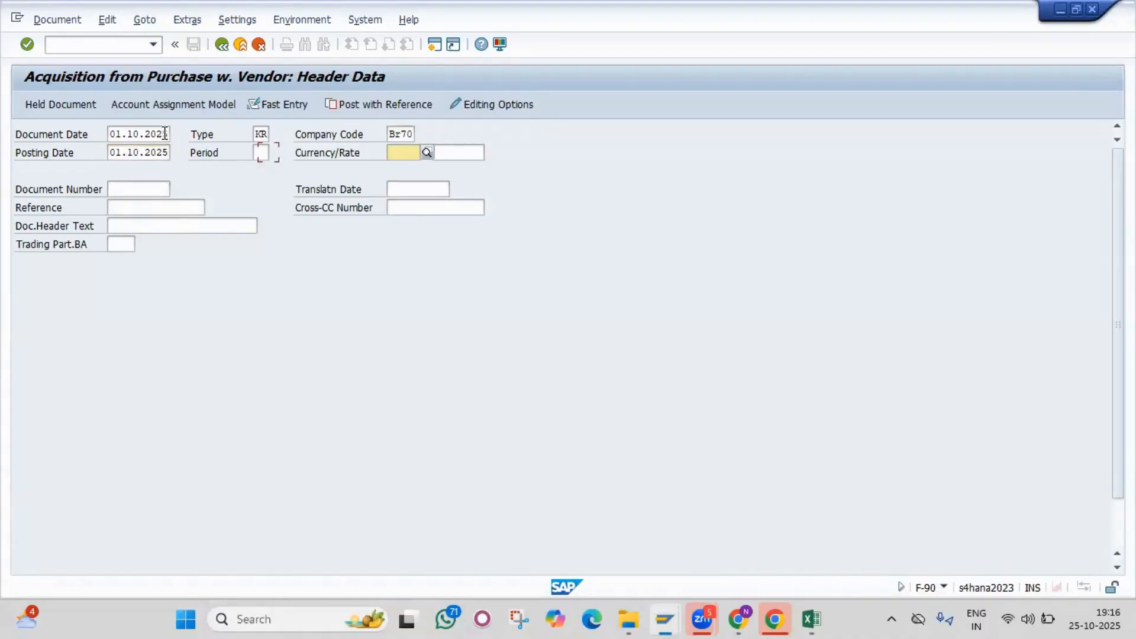
pyautogui.write('INR')
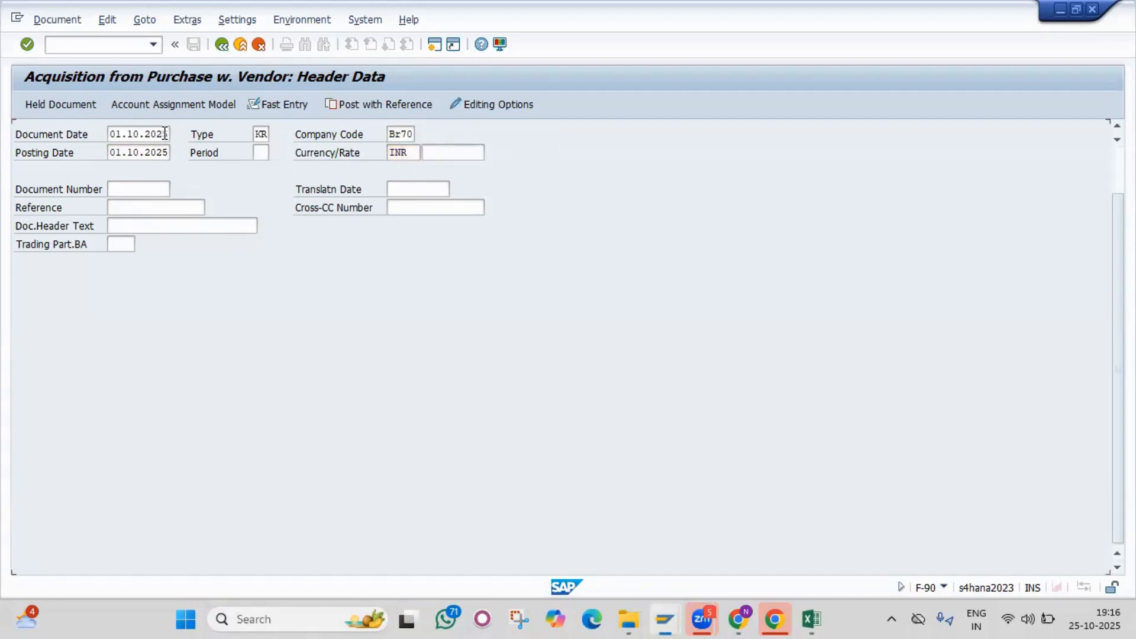
pyautogui.press('Return')
pyautogui.press('Tab')
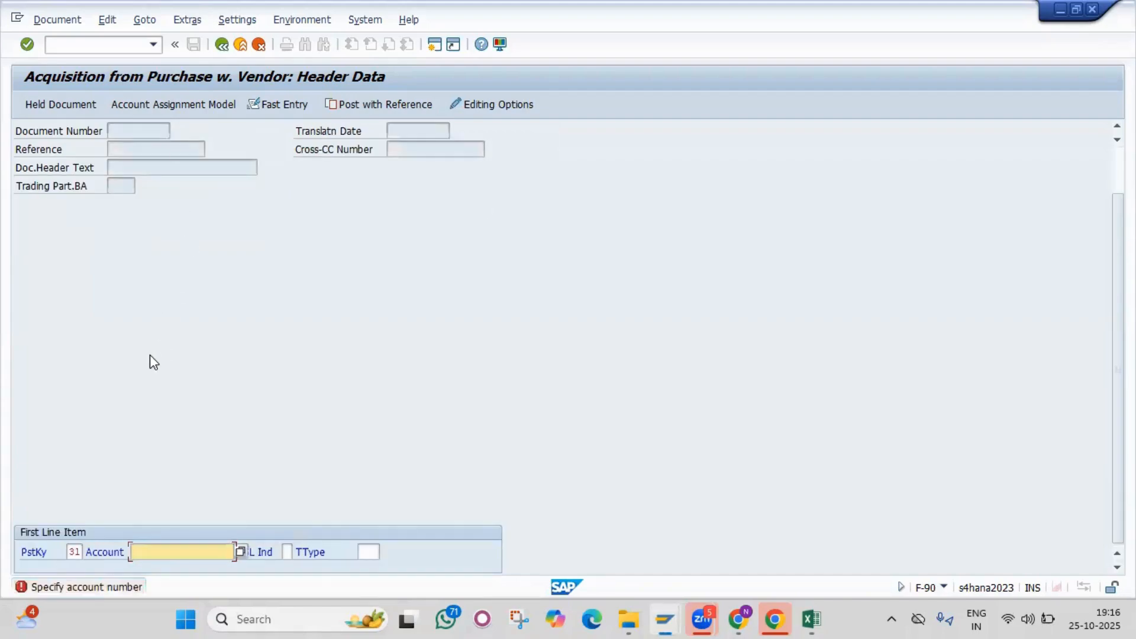
# Step: Select the BR70 supplier Reliance Industries Ltd as the account of the first line item and continue to the vendor item
pyautogui.scroll(2, 145, 334)
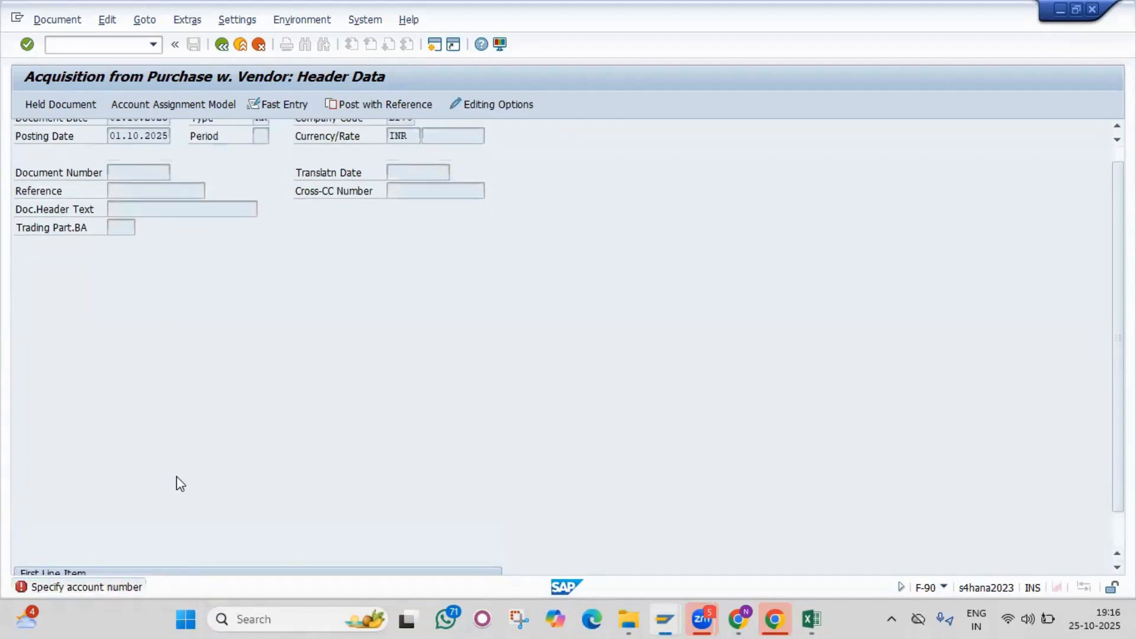
pyautogui.scroll(-2, 177, 477)
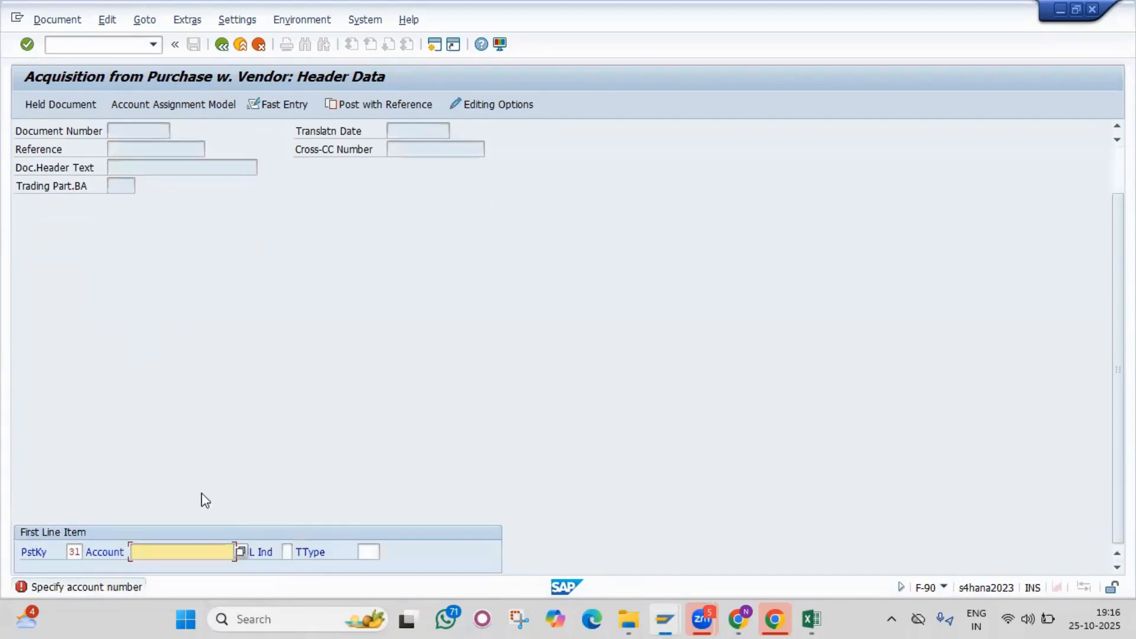
pyautogui.click(238, 558)
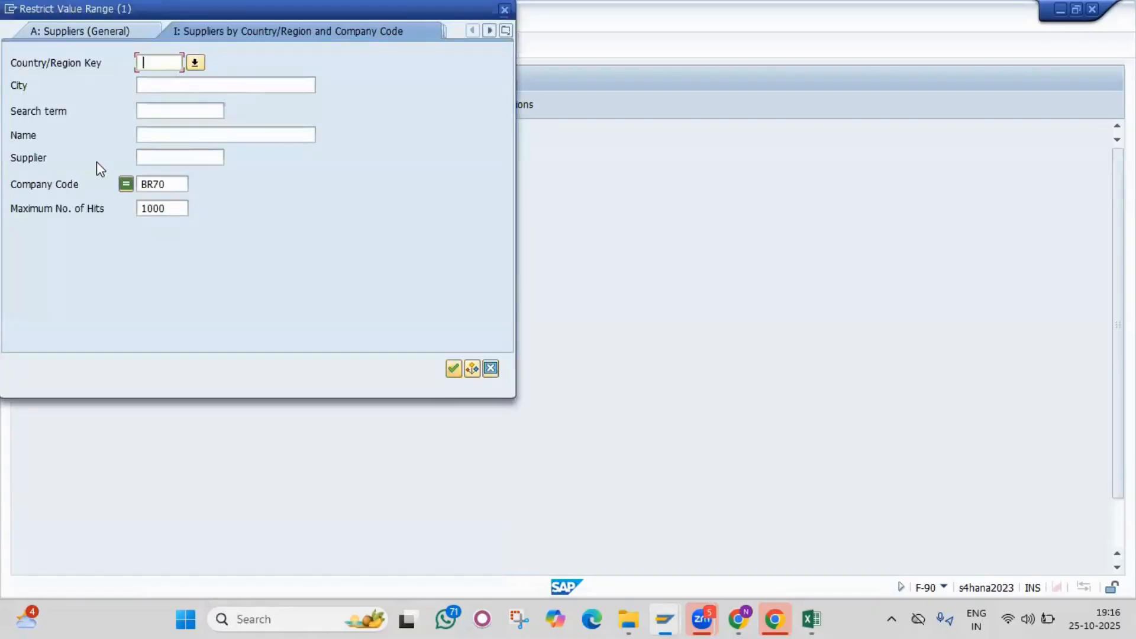
pyautogui.press('Return')
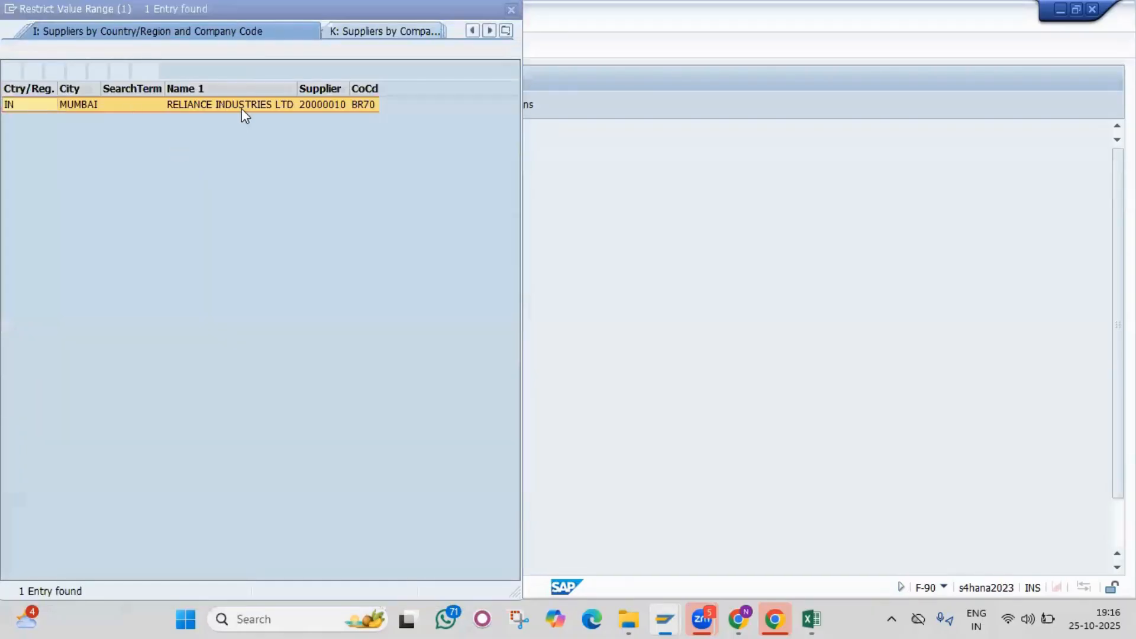
pyautogui.doubleClick(242, 108)
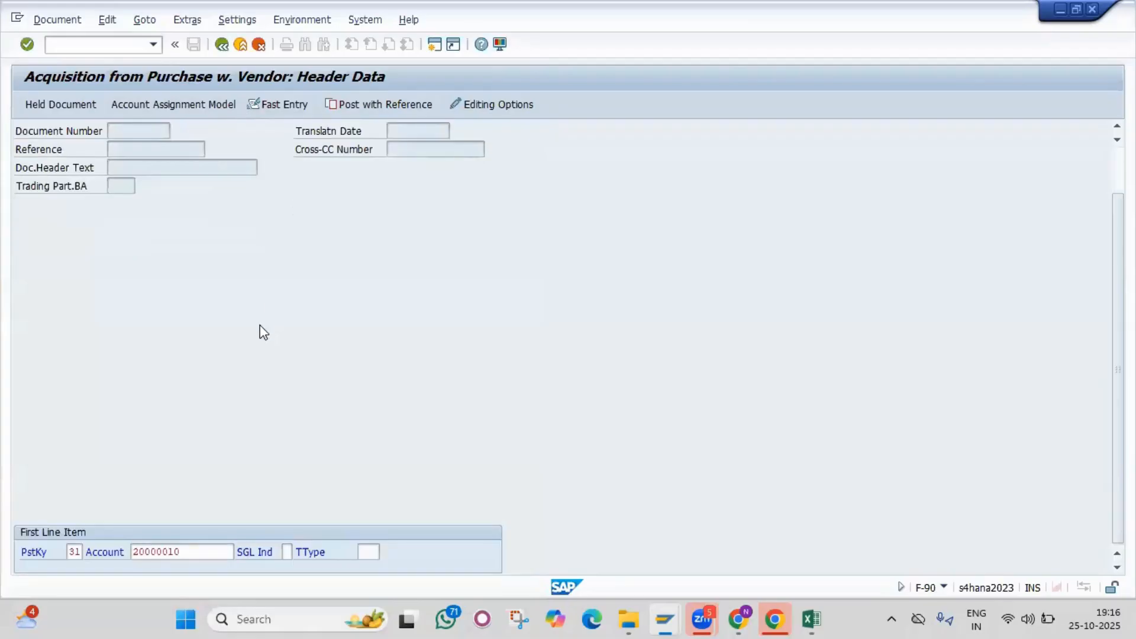
pyautogui.press('Return')
# Step: Set the vendor item's amount to 1000000 INR and its text to "Purchase of Asset for Admin Purpose"
pyautogui.write('1000')
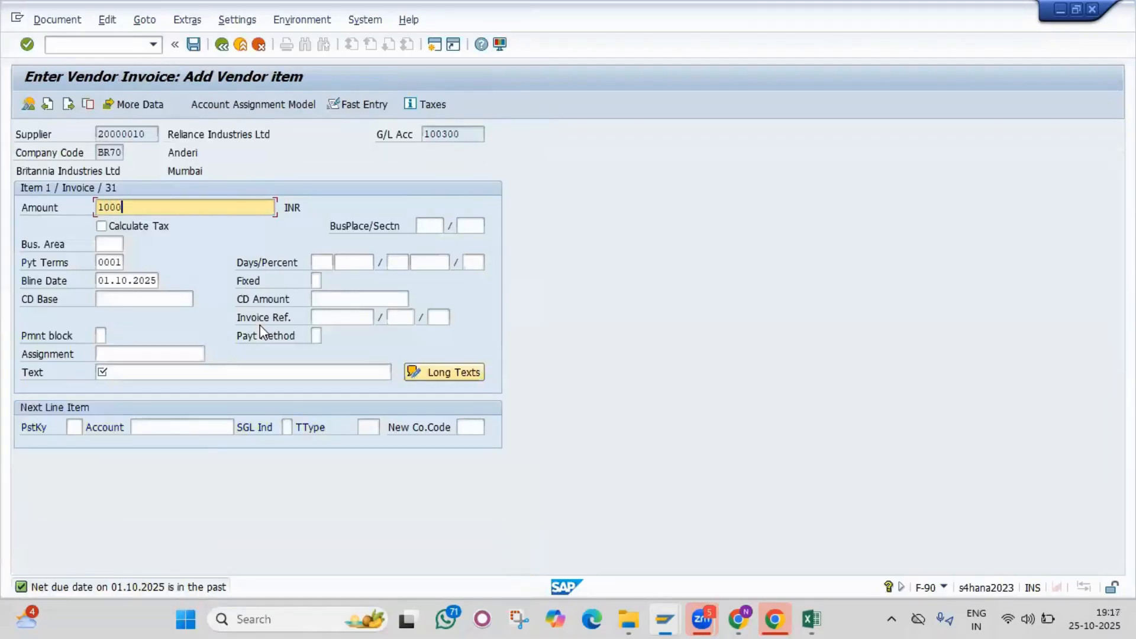
pyautogui.write('000')
pyautogui.press('Return')
pyautogui.write('P')
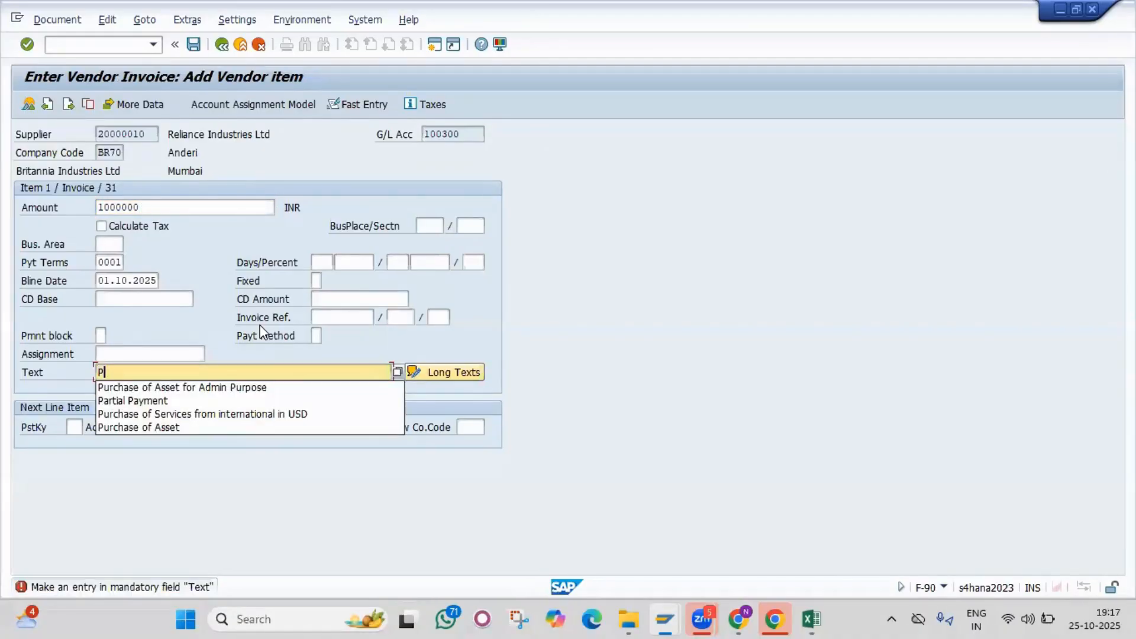
pyautogui.write('urchase')
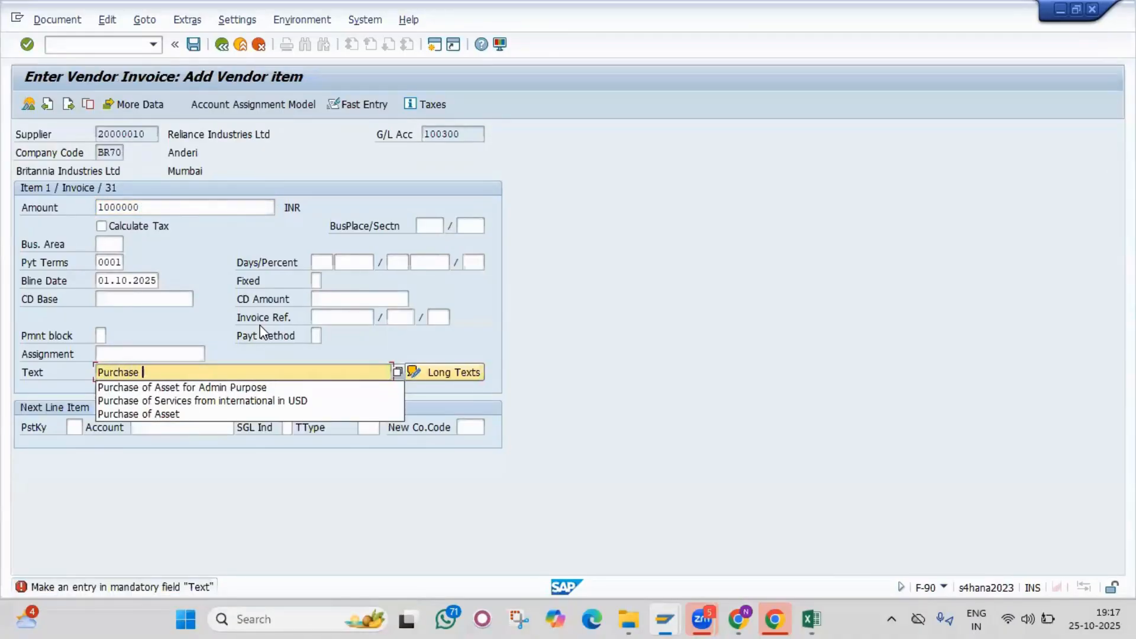
pyautogui.write(' o')
pyautogui.press('Down')
pyautogui.press('Return')
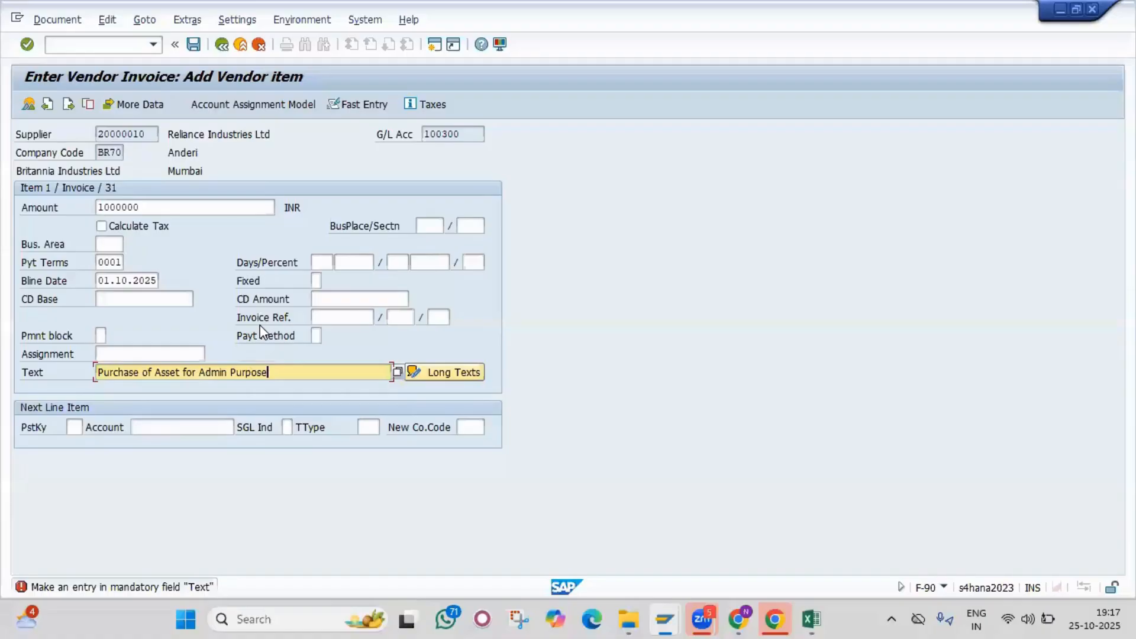
# Step: Switch to the 7PM workbook in Excel and close the open File Explorer and Google Chrome windows
pyautogui.click(75, 427)
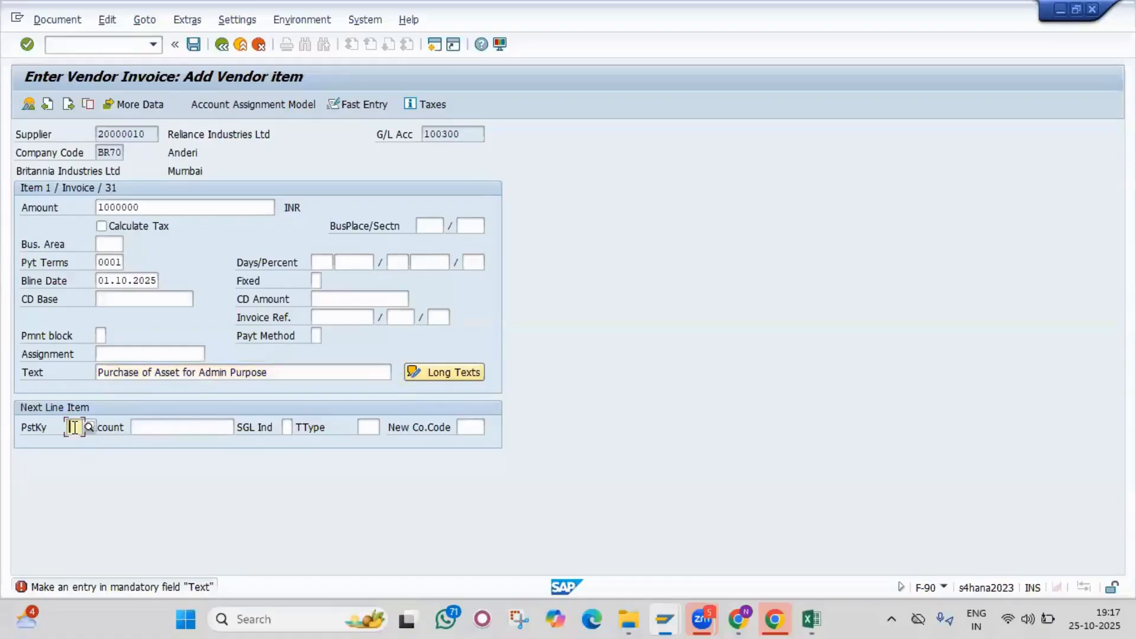
pyautogui.hotkey('alt', 'Tab')
pyautogui.press('Tab')
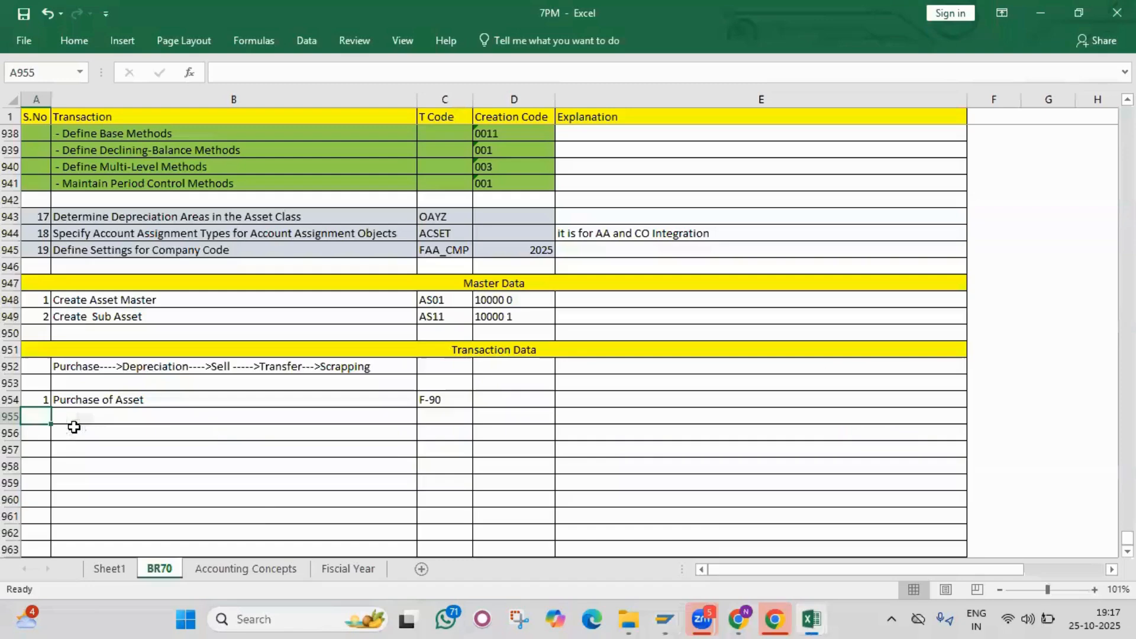
pyautogui.moveTo(628, 619)
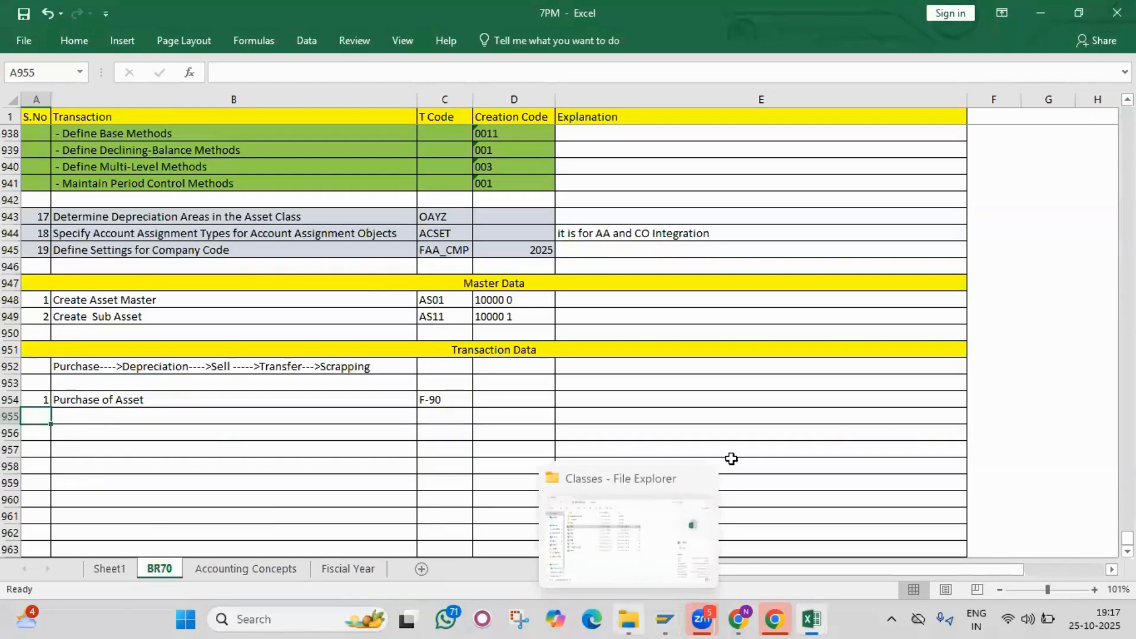
pyautogui.click(704, 479)
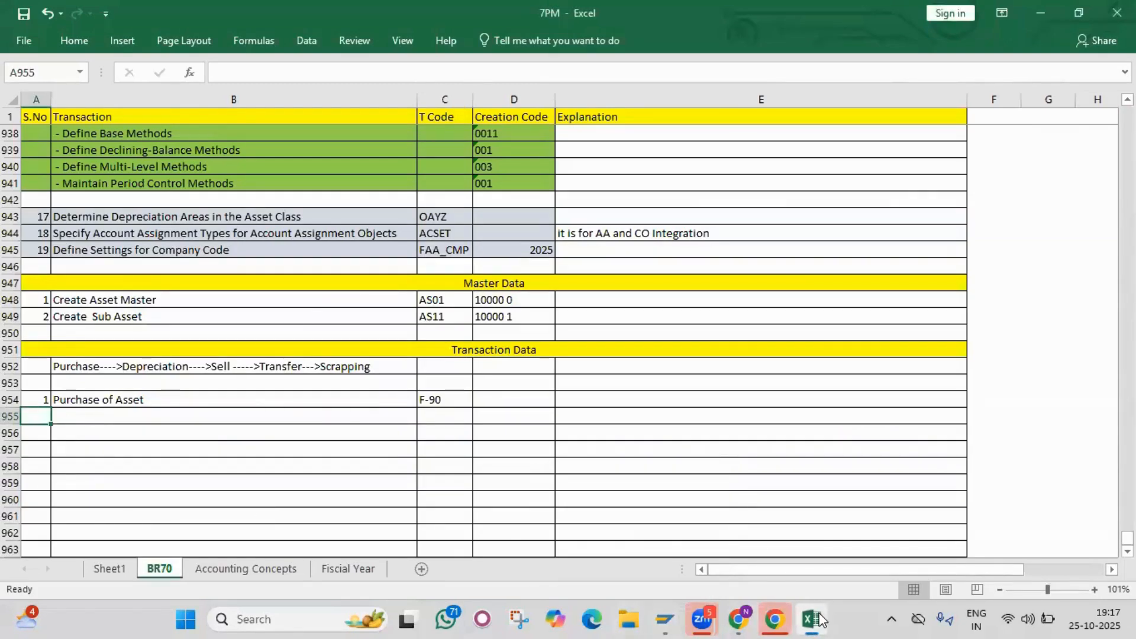
pyautogui.moveTo(787, 608)
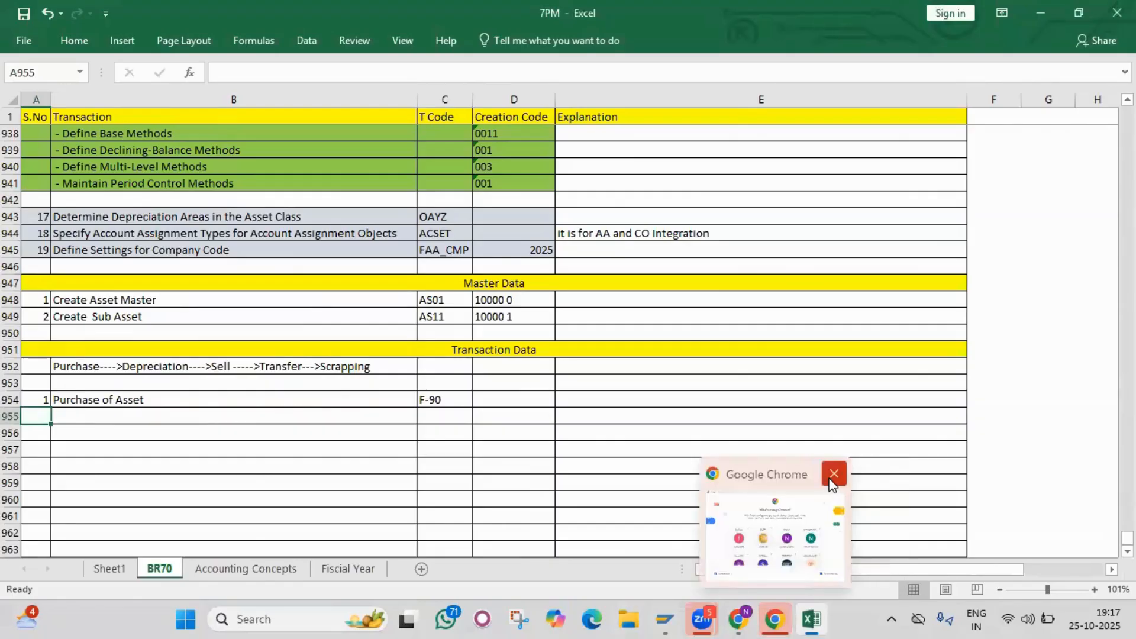
pyautogui.click(834, 473)
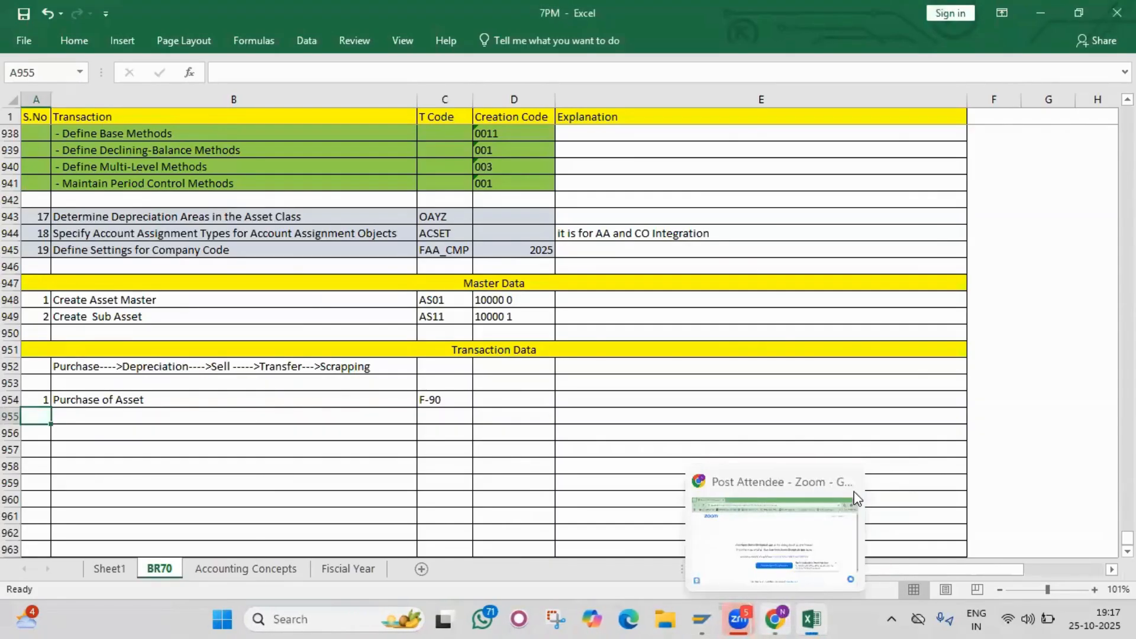
pyautogui.click(852, 483)
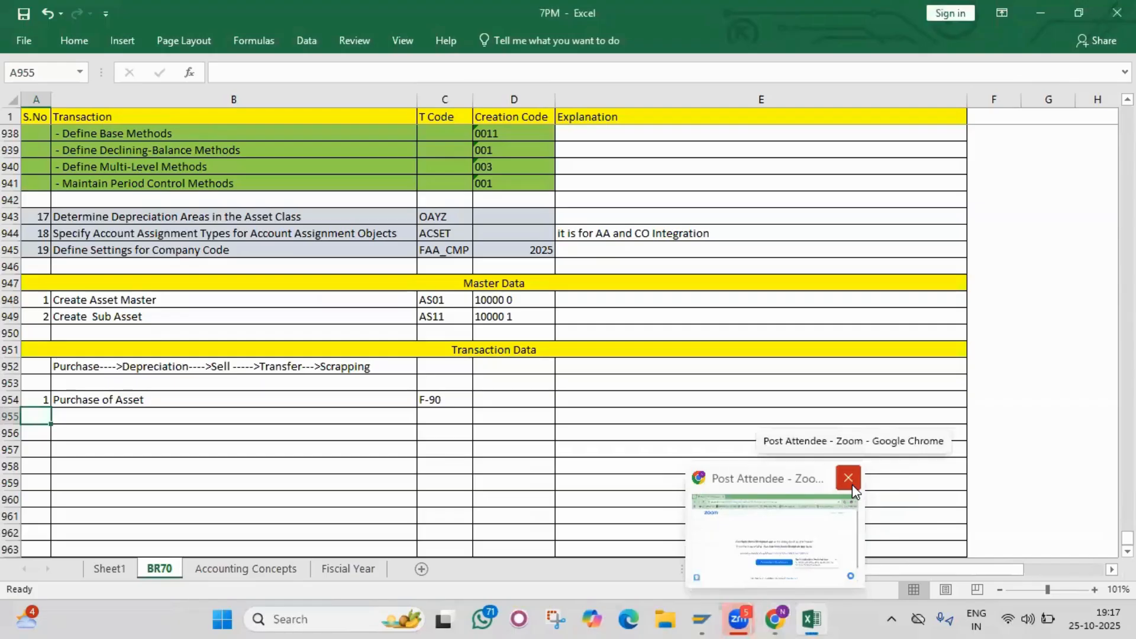
# Step: Below Purchase of Asset, enter the heading "Postinge keys" in B955 and "70 - Debit" in B956
pyautogui.click(78, 422)
pyautogui.write('Posti')
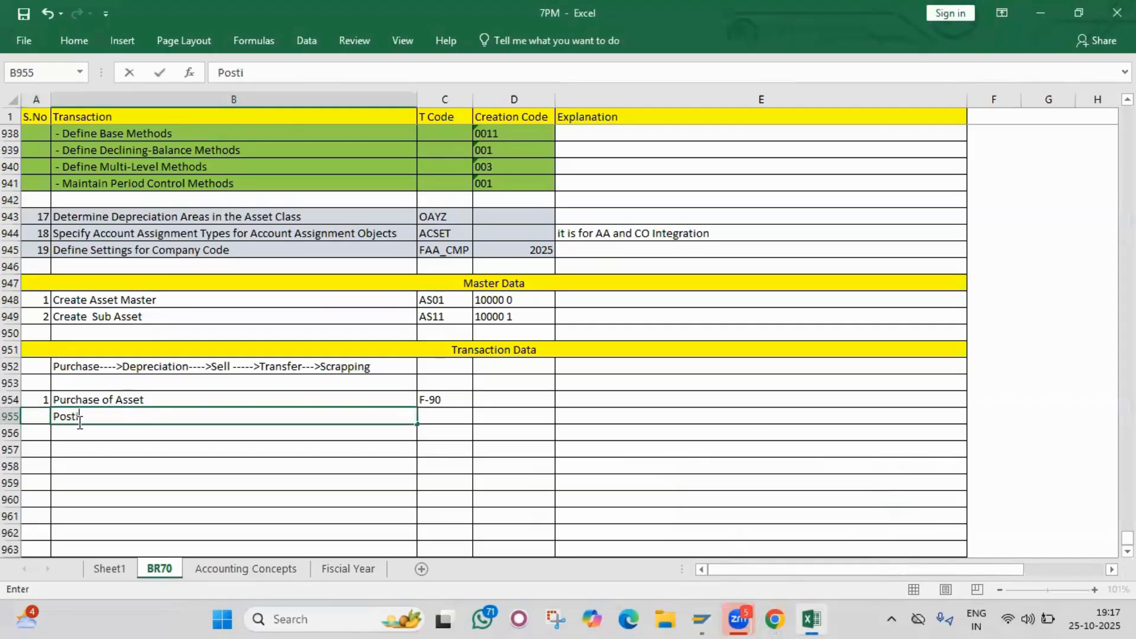
pyautogui.write('nge keys')
pyautogui.press('Return')
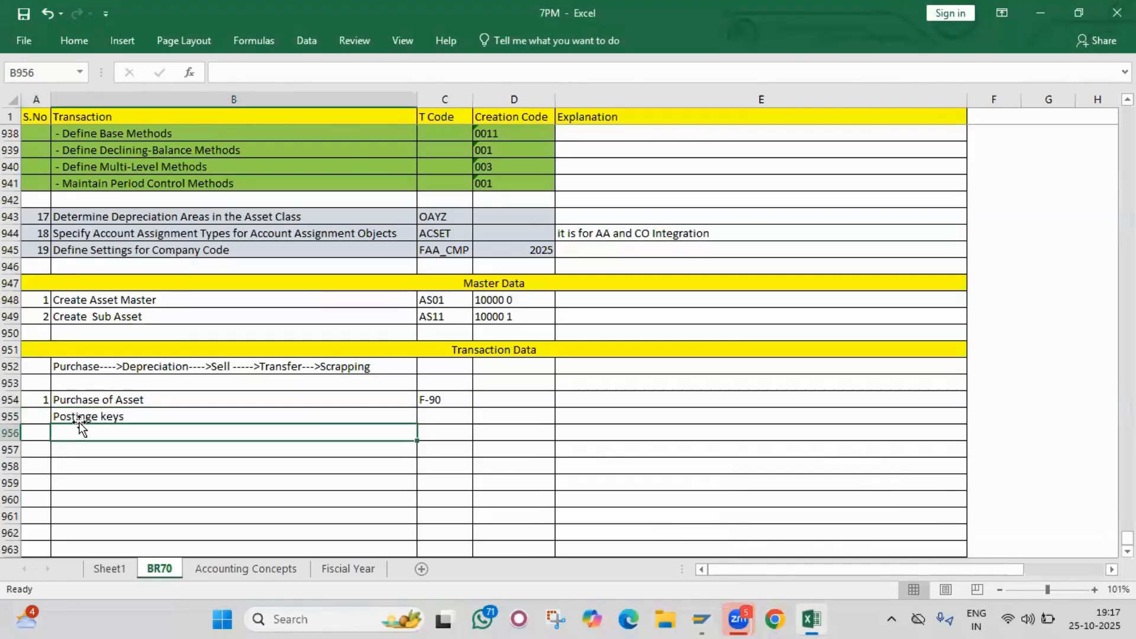
pyautogui.write('70')
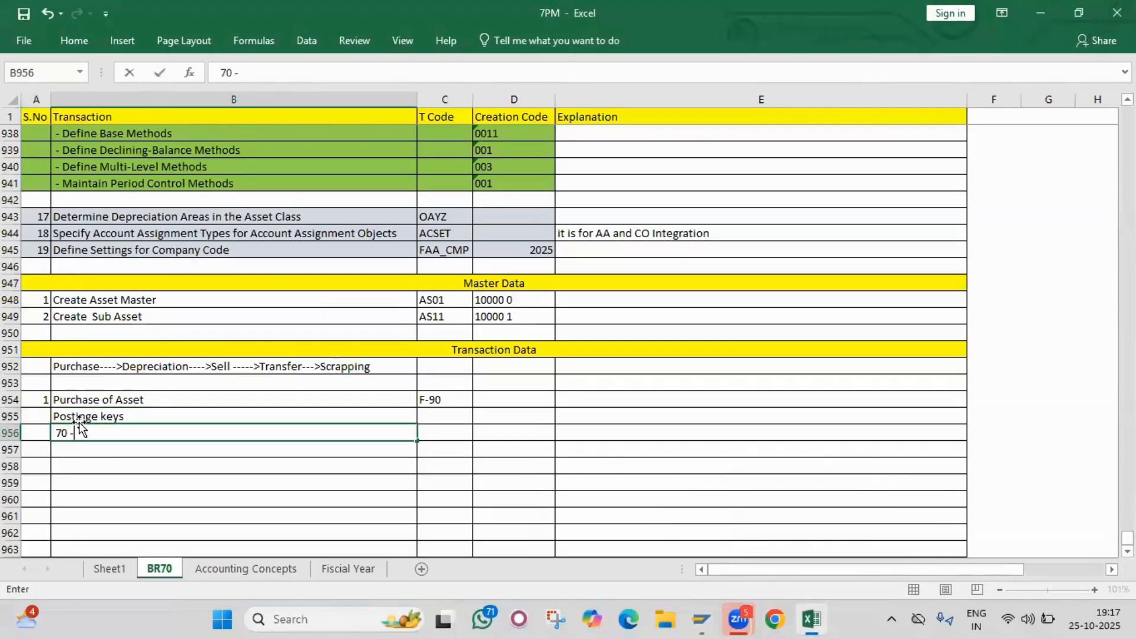
pyautogui.write(' - Debit')
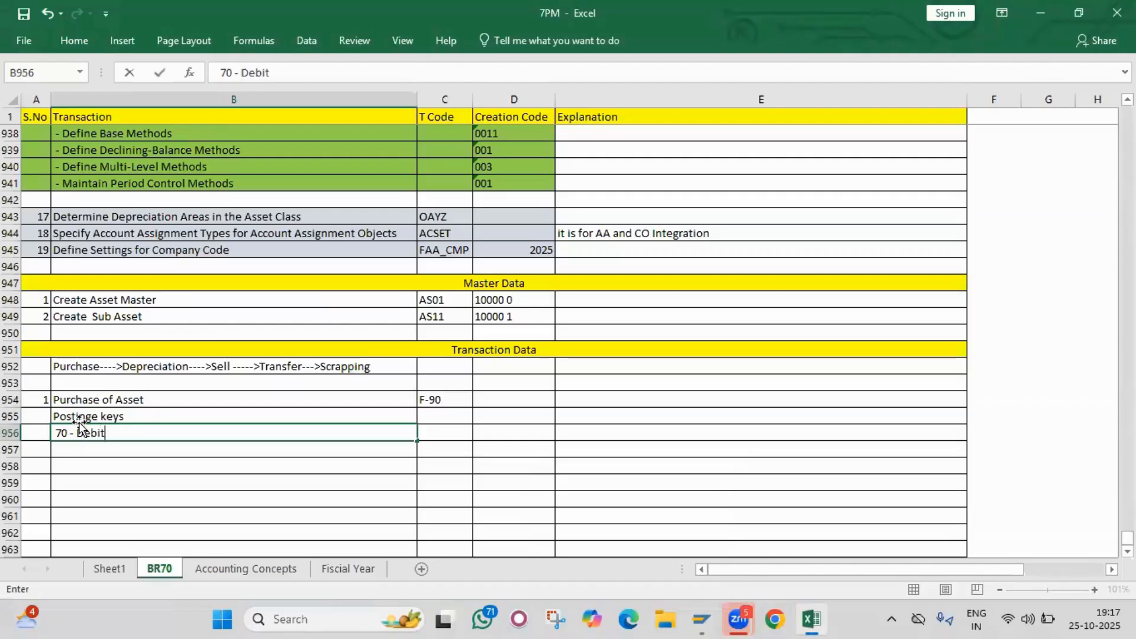
pyautogui.press('Return')
# Step: Enter "75 - Credit" in B957 with a space after the dash, and select both posting key rows
pyautogui.write('75 ')
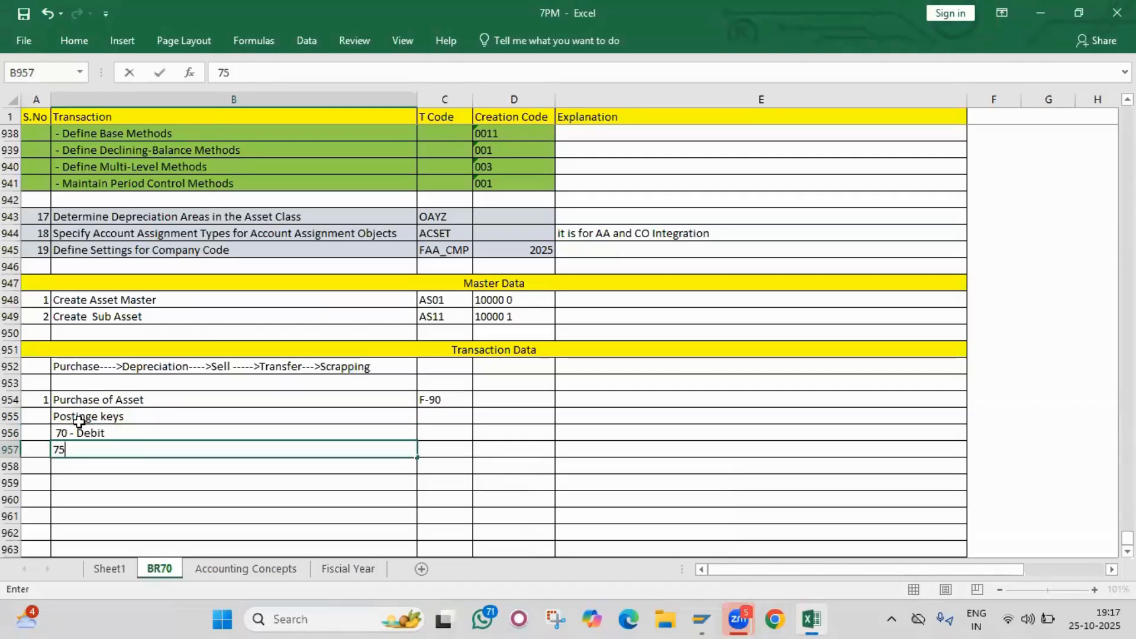
pyautogui.write('-Cre')
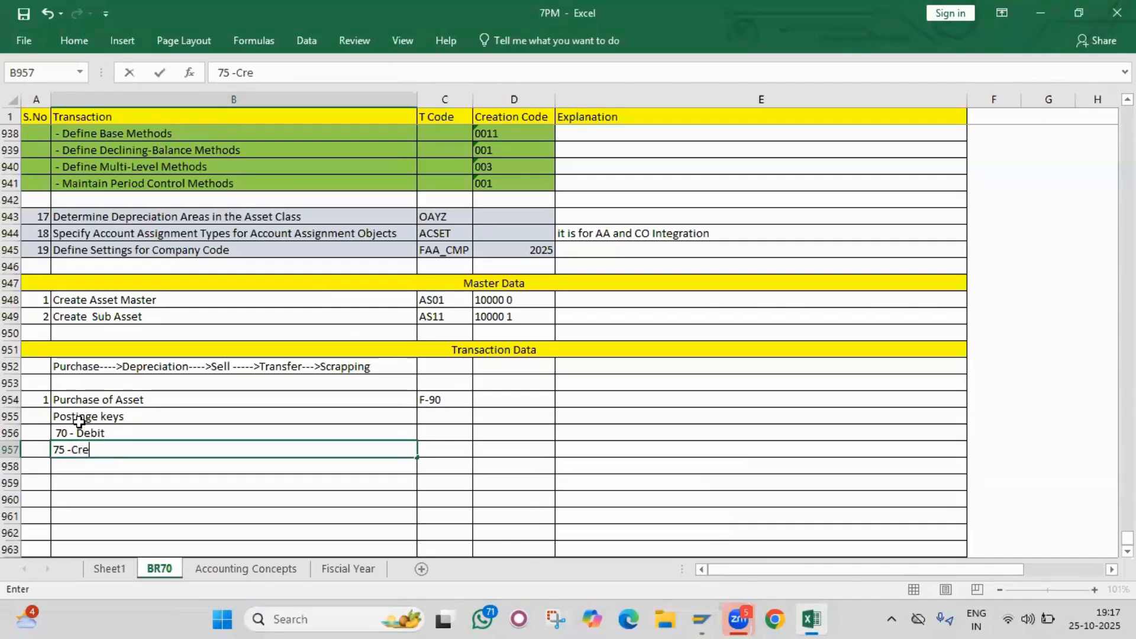
pyautogui.write('dit')
pyautogui.press('Return')
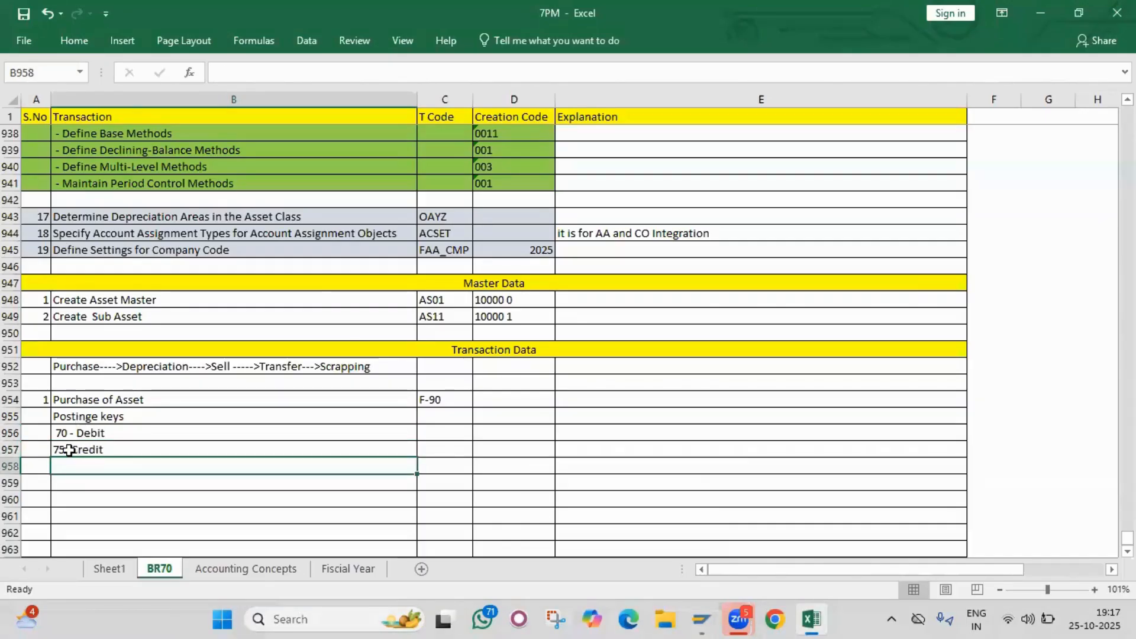
pyautogui.doubleClick(71, 451)
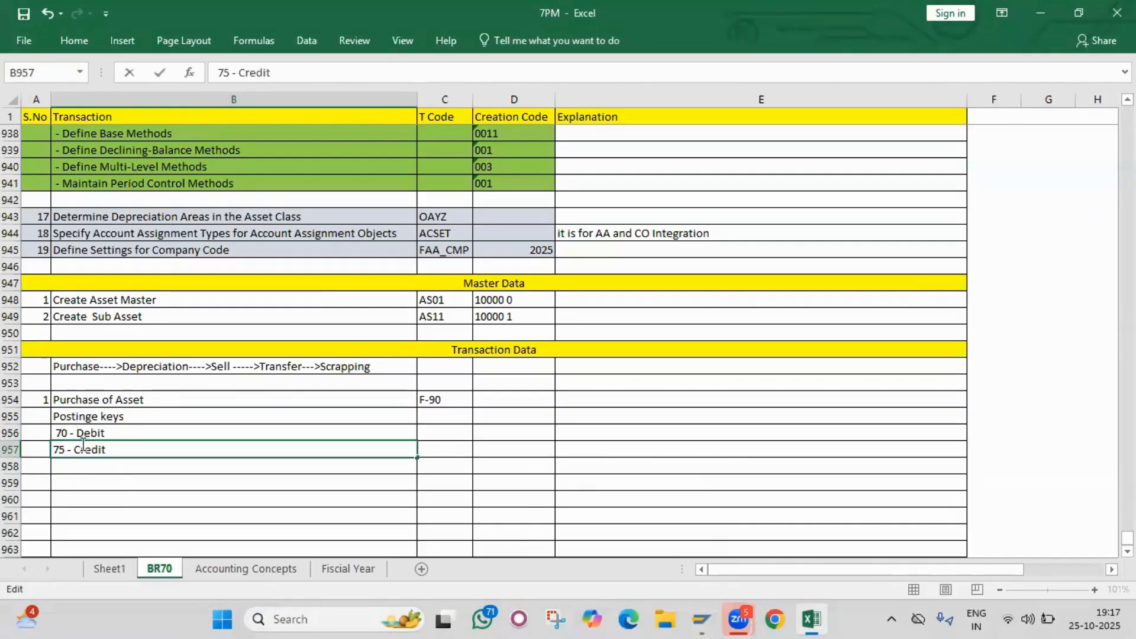
pyautogui.moveTo(68, 436); pyautogui.dragTo(75, 451)
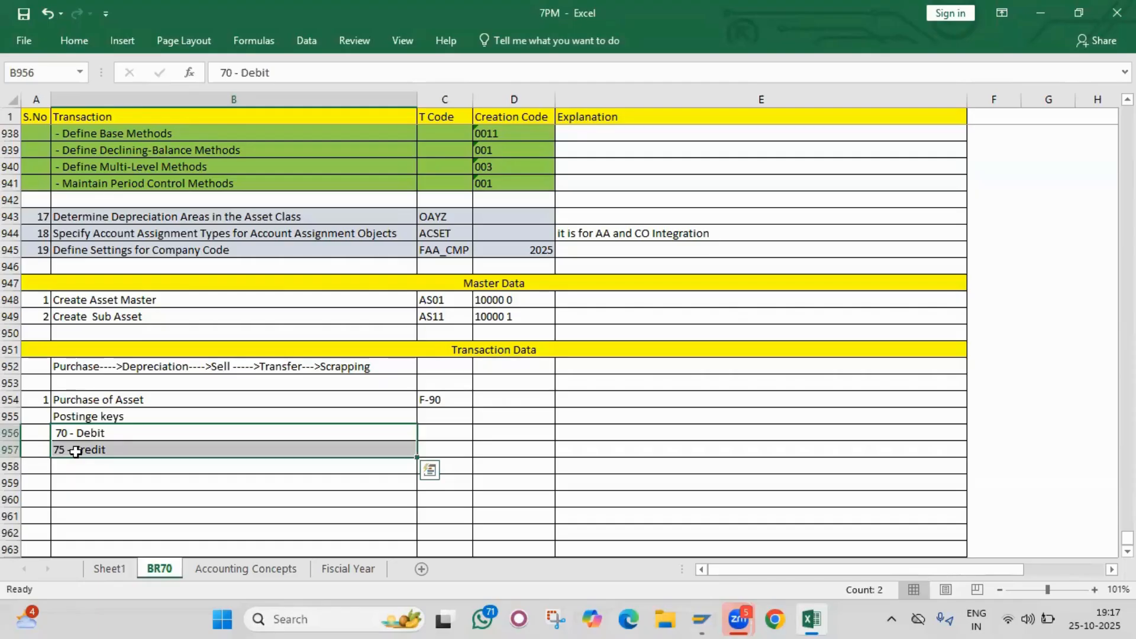
# Step: Switch back to the SAP vendor invoice and set the next line item's posting key to 70
pyautogui.hotkey('alt', 'Tab')
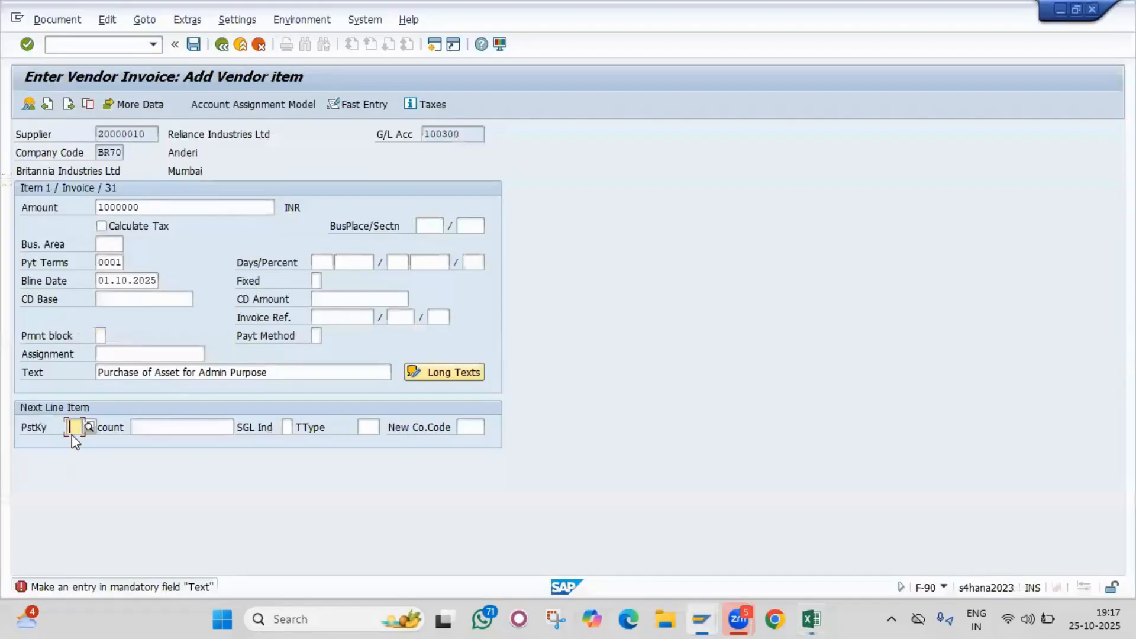
pyautogui.click(72, 432)
pyautogui.write('70')
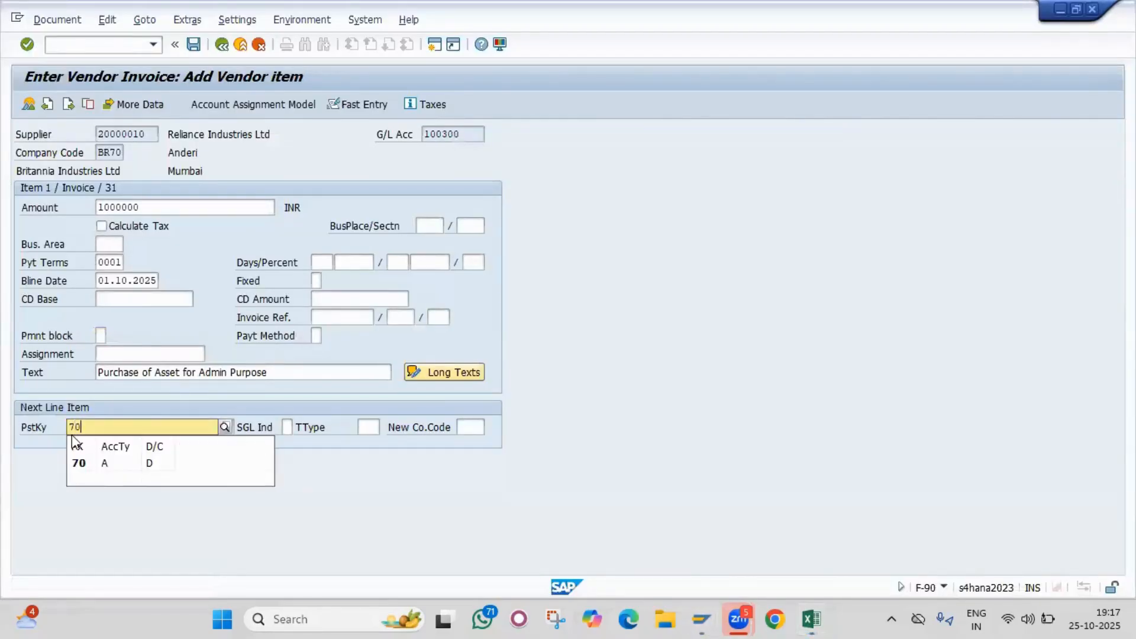
pyautogui.press('Return')
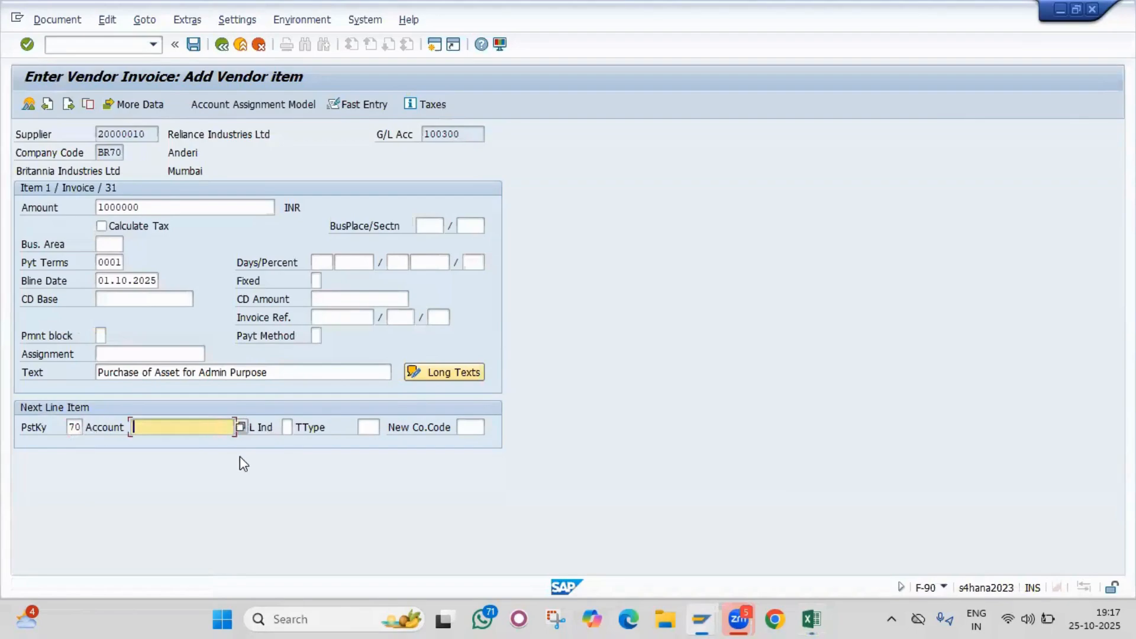
pyautogui.click(240, 427)
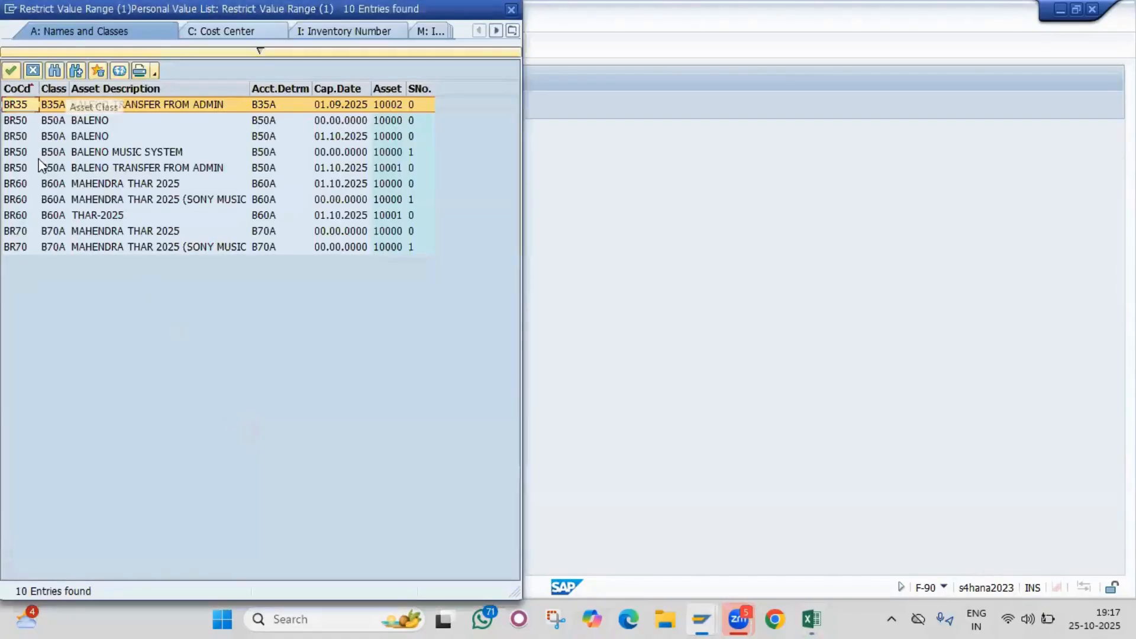
pyautogui.click(123, 232)
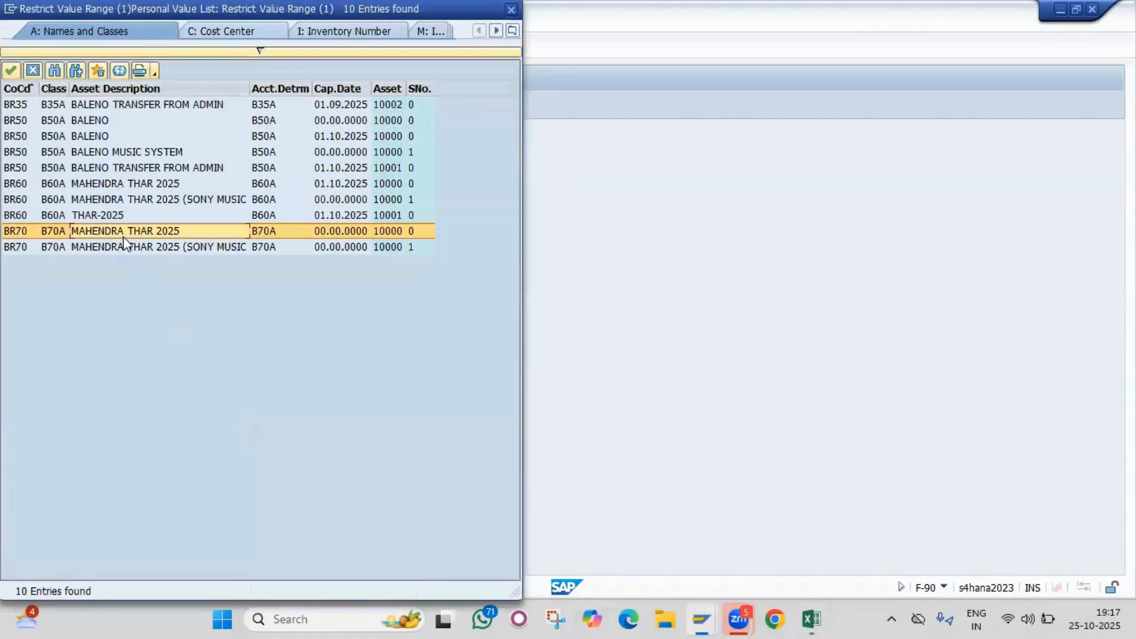
pyautogui.doubleClick(132, 236)
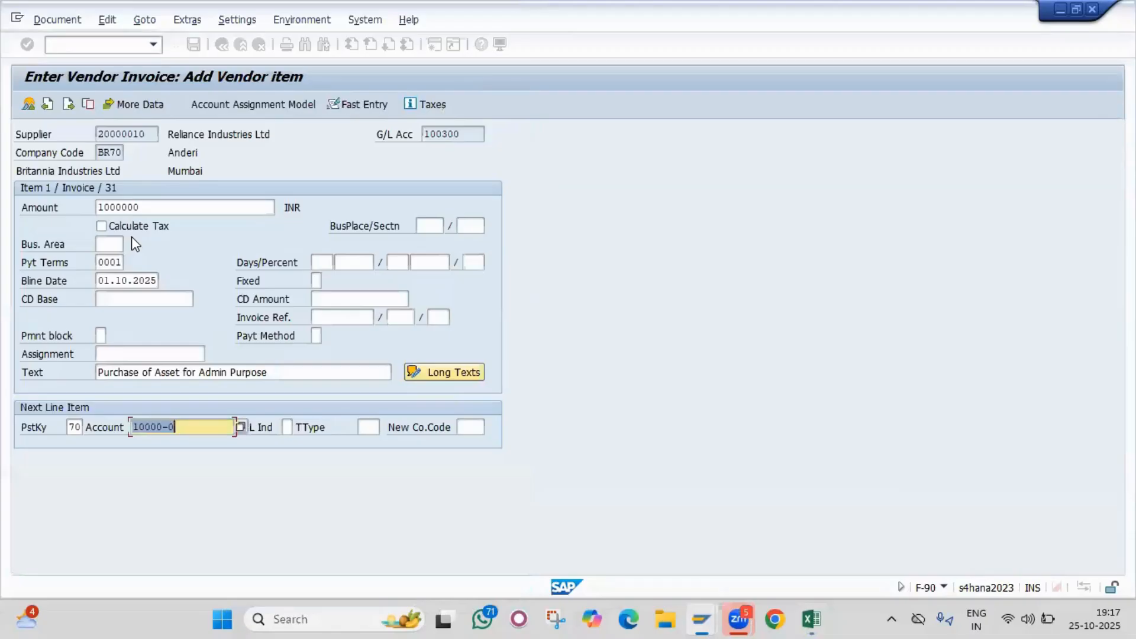
pyautogui.click(167, 427)
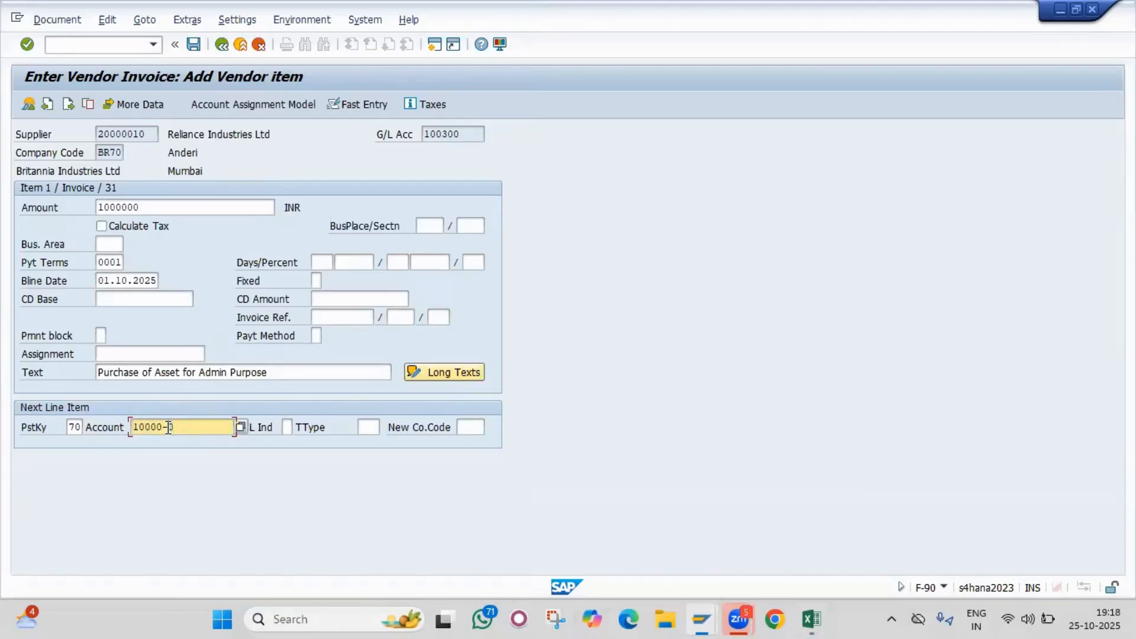
pyautogui.press('Return')
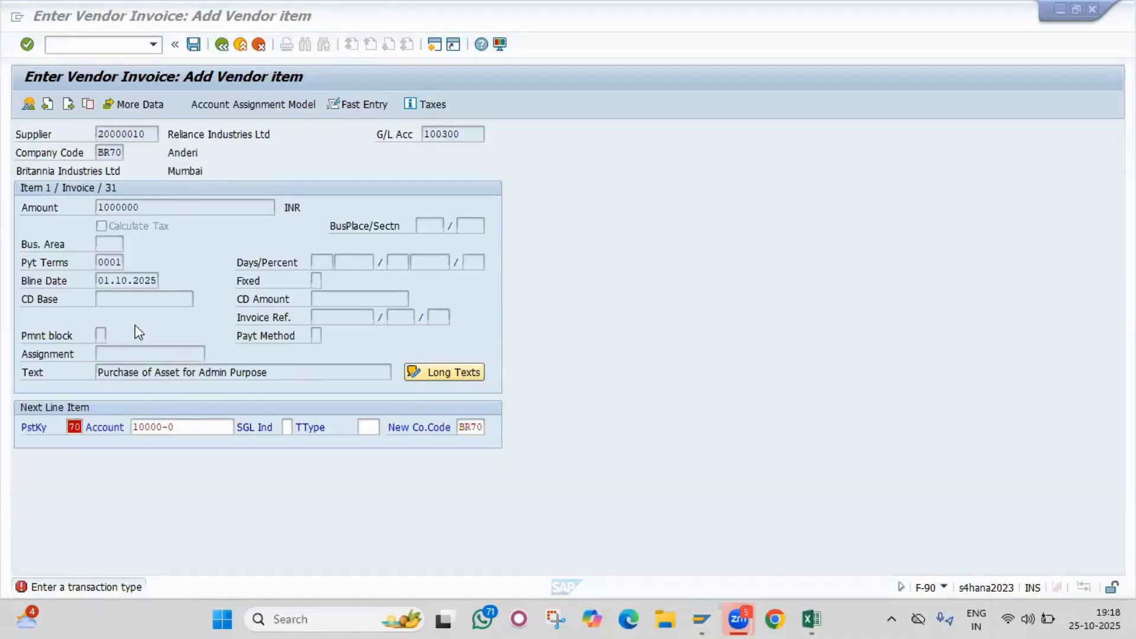
# Step: Set the asset line item's transaction type to 100, External asset acquisition
pyautogui.click(302, 427)
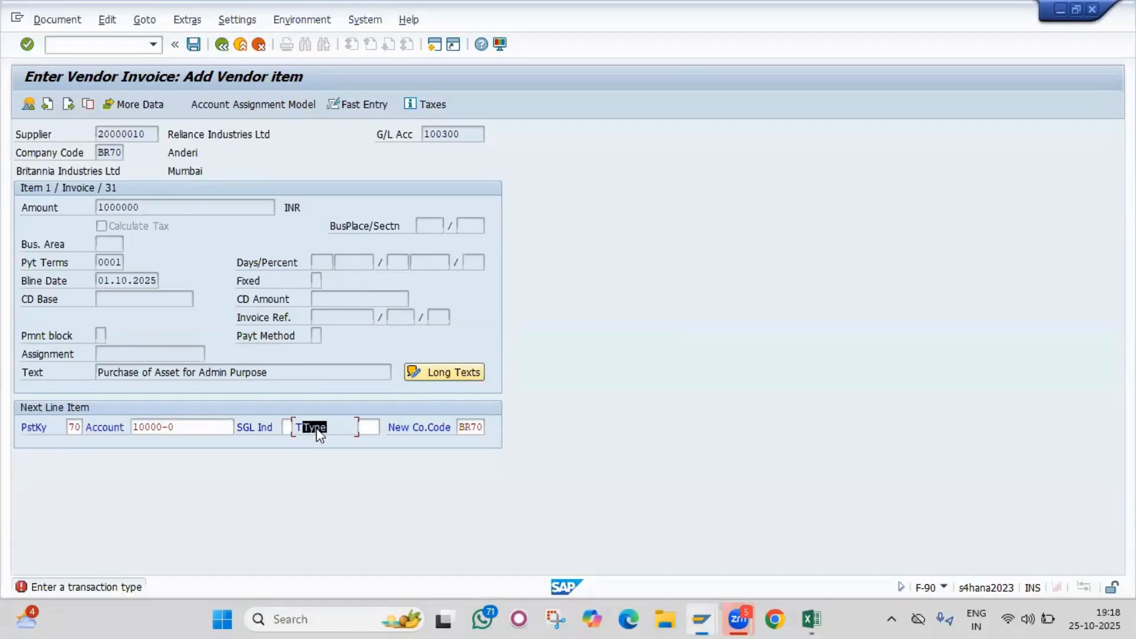
pyautogui.click(365, 427)
pyautogui.write('100')
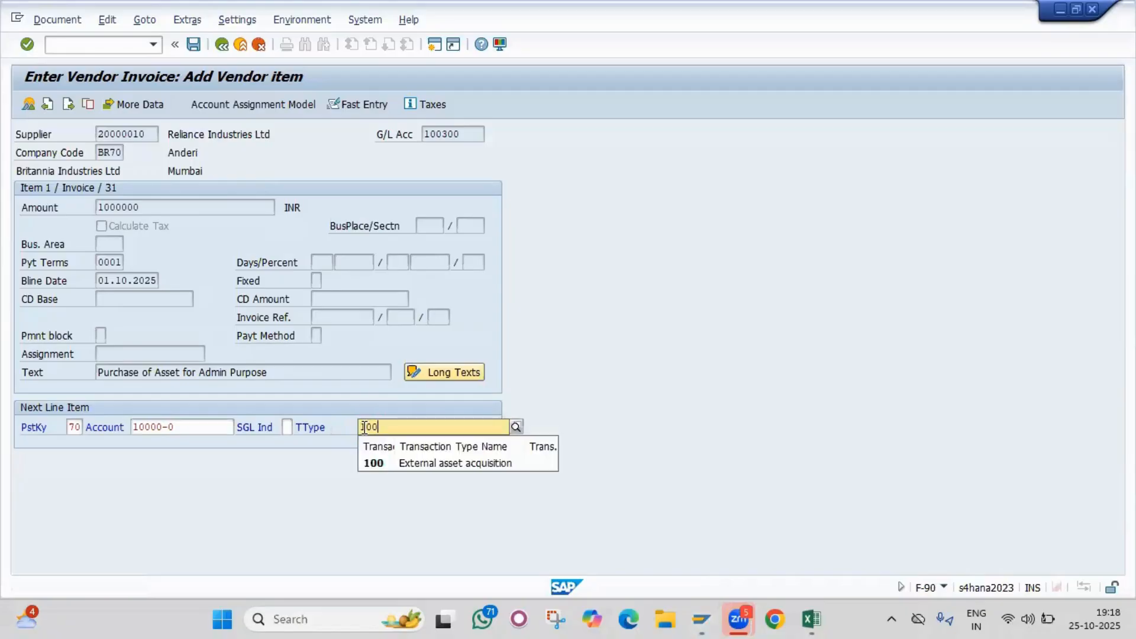
# Step: Proceed to the asset item, set its amount to * to take over the invoice balance, and set the quantity to 1
pyautogui.press('Return')
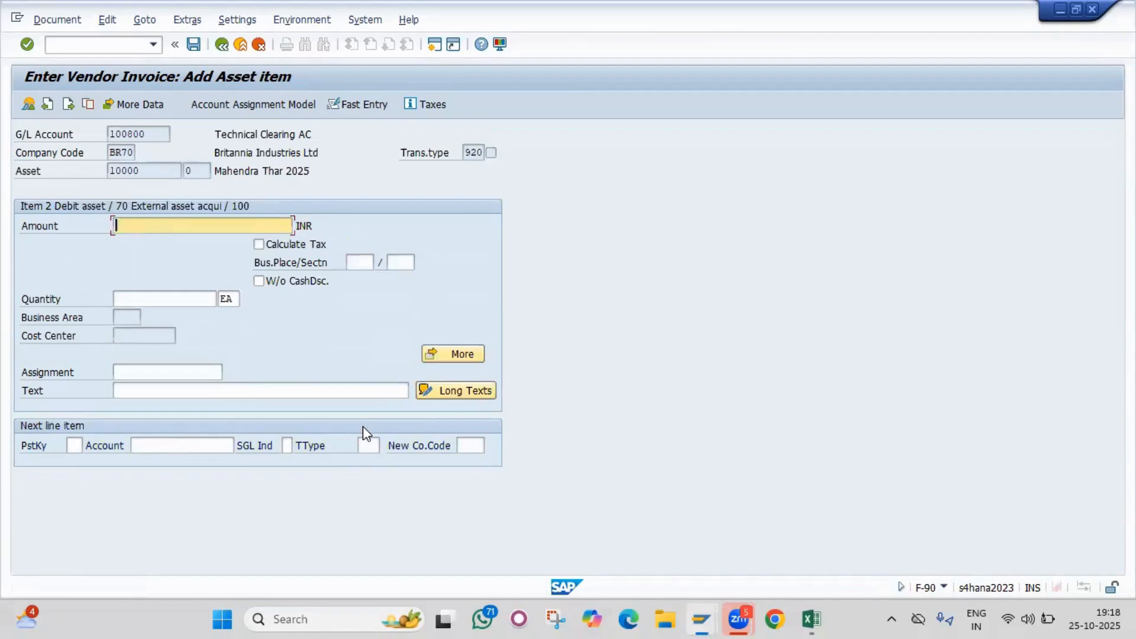
pyautogui.press('Tab')
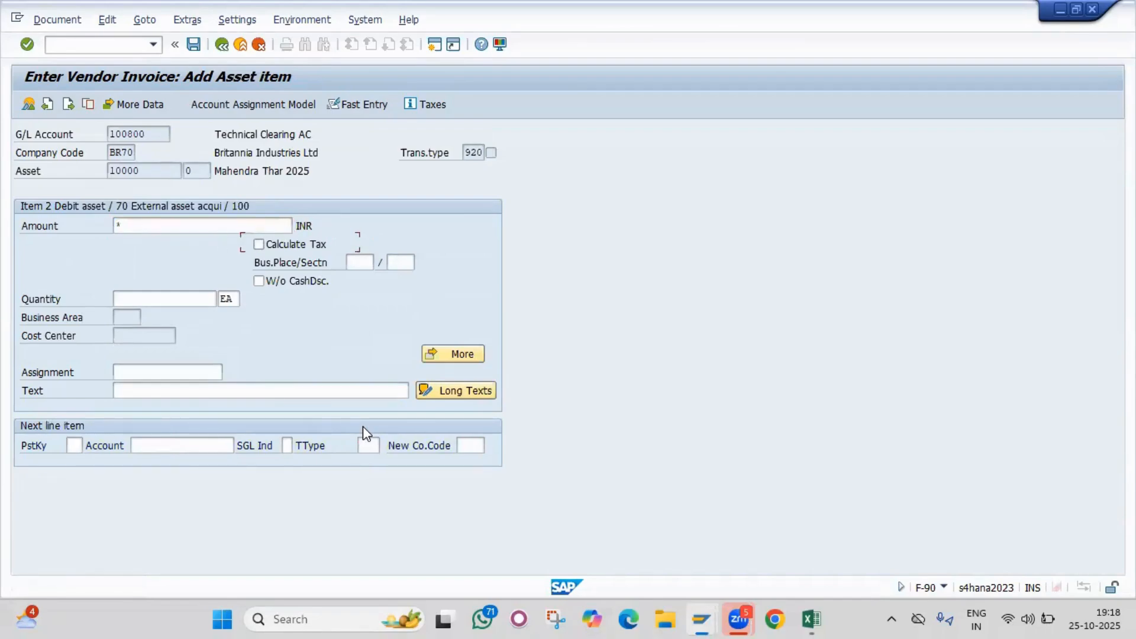
pyautogui.press('Tab')
pyautogui.press('Tab')
pyautogui.press('Tab')
pyautogui.write('1')
pyautogui.press('Return')
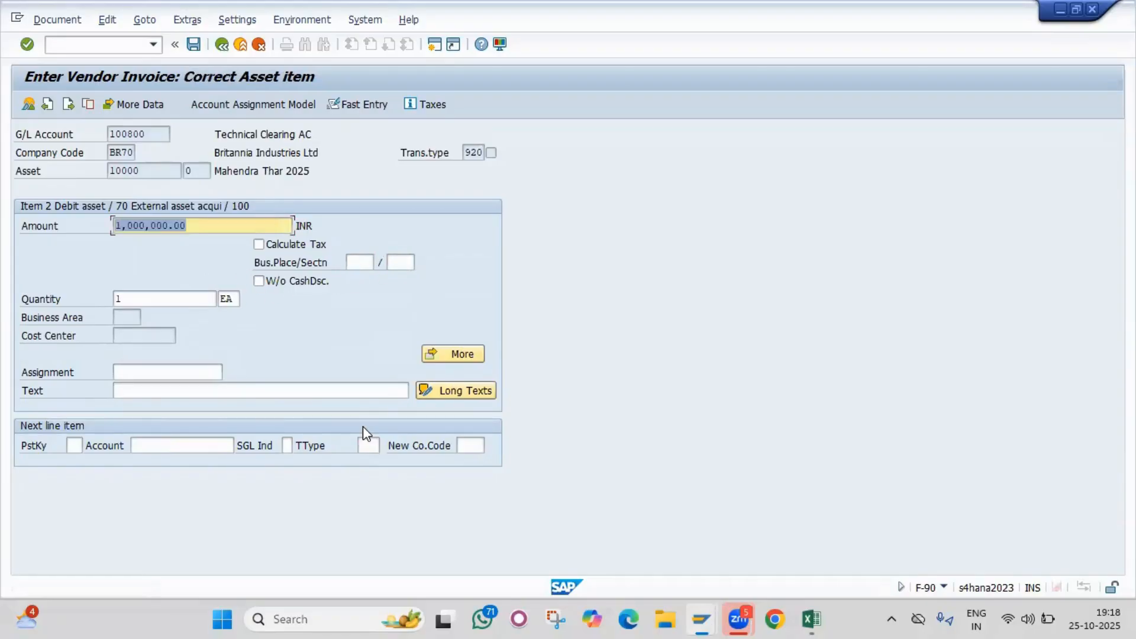
# Step: Enter + as the asset item's text to copy "Purchase of Asset for Admin Purpose" from the vendor item
pyautogui.click(238, 392)
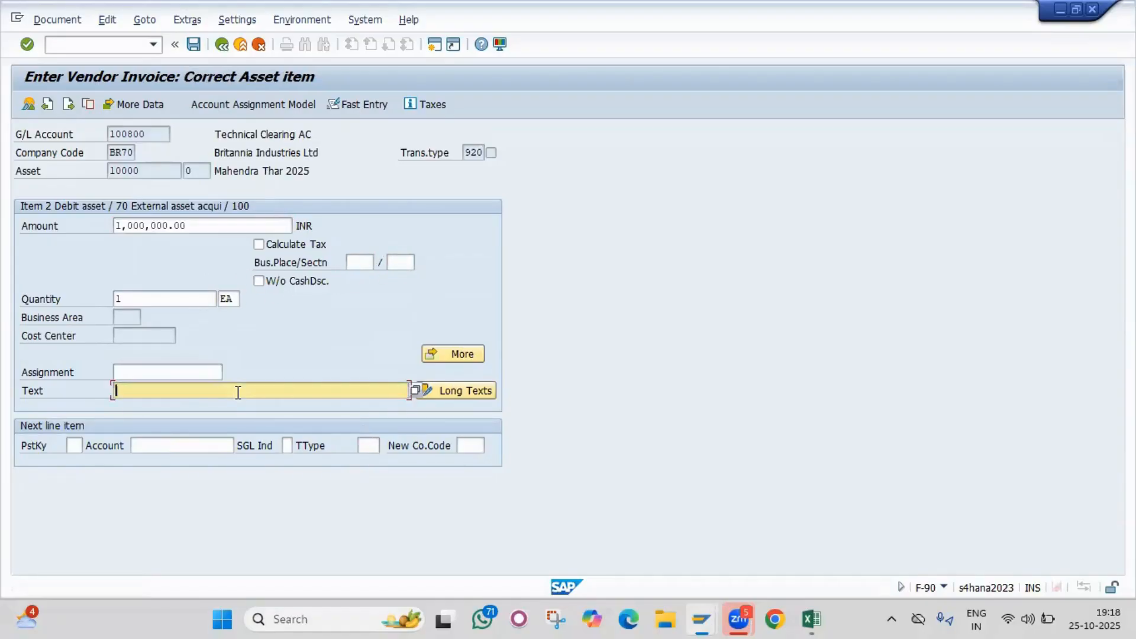
pyautogui.write('+')
pyautogui.press('Return')
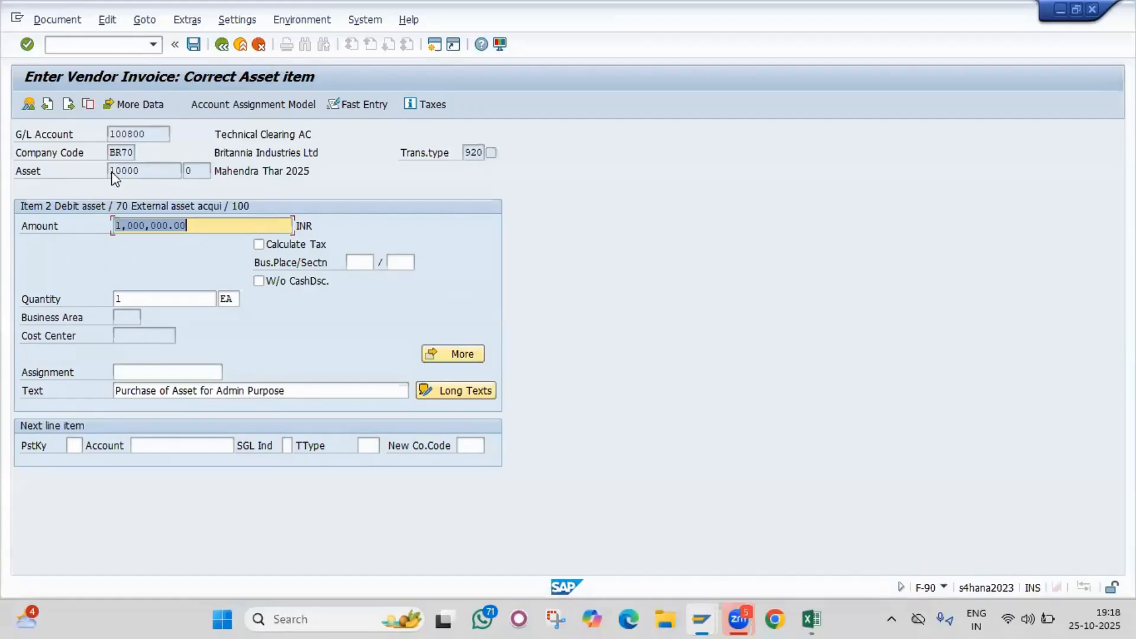
# Step: Post the vendor invoice and display the posted document in its data entry view
pyautogui.hotkey('ctrl', 's')
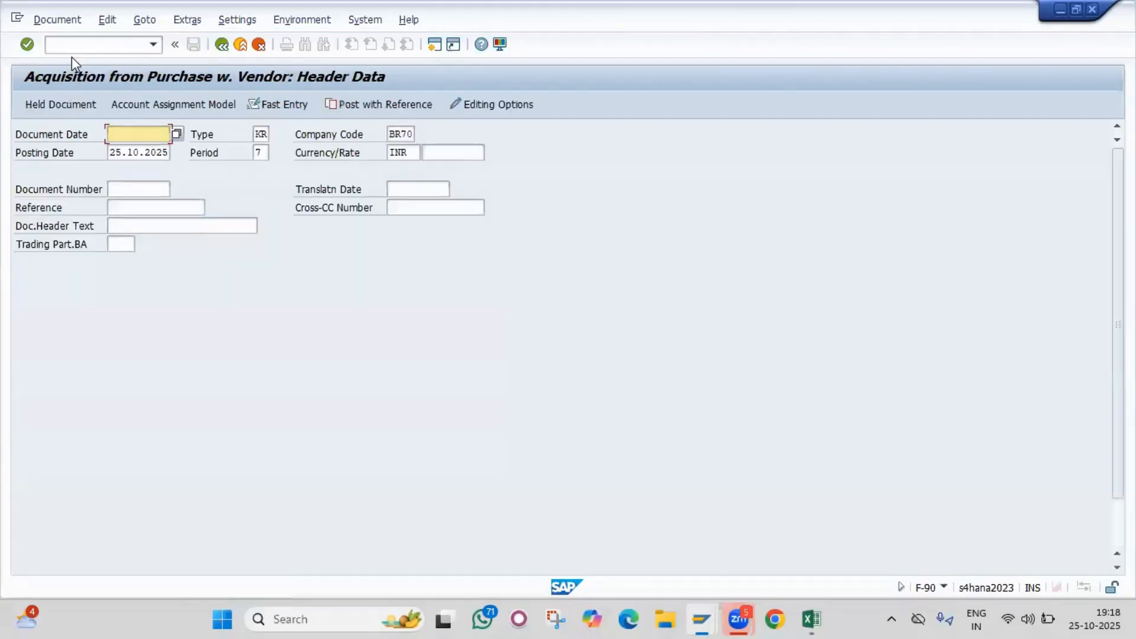
pyautogui.click(56, 20)
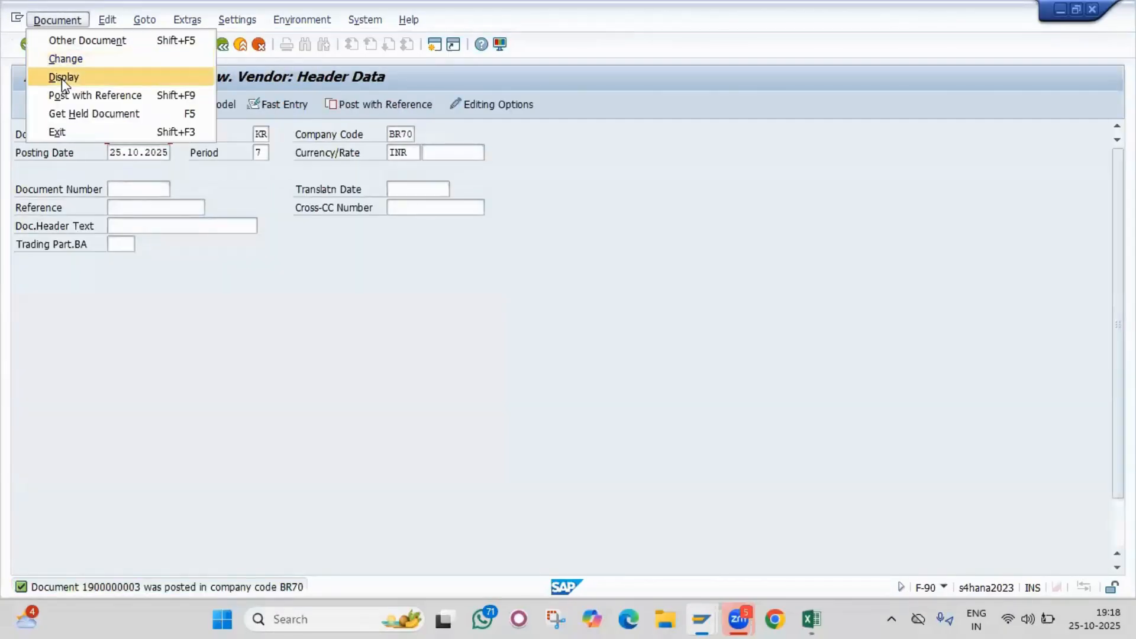
pyautogui.click(64, 78)
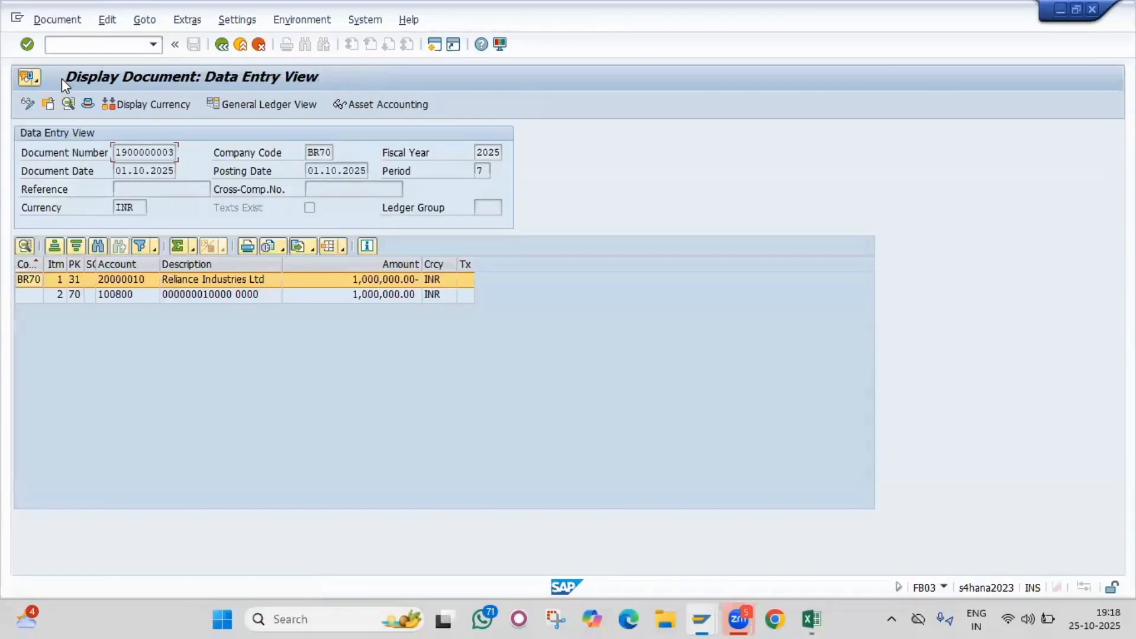
# Step: Switch to the 7PM workbook in Excel and enter "Normal Asset Enrty" in B959
pyautogui.hotkey('alt', 'Tab')
pyautogui.hotkey('alt', 'Tab')
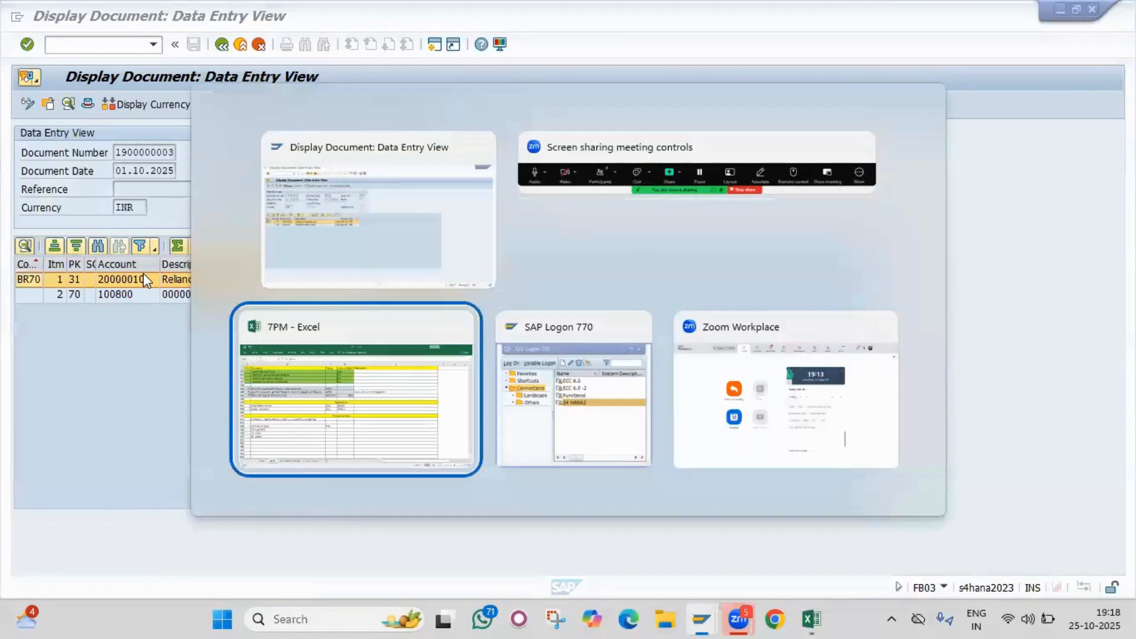
pyautogui.scroll(-3, 212, 440)
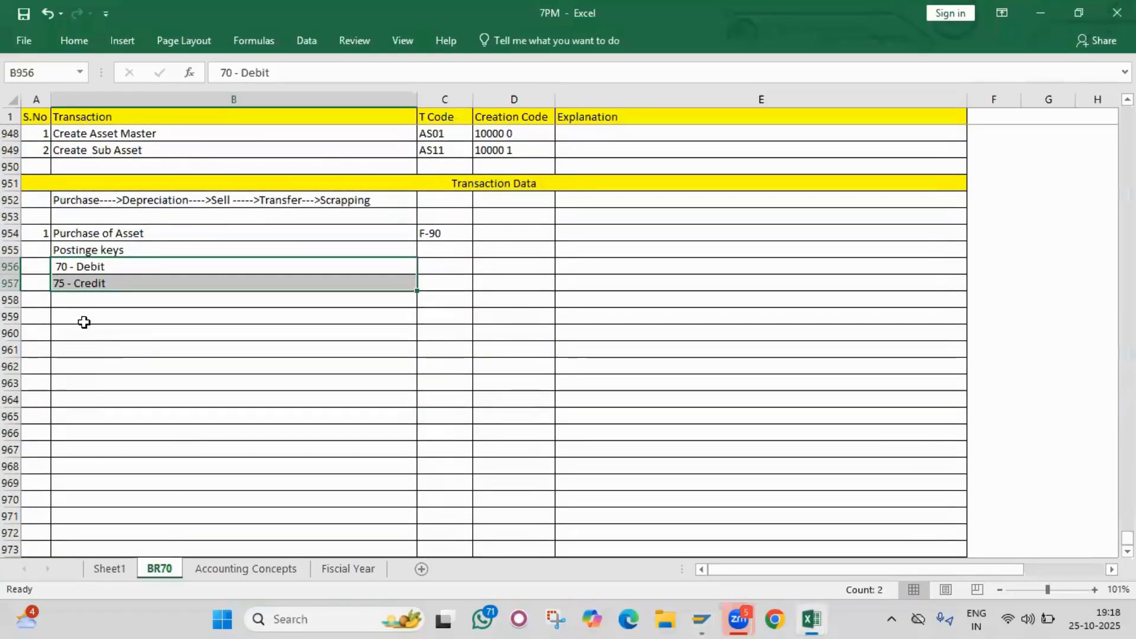
pyautogui.click(84, 319)
pyautogui.write('No')
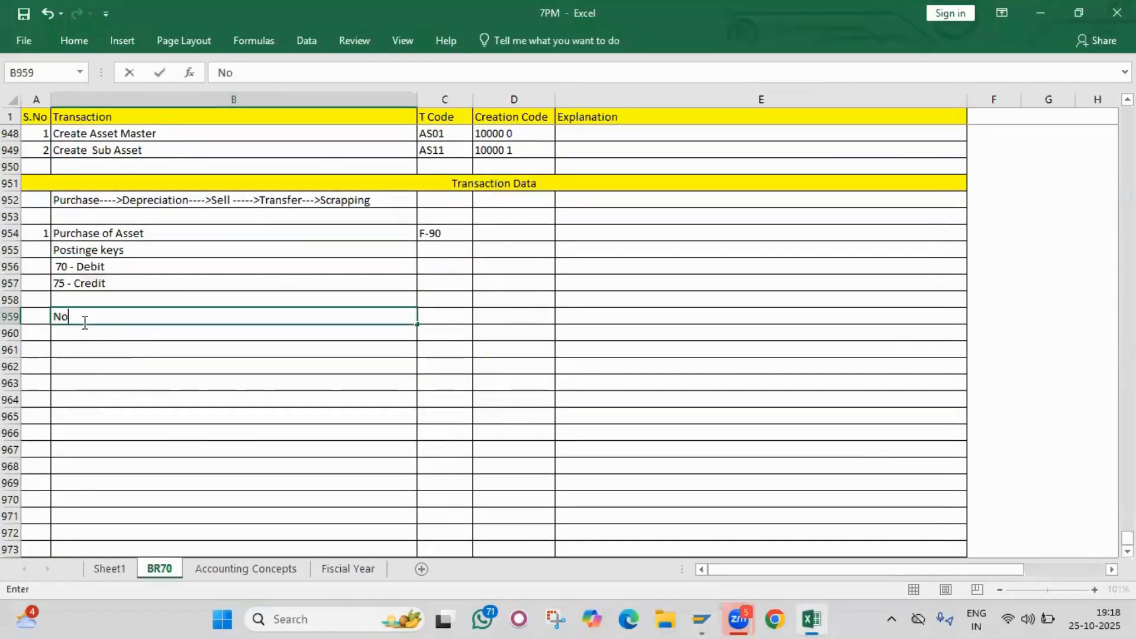
pyautogui.write('rmal Asset ')
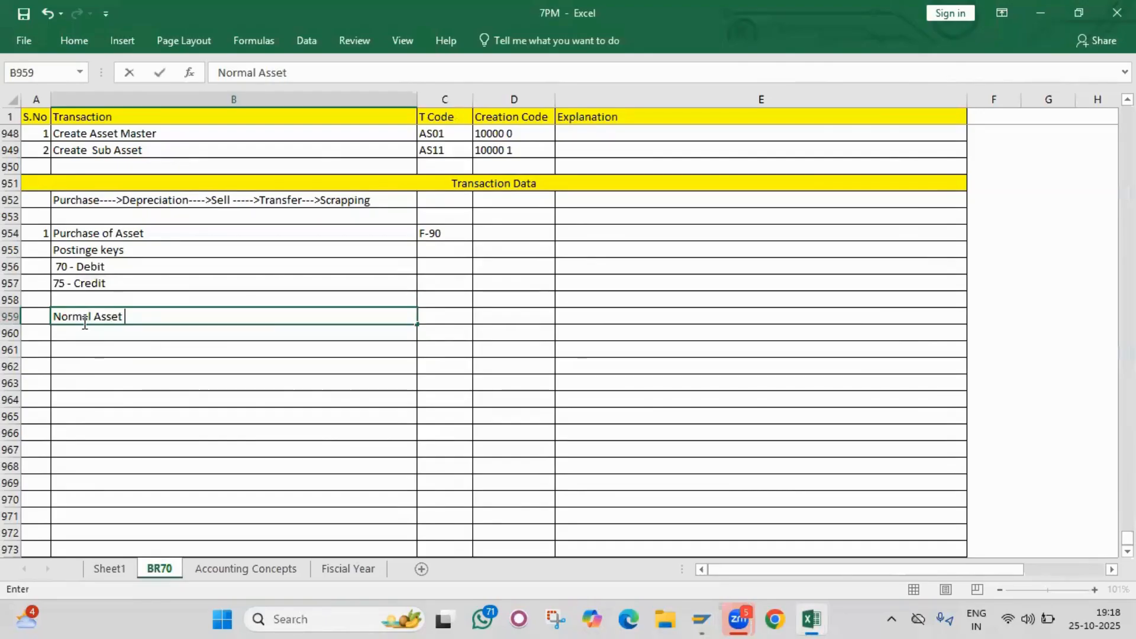
pyautogui.write('Enrty')
pyautogui.press('Return')
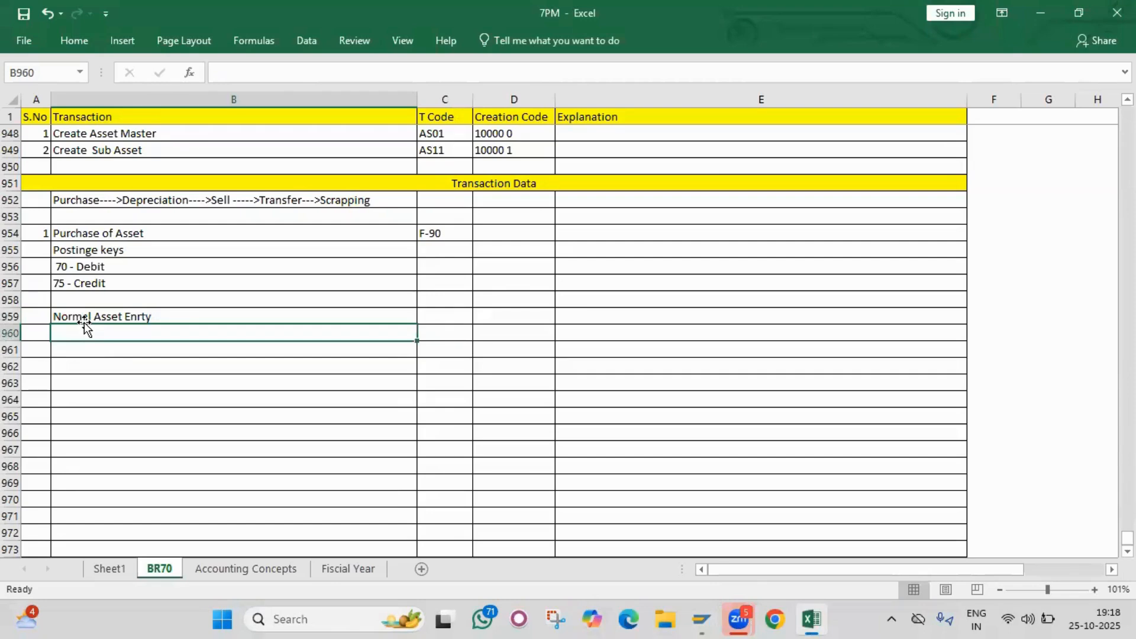
# Step: Correct the spelling in B959 so the heading reads "Normal Asset Entry"
pyautogui.doubleClick(191, 318)
pyautogui.press('BackSpace')
pyautogui.press('BackSpace')
pyautogui.press('BackSpace')
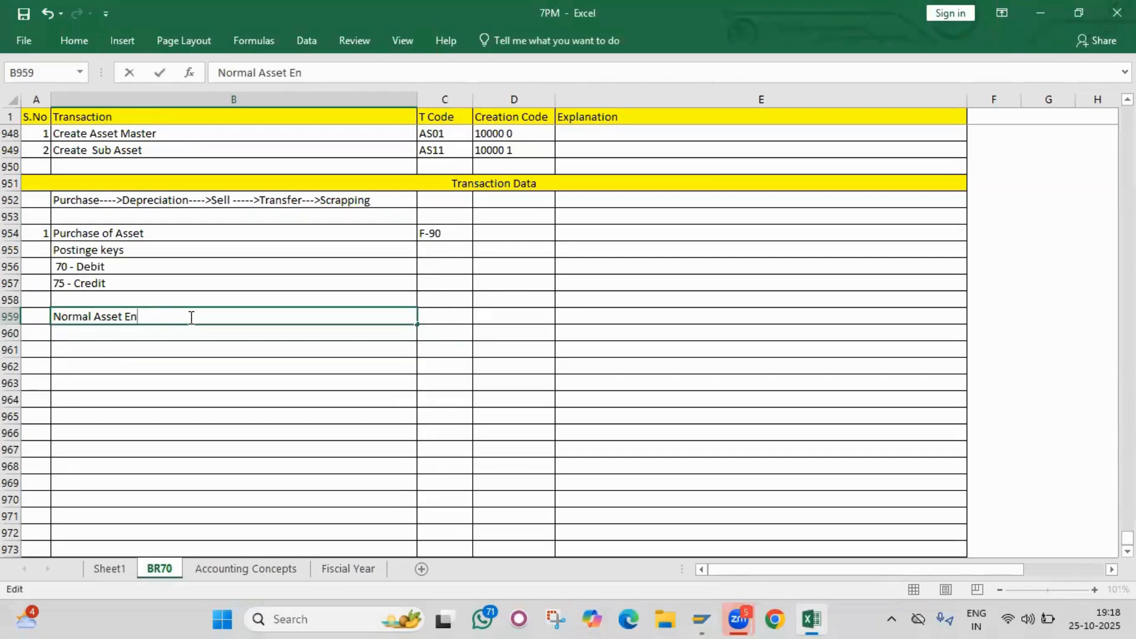
pyautogui.write('try')
pyautogui.press('Return')
pyautogui.press('Return')
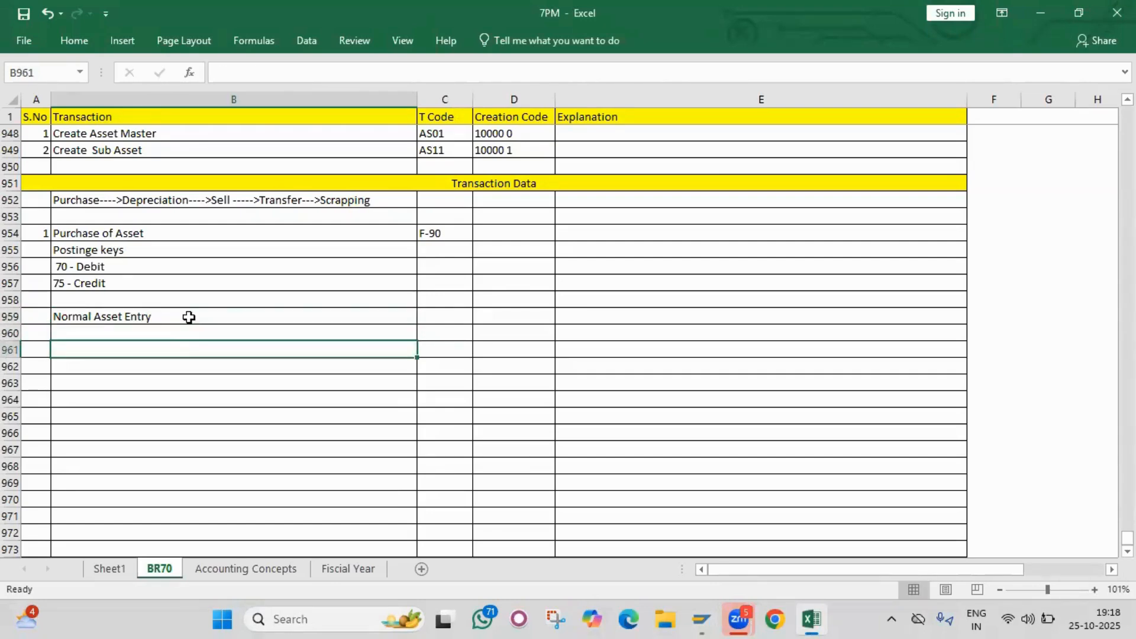
# Step: Center the heading in B959 horizontally
pyautogui.click(172, 312)
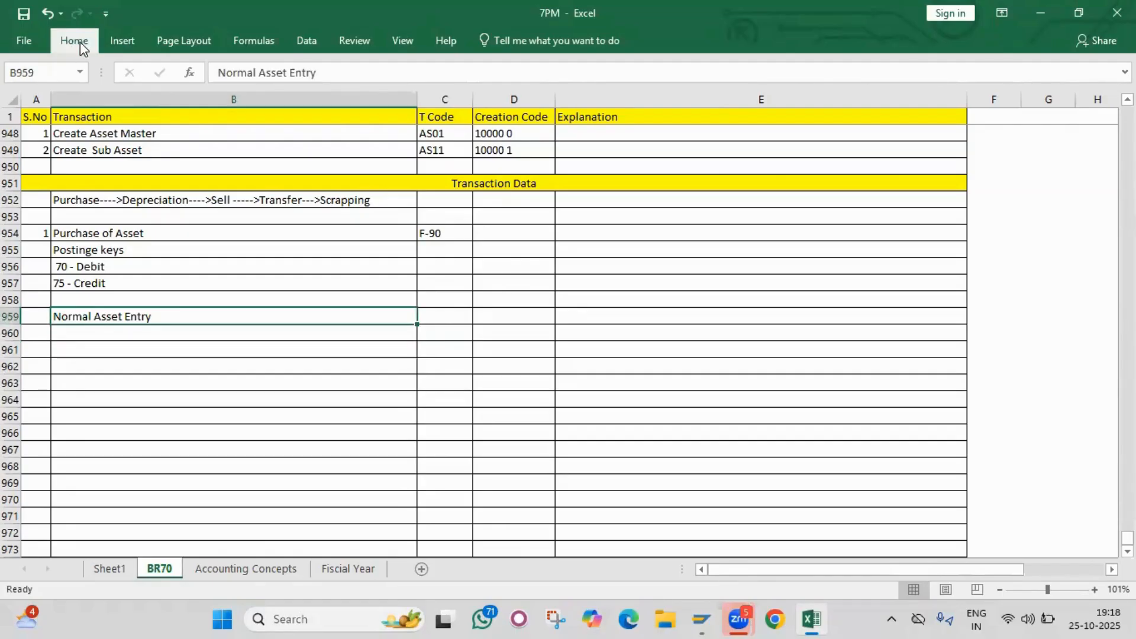
pyautogui.click(76, 41)
pyautogui.click(337, 93)
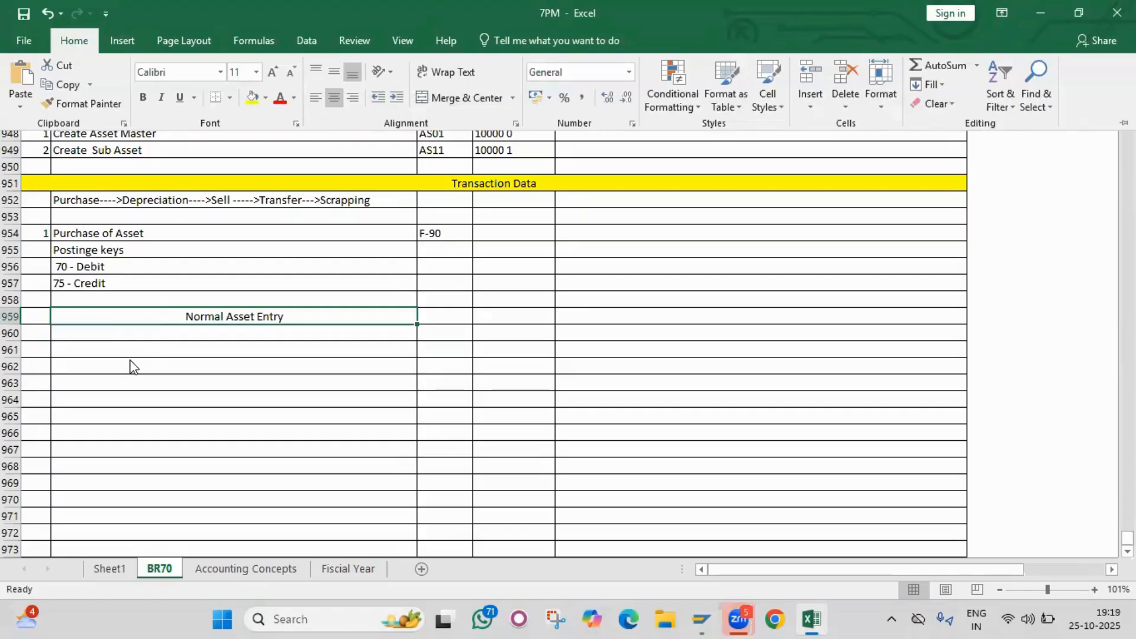
# Step: Enter the debit line below the heading, with "Asset AC" in B960 and "DR" in C960
pyautogui.click(106, 337)
pyautogui.click(105, 333)
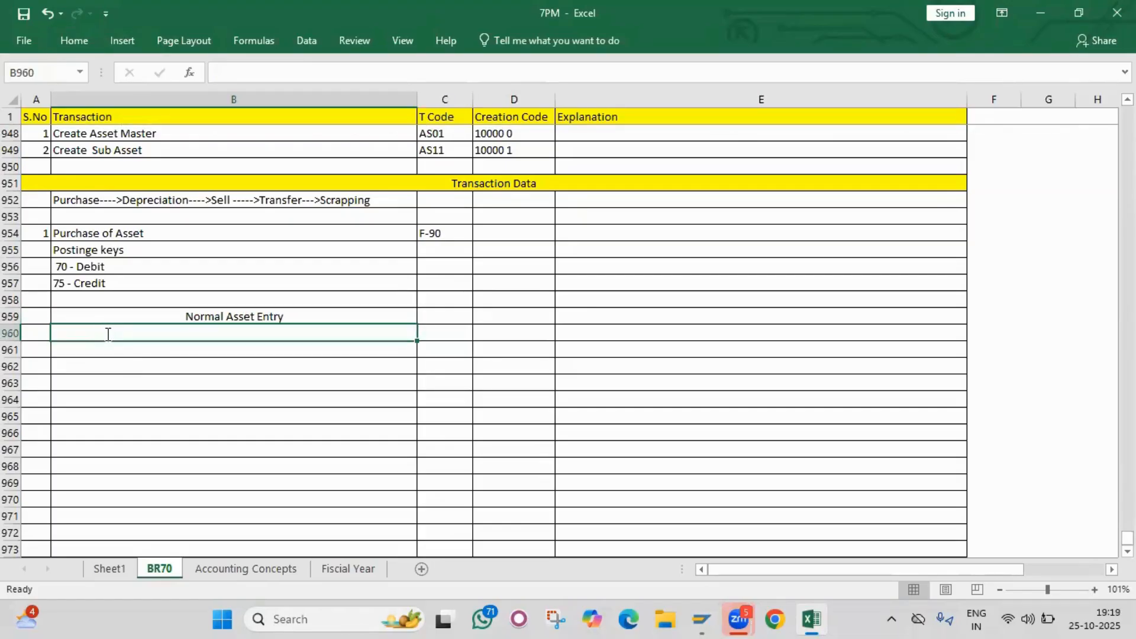
pyautogui.write('Asset AC')
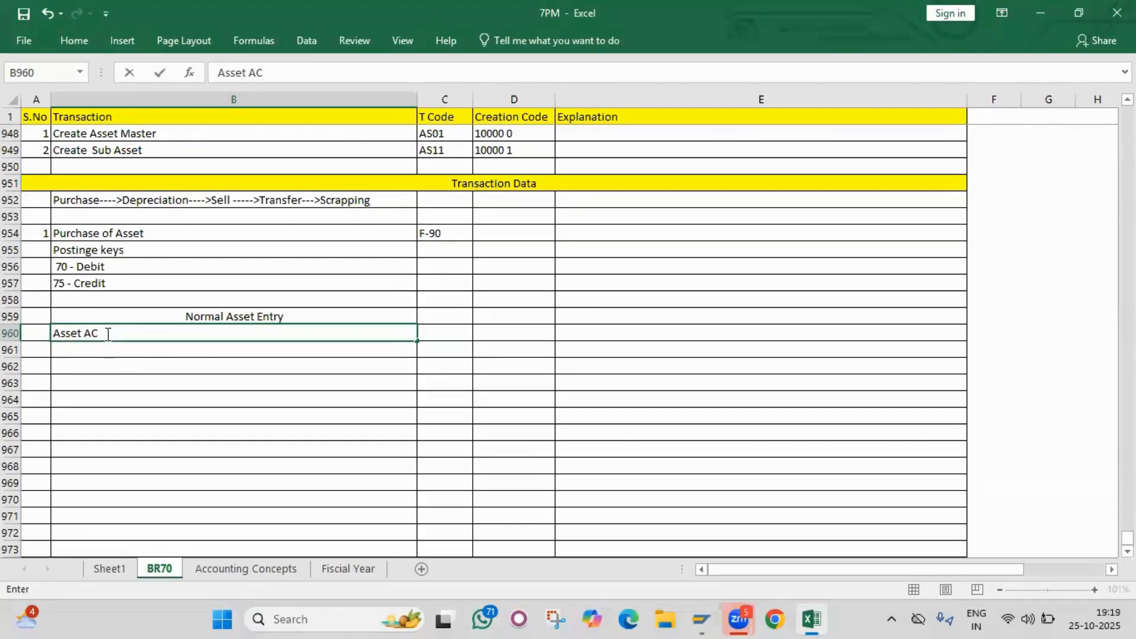
pyautogui.press('Tab')
pyautogui.write('DR')
pyautogui.press('Return')
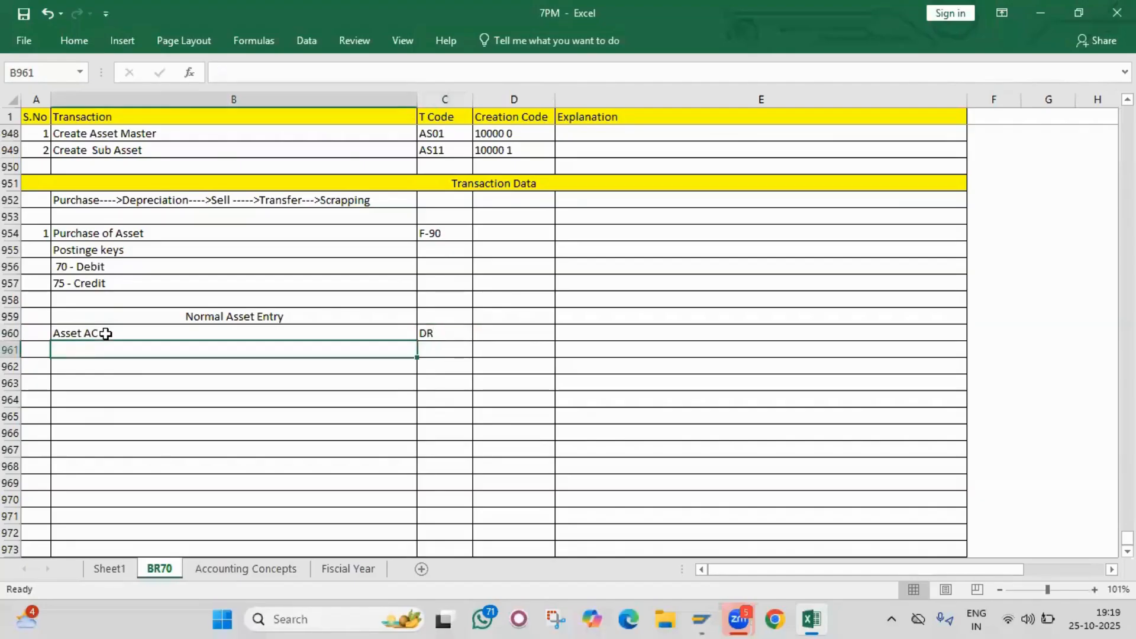
# Step: Enter the credit line with "To Vendor AC" in B961 and "CR" in C961
pyautogui.write('To ')
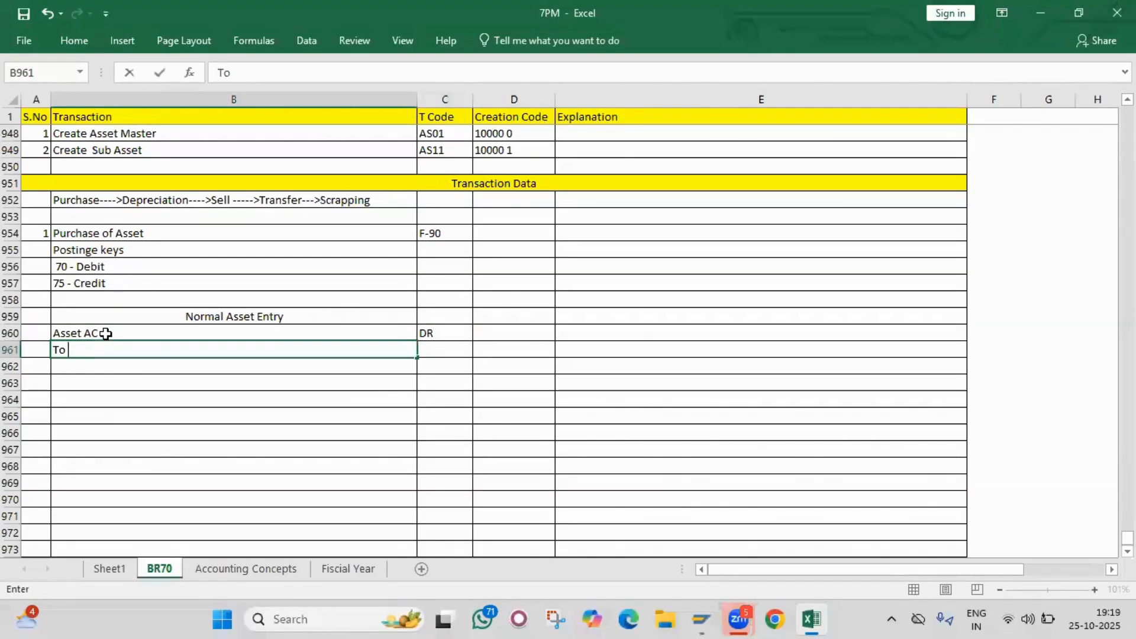
pyautogui.write('Vendor T')
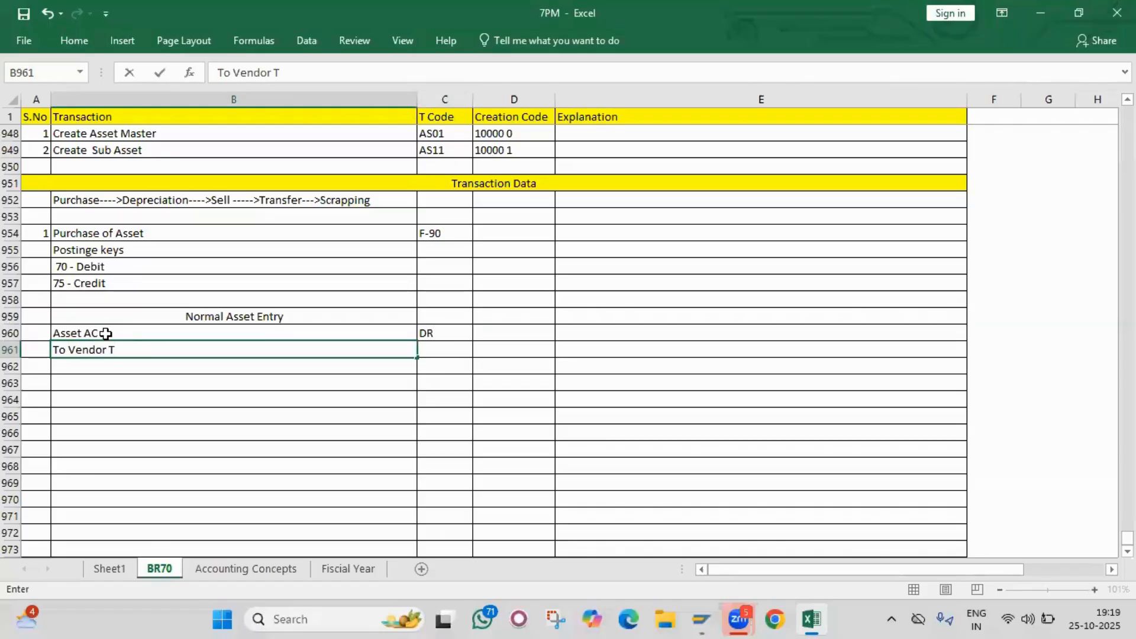
pyautogui.write('A')
pyautogui.press('BackSpace')
pyautogui.press('BackSpace')
pyautogui.write('AC')
pyautogui.press('Tab')
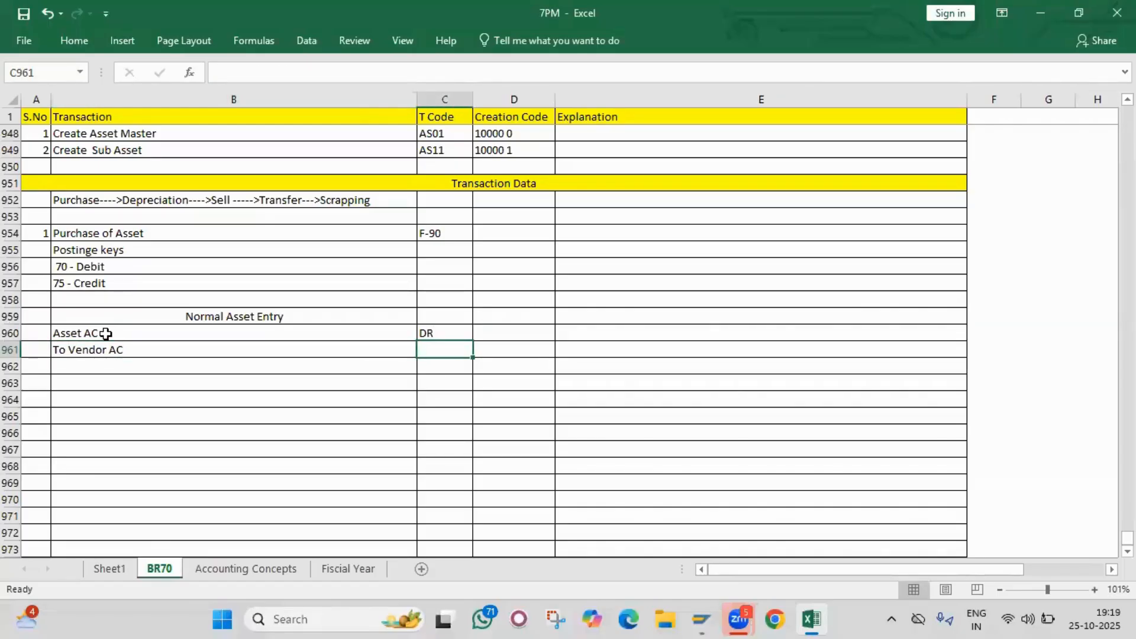
pyautogui.write('CR')
pyautogui.press('Return')
# Step: Fill the debit and credit lines in B960:C961 with light blue
pyautogui.moveTo(84, 331); pyautogui.dragTo(431, 350)
pyautogui.click(74, 41)
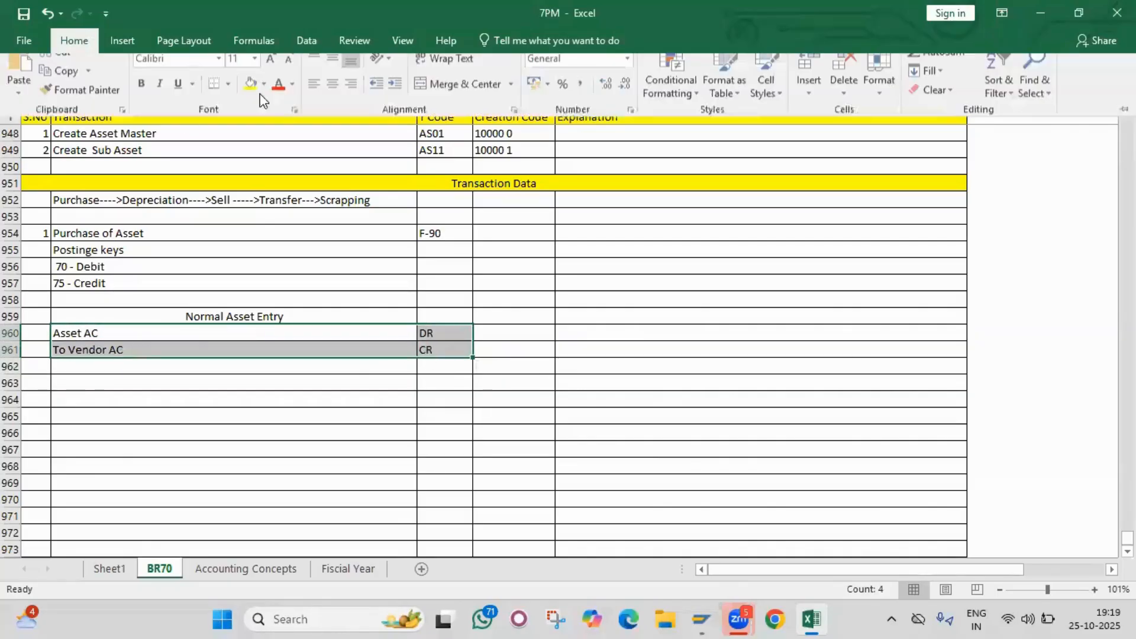
pyautogui.click(264, 97)
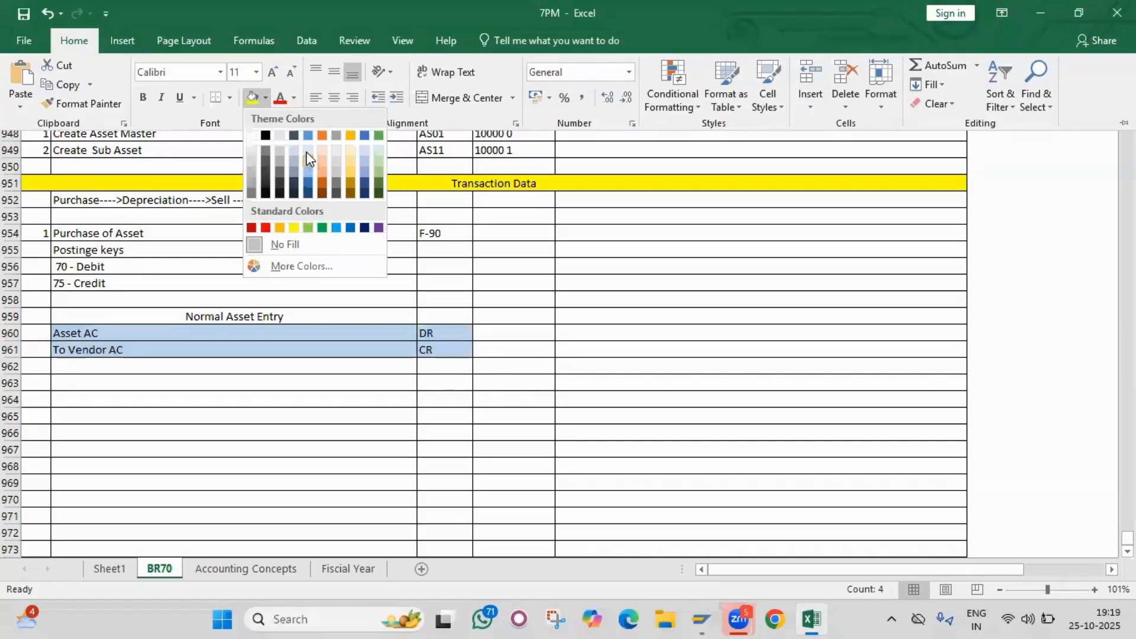
pyautogui.click(229, 327)
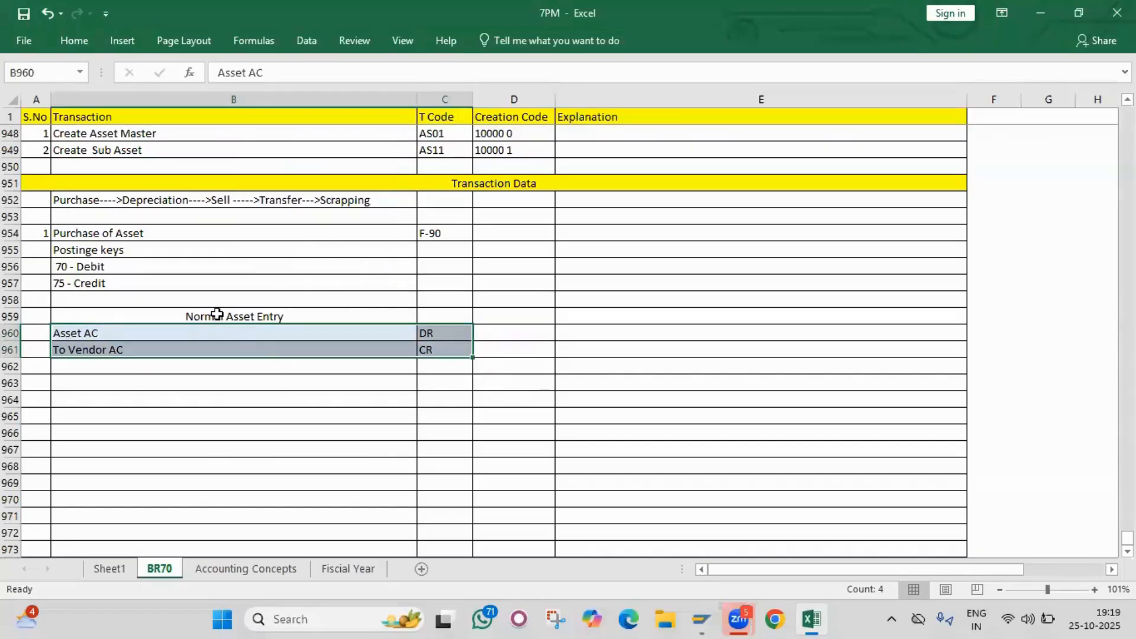
# Step: Fill the "Normal Asset Entry" heading cell B959 with the standard orange color
pyautogui.click(217, 314)
pyautogui.click(71, 41)
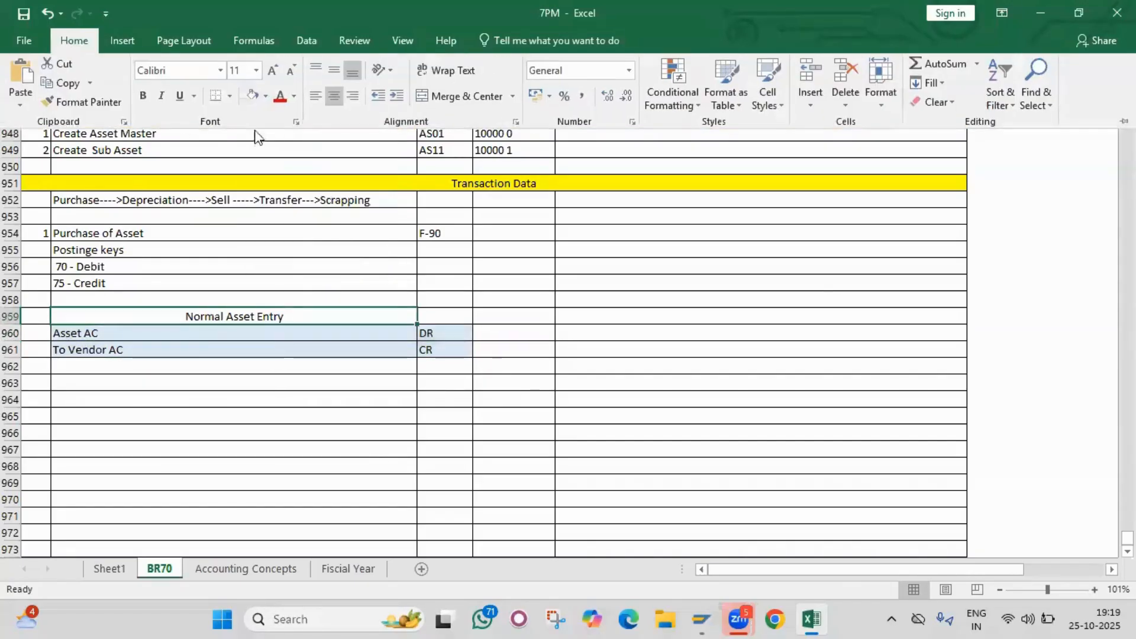
pyautogui.click(266, 97)
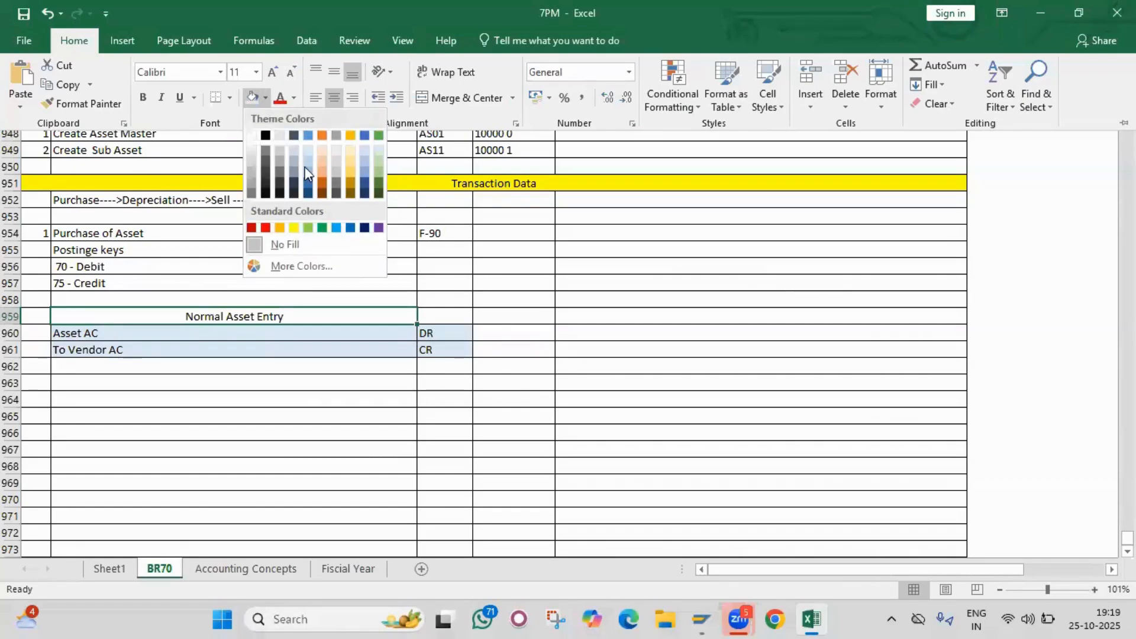
pyautogui.click(280, 229)
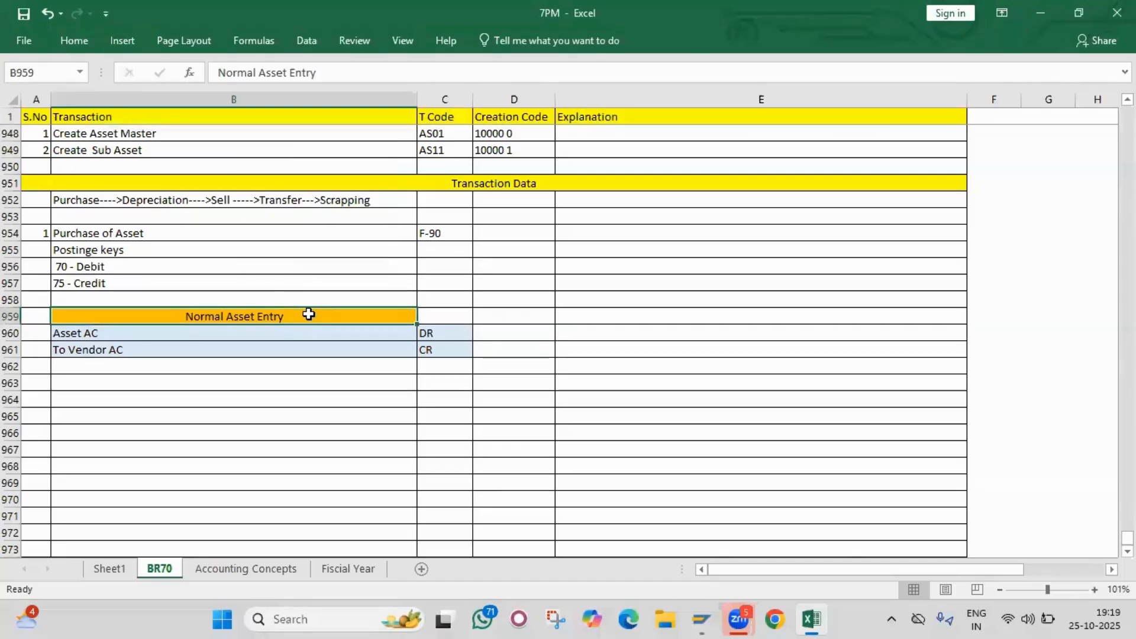
# Step: Append "(ECC)" to the heading in B959 so it reads "Normal Asset Entry (ECC)", and select the cell
pyautogui.doubleClick(308, 316)
pyautogui.write('(ECC')
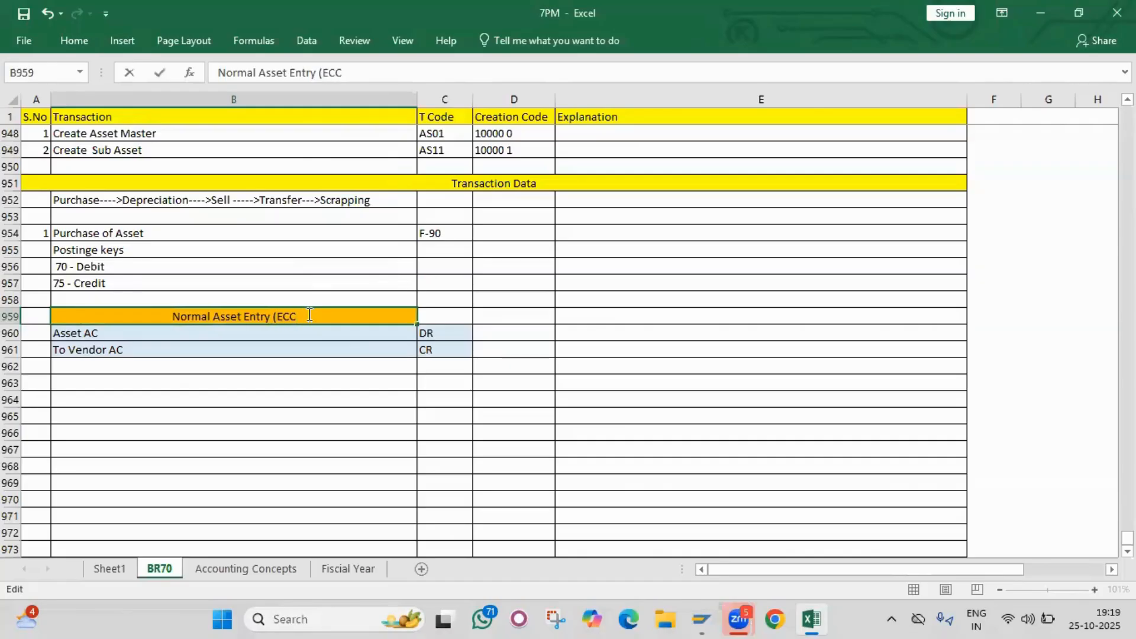
pyautogui.write(')')
pyautogui.press('Return')
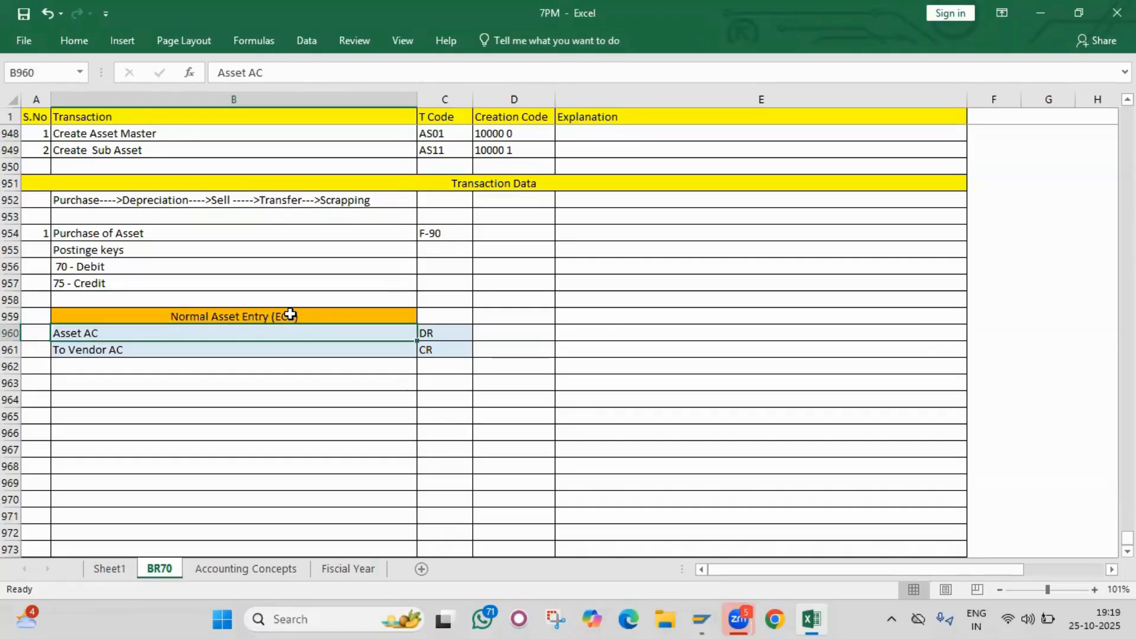
pyautogui.click(290, 314)
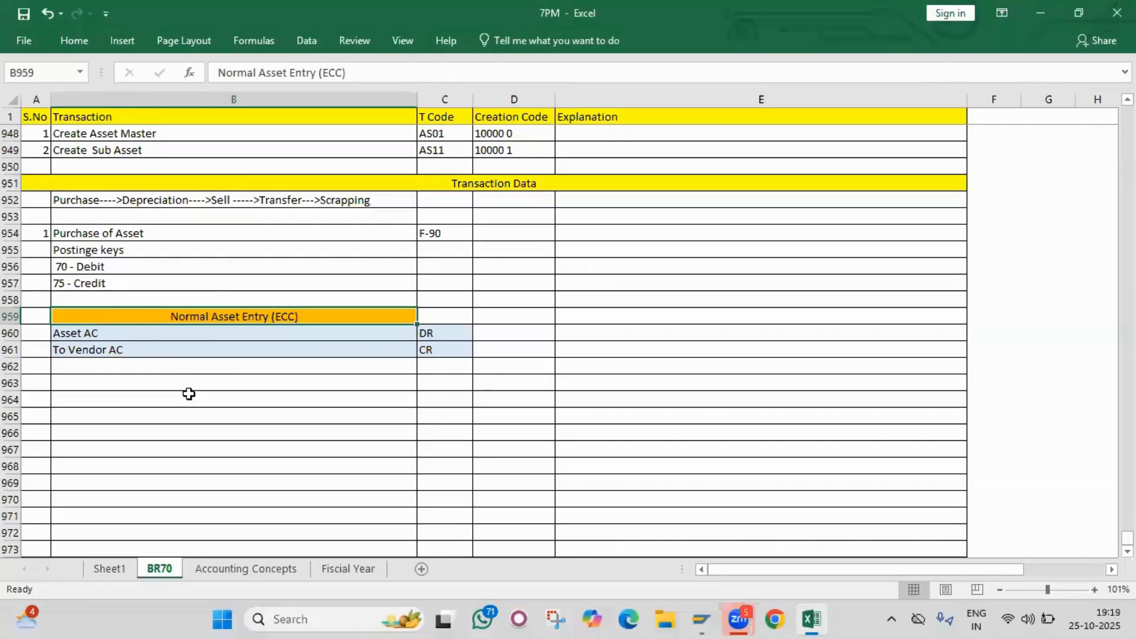
# Step: Enter "Accounting entry in S4 HANA" in B963 as the heading for the second entry
pyautogui.click(171, 385)
pyautogui.write('Acco')
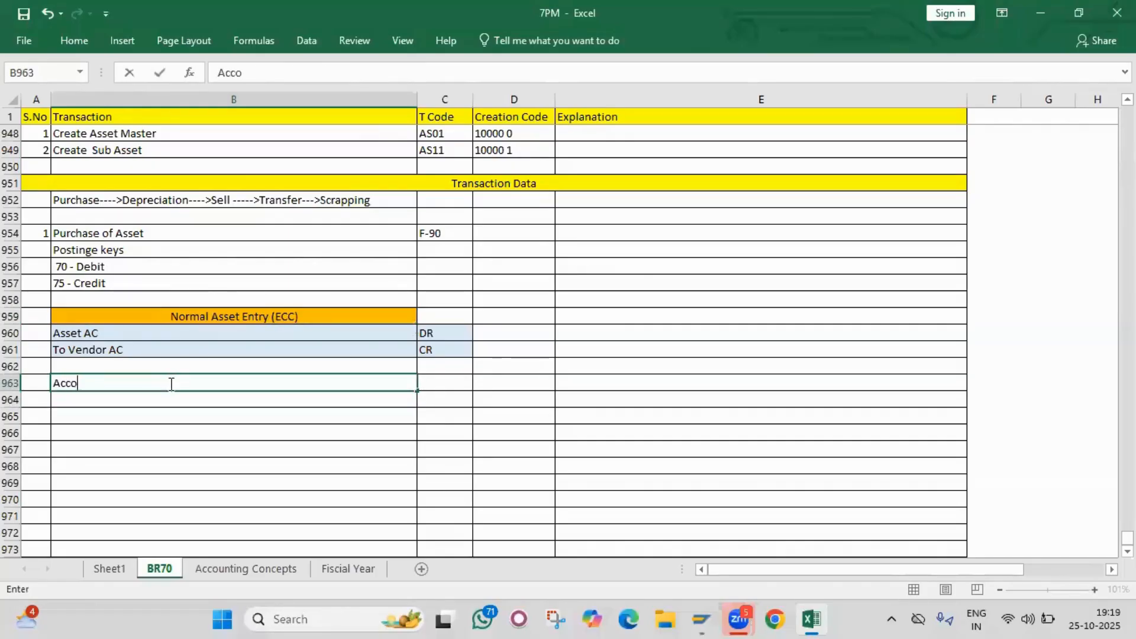
pyautogui.write('unting en')
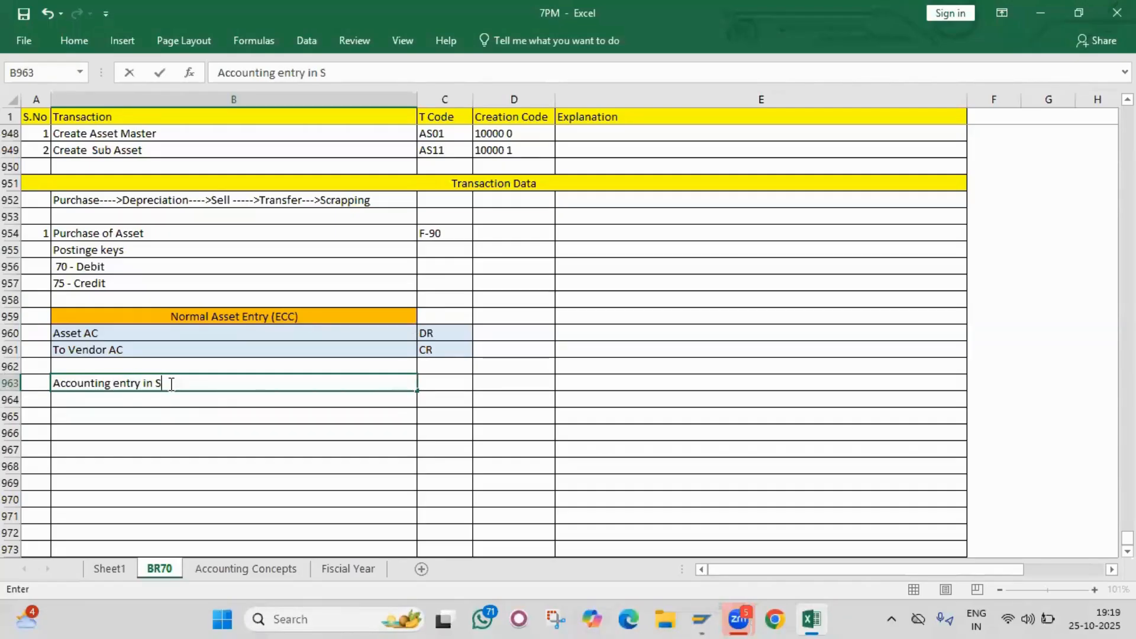
pyautogui.write('try in S4 HANA')
pyautogui.press('Up')
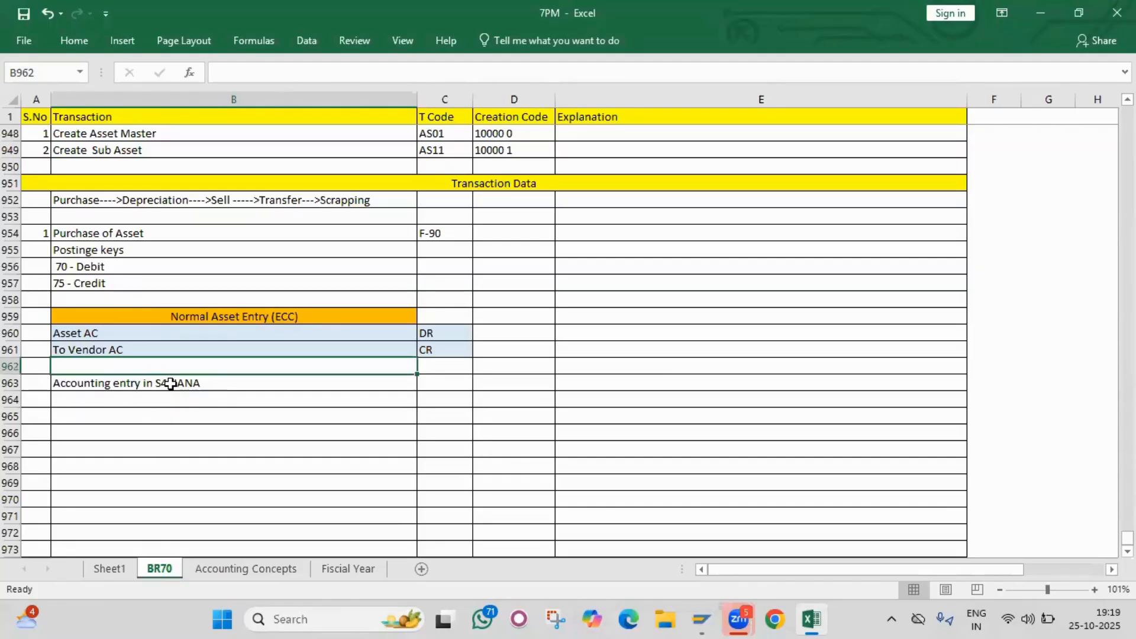
# Step: Fill the "Accounting entry in S4 HANA" heading cell B963 with orange and center its text
pyautogui.click(168, 384)
pyautogui.click(70, 41)
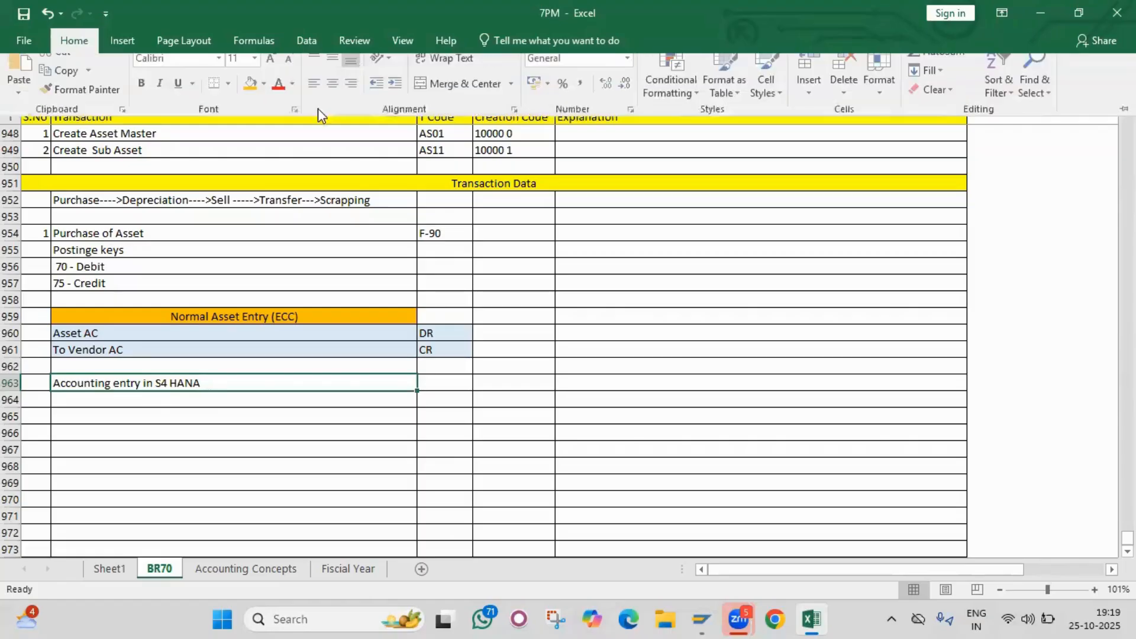
pyautogui.click(251, 99)
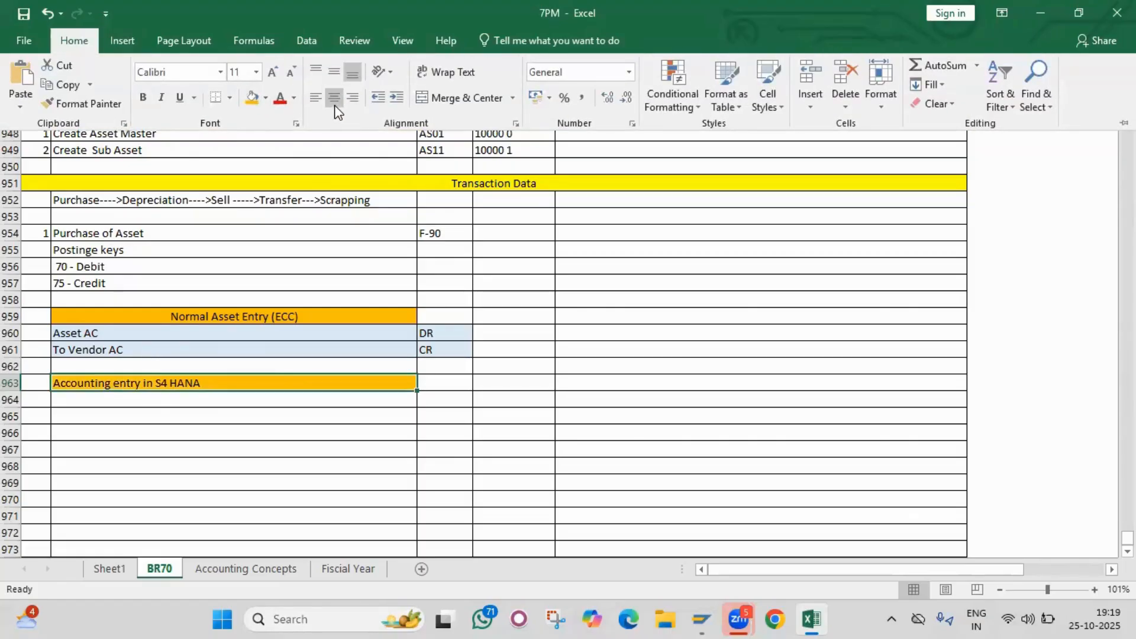
pyautogui.click(335, 105)
pyautogui.click(136, 431)
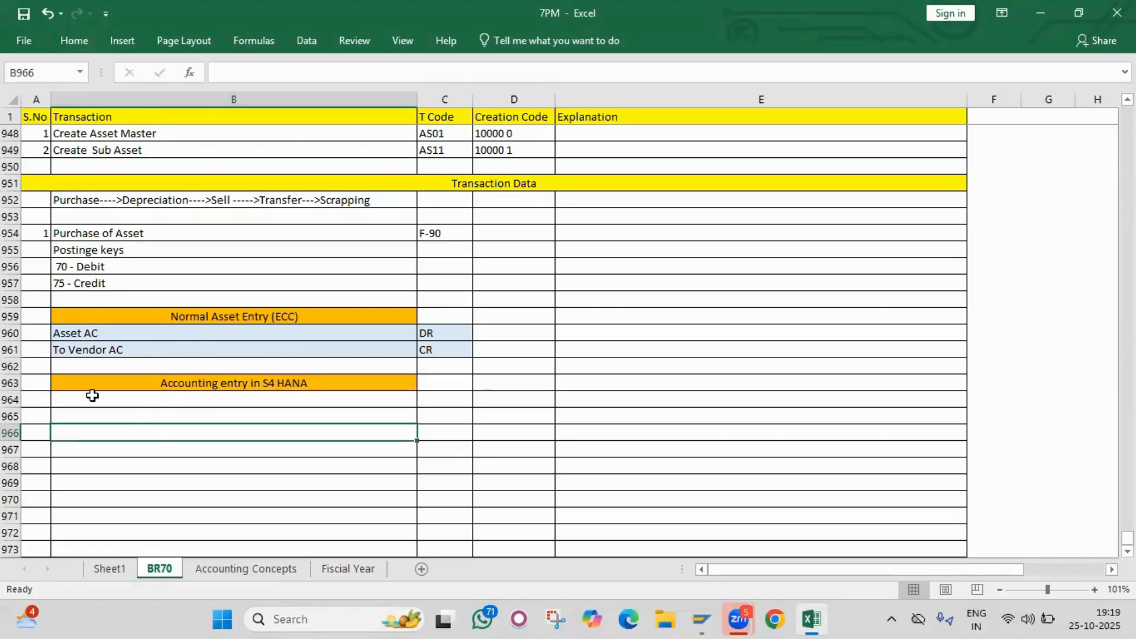
# Step: Copy the Asset AC debit line from B960:C960 to B964:C964 under the S4 HANA heading
pyautogui.scroll(-3, 92, 395)
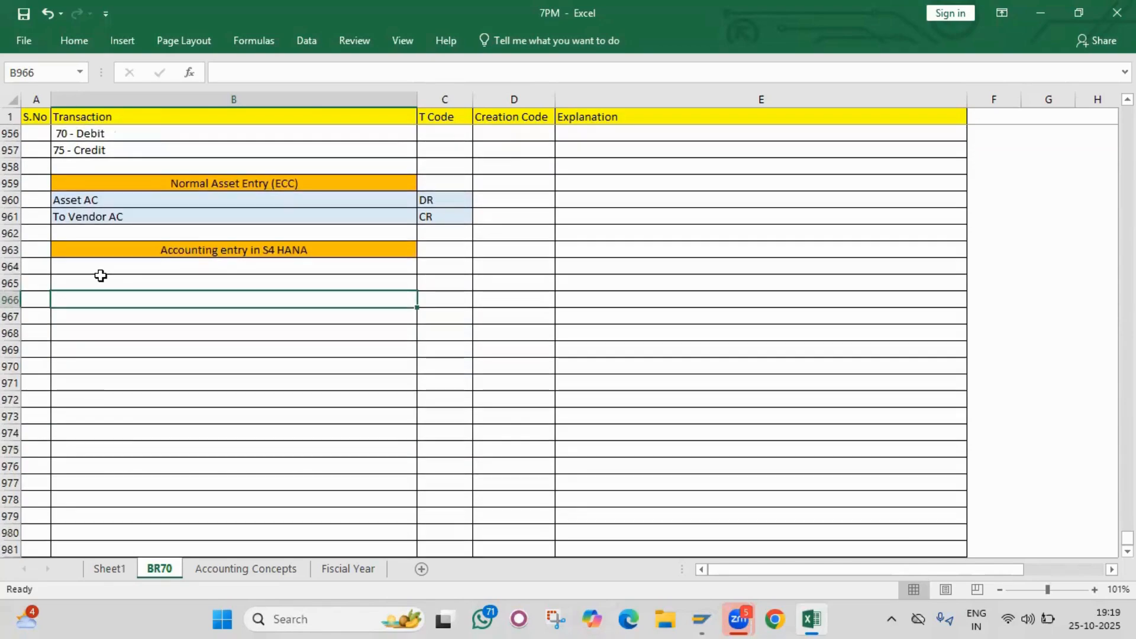
pyautogui.click(97, 199)
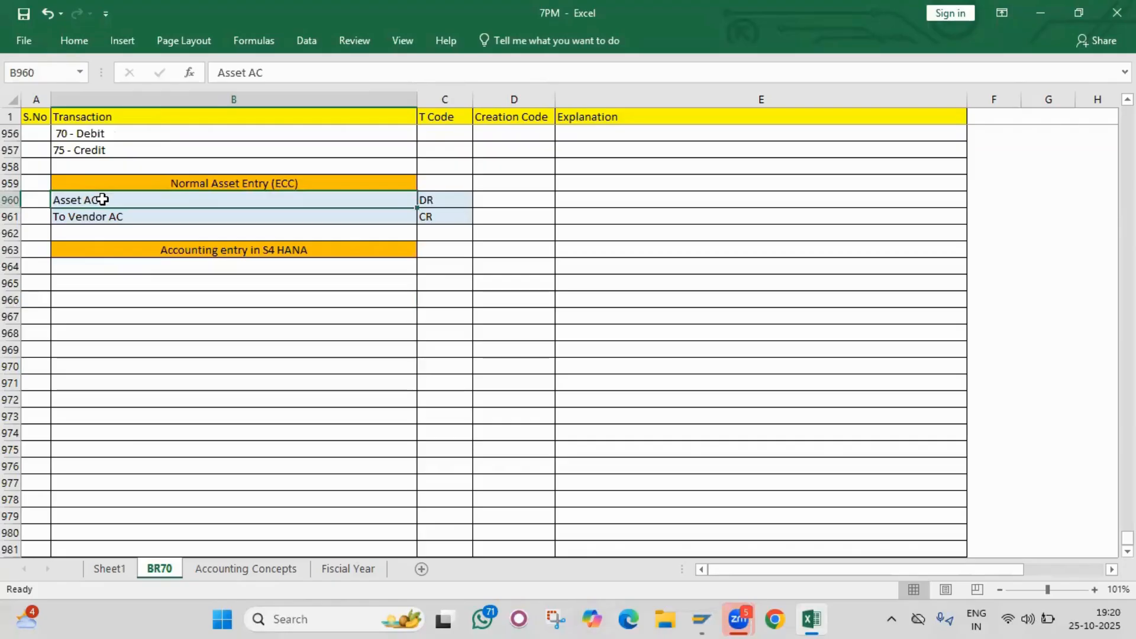
pyautogui.moveTo(102, 199); pyautogui.dragTo(438, 201)
pyautogui.hotkey('ctrl', 'c')
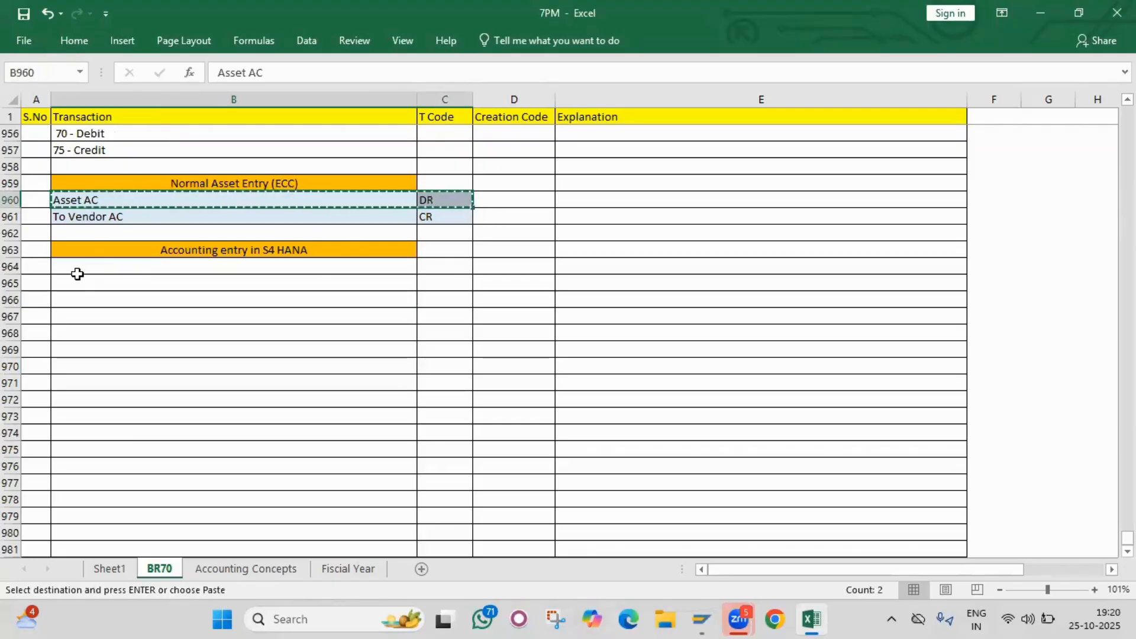
pyautogui.click(77, 274)
pyautogui.hotkey('ctrl', 'v')
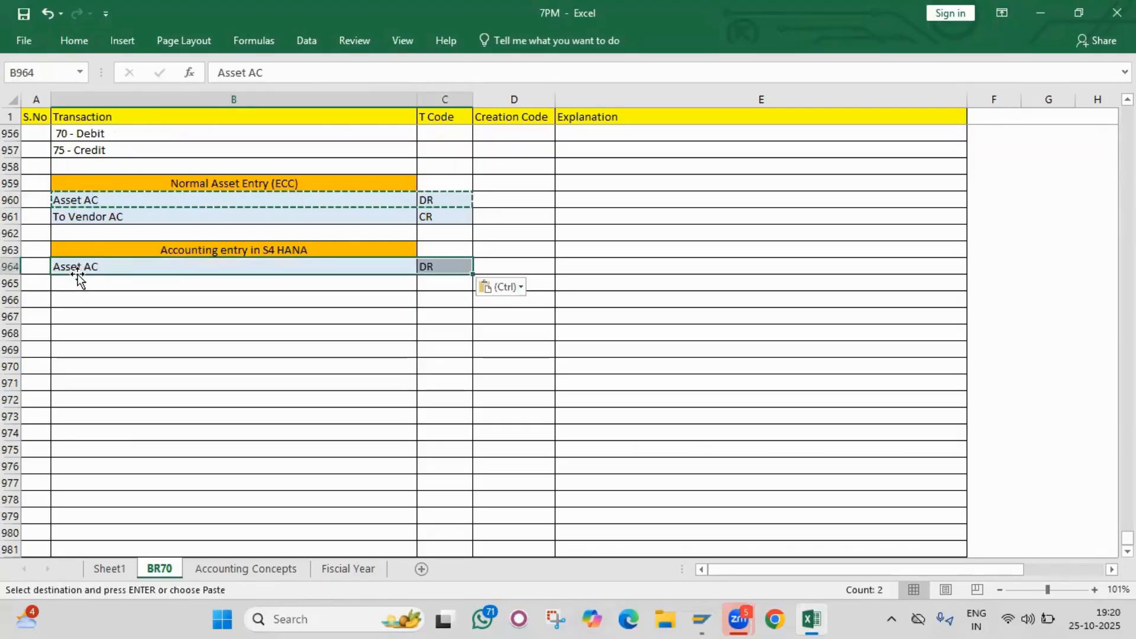
# Step: Enter "To Technical Clearing AC" in B965 with "CR" in C965 as the credit line
pyautogui.click(144, 284)
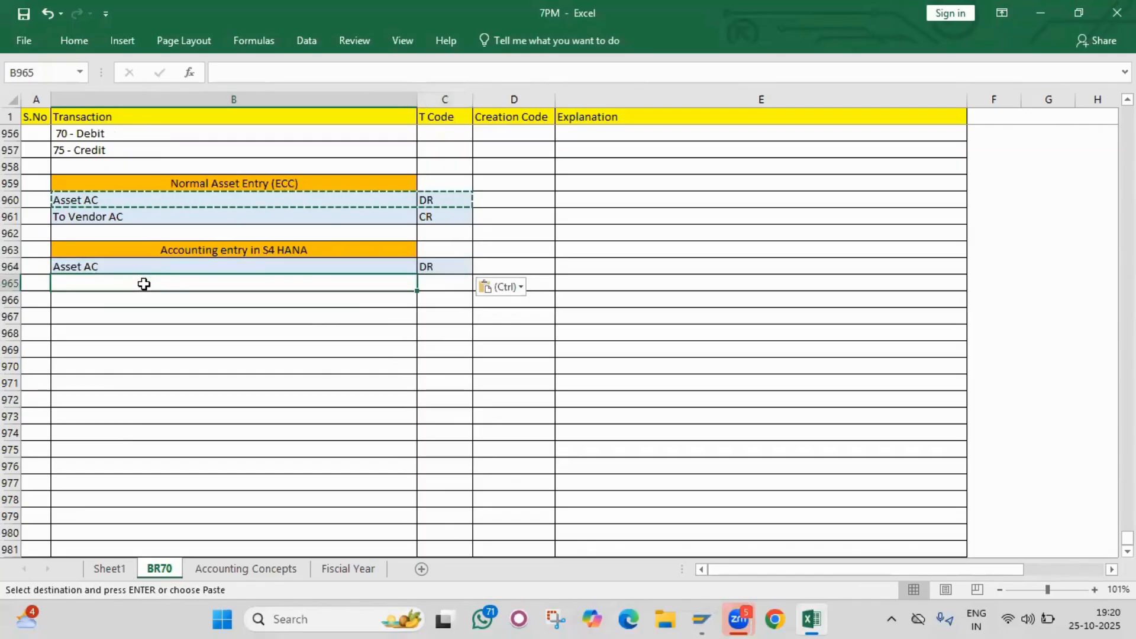
pyautogui.write('To T')
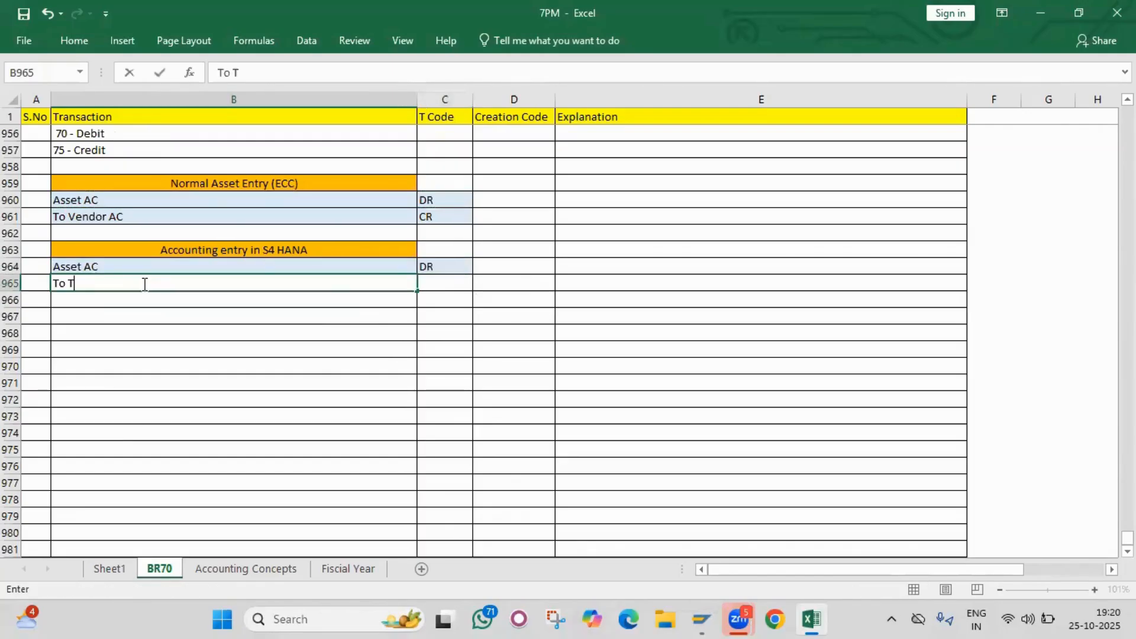
pyautogui.write('echnical ')
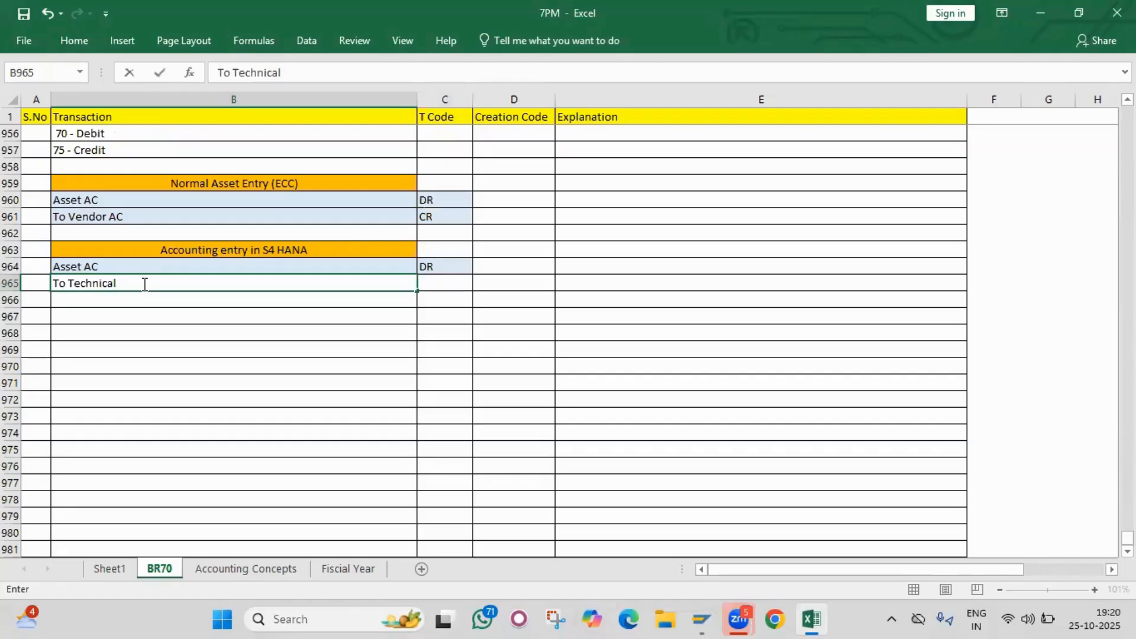
pyautogui.write('Clearing AC')
pyautogui.press('Tab')
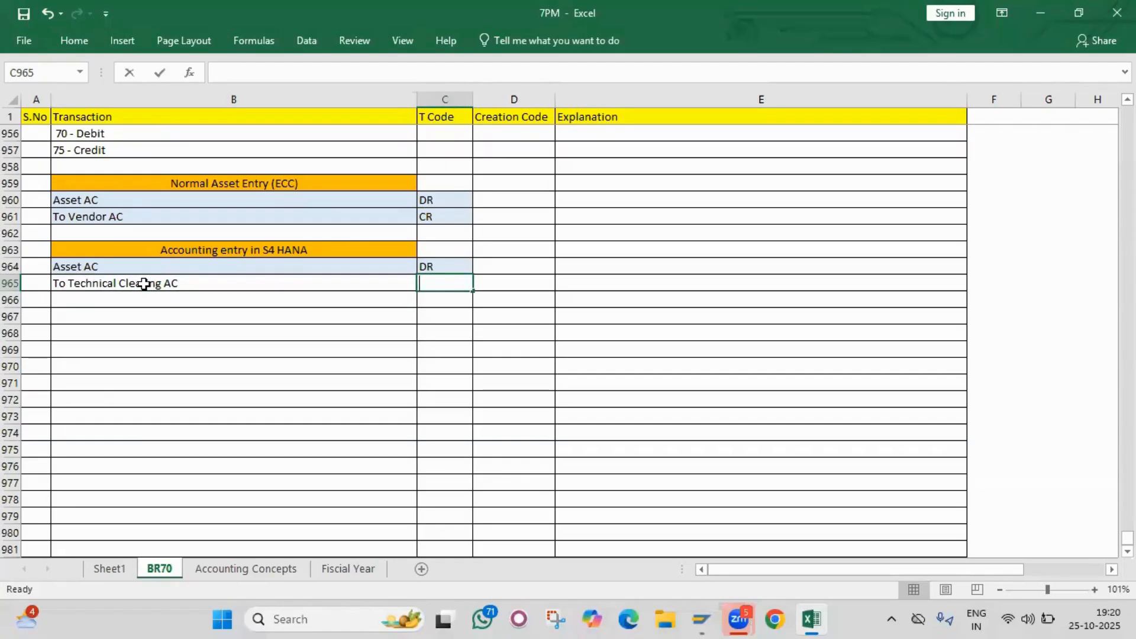
pyautogui.write('CR')
pyautogui.press('Return')
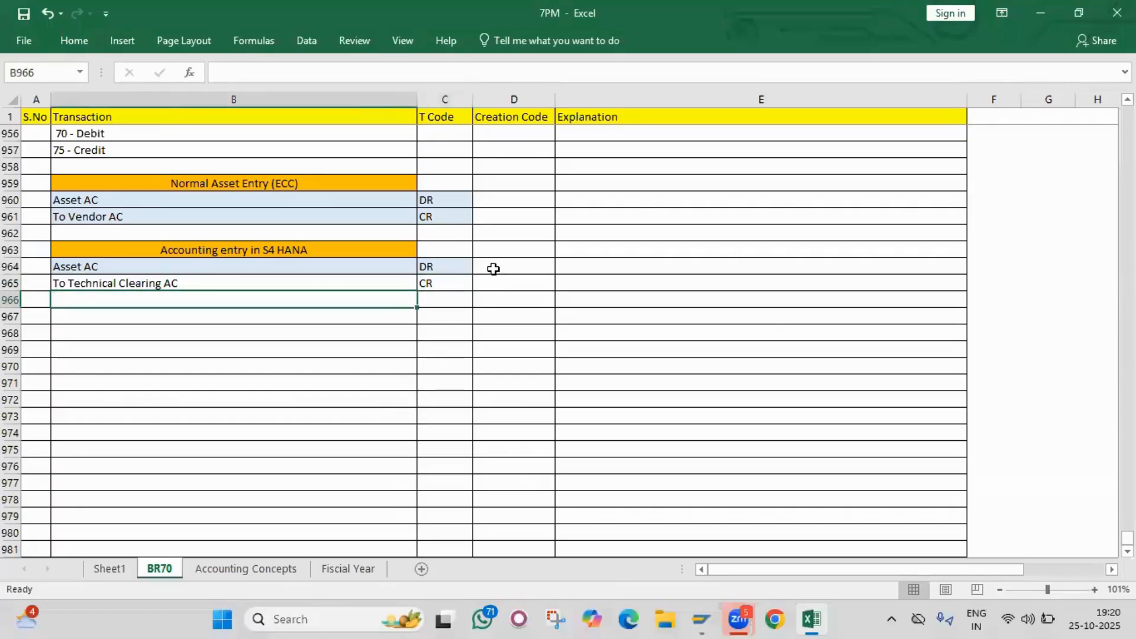
# Step: Merge and center D964:D965 and label the merged cell "Entry-1"
pyautogui.moveTo(493, 268); pyautogui.dragTo(499, 281)
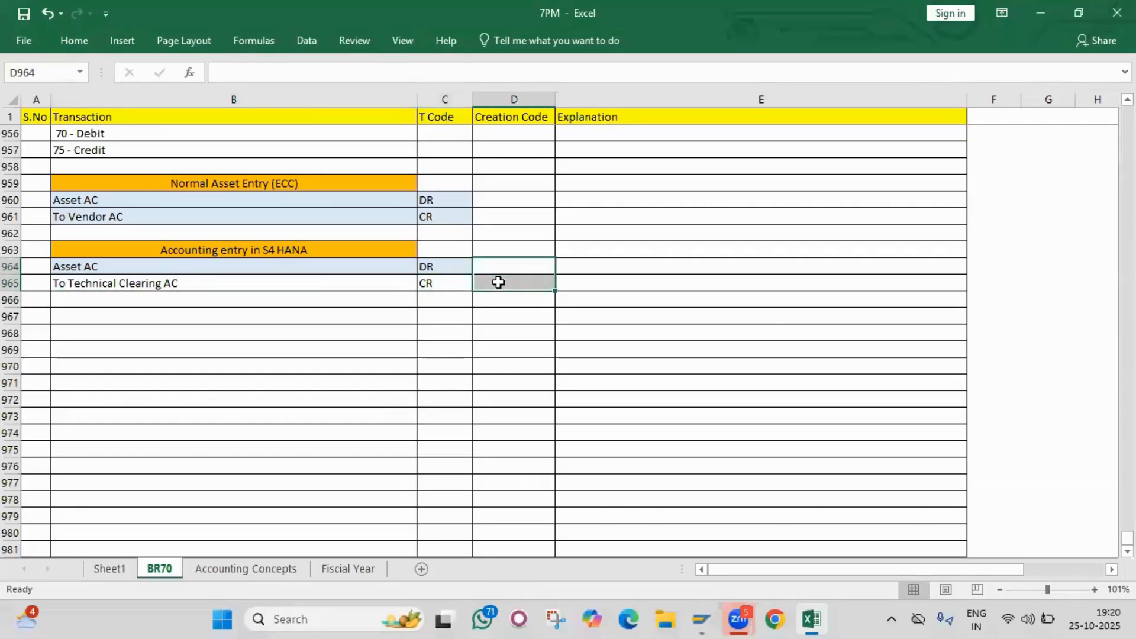
pyautogui.click(73, 46)
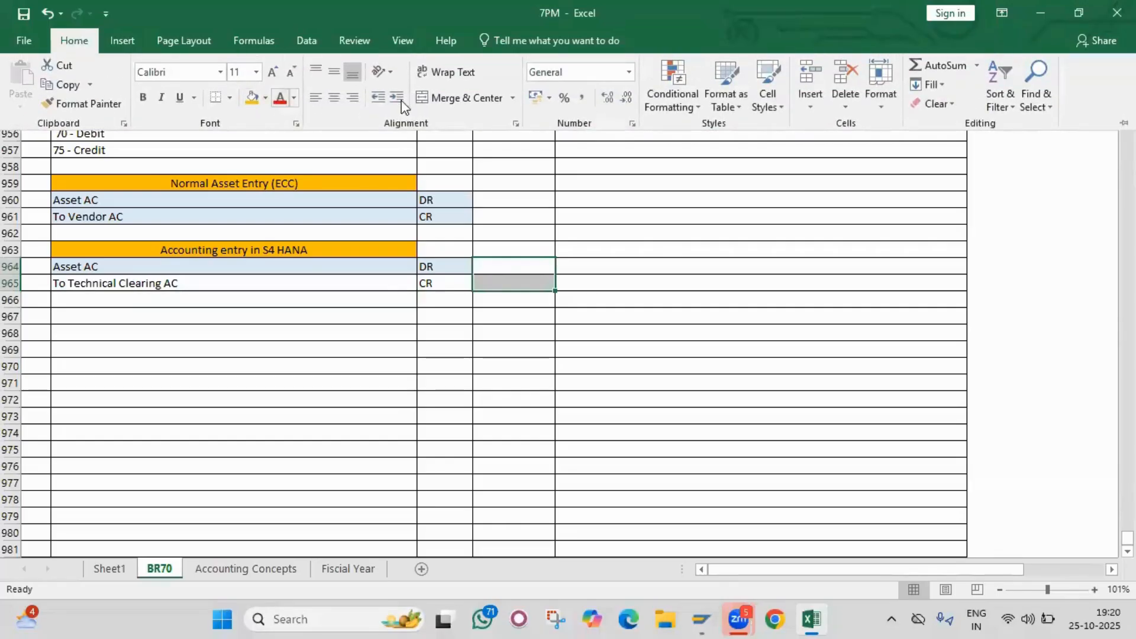
pyautogui.click(462, 96)
pyautogui.write('E')
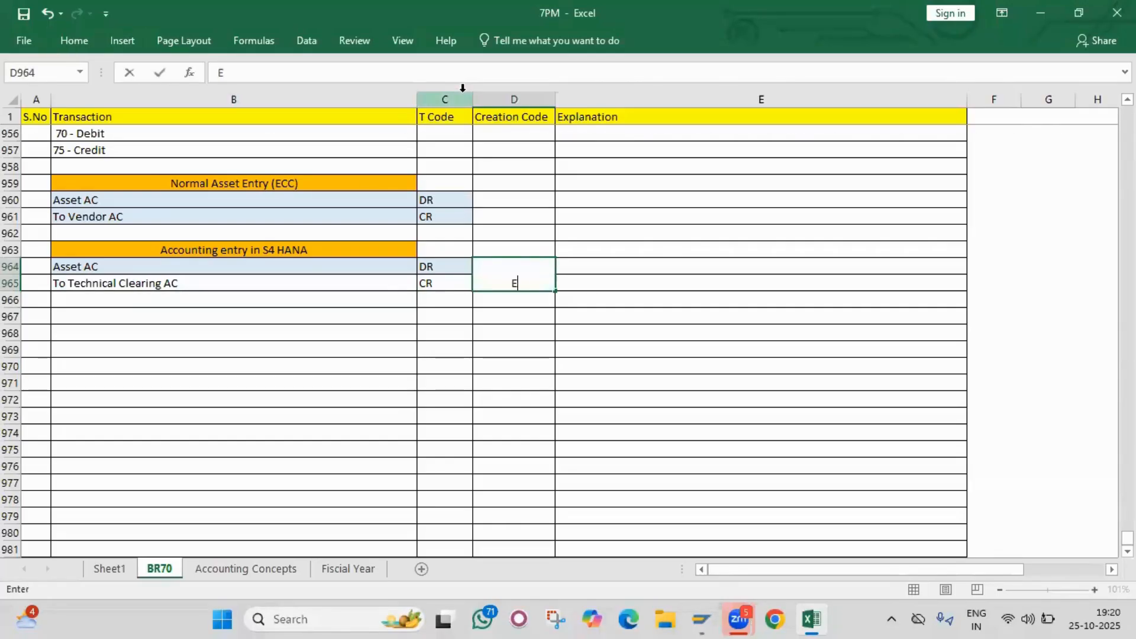
pyautogui.write('ntry-1')
pyautogui.press('Return')
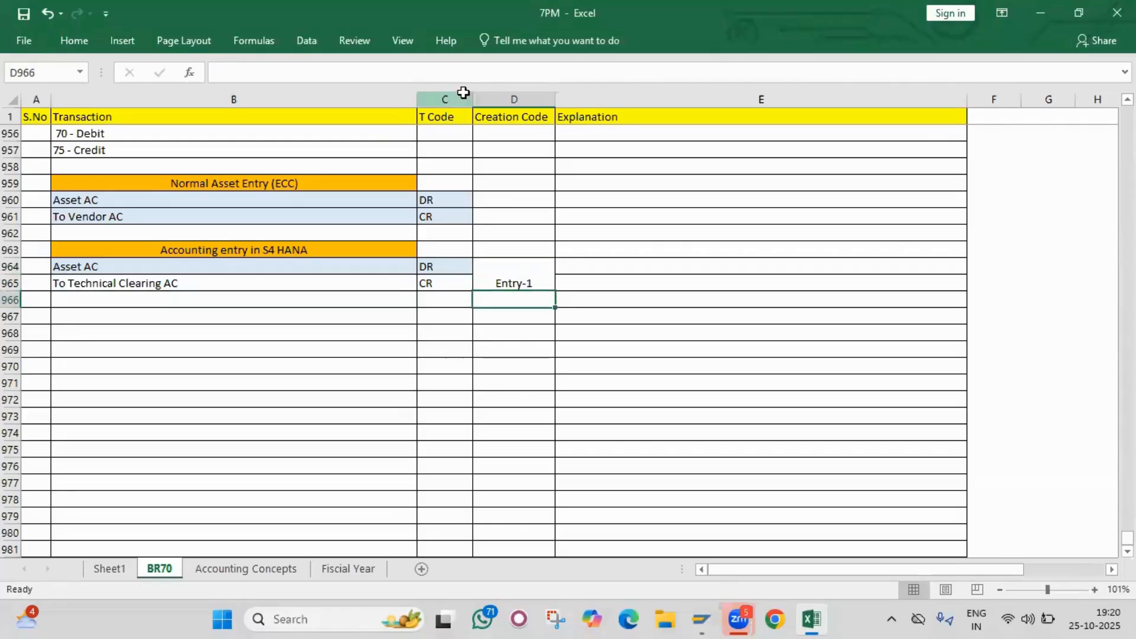
# Step: Enter "Technical Clearing AC" in B967 with "DR" in C967 as the second entry's debit line
pyautogui.click(92, 318)
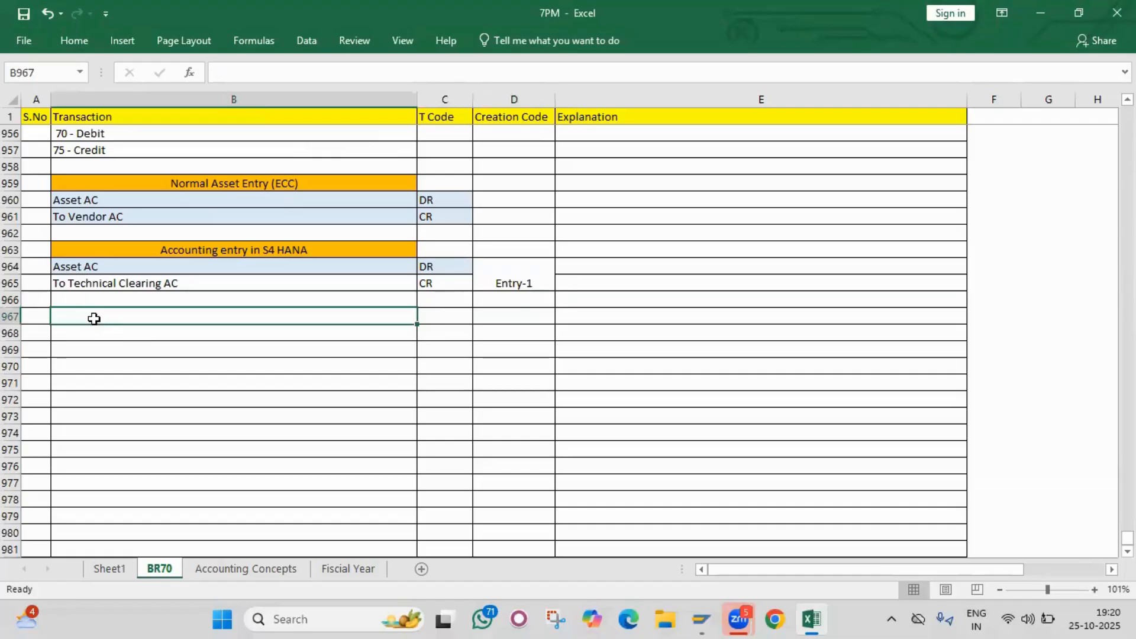
pyautogui.write('Technica')
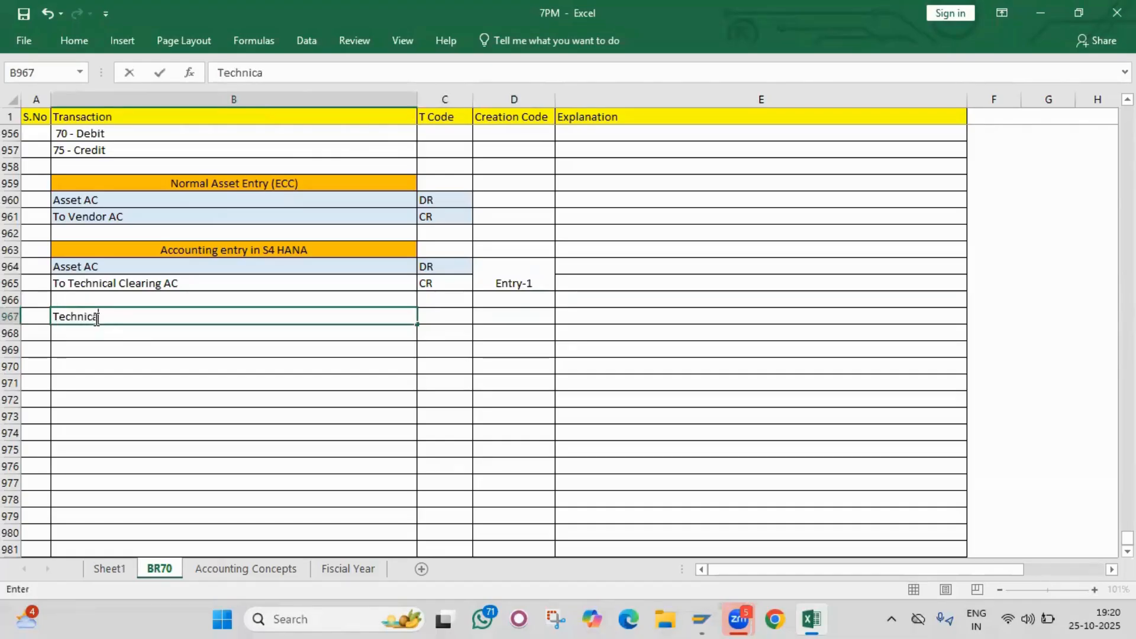
pyautogui.write('l Clearing AC')
pyautogui.press('Tab')
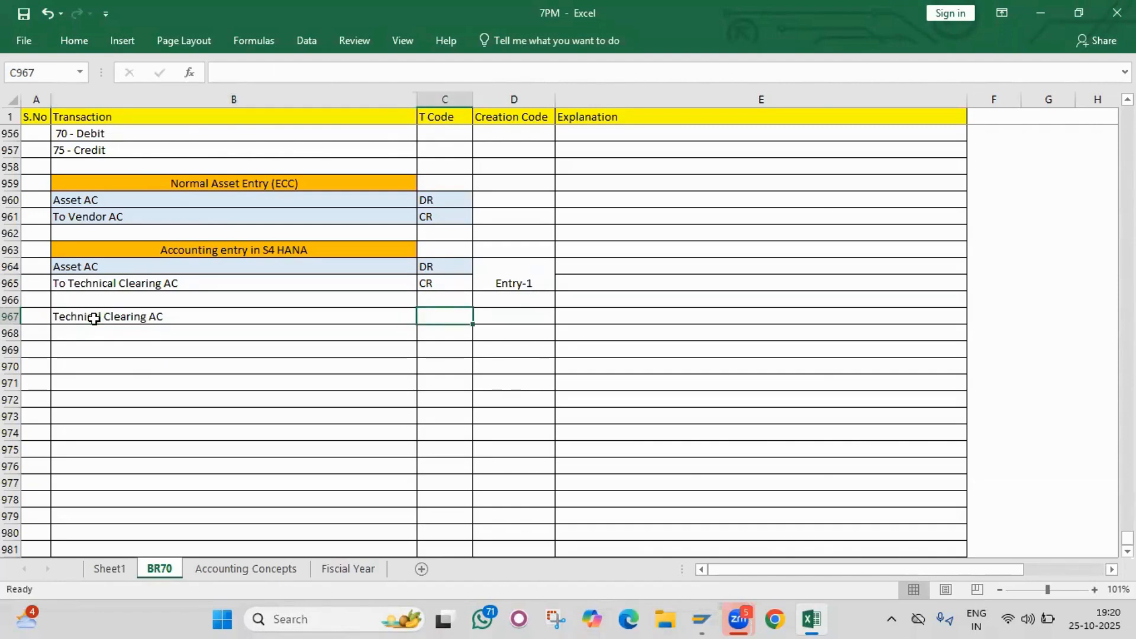
pyautogui.write('DR')
pyautogui.press('Return')
# Step: Enter "To Vendor AC" in B968 with "CR" in C968 as the second entry's credit line
pyautogui.write('To')
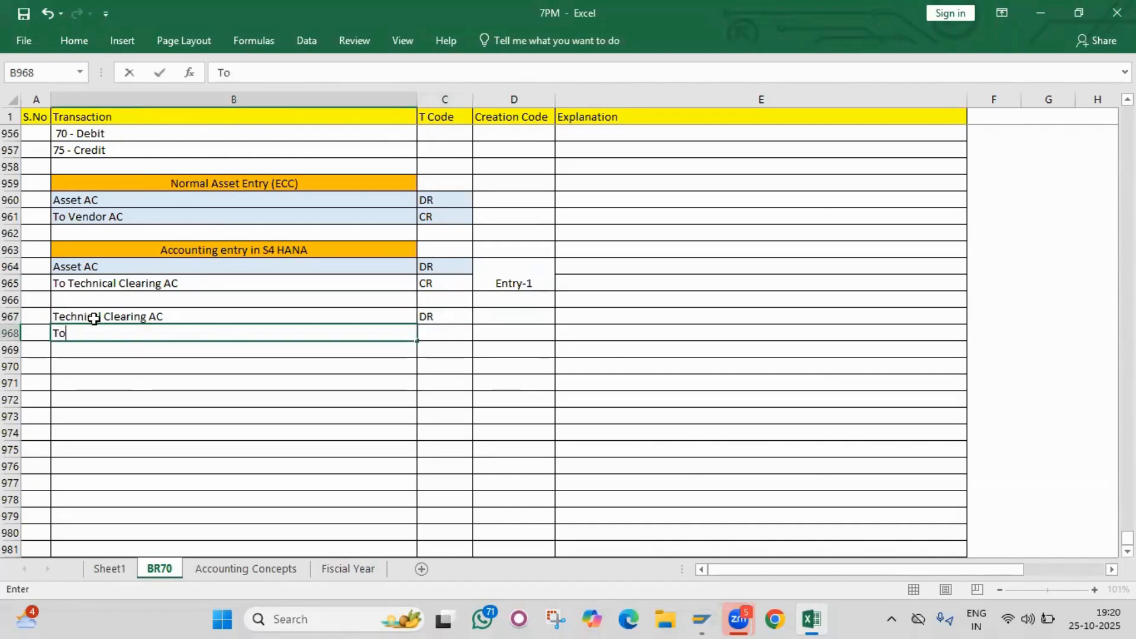
pyautogui.write(' Vendor AC')
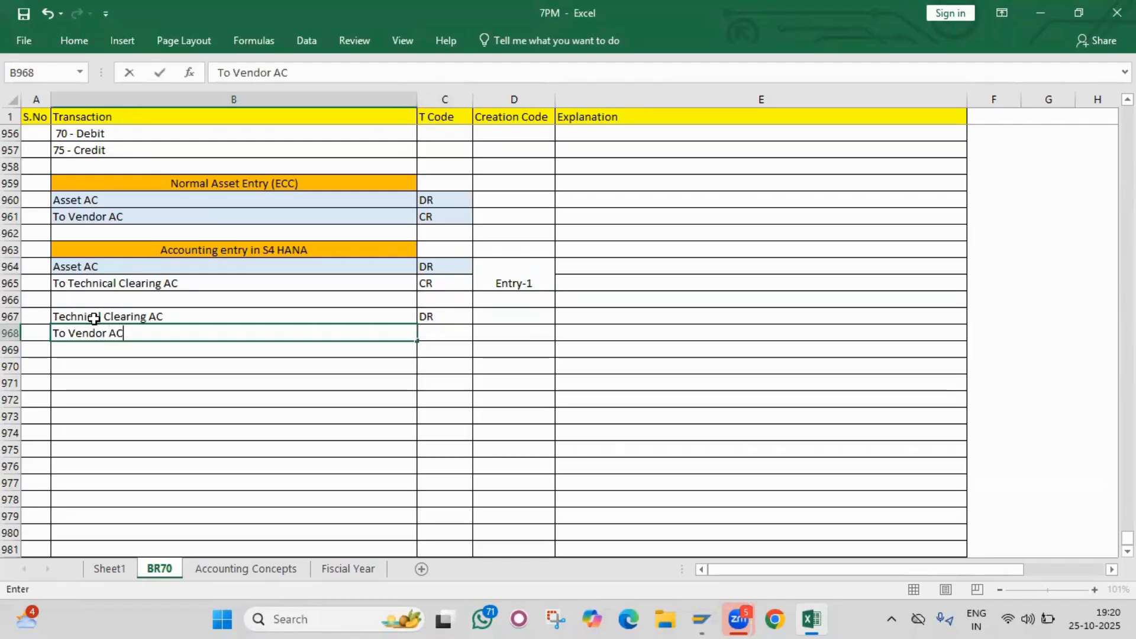
pyautogui.press('Tab')
pyautogui.write('CR')
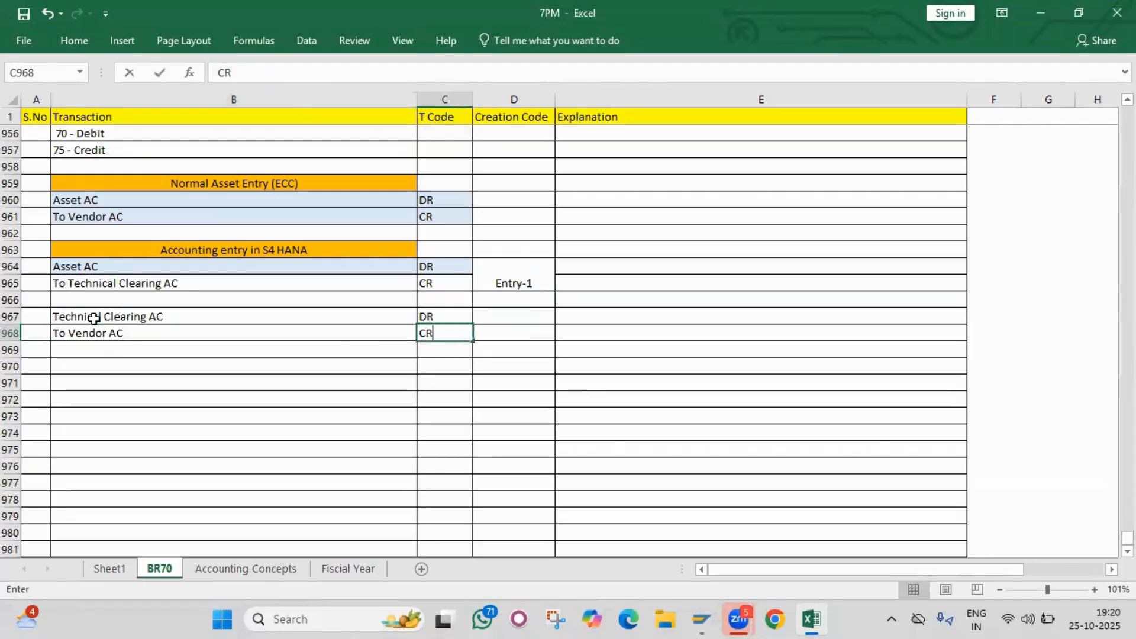
pyautogui.press('Return')
pyautogui.moveTo(12, 284); pyautogui.dragTo(27, 318)
pyautogui.click(135, 353)
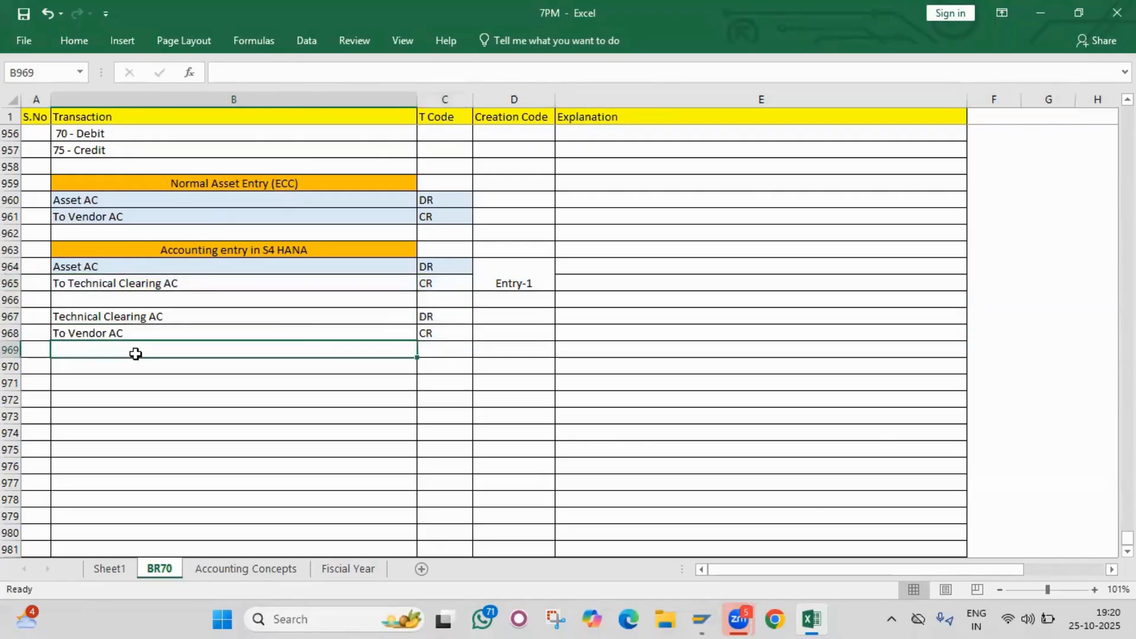
pyautogui.click(515, 313)
pyautogui.click(507, 299)
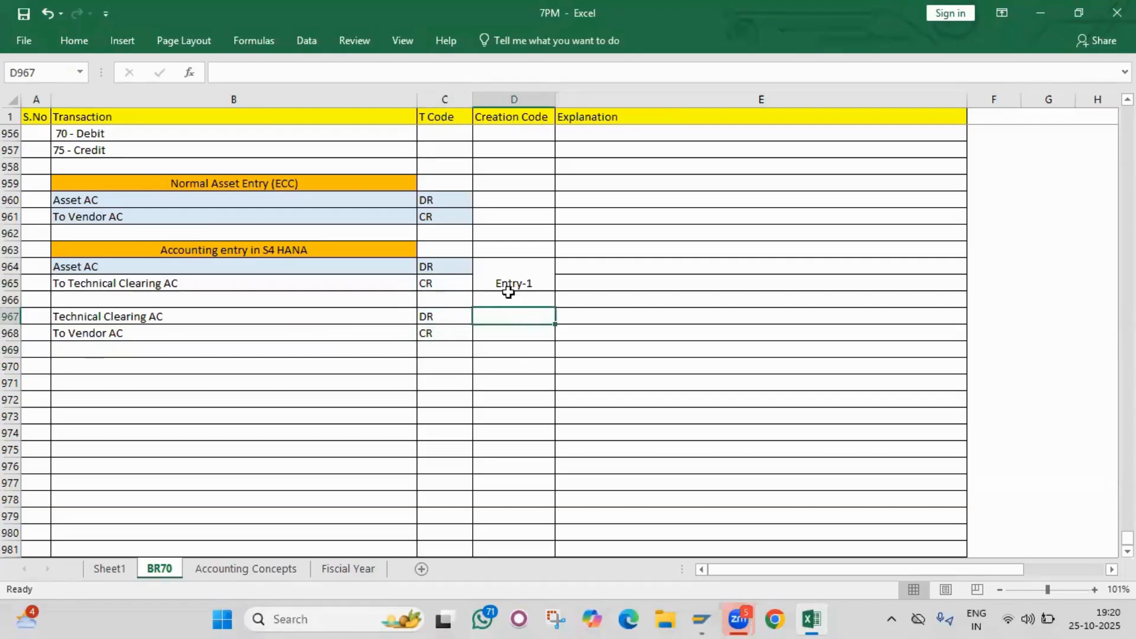
pyautogui.click(504, 283)
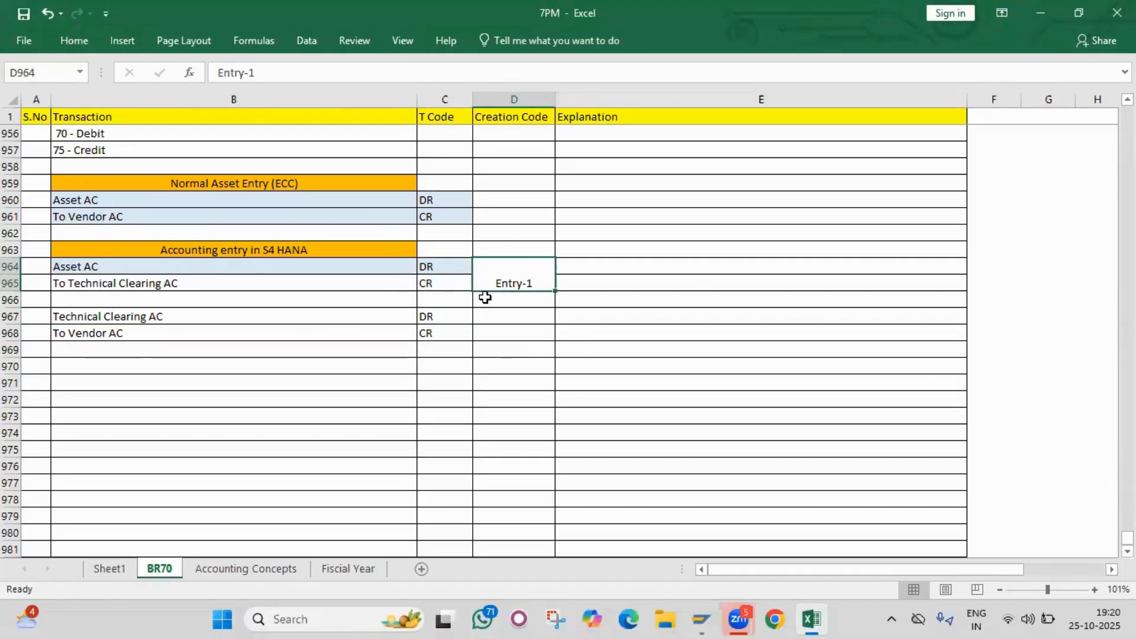
pyautogui.hotkey('alt', 'Tab')
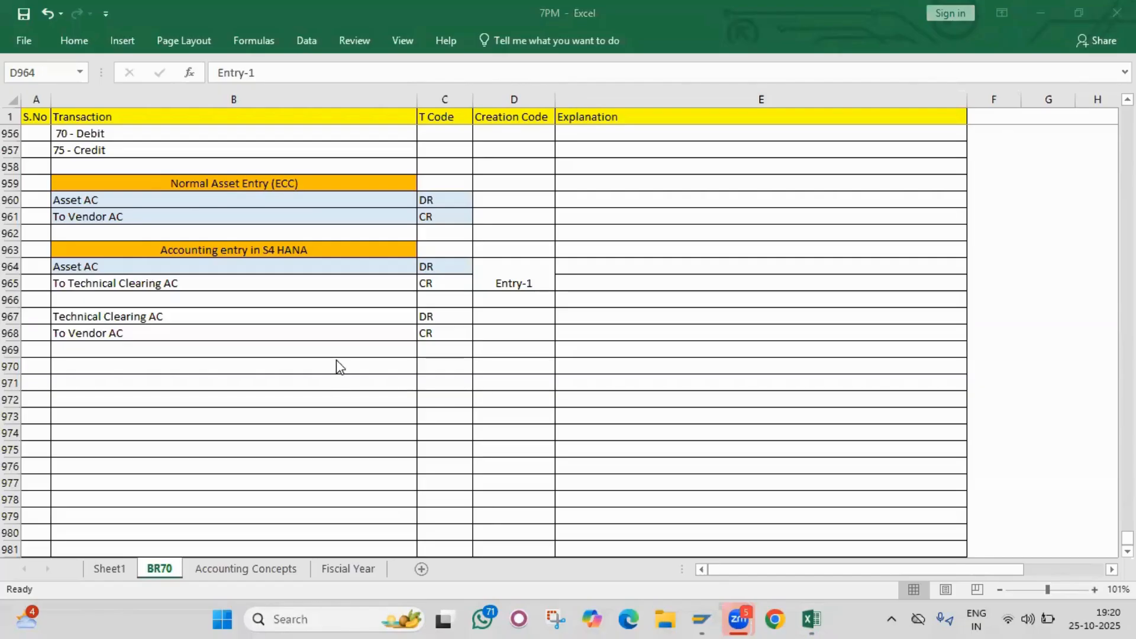
pyautogui.click(532, 282)
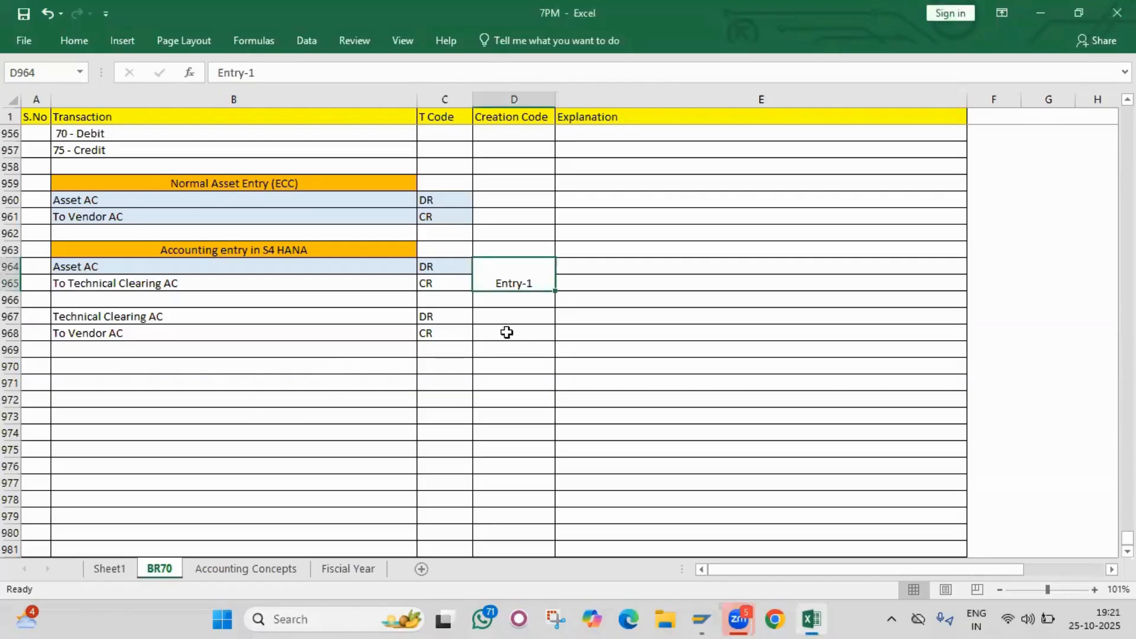
# Step: Merge and center D967:D968 and label the merged cell "Entry-2"
pyautogui.moveTo(507, 317); pyautogui.dragTo(507, 333)
pyautogui.click(95, 41)
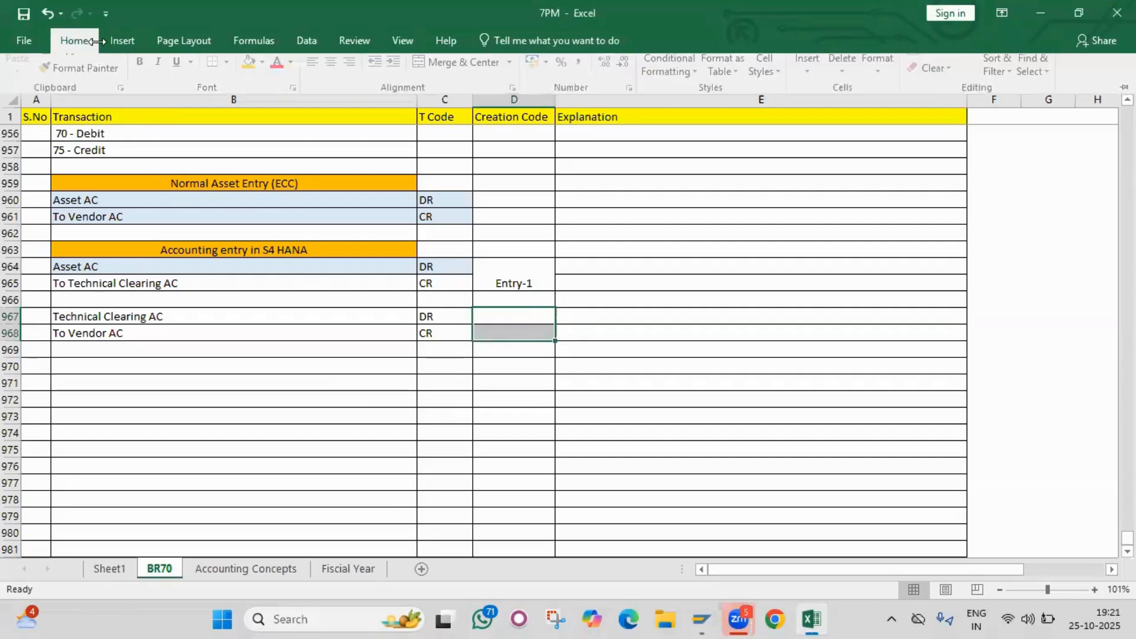
pyautogui.click(456, 98)
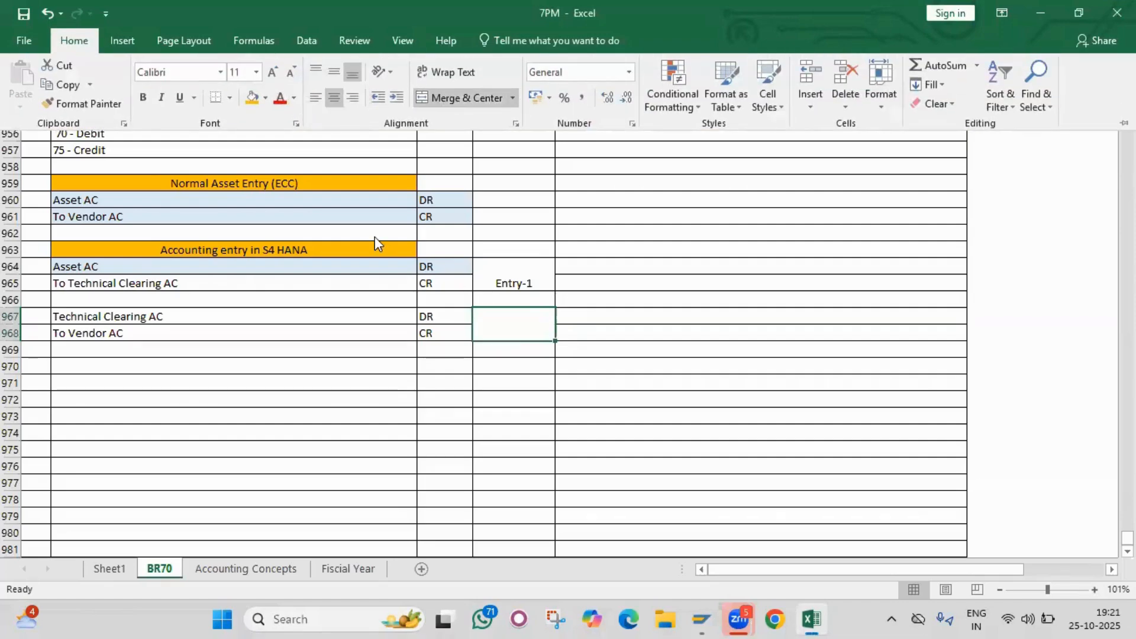
pyautogui.write('E')
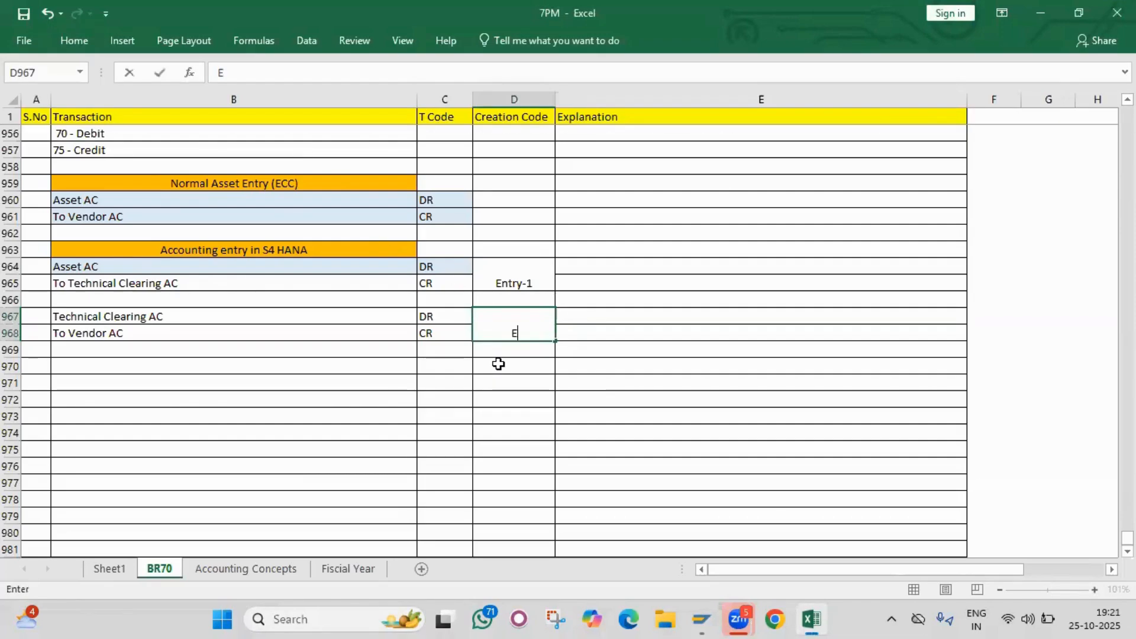
pyautogui.write('ntry-2')
pyautogui.press('Return')
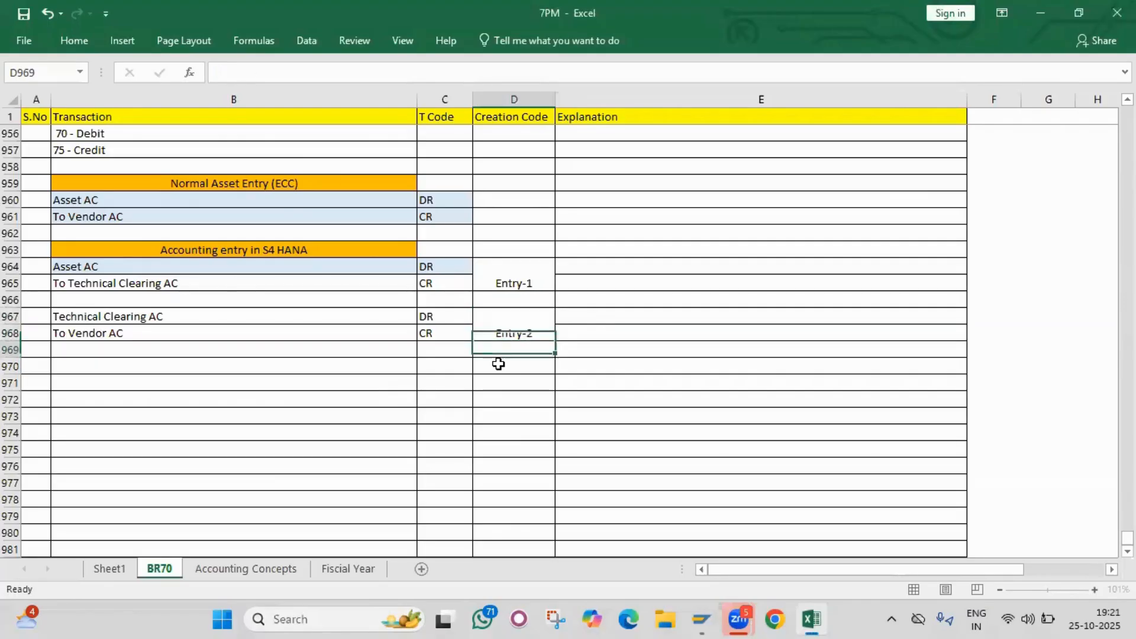
# Step: Middle-align the Entry-1 and Entry-2 labels vertically in D964:D968
pyautogui.moveTo(510, 261); pyautogui.dragTo(495, 323)
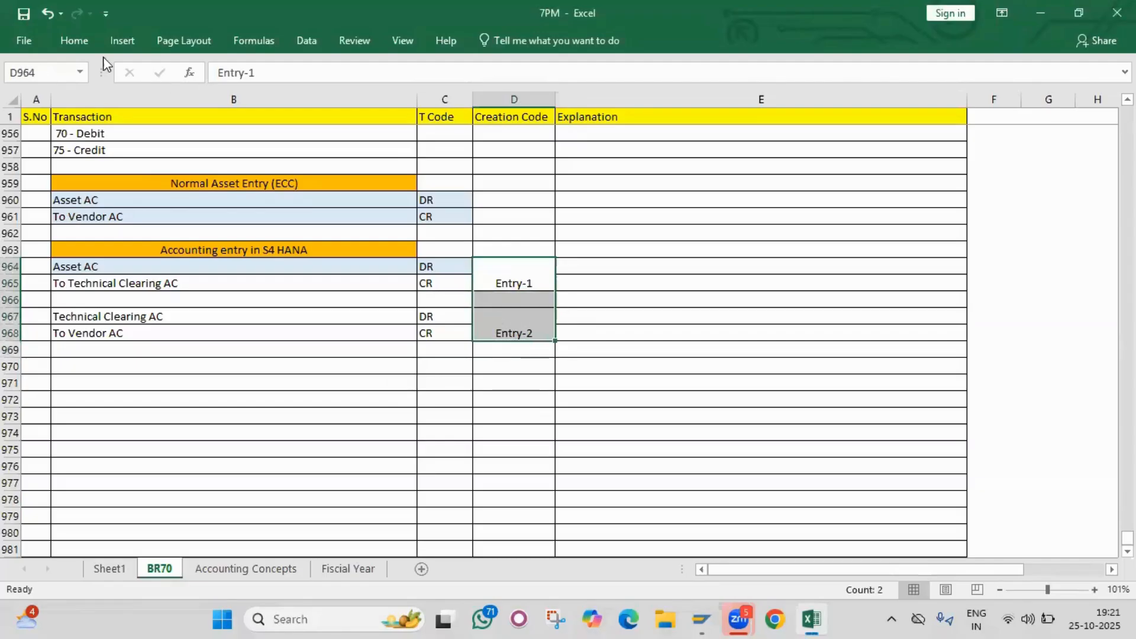
pyautogui.click(77, 39)
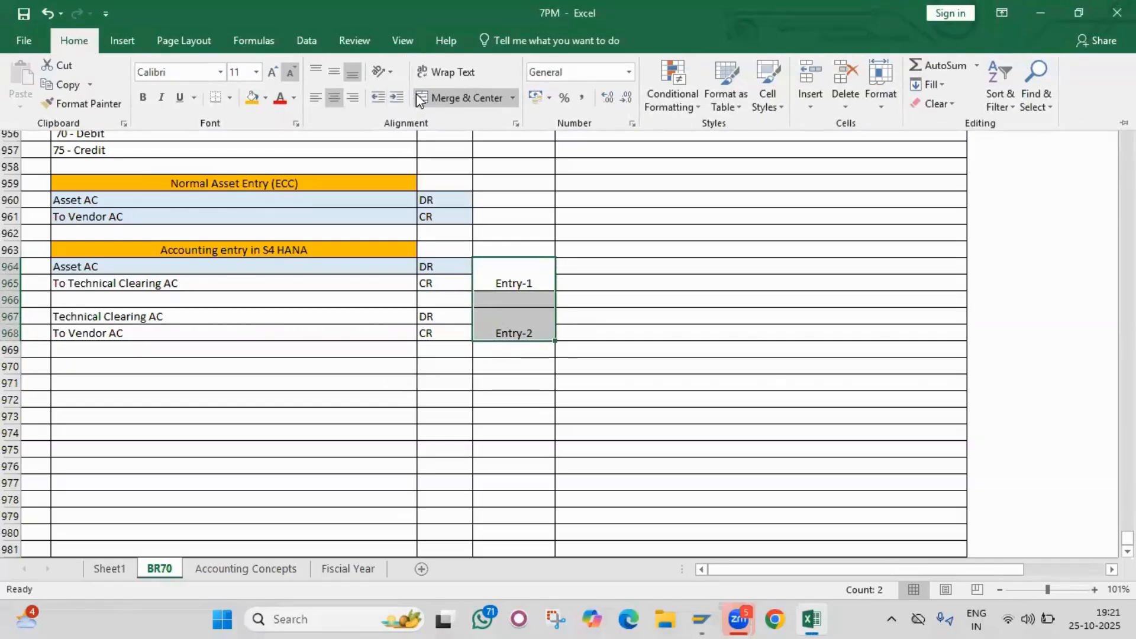
pyautogui.click(334, 71)
pyautogui.click(406, 329)
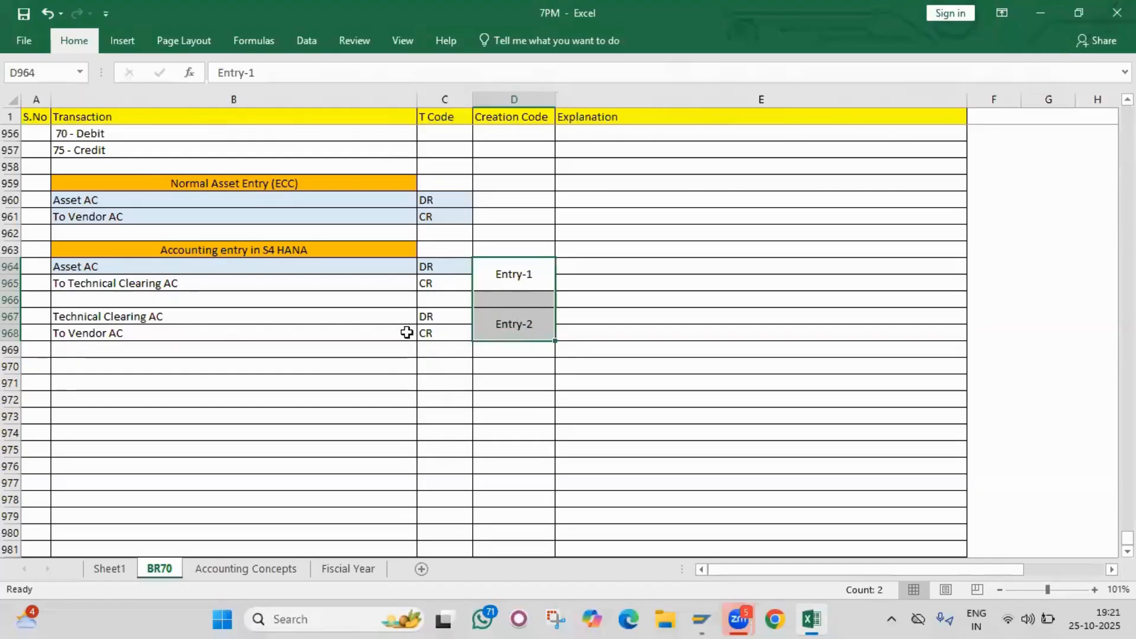
pyautogui.click(406, 331)
# Step: Fill the Entry-1 range B964:D965 with the same light blue as the ECC entry
pyautogui.moveTo(320, 268); pyautogui.dragTo(494, 281)
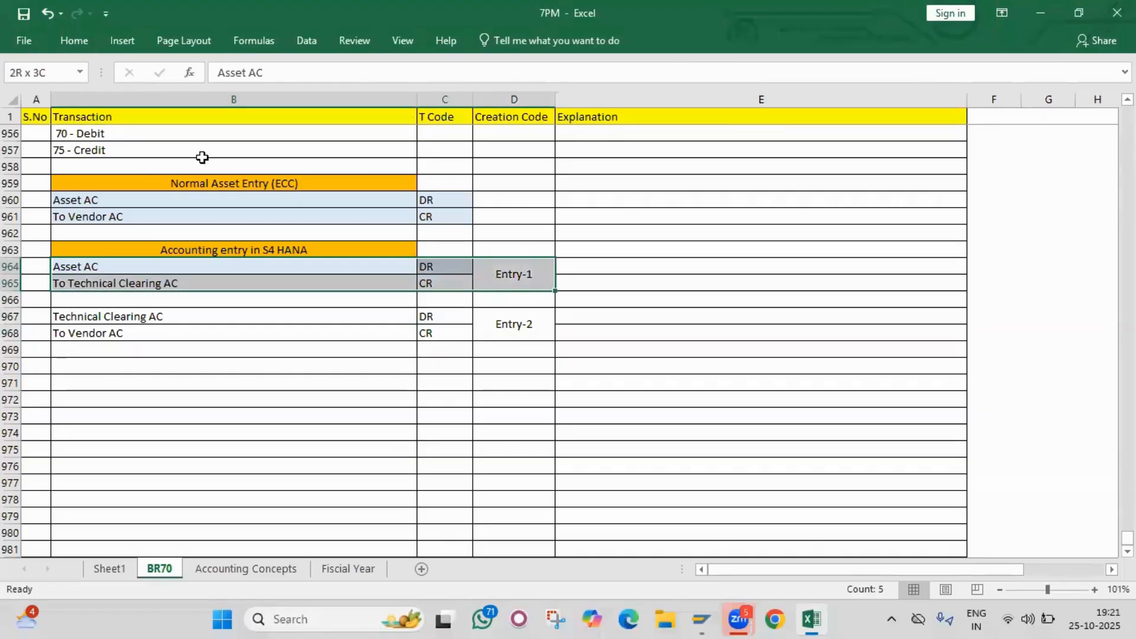
pyautogui.click(73, 40)
pyautogui.click(265, 98)
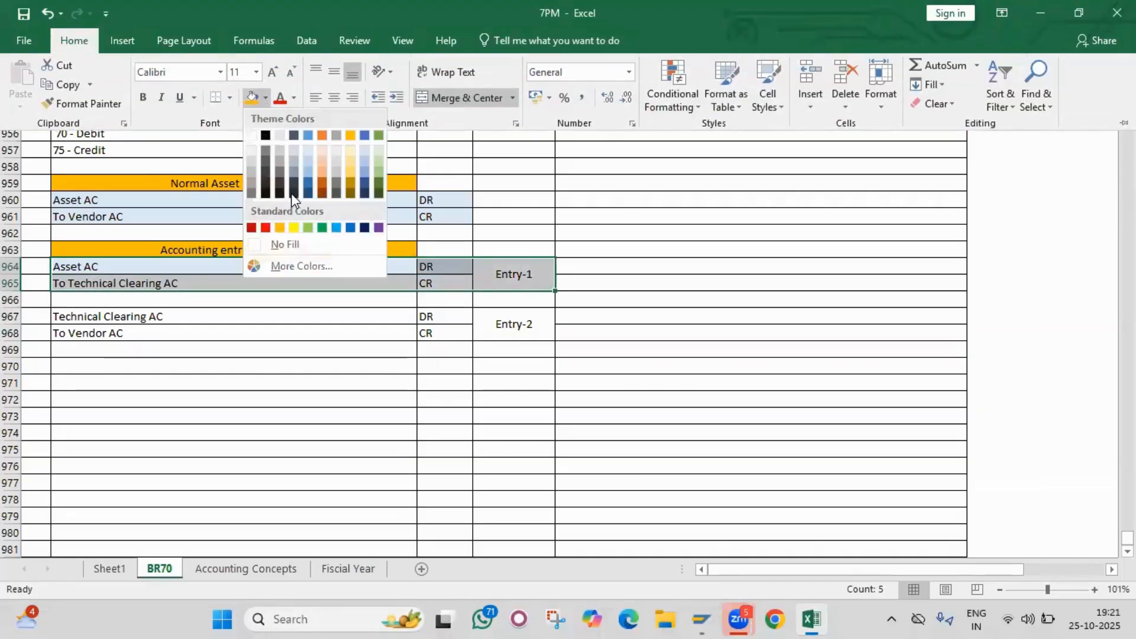
pyautogui.click(308, 151)
pyautogui.click(191, 322)
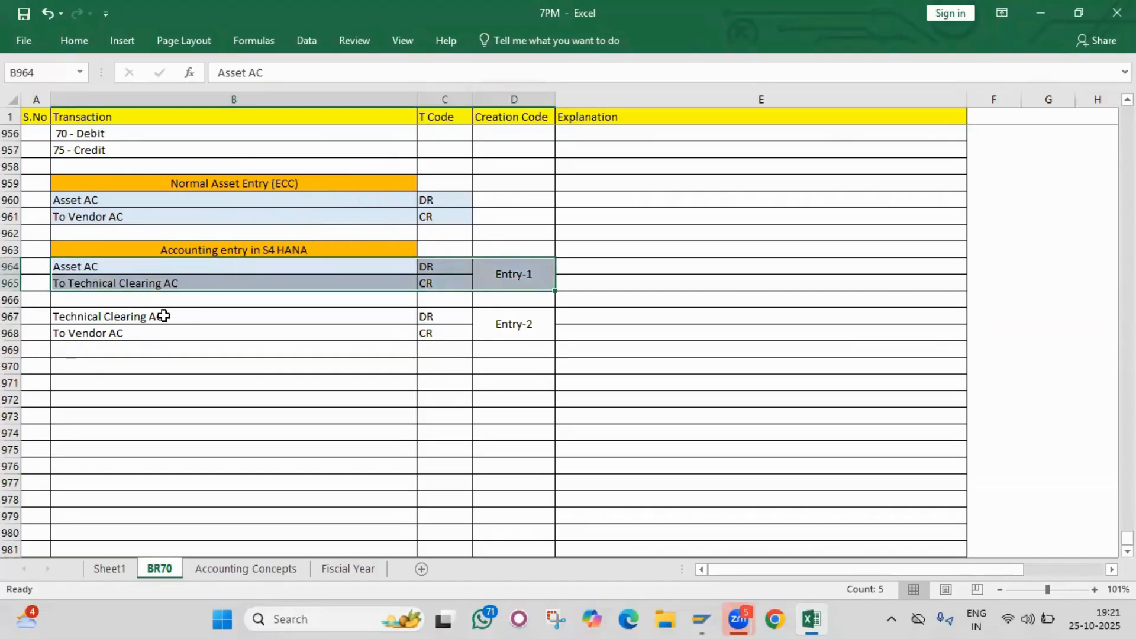
# Step: Fill the Entry-2 range B967:D968 with light blue to match Entry-1
pyautogui.moveTo(157, 313); pyautogui.dragTo(502, 331)
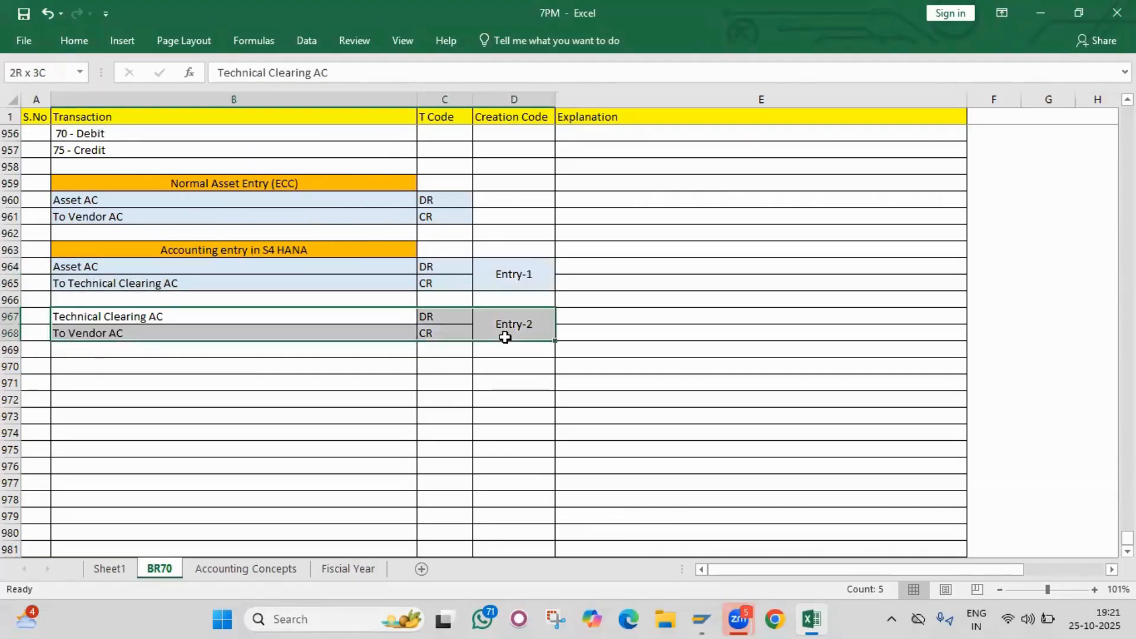
pyautogui.click(74, 41)
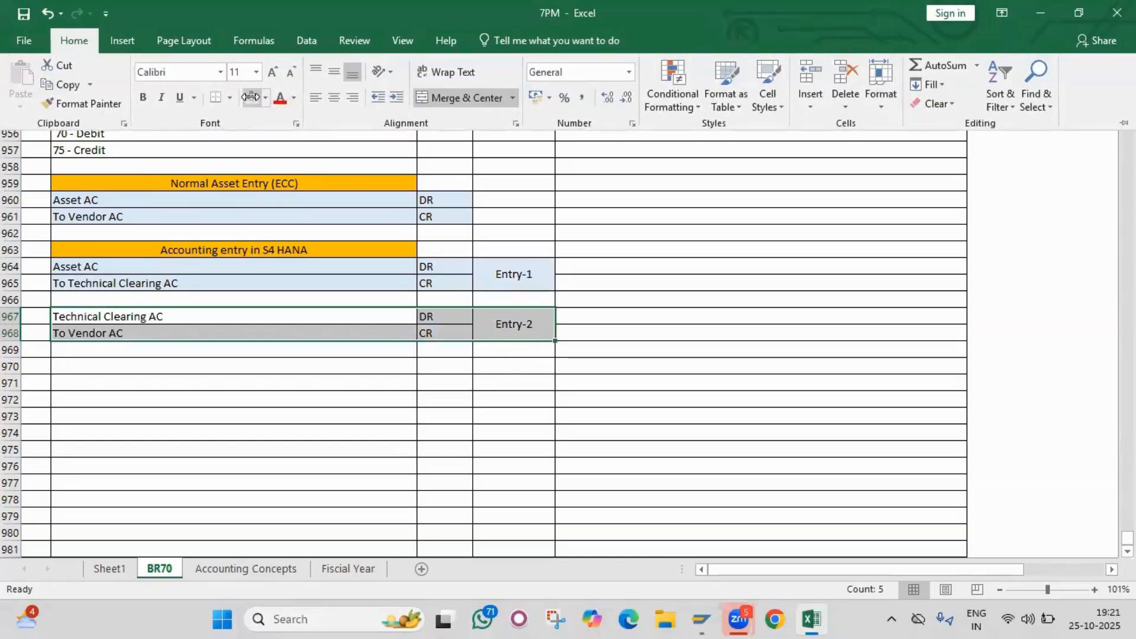
pyautogui.click(253, 97)
pyautogui.click(304, 359)
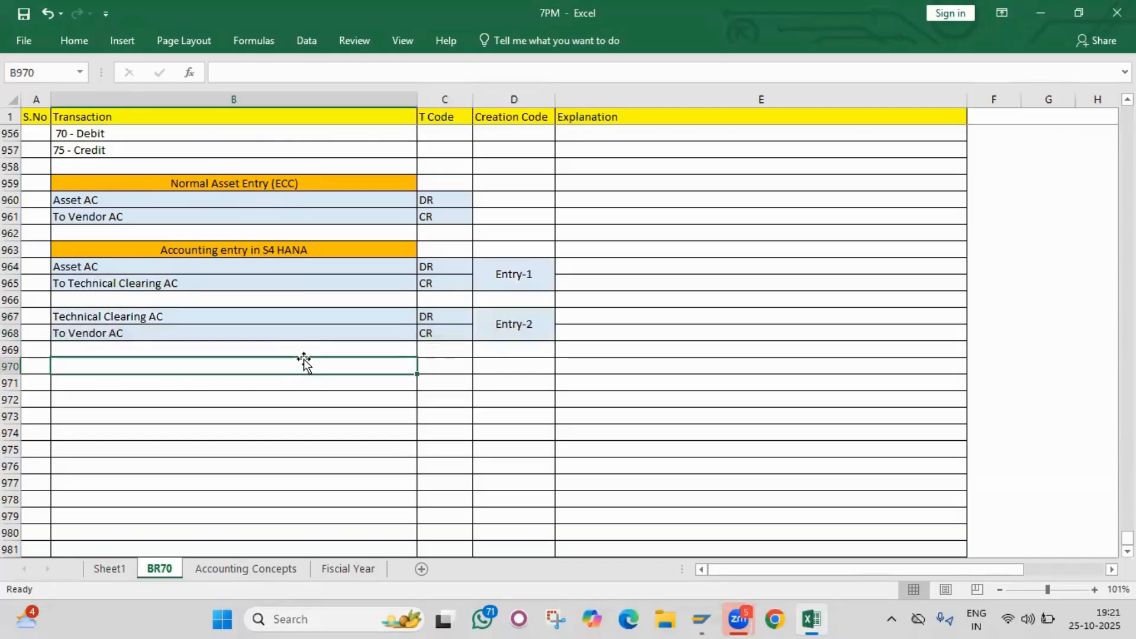
pyautogui.click(151, 270)
pyautogui.moveTo(227, 296); pyautogui.dragTo(485, 341)
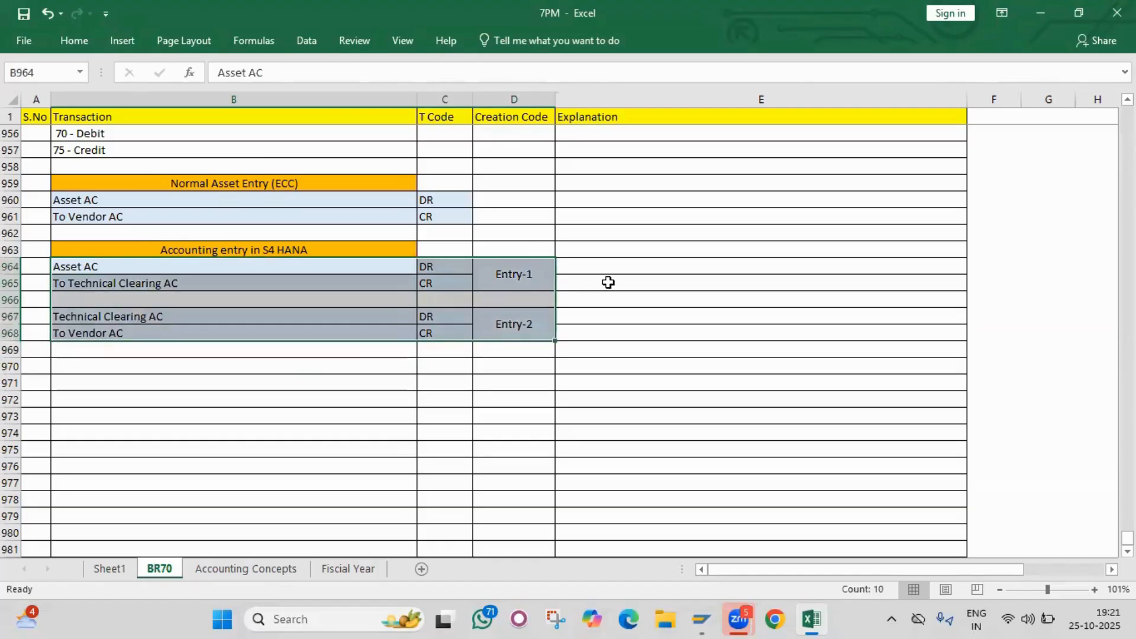
# Step: Merge and center E964:E965 and label the merged cell "Valuation Part"
pyautogui.moveTo(601, 264); pyautogui.dragTo(606, 284)
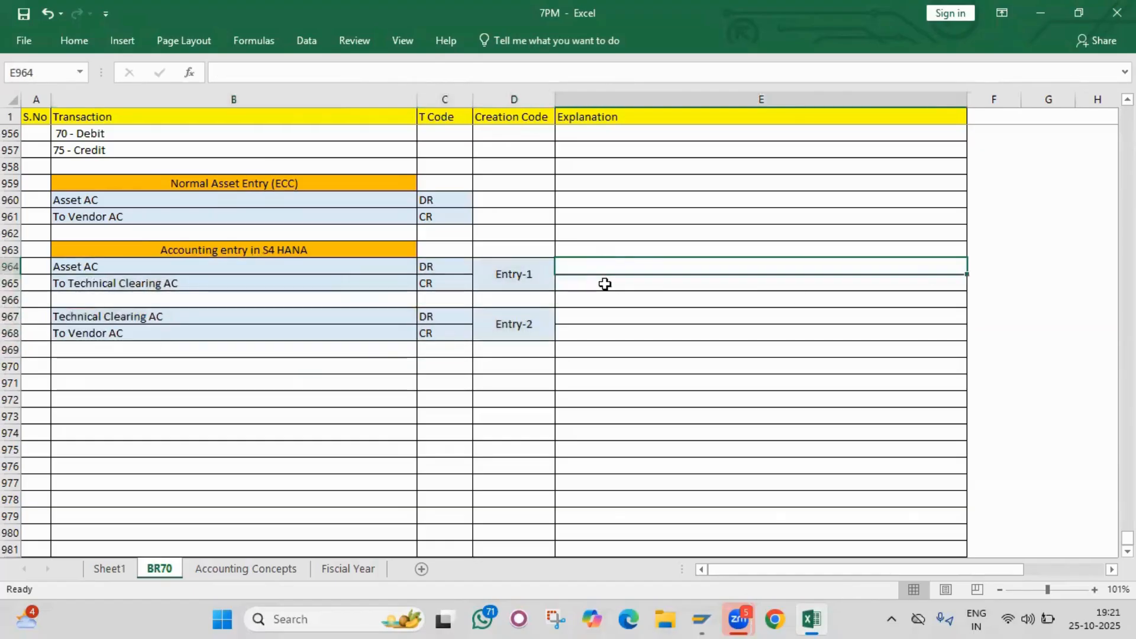
pyautogui.click(71, 42)
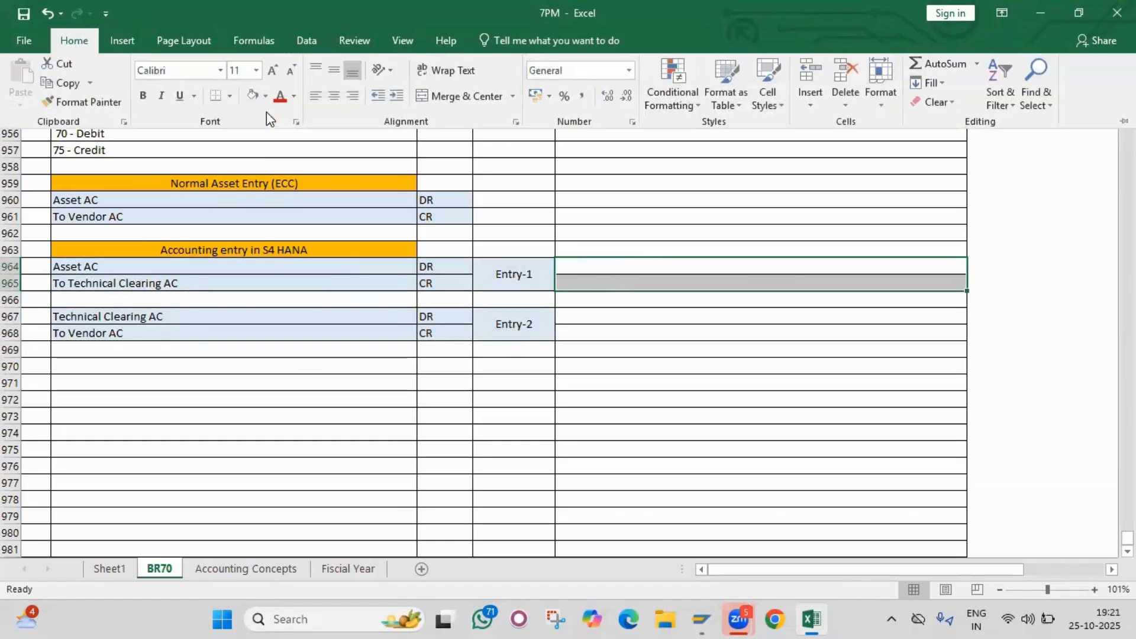
pyautogui.click(436, 101)
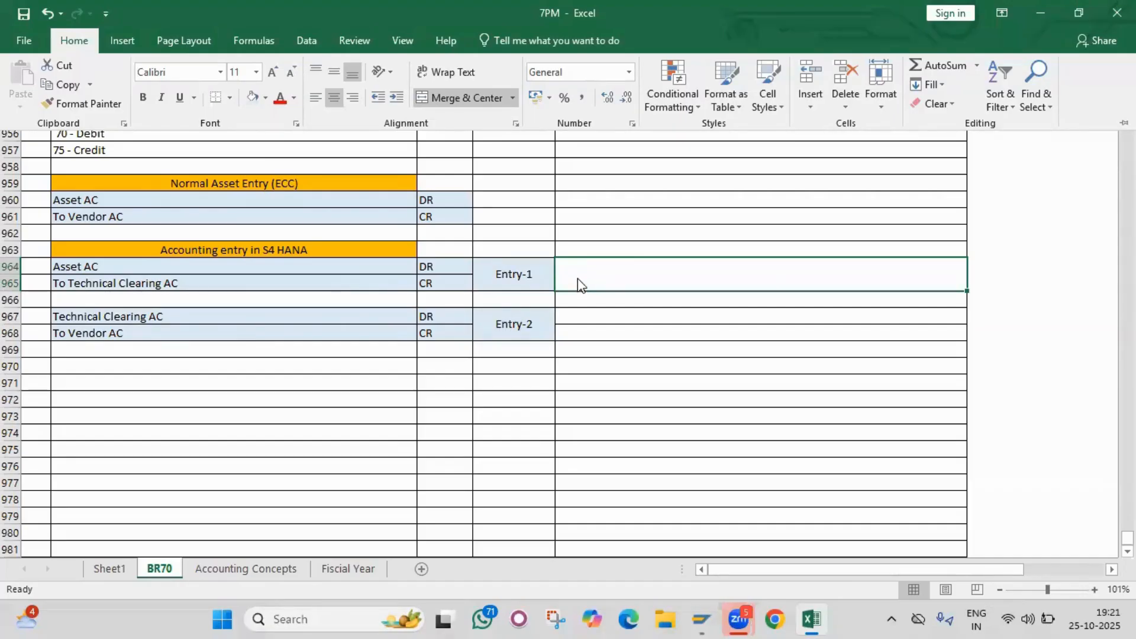
pyautogui.write('Val')
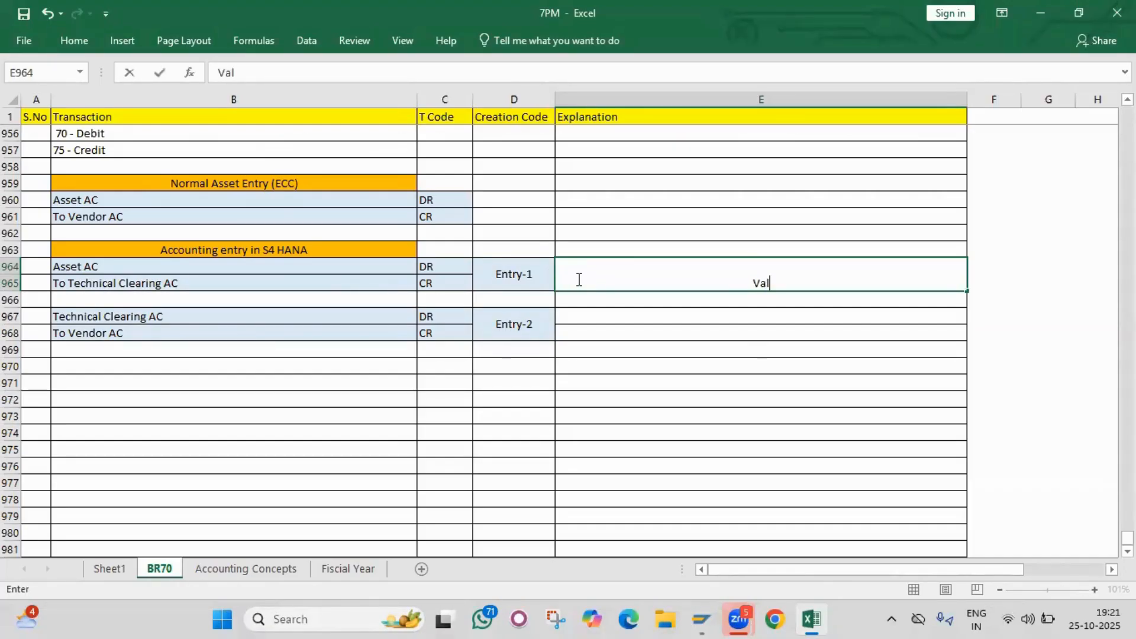
pyautogui.write('uation Part')
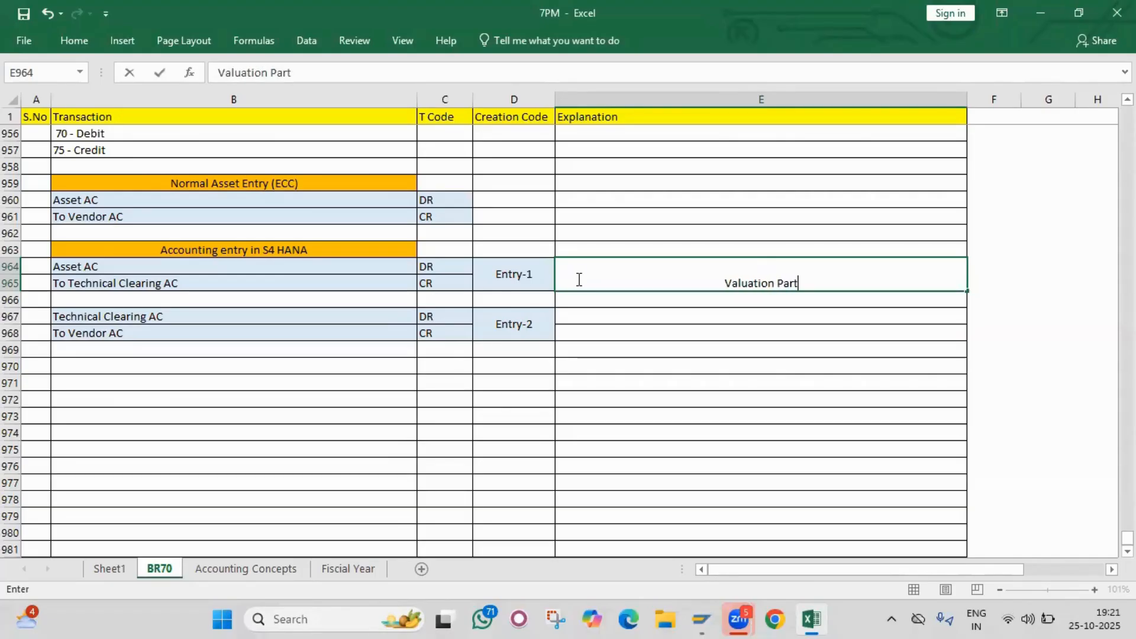
pyautogui.press('Return')
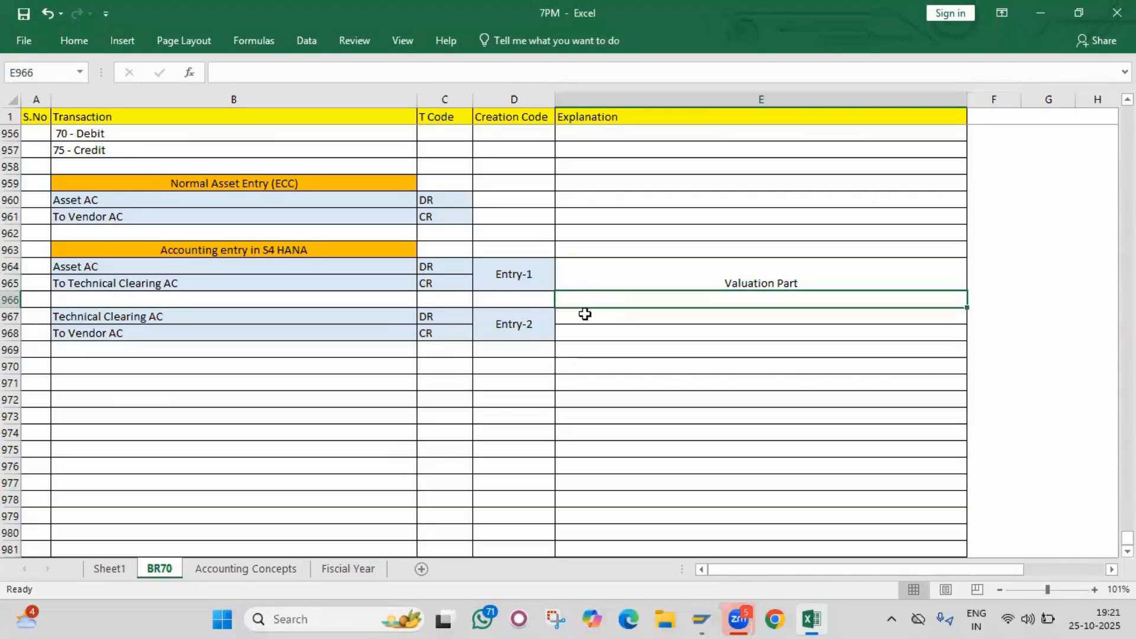
pyautogui.moveTo(584, 313); pyautogui.dragTo(588, 331)
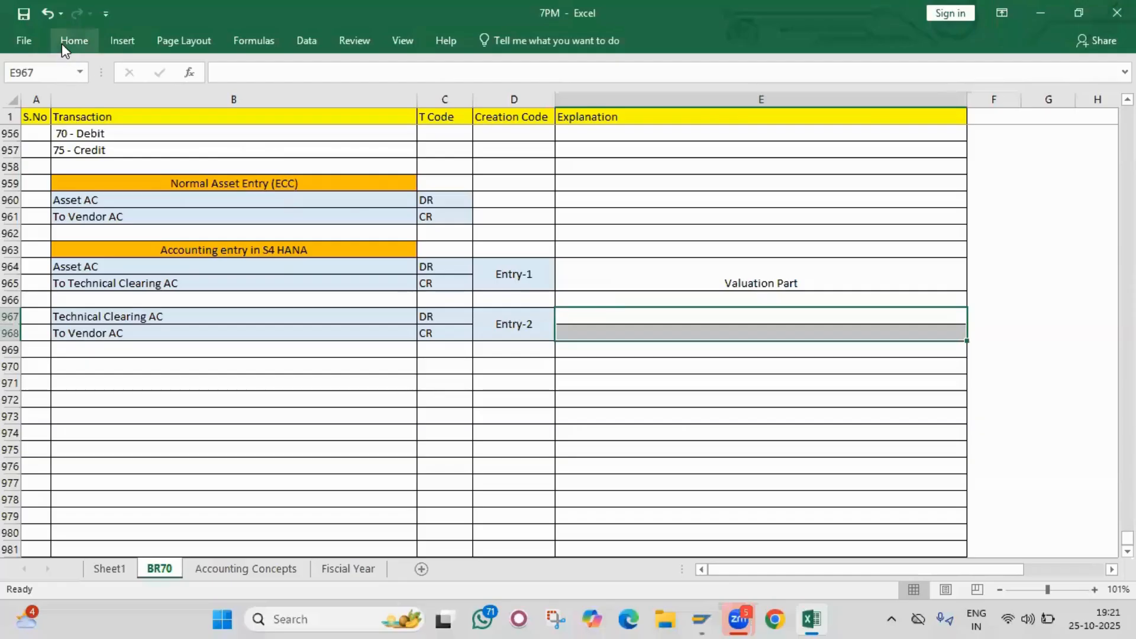
pyautogui.click(65, 46)
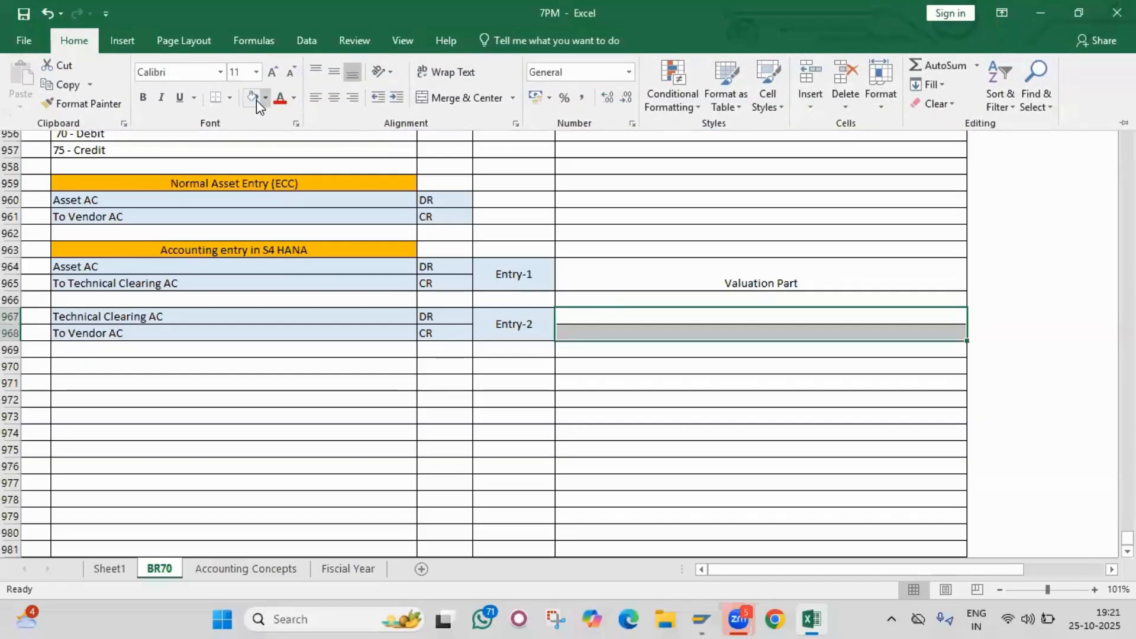
pyautogui.click(256, 100)
pyautogui.click(270, 103)
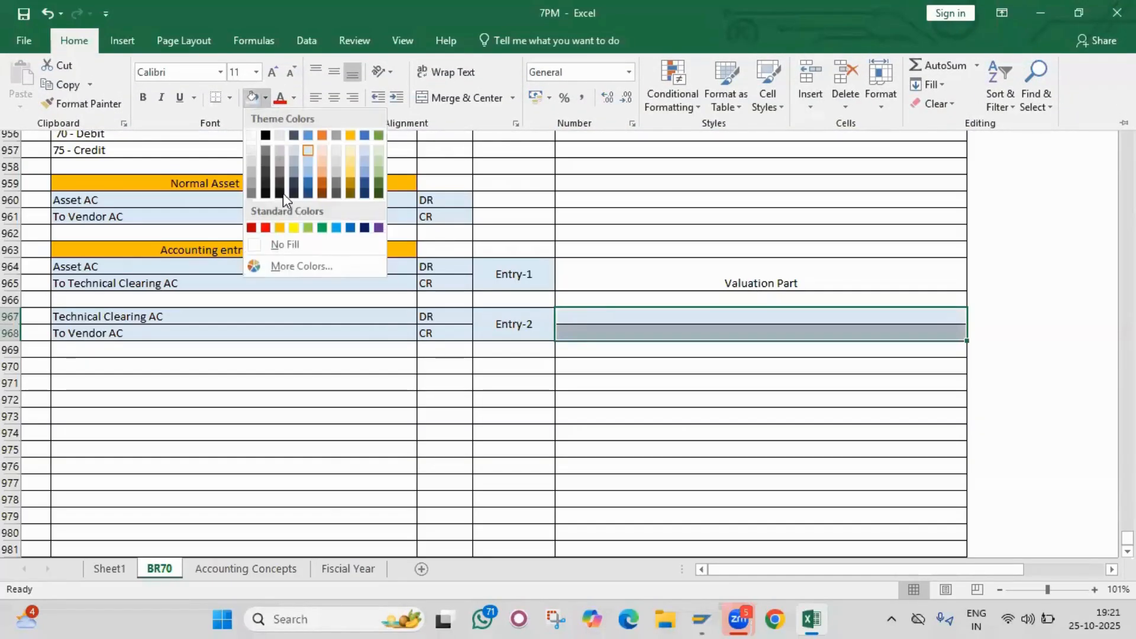
pyautogui.click(285, 241)
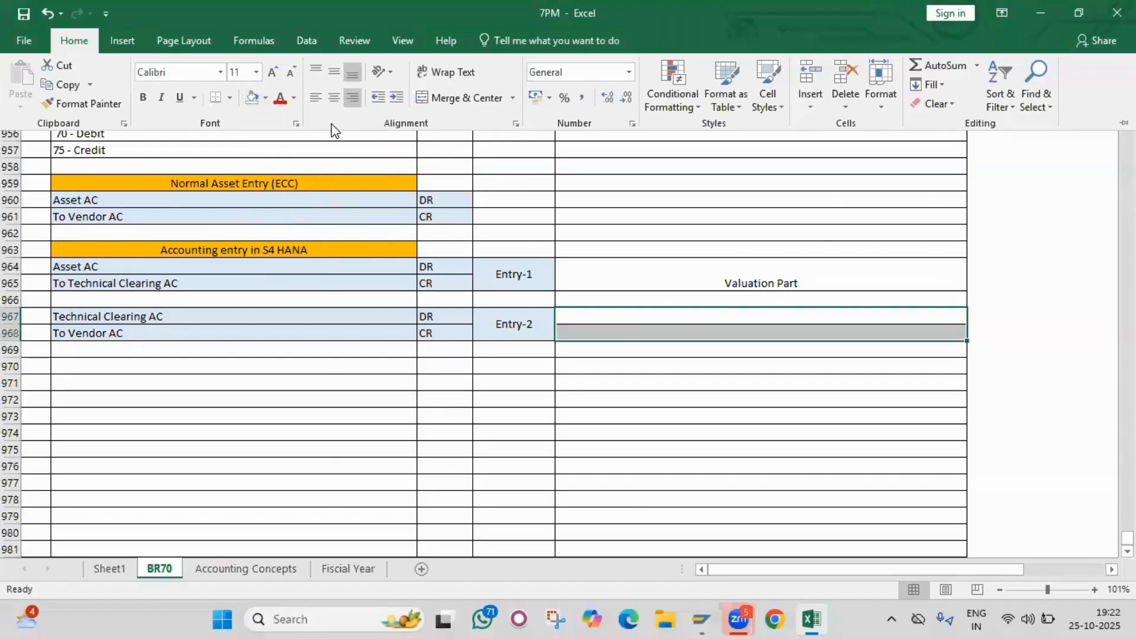
# Step: Merge and center E967:E968 and label the merged cell "Operation Part"
pyautogui.click(479, 98)
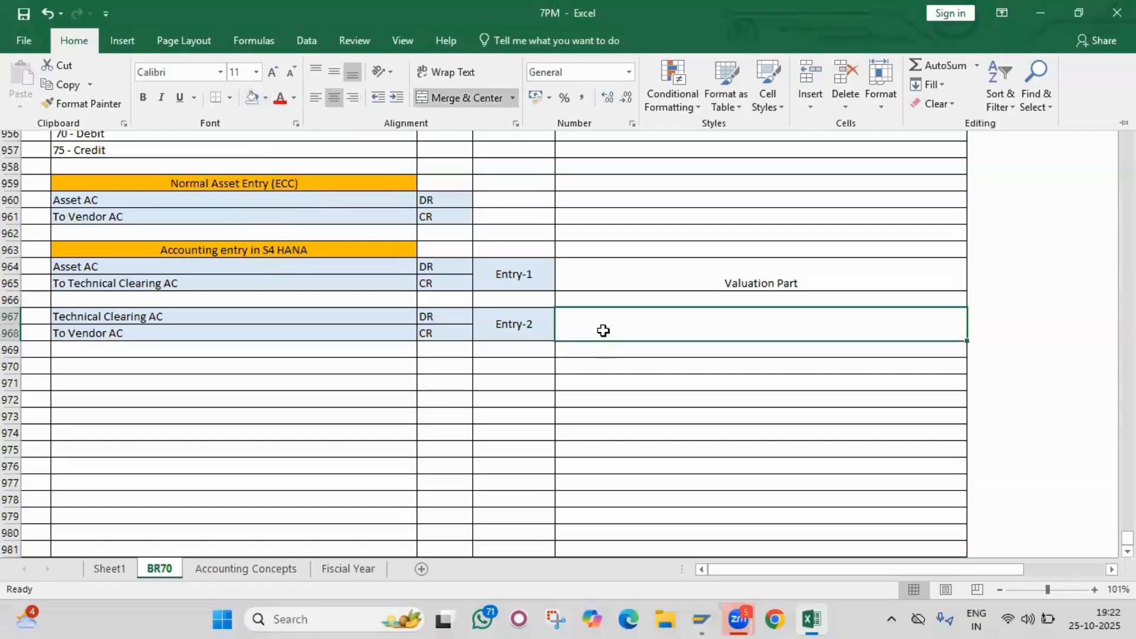
pyautogui.click(604, 331)
pyautogui.write('Operati')
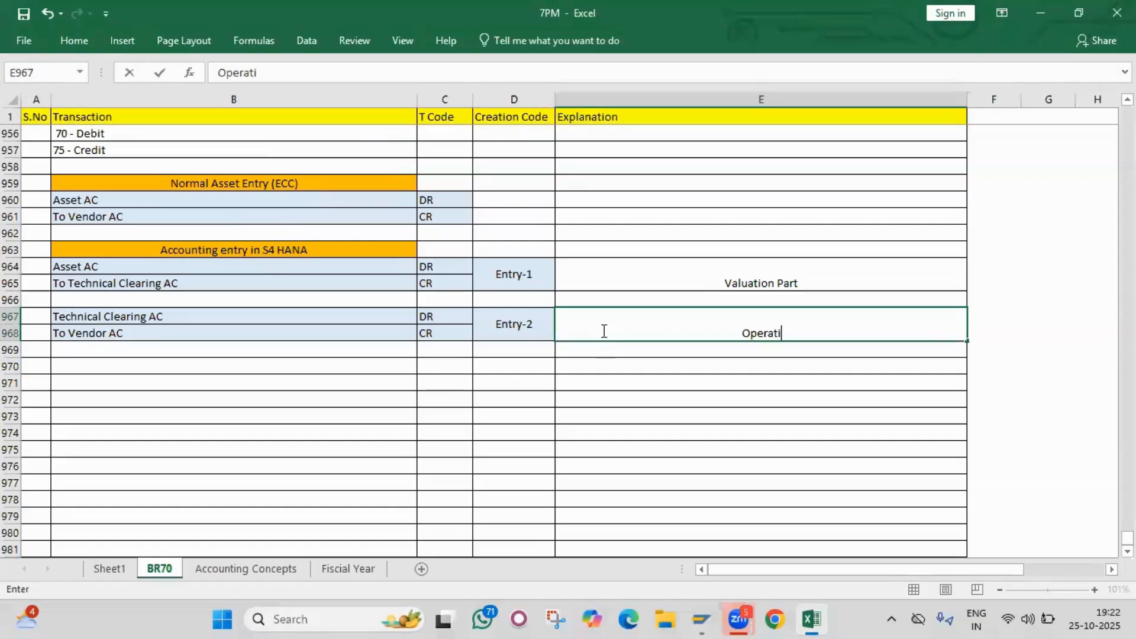
pyautogui.write('on Part')
pyautogui.press('Return')
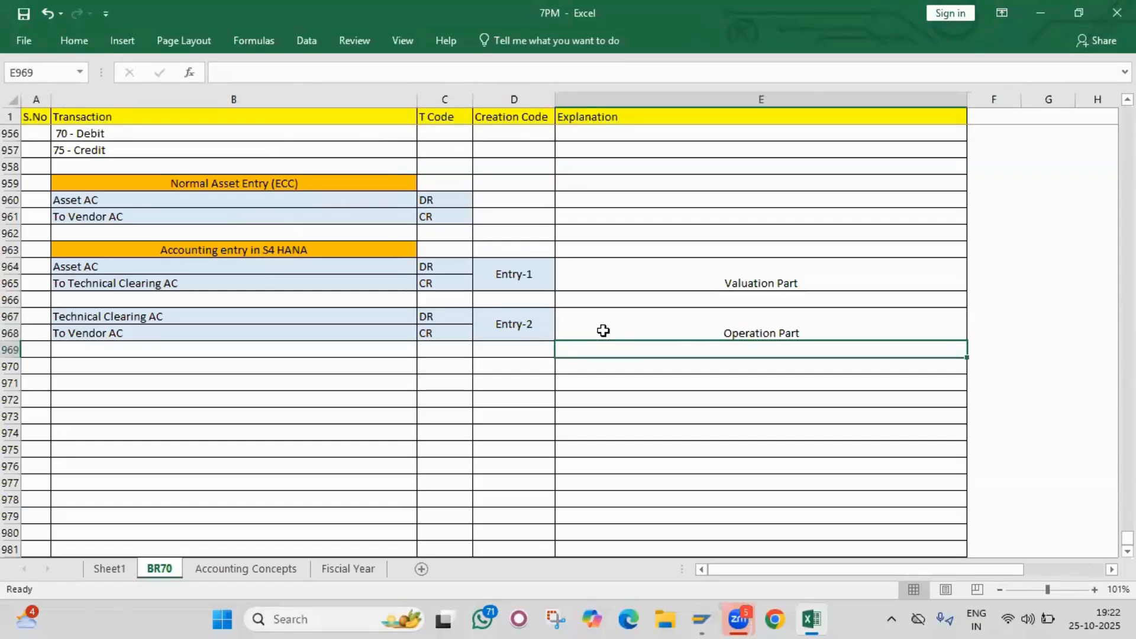
# Step: Review the ECC asset entry against the S4 HANA valuation and operation entries in rows 959 to 968
pyautogui.moveTo(223, 185); pyautogui.dragTo(466, 215)
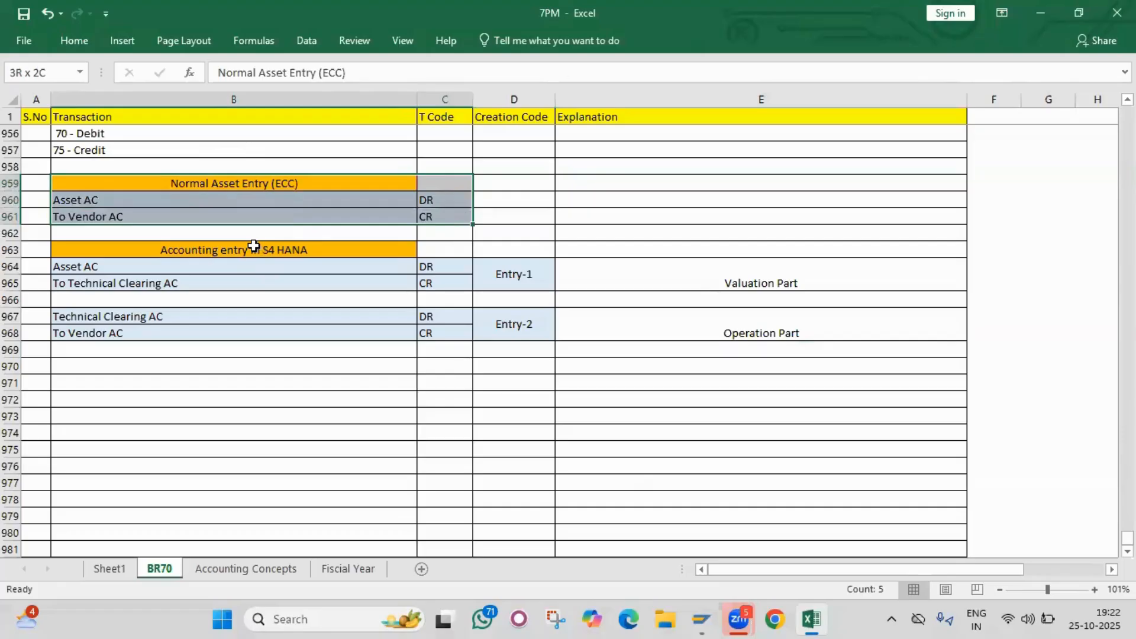
pyautogui.moveTo(253, 246); pyautogui.dragTo(373, 264)
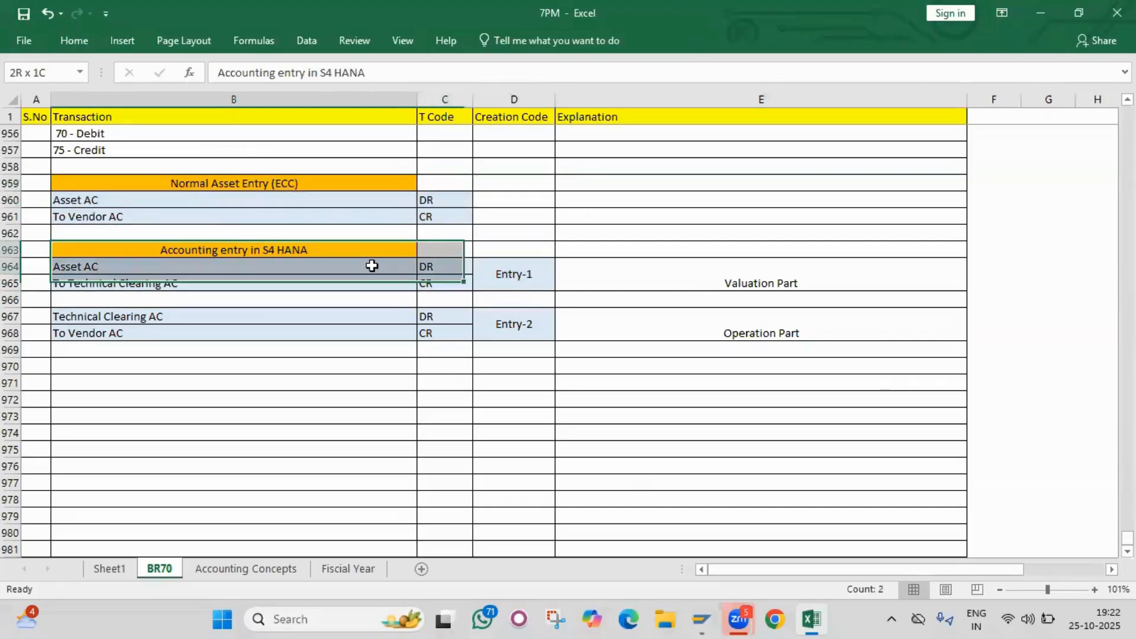
pyautogui.click(270, 287)
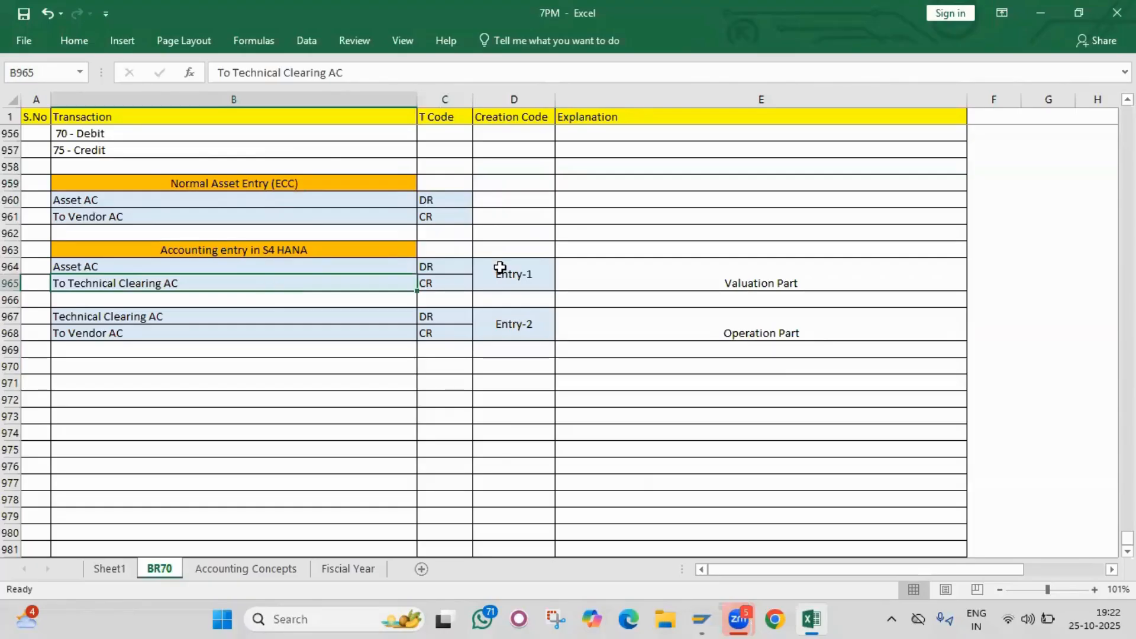
pyautogui.moveTo(396, 269); pyautogui.dragTo(751, 277)
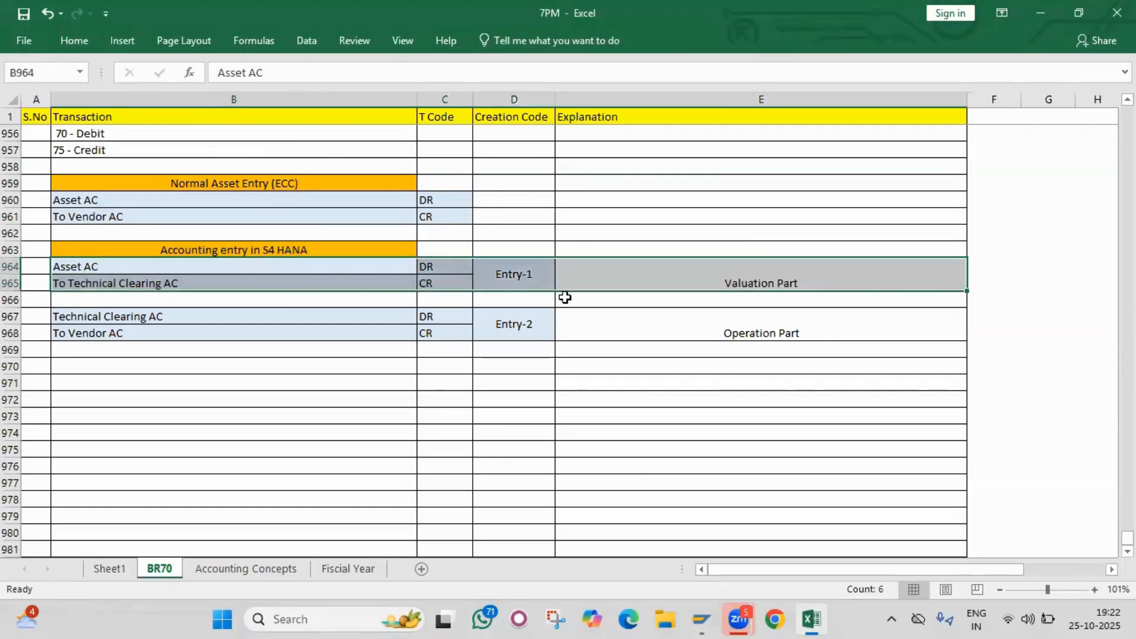
pyautogui.moveTo(393, 317); pyautogui.dragTo(722, 325)
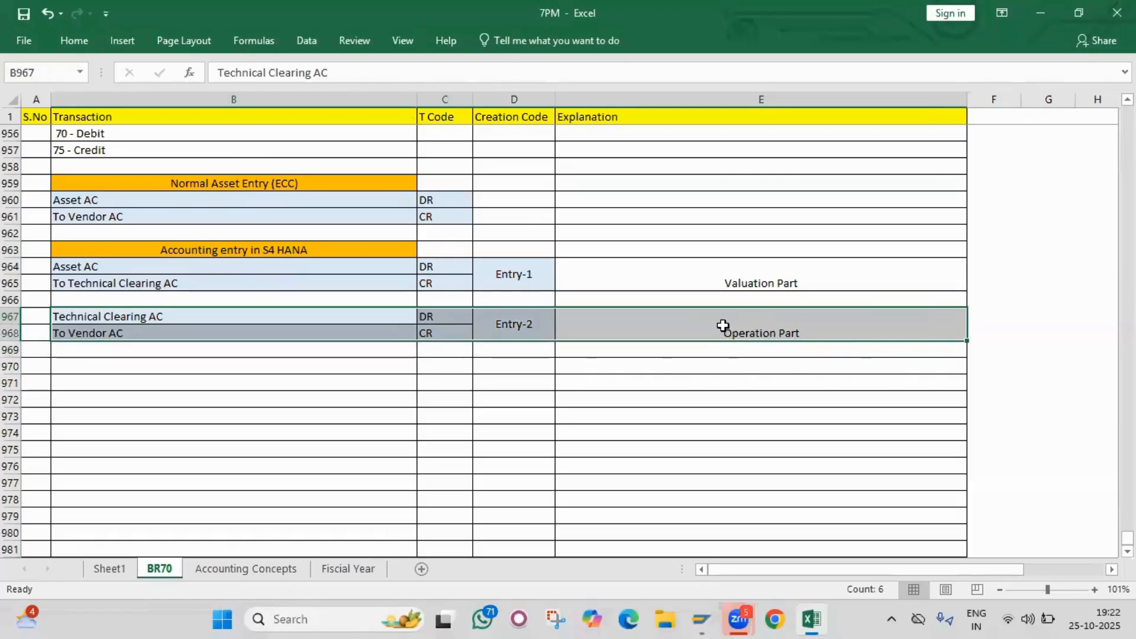
pyautogui.moveTo(338, 270); pyautogui.dragTo(644, 285)
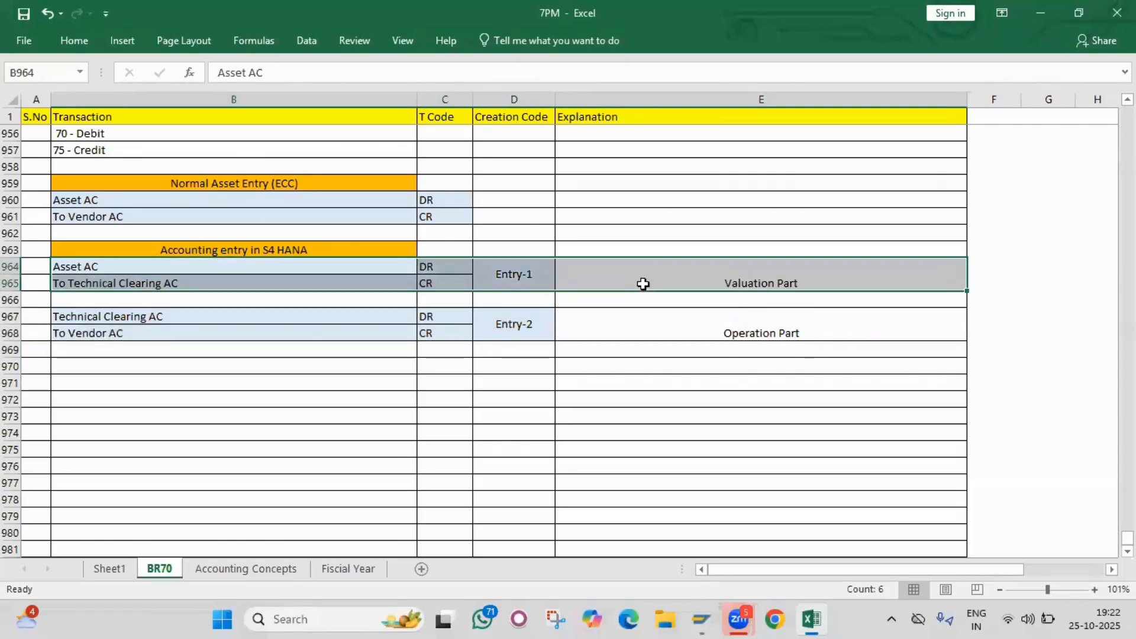
pyautogui.moveTo(295, 320); pyautogui.dragTo(606, 337)
pyautogui.click(606, 338)
# Step: Switch to SAP, open the document's Asset Accounting view and examine the document numbers and G/L accounts of both postings
pyautogui.hotkey('alt', 'Tab')
pyautogui.hotkey('alt', 'Tab')
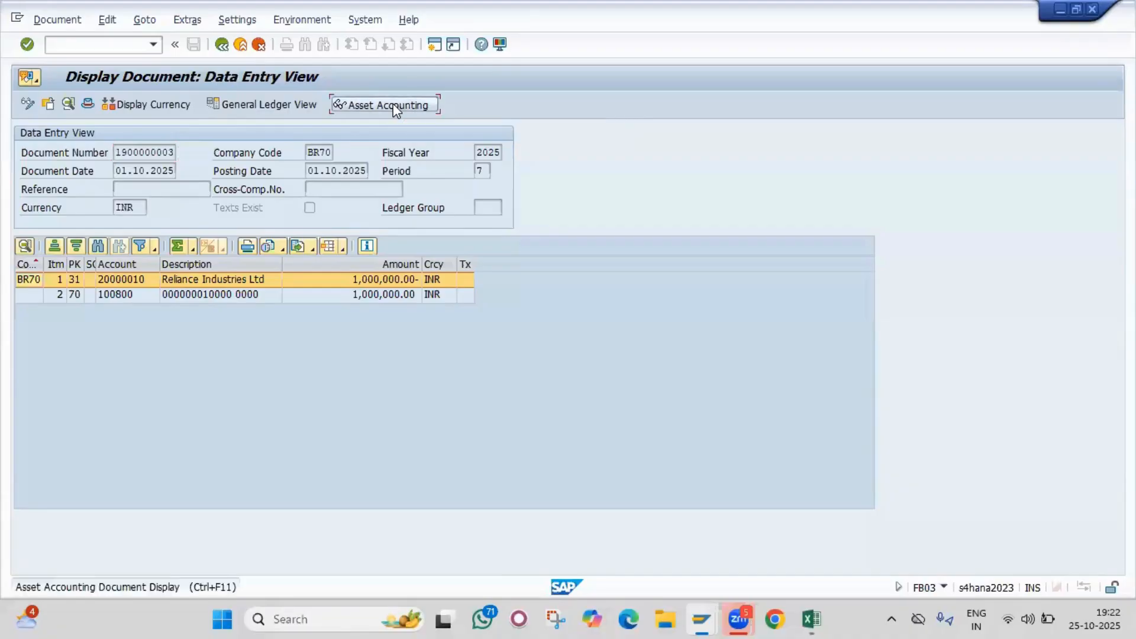
pyautogui.click(395, 107)
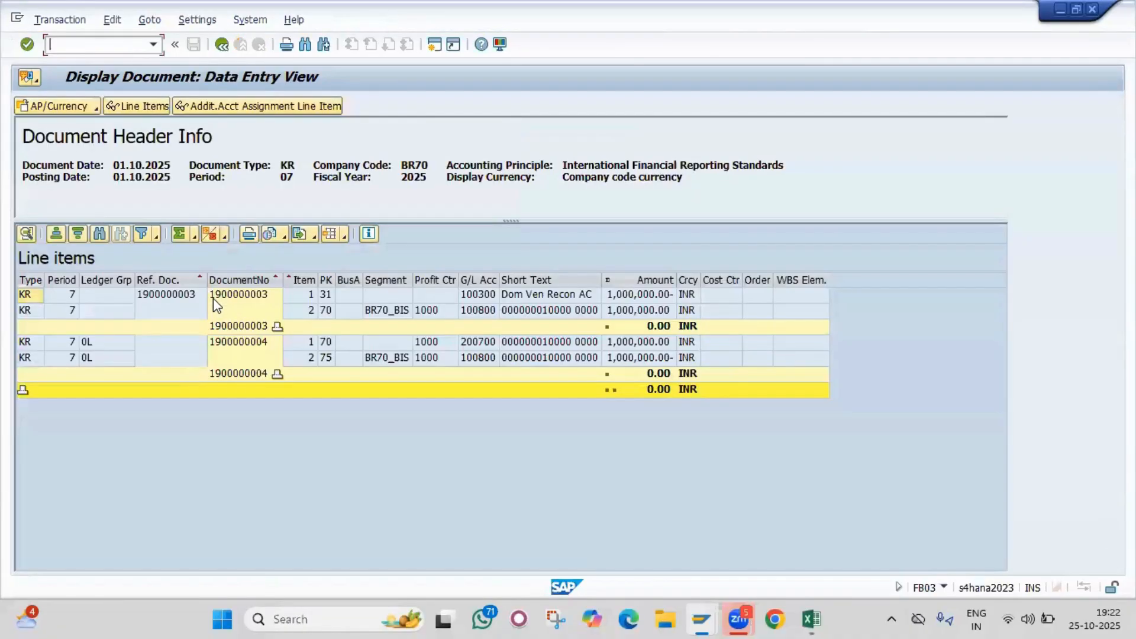
pyautogui.click(214, 299)
pyautogui.click(221, 347)
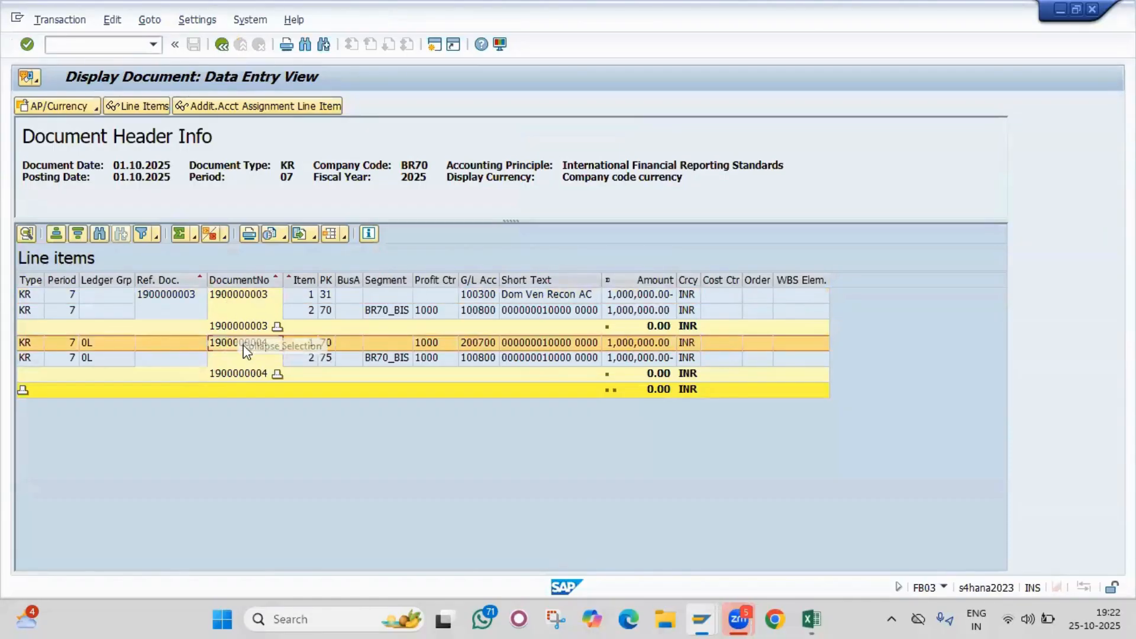
pyautogui.click(483, 347)
pyautogui.click(488, 362)
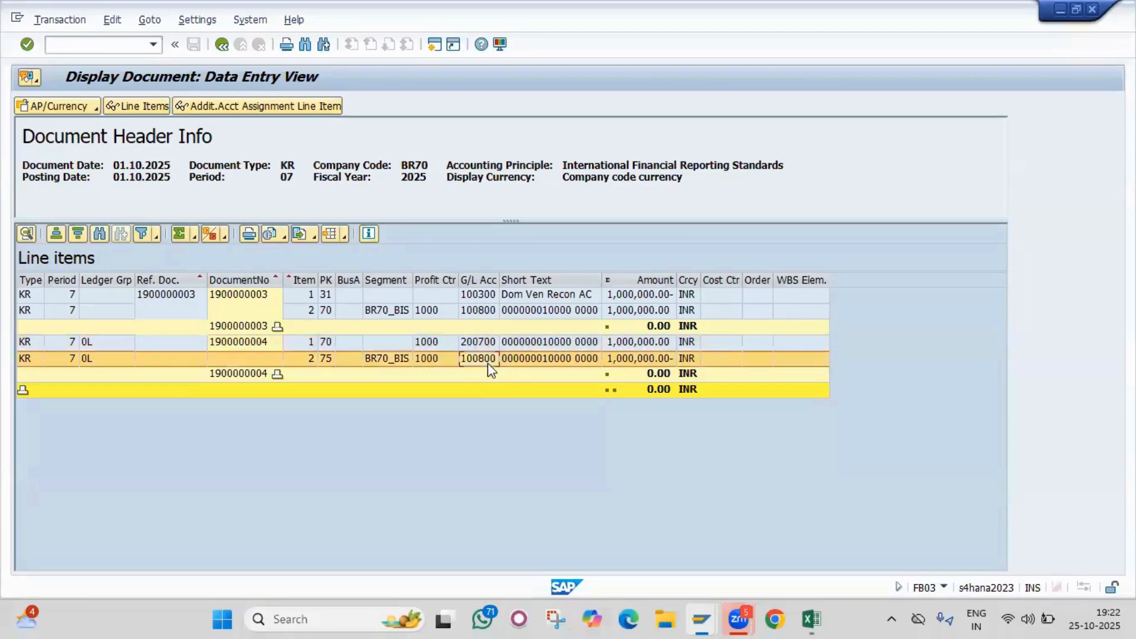
pyautogui.click(481, 295)
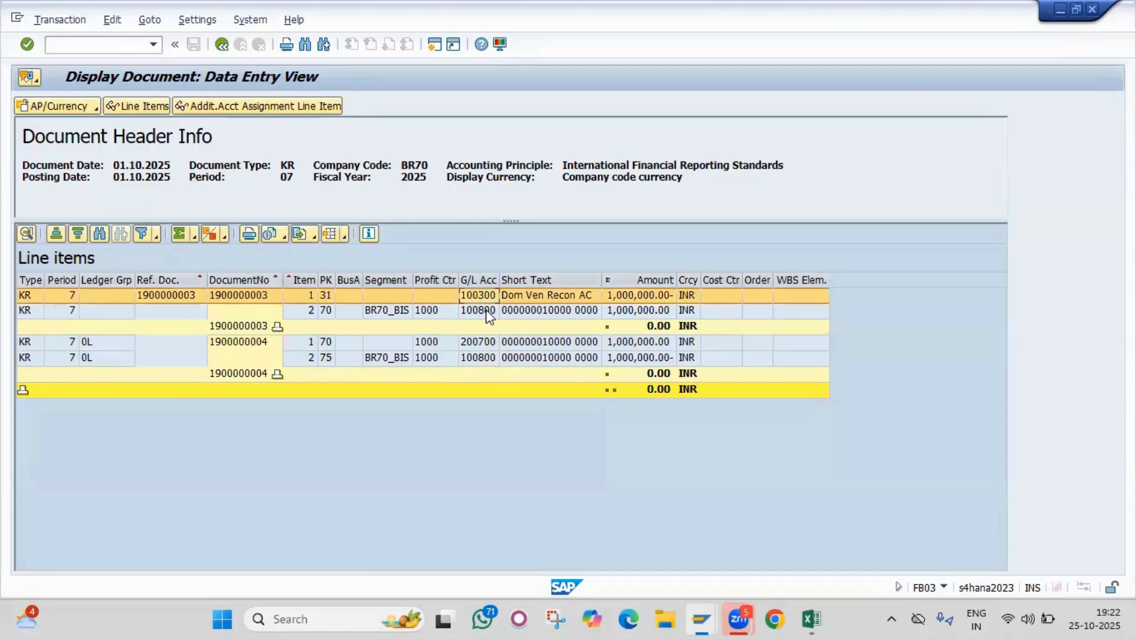
pyautogui.click(489, 315)
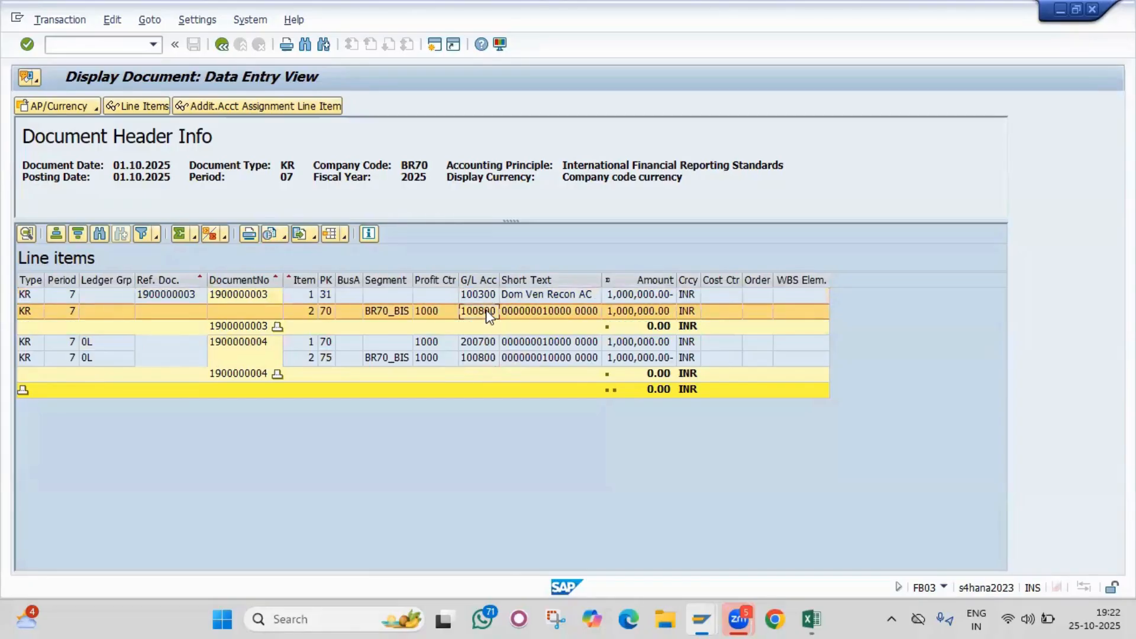
# Step: Switch to Excel and left-align and middle-align the Valuation Part and Operation Part labels in E964:E968
pyautogui.hotkey('alt', 'Tab')
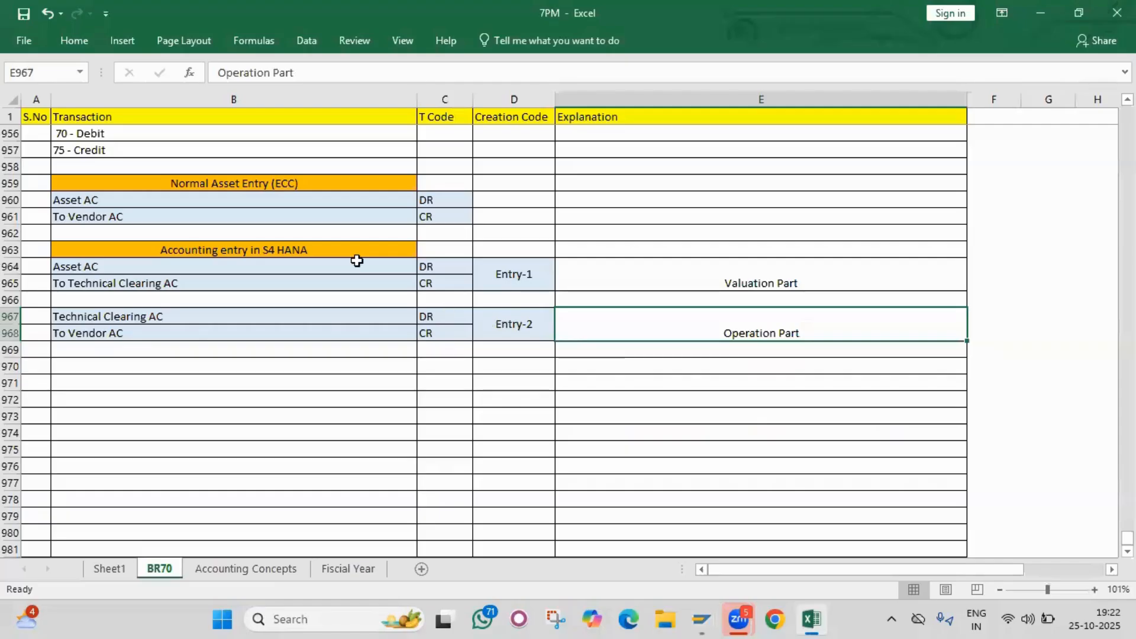
pyautogui.moveTo(356, 261); pyautogui.dragTo(656, 322)
pyautogui.moveTo(652, 271); pyautogui.dragTo(657, 330)
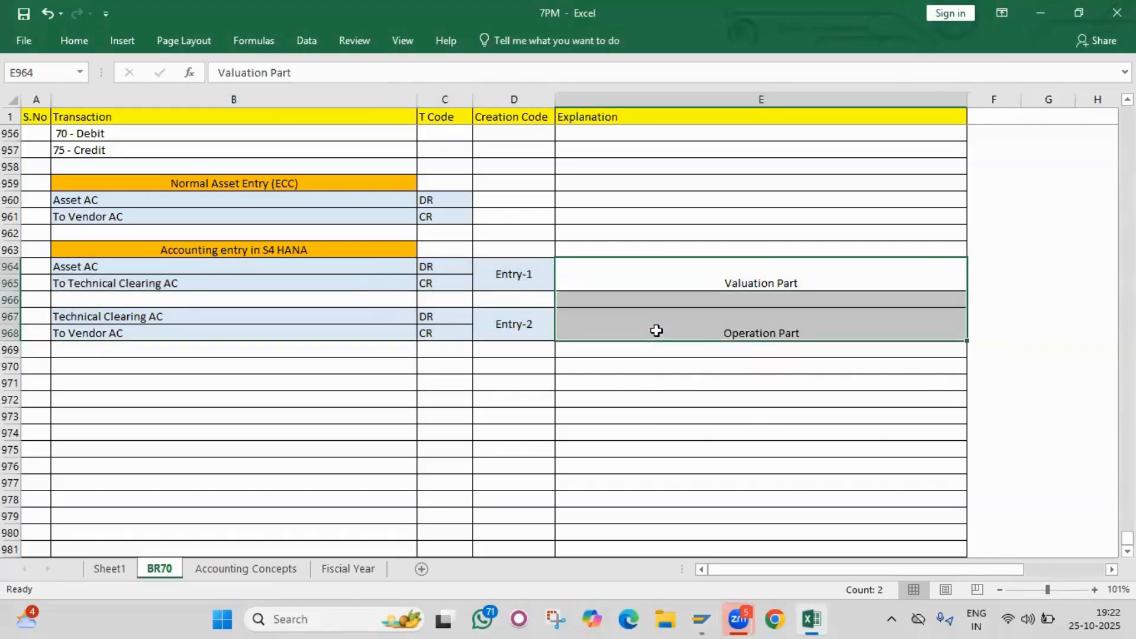
pyautogui.click(75, 42)
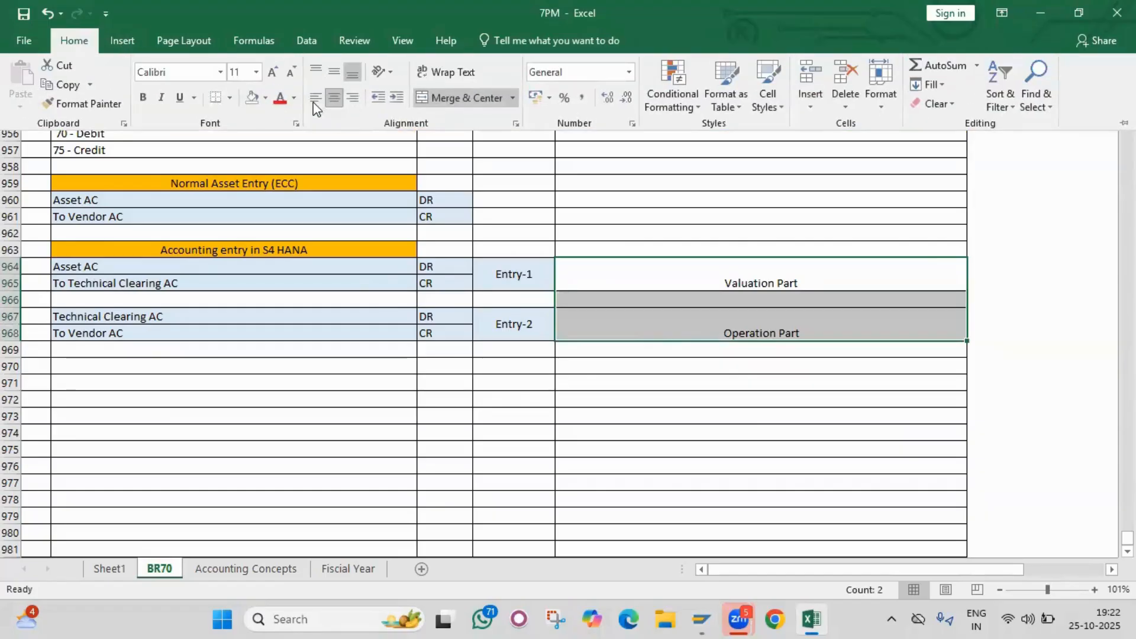
pyautogui.click(315, 97)
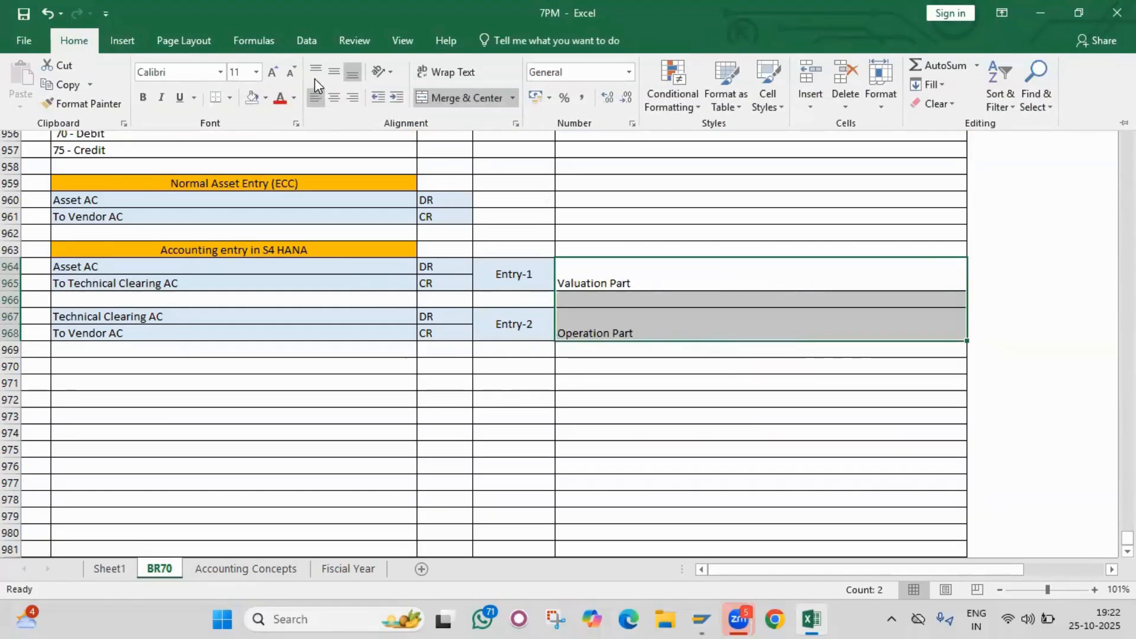
pyautogui.click(334, 72)
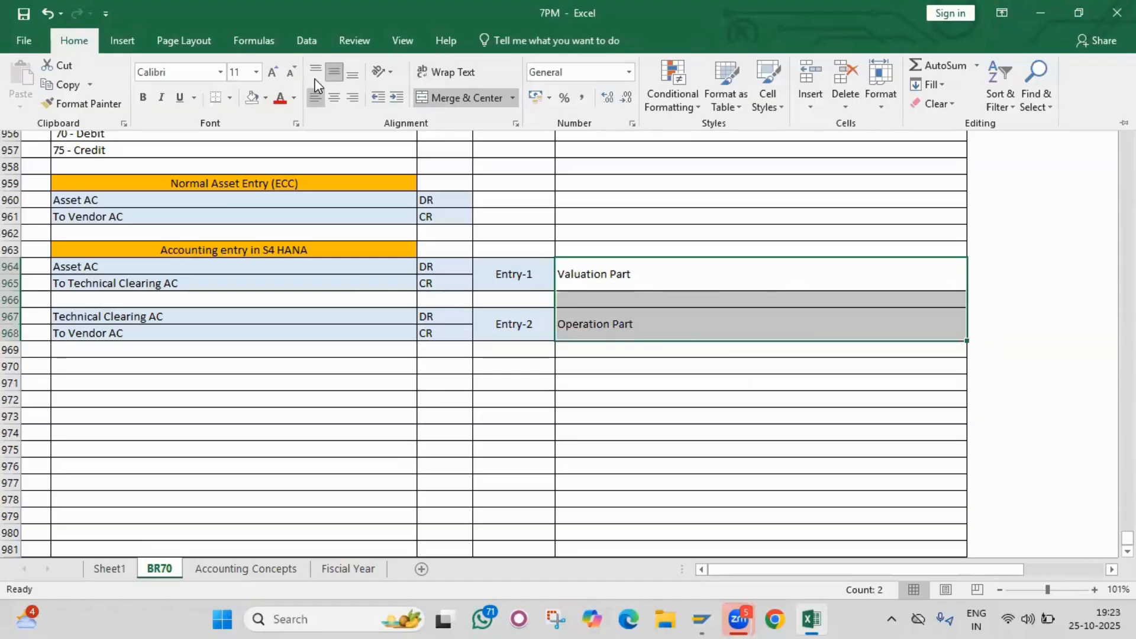
pyautogui.click(621, 366)
# Step: Compare the technical clearing lines of Entry-1 and Entry-2 with the normal ECC asset entry
pyautogui.click(736, 306)
pyautogui.click(662, 266)
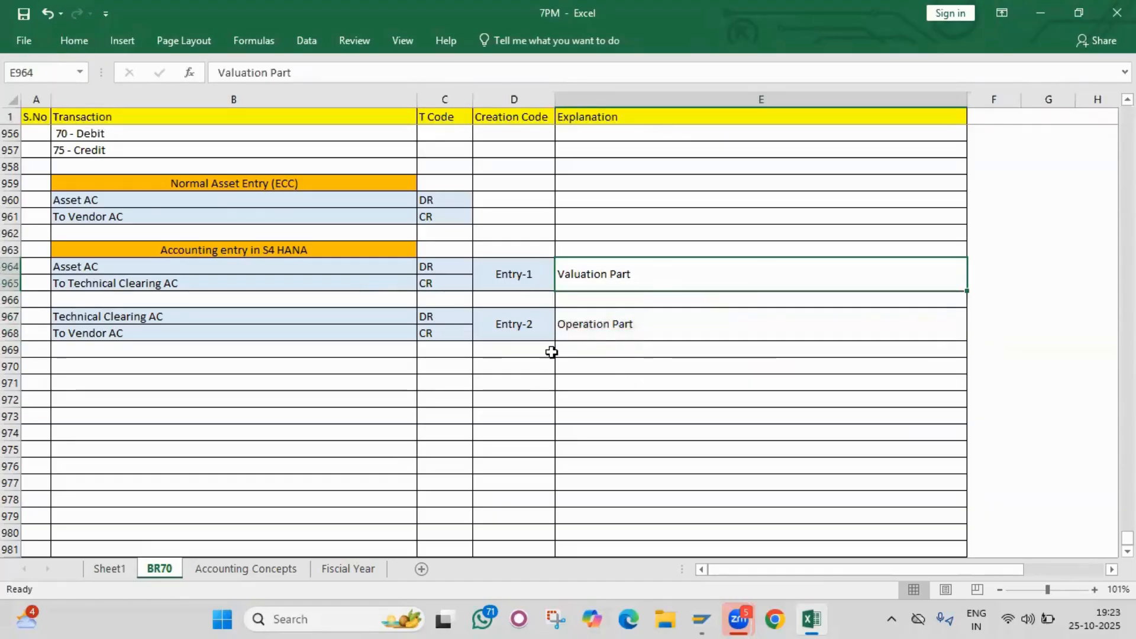
pyautogui.click(552, 352)
pyautogui.click(580, 271)
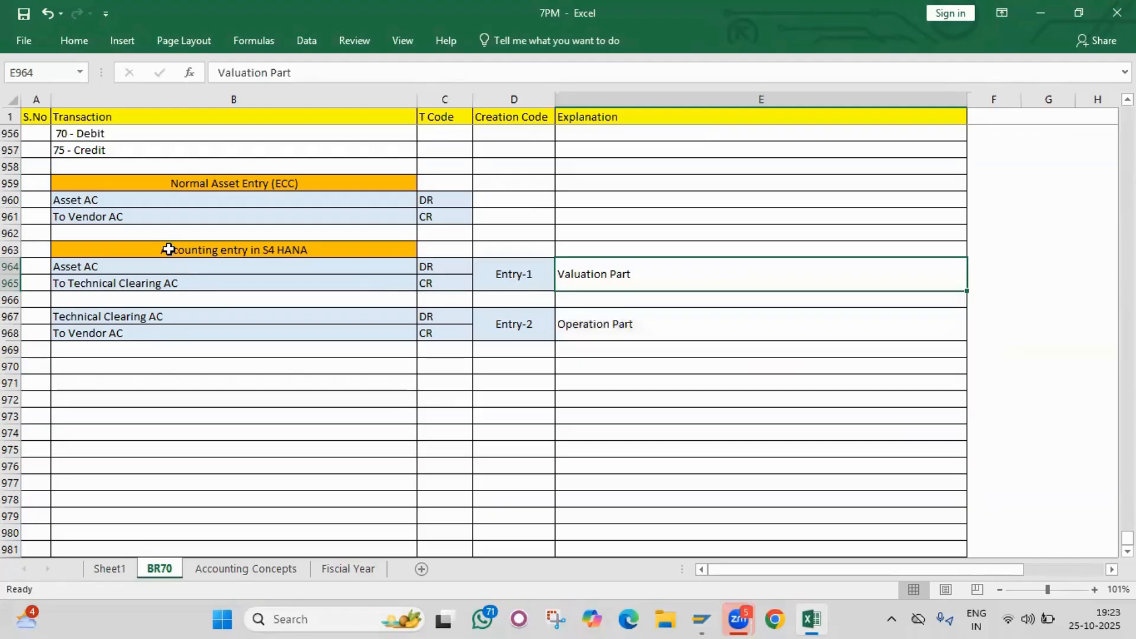
pyautogui.moveTo(168, 249); pyautogui.dragTo(566, 333)
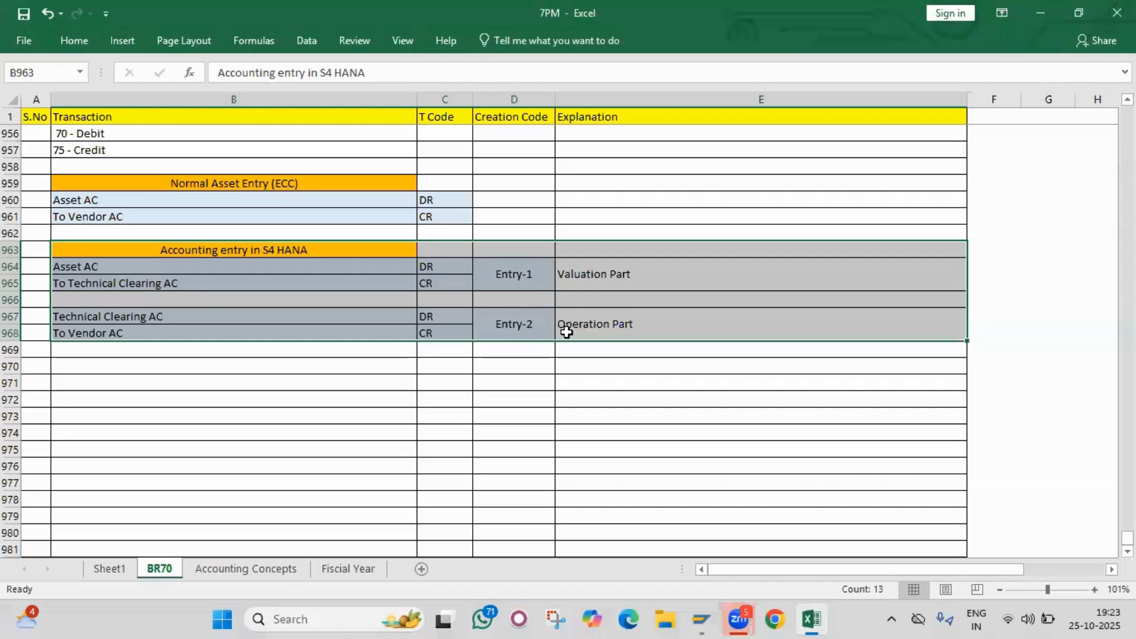
pyautogui.moveTo(292, 249); pyautogui.dragTo(382, 333)
pyautogui.click(154, 197)
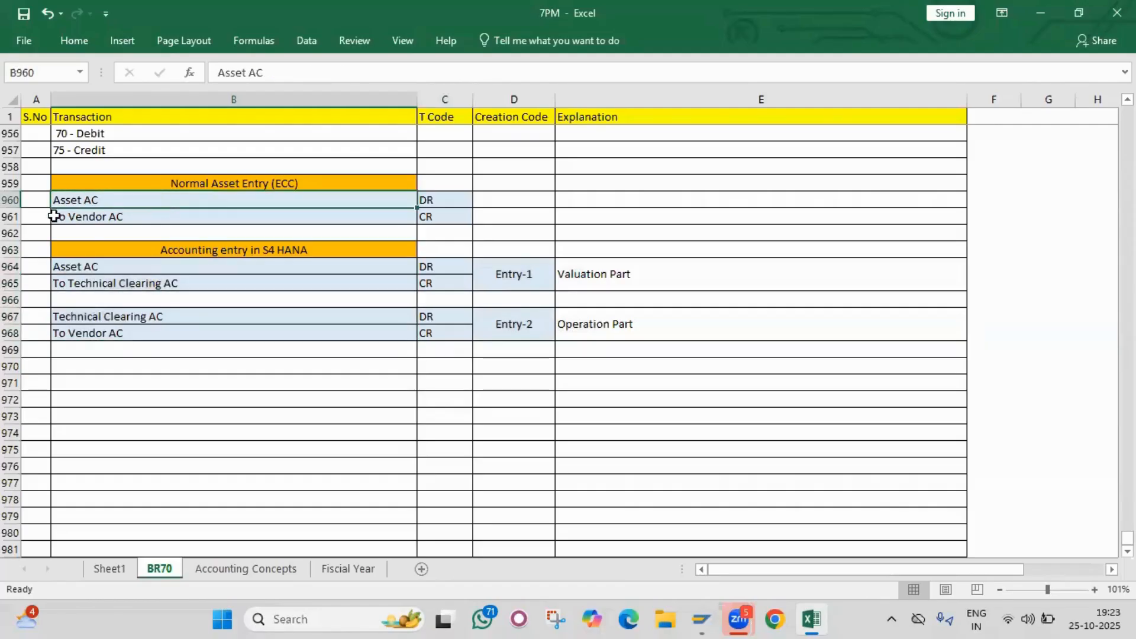
pyautogui.click(68, 286)
pyautogui.click(73, 314)
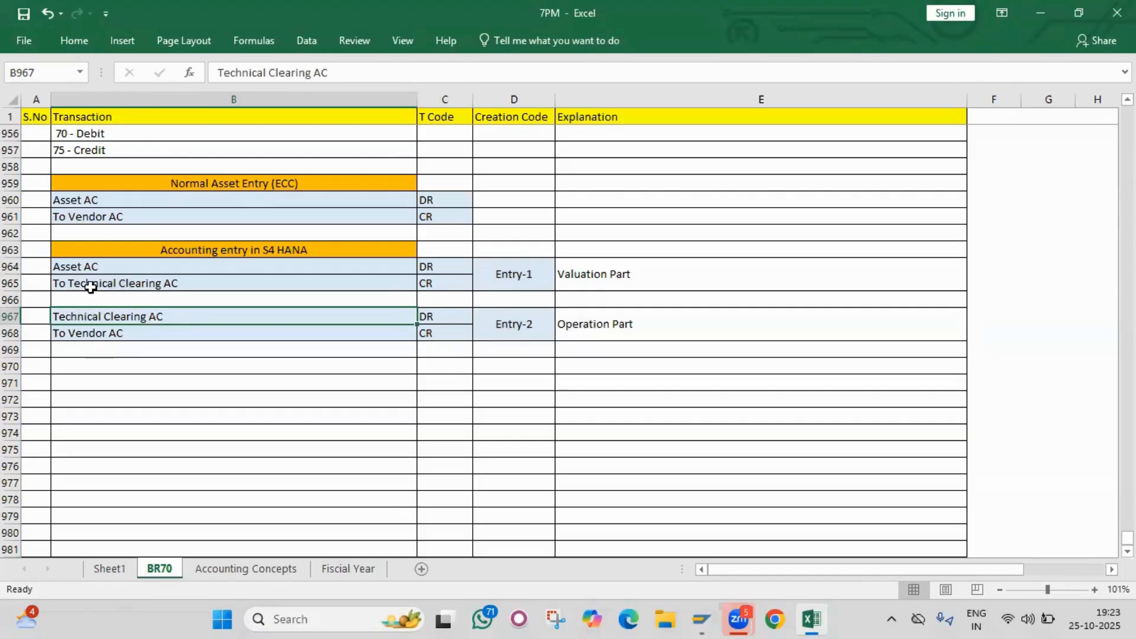
pyautogui.moveTo(87, 286); pyautogui.dragTo(96, 321)
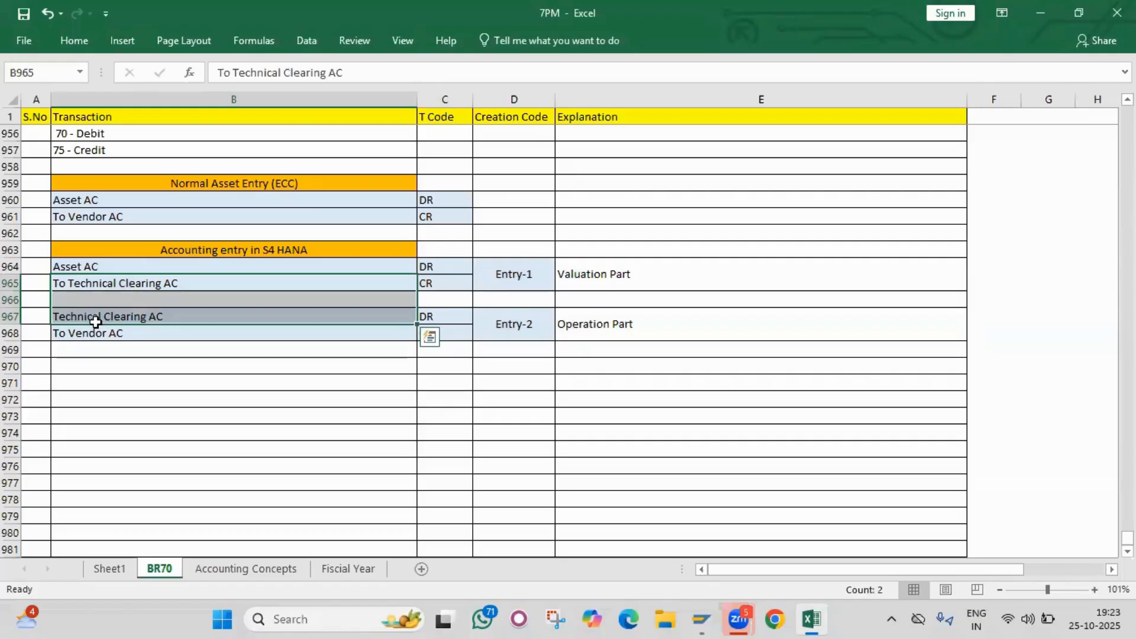
pyautogui.click(94, 399)
pyautogui.click(104, 184)
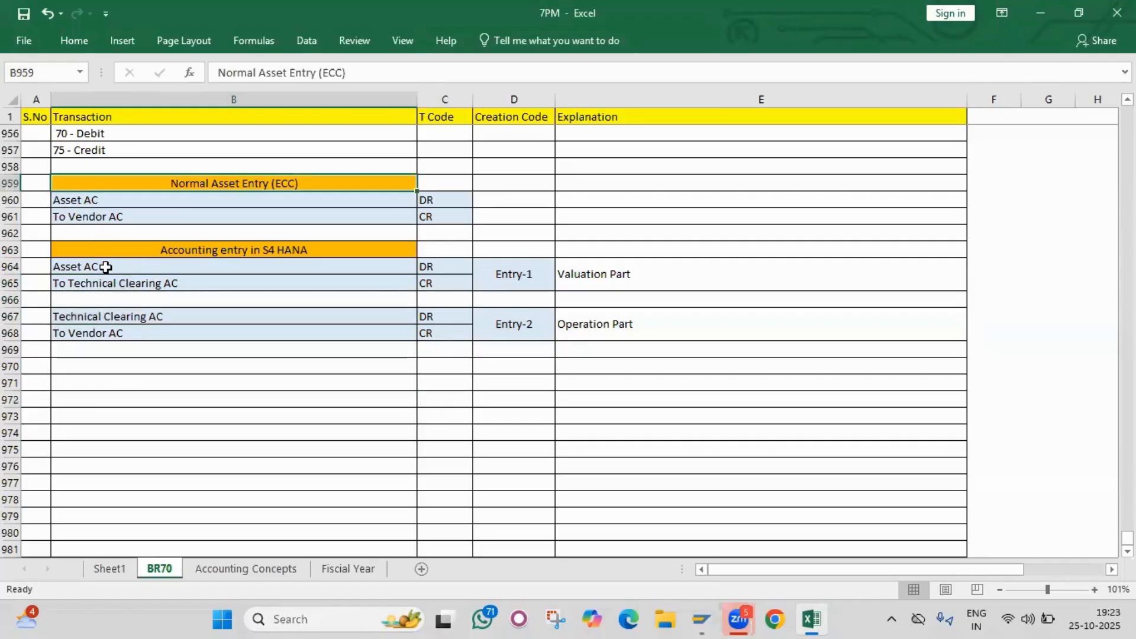
pyautogui.click(106, 269)
pyautogui.click(77, 350)
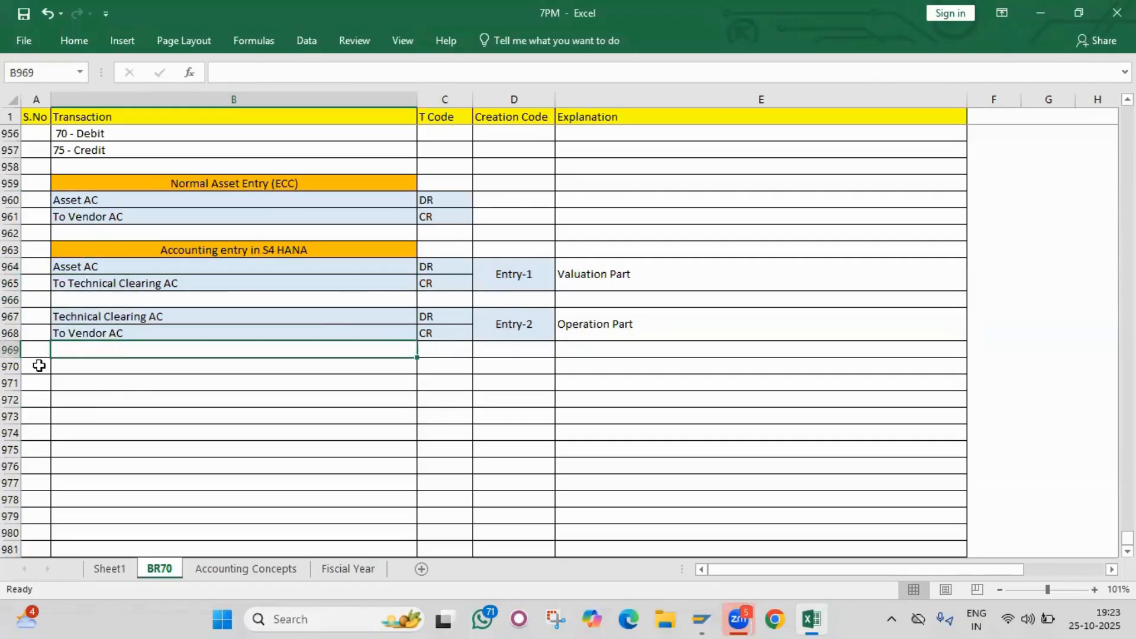
# Step: Fill row 970 with serial number 2, transaction "Display Asset Master" and T code AS03
pyautogui.click(39, 365)
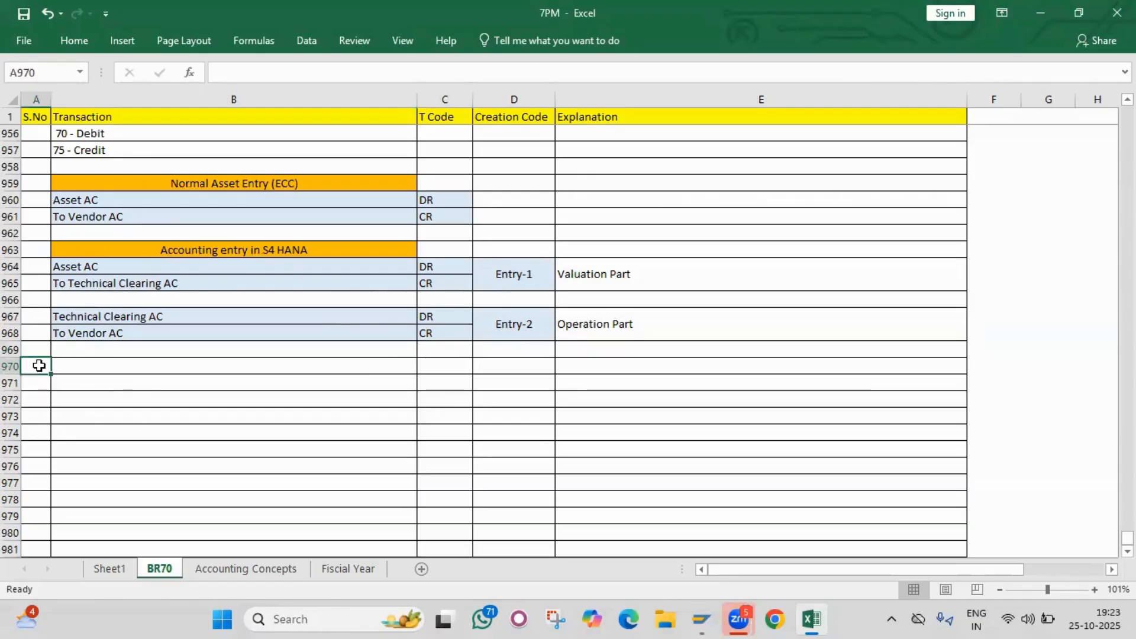
pyautogui.press('Right')
pyautogui.write('Displa')
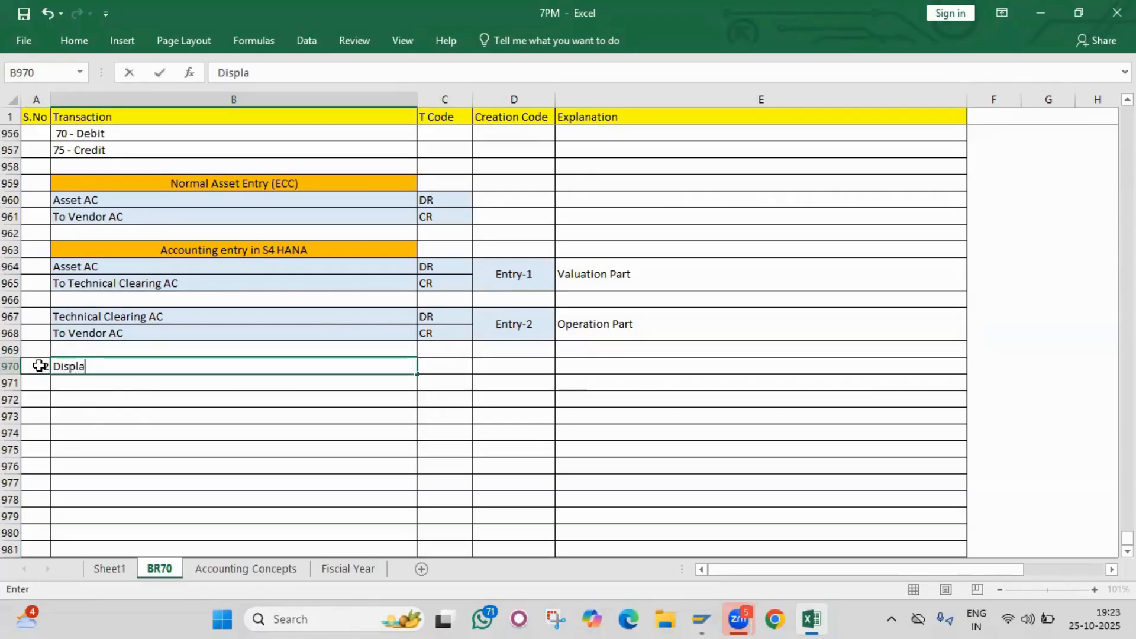
pyautogui.write('y Asset Master')
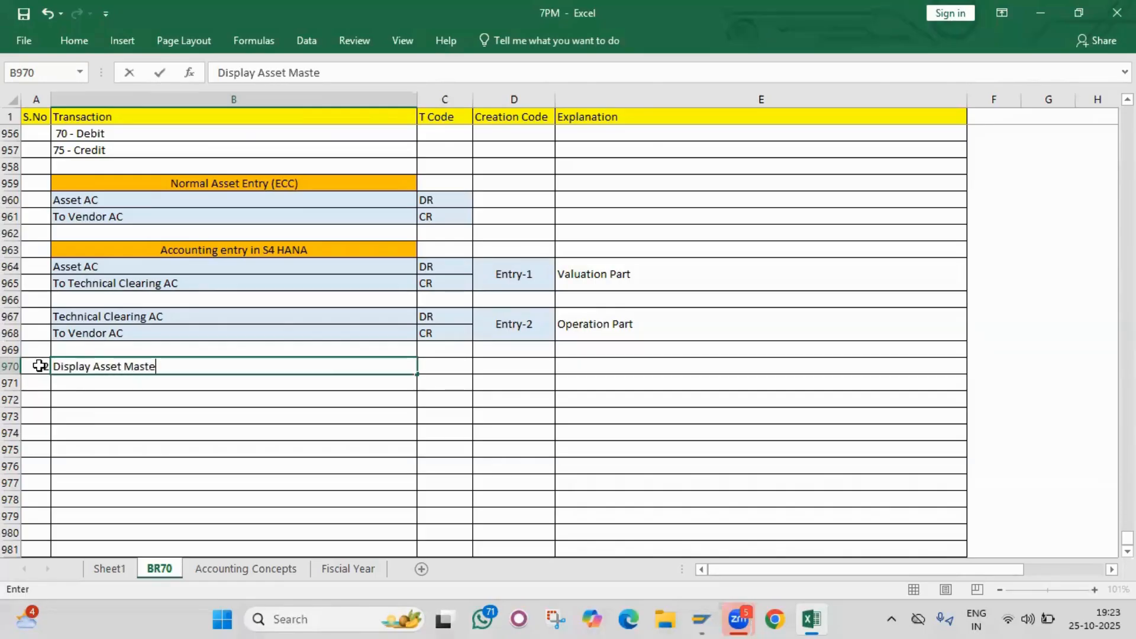
pyautogui.press('Tab')
pyautogui.write('AS')
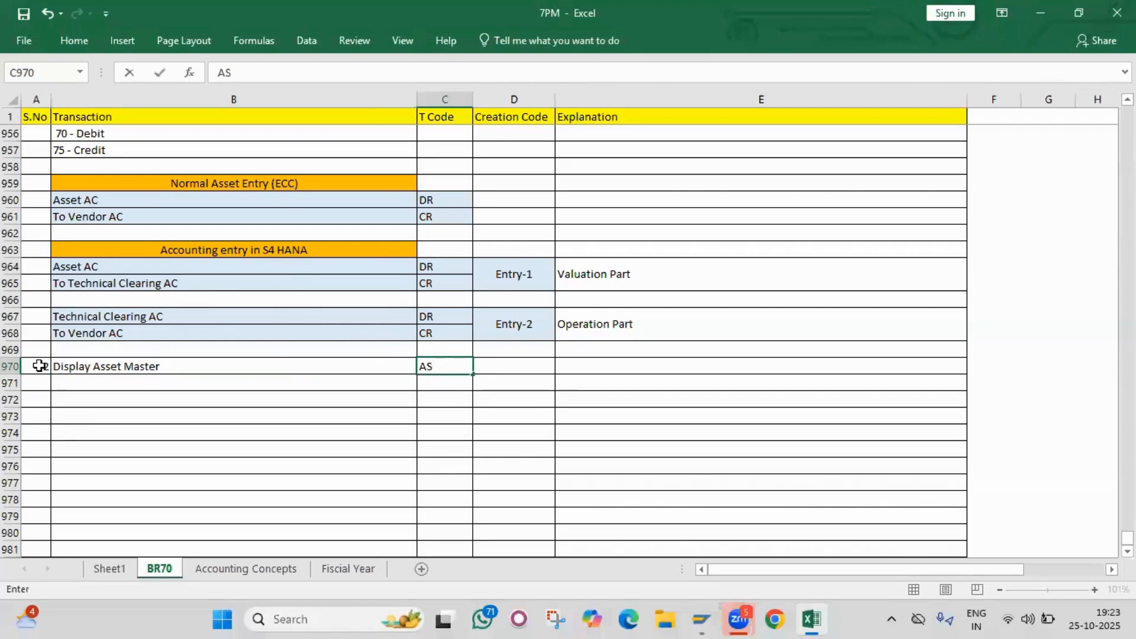
pyautogui.write('03')
pyautogui.press('Return')
# Step: Switch to SAP and display the master data of asset 10000 in company code BR70 with transaction AS03
pyautogui.hotkey('alt', 'Tab')
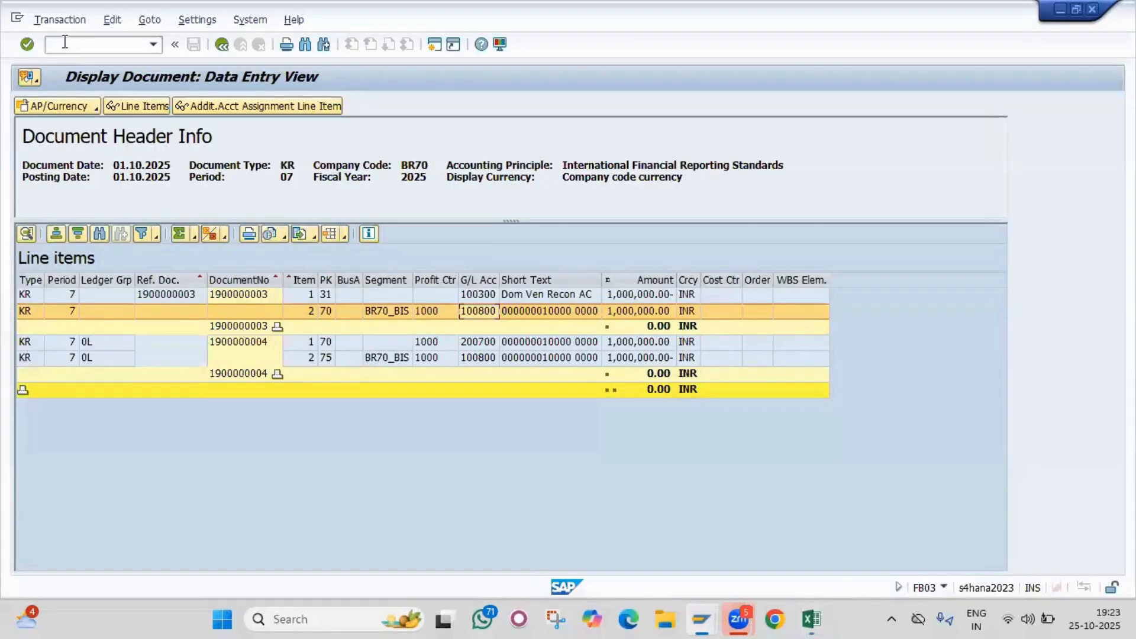
pyautogui.click(65, 43)
pyautogui.press('Return')
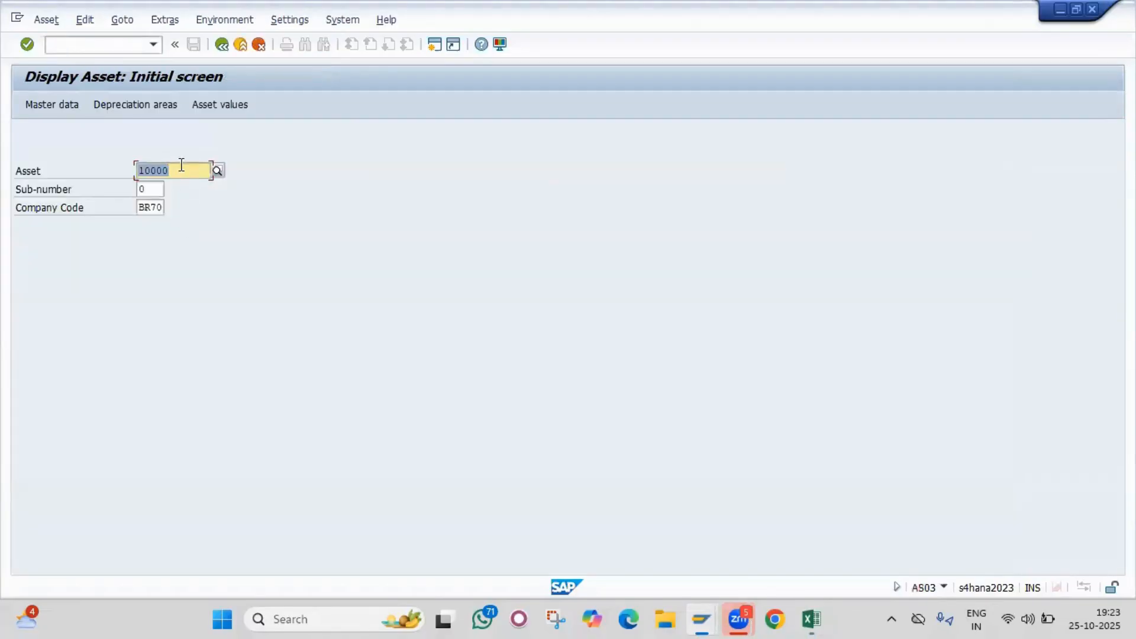
pyautogui.click(152, 166)
pyautogui.moveTo(153, 165); pyautogui.dragTo(133, 166)
pyautogui.press('Return')
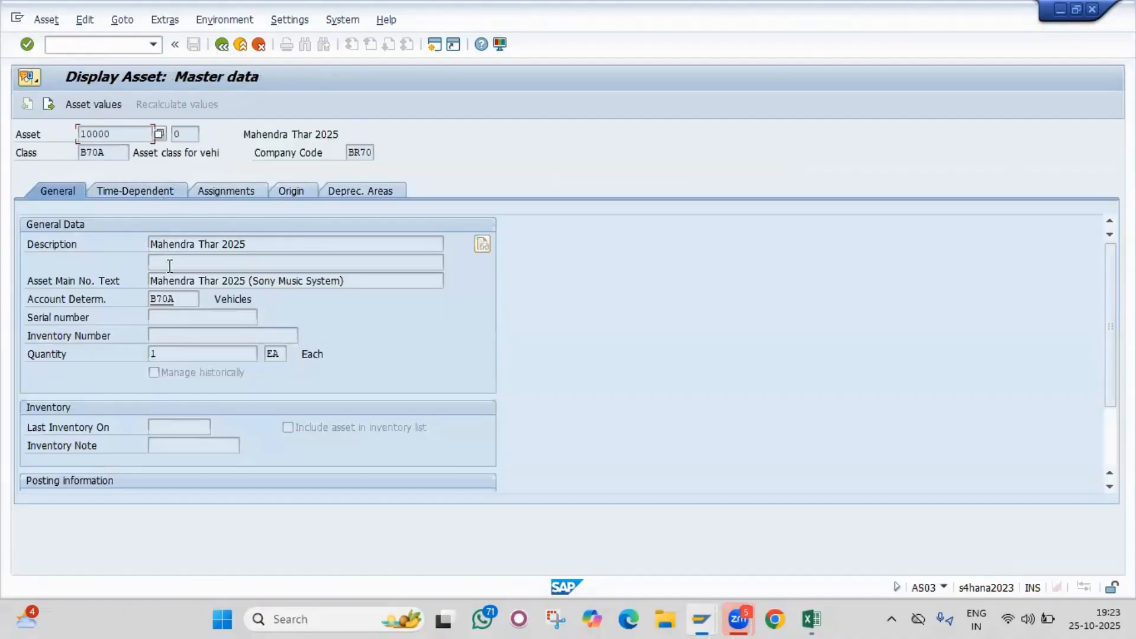
# Step: Examine the asset's quantity and the capitalization date in its posting information
pyautogui.click(148, 350)
pyautogui.scroll(-2, 137, 346)
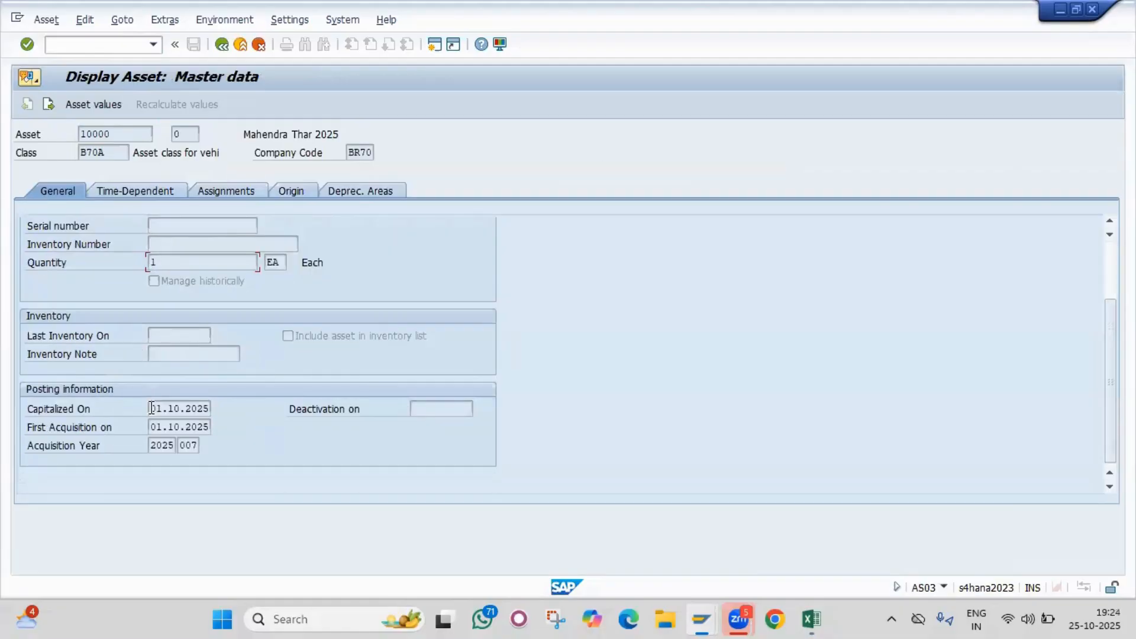
pyautogui.moveTo(152, 408); pyautogui.dragTo(215, 409)
pyautogui.click(215, 410)
# Step: Check the ordinary depreciation start date of the asset's book depreciation area and open its asset values
pyautogui.click(344, 190)
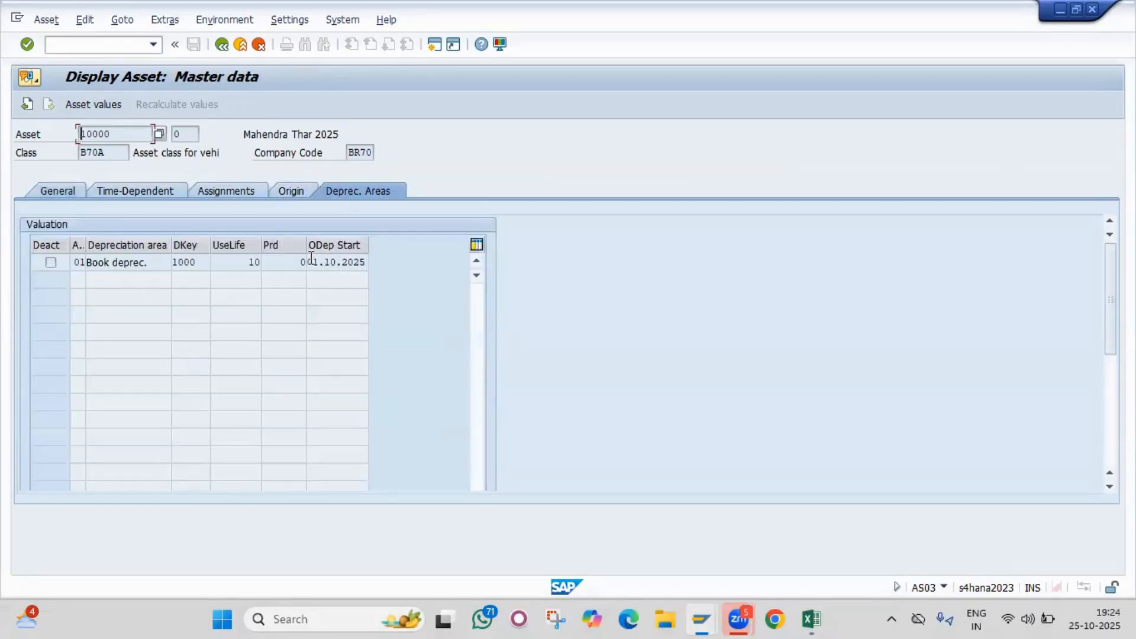
pyautogui.moveTo(311, 260); pyautogui.dragTo(369, 262)
pyautogui.click(368, 262)
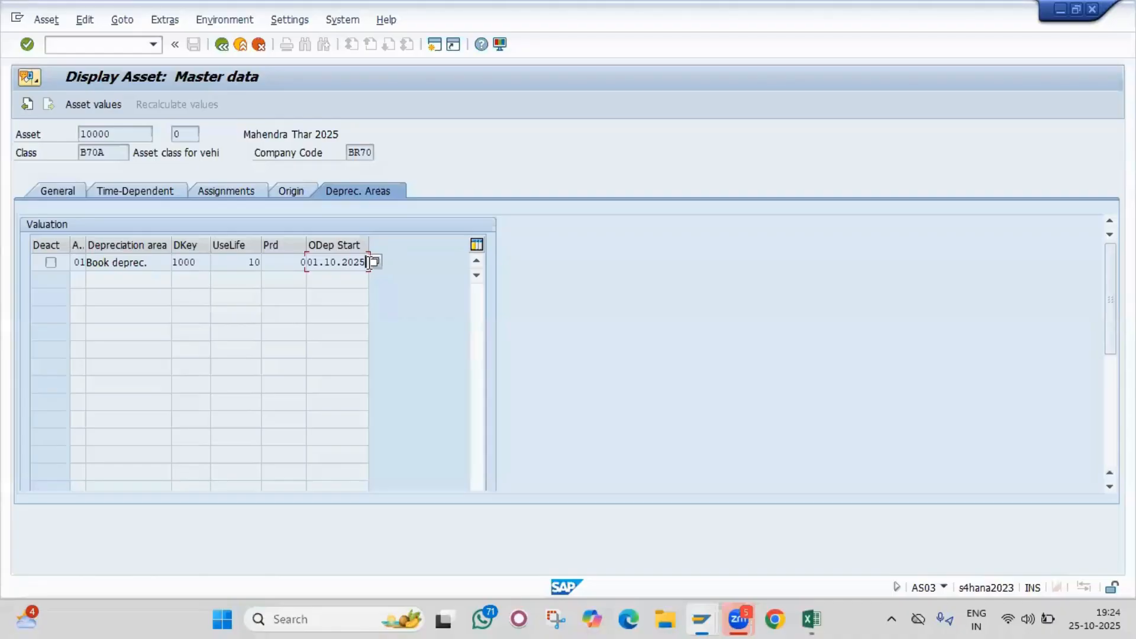
pyautogui.click(106, 104)
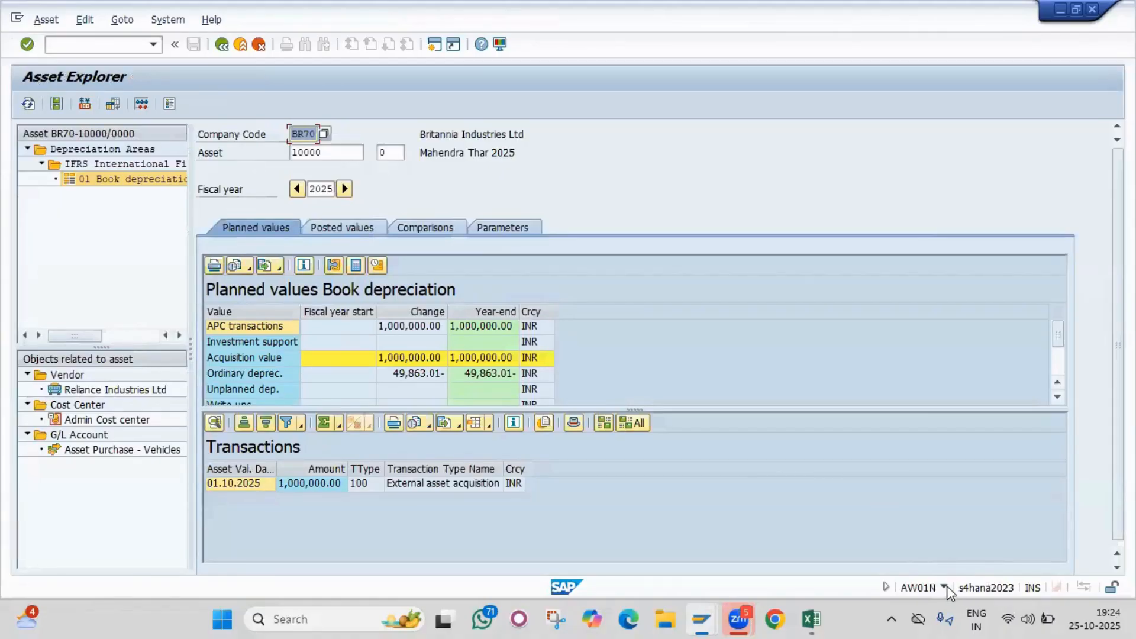
# Step: Switch to Excel and fill row 971 with serial number 3, transaction "Asset Explorer" and T code AW01N
pyautogui.hotkey('alt', 'Tab')
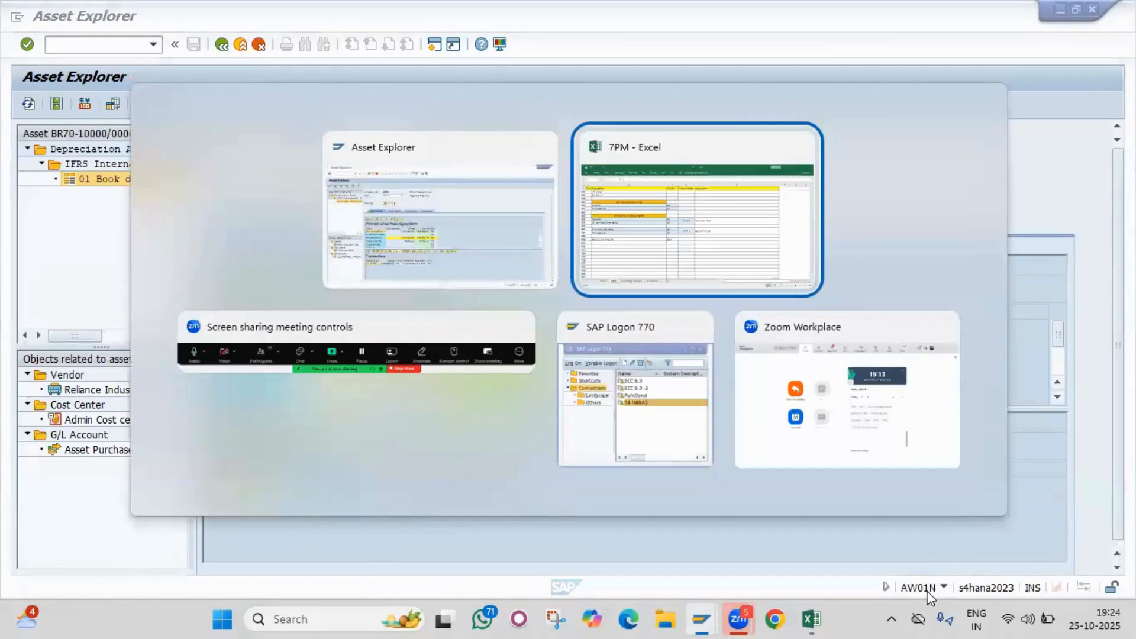
pyautogui.write('3')
pyautogui.press('Tab')
pyautogui.write('Ass')
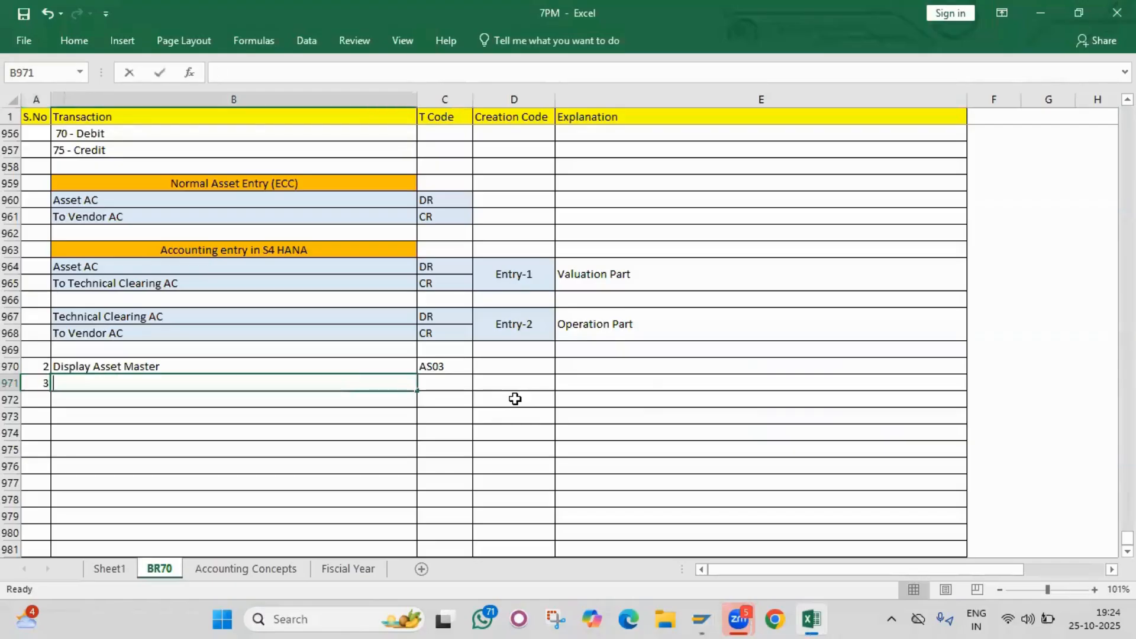
pyautogui.write('et Ex')
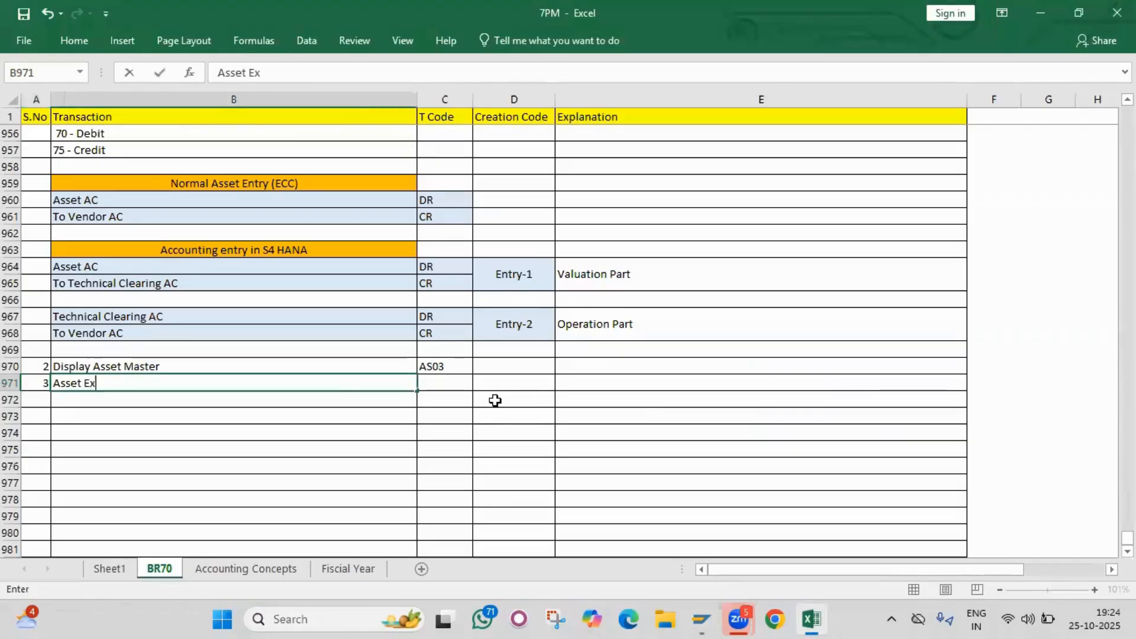
pyautogui.write('plorer')
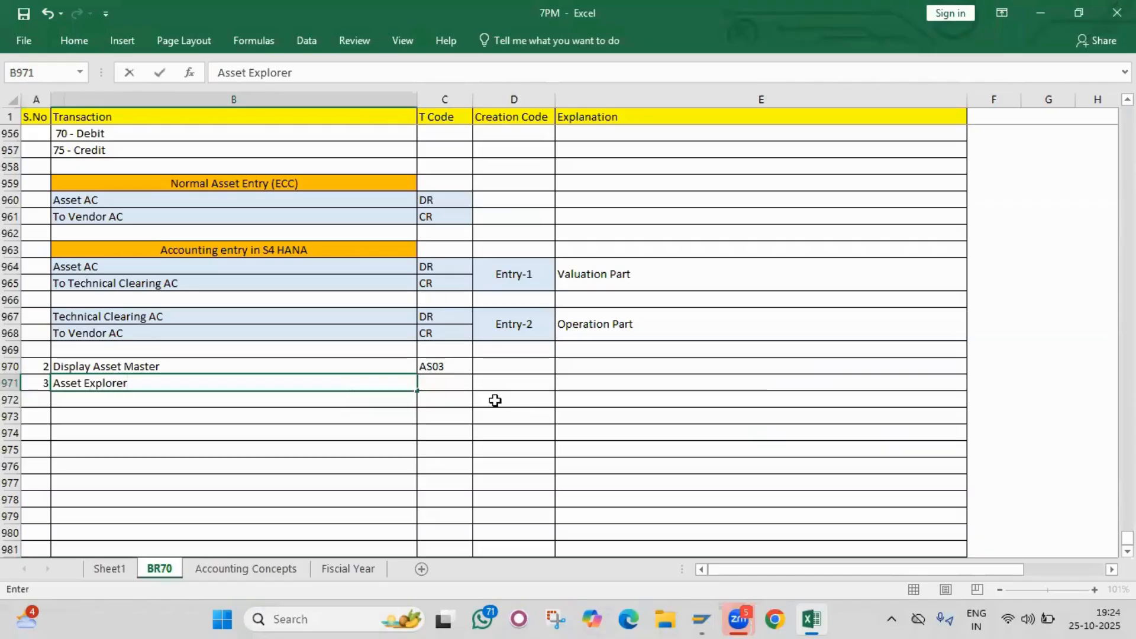
pyautogui.press('Tab')
pyautogui.write('AW01')
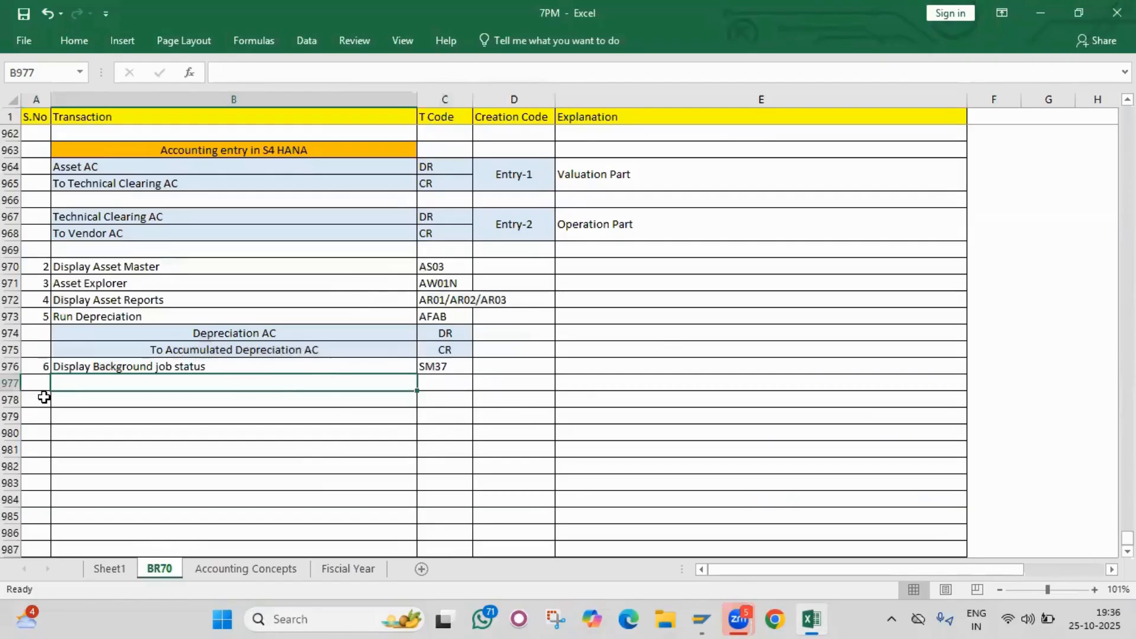
# Step: Fill row 978 with serial number 7 and the transaction "Sale of Asset with Profit"
pyautogui.click(45, 397)
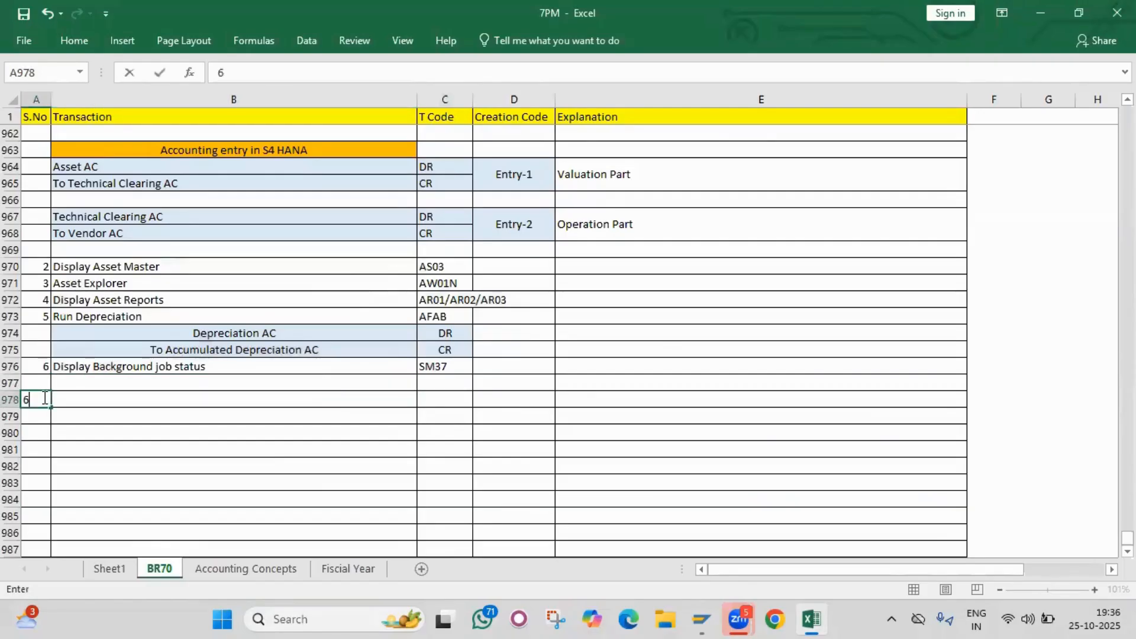
pyautogui.press('Tab')
pyautogui.write('Sal')
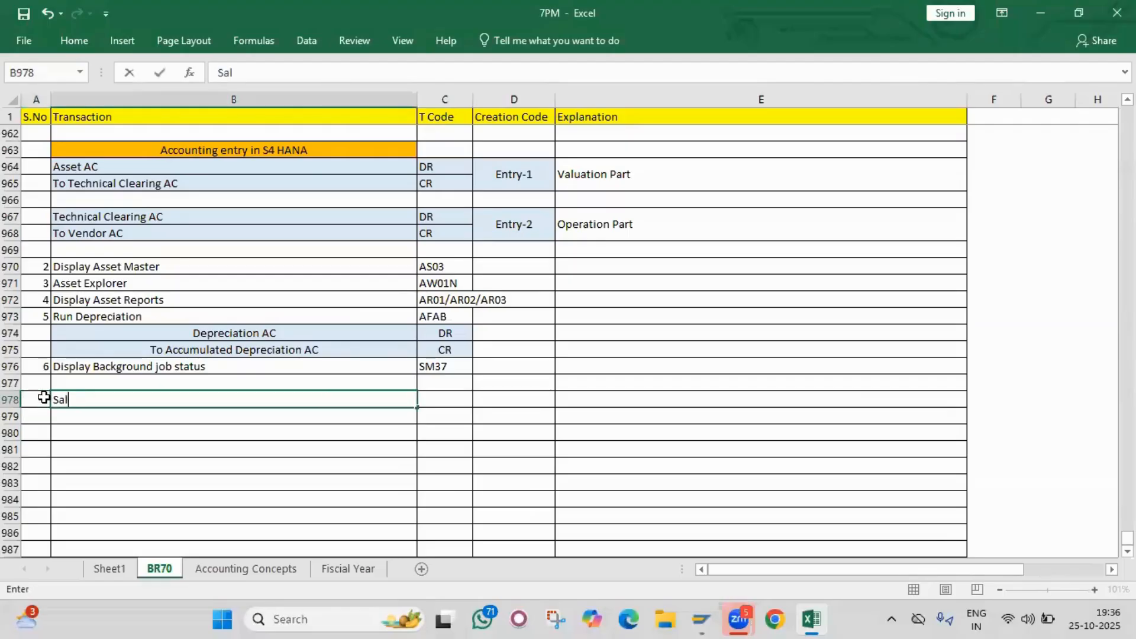
pyautogui.write('e of Asset ')
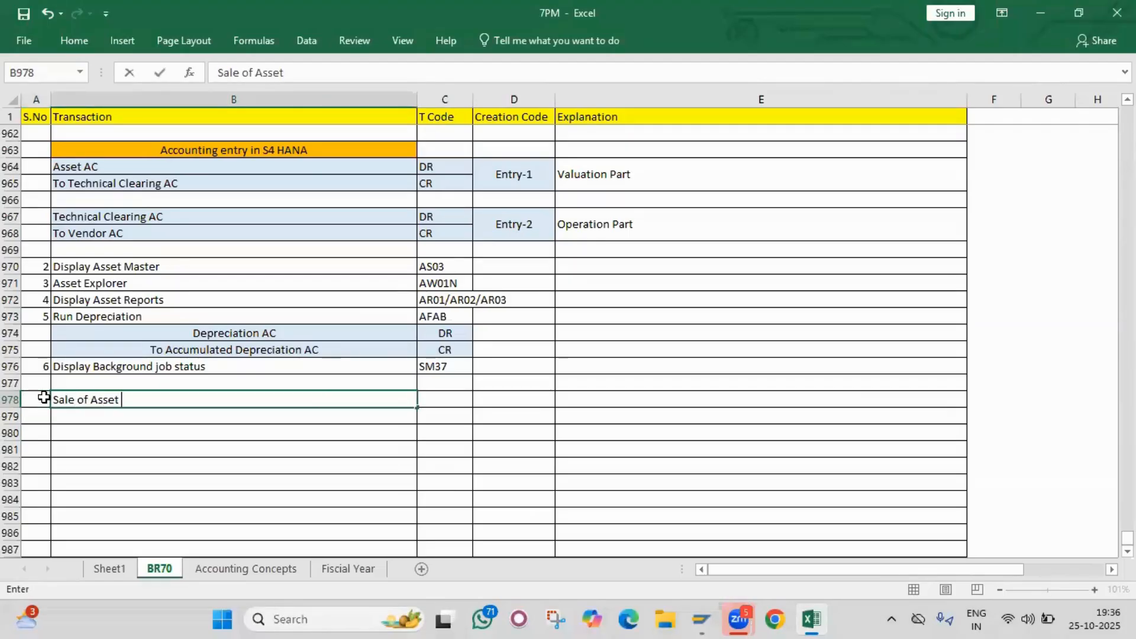
pyautogui.write('with Profit')
pyautogui.press('Return')
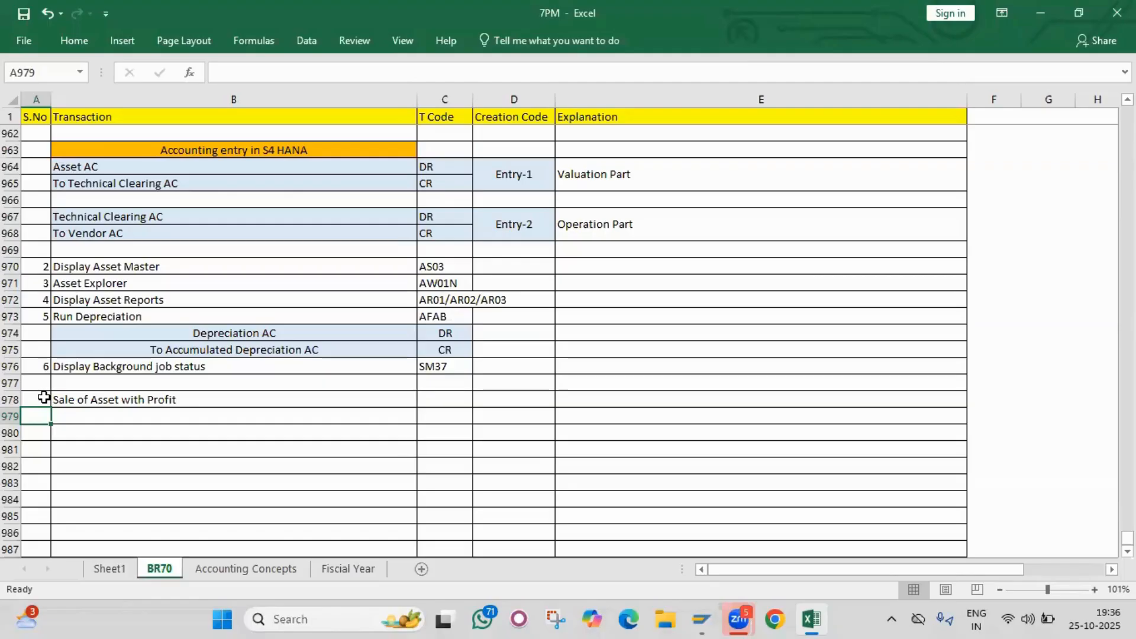
pyautogui.moveTo(44, 398); pyautogui.dragTo(217, 402)
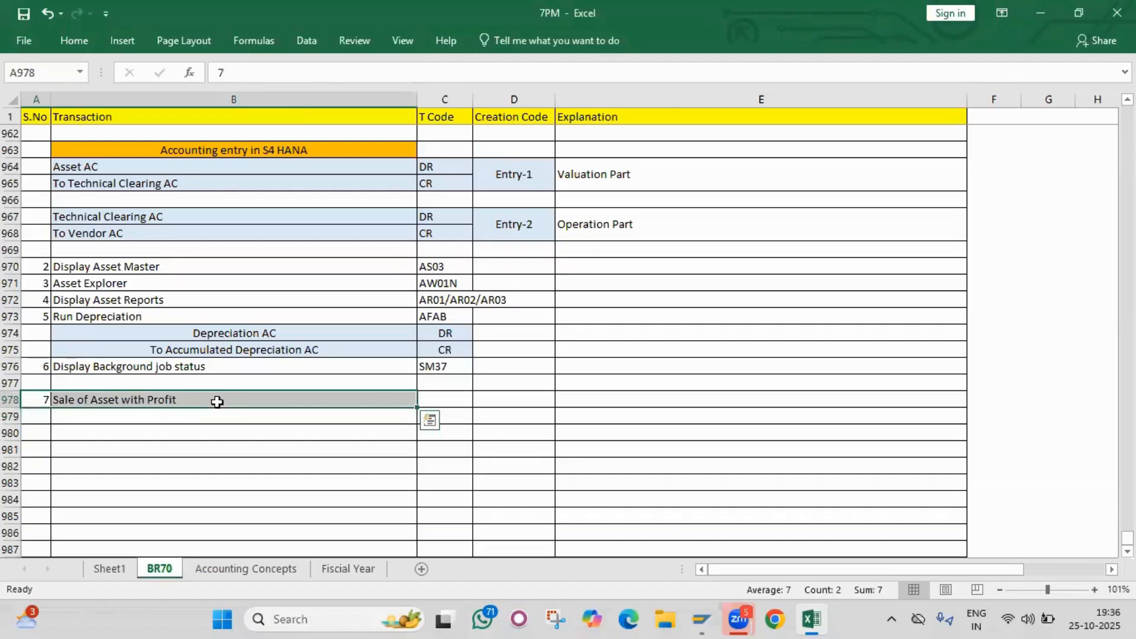
pyautogui.click(217, 402)
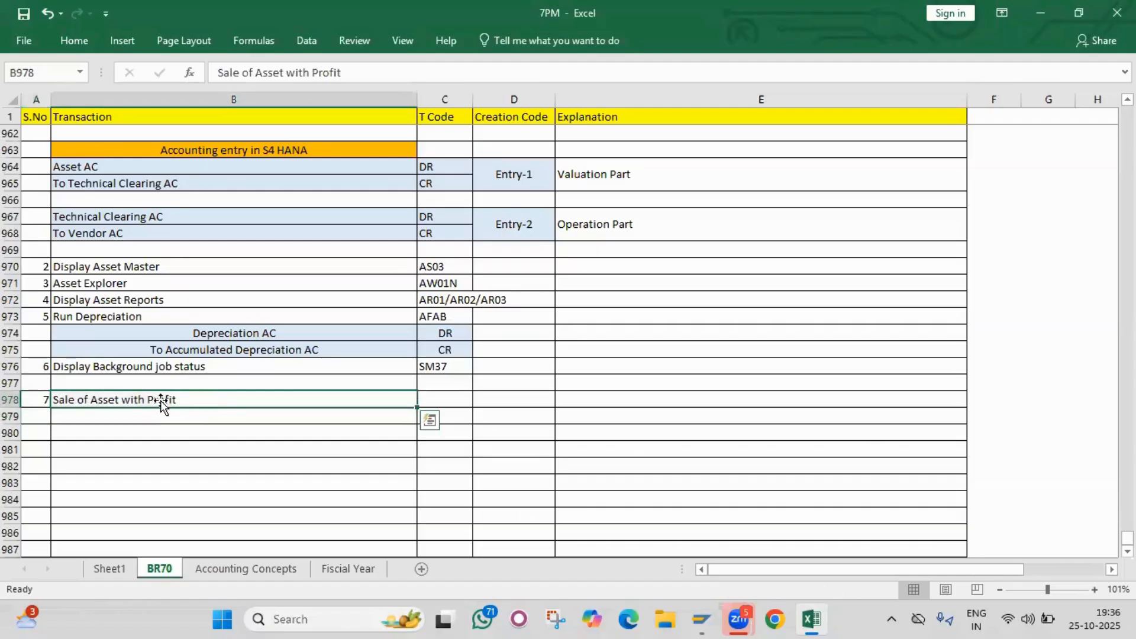
# Step: Enter "Asset = 1000000" in row 979 under the sale transaction and begin row 980 with "Depreciation ="
pyautogui.click(43, 396)
pyautogui.press('Right')
pyautogui.press('Right')
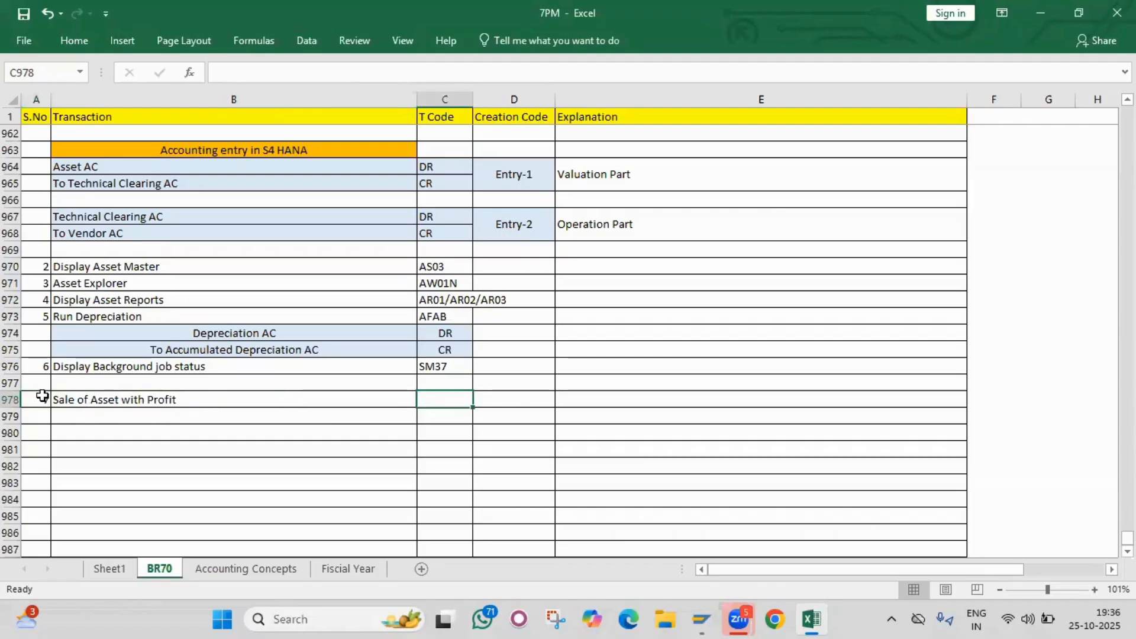
pyautogui.click(85, 417)
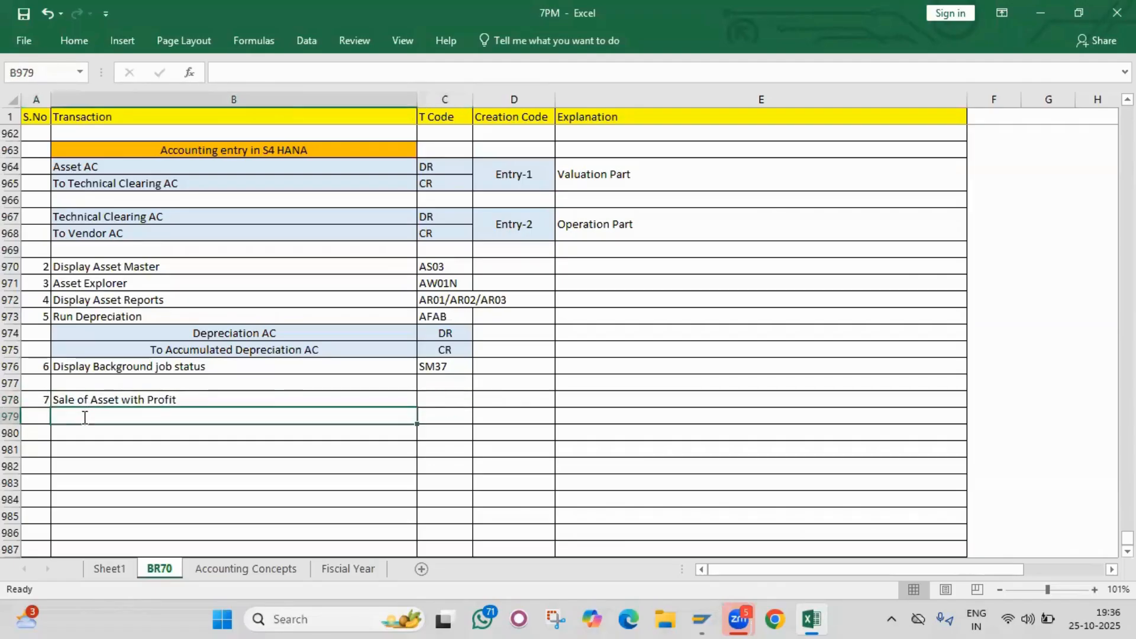
pyautogui.write('Asset =')
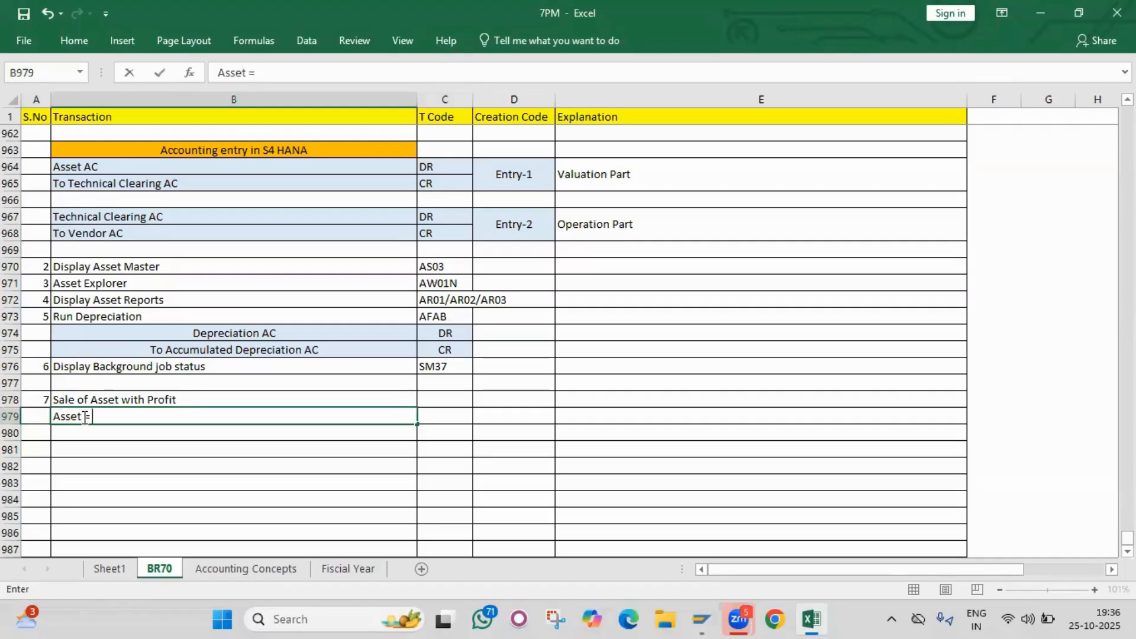
pyautogui.write(' 1000000')
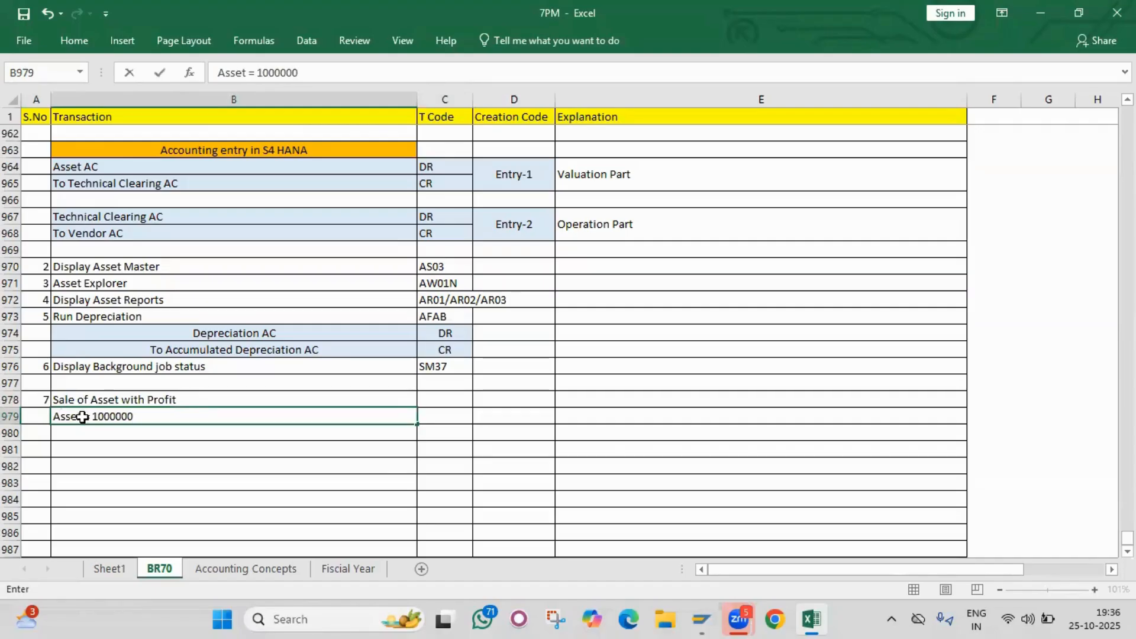
pyautogui.press('Return')
pyautogui.write('Deprec')
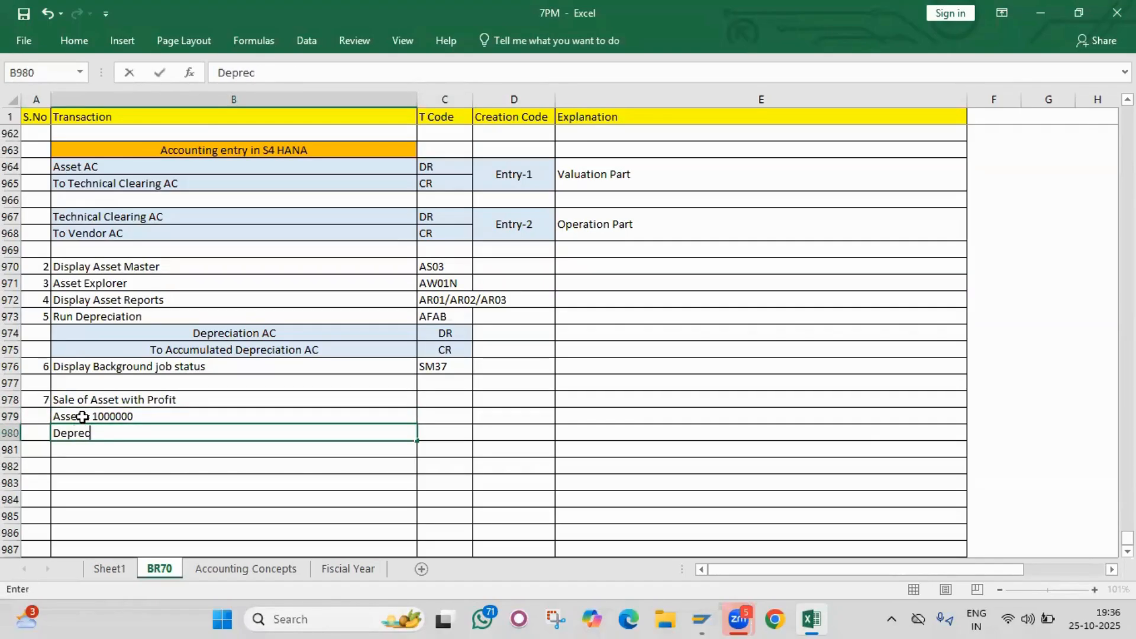
pyautogui.write('iation =')
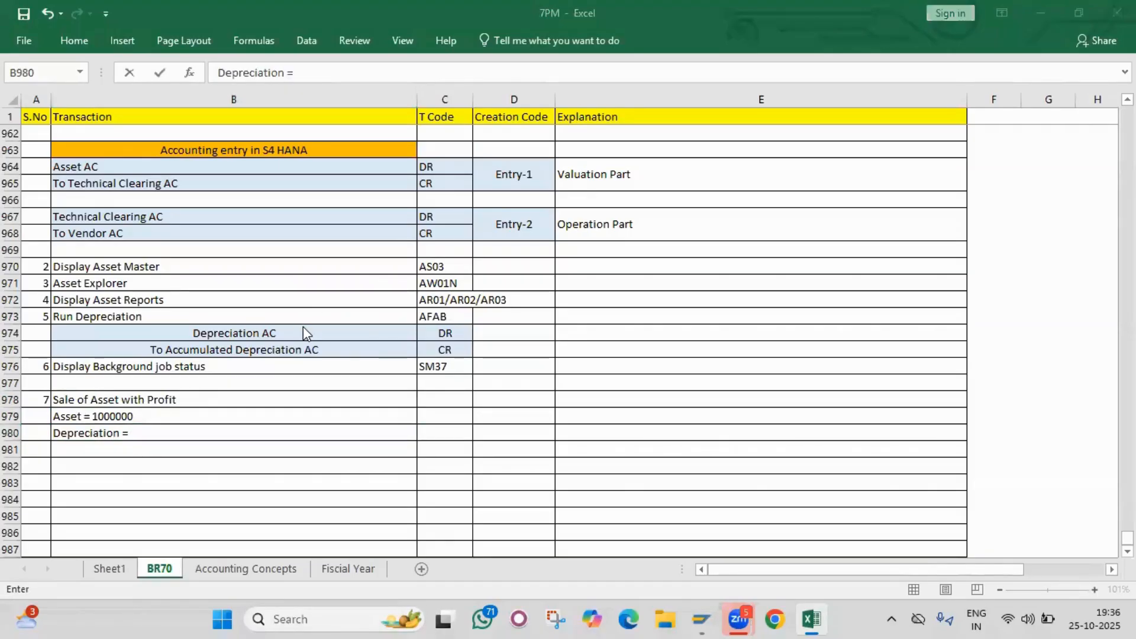
# Step: Switch to SAP, display the BR70 depreciation document of 31.10.2025 with FB03 and select the amount of its Depreciation line
pyautogui.hotkey('alt', 'Tab')
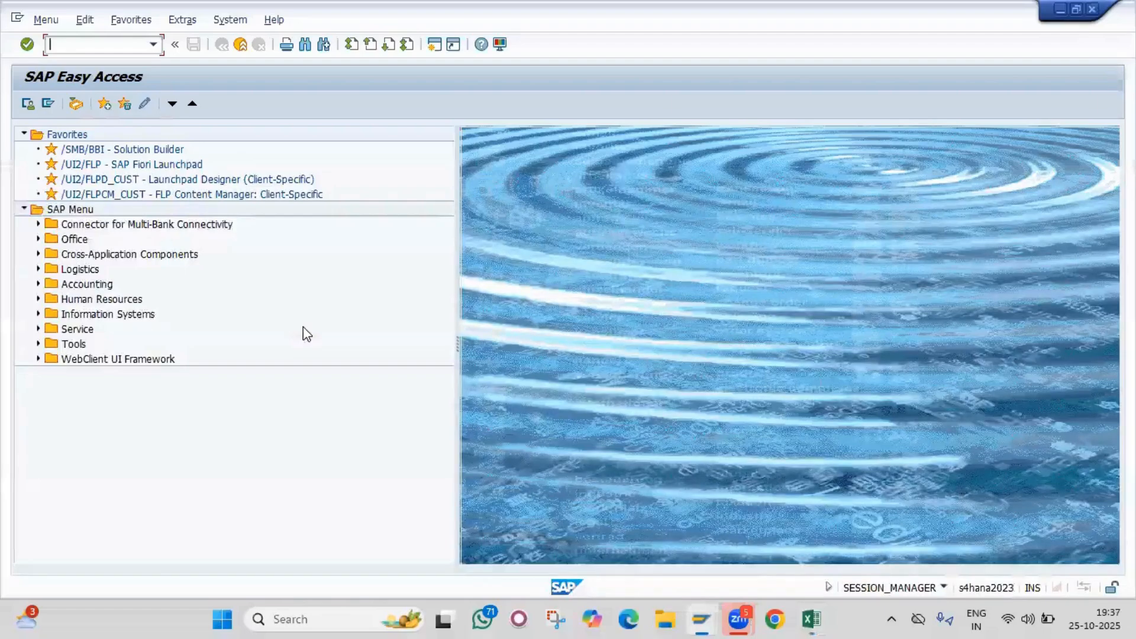
pyautogui.write('fb03')
pyautogui.press('Return')
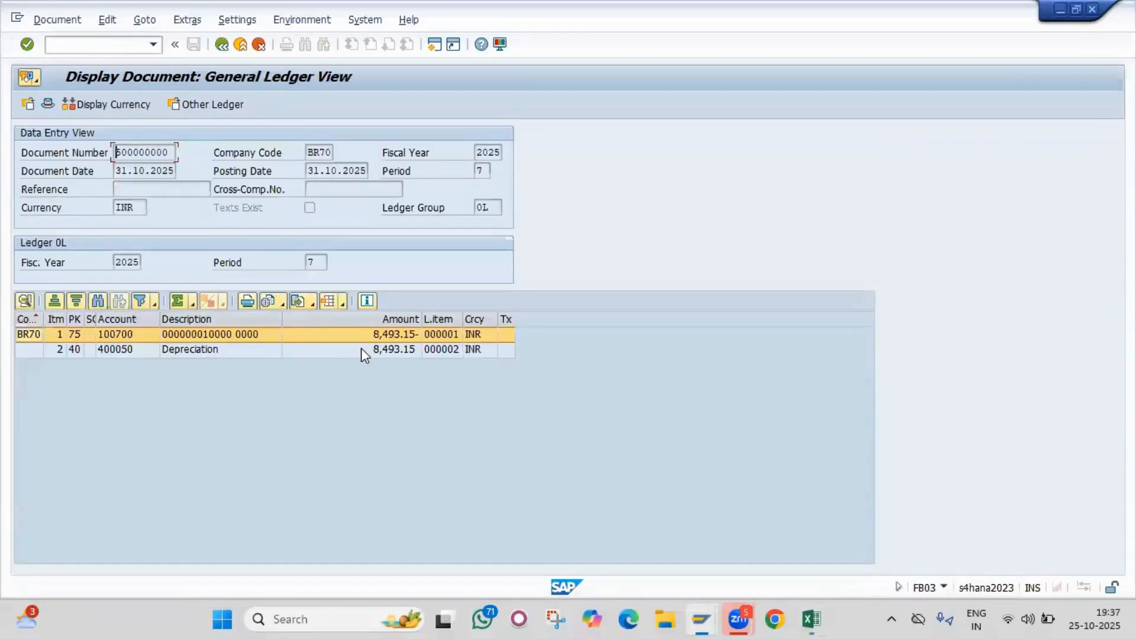
pyautogui.click(361, 349)
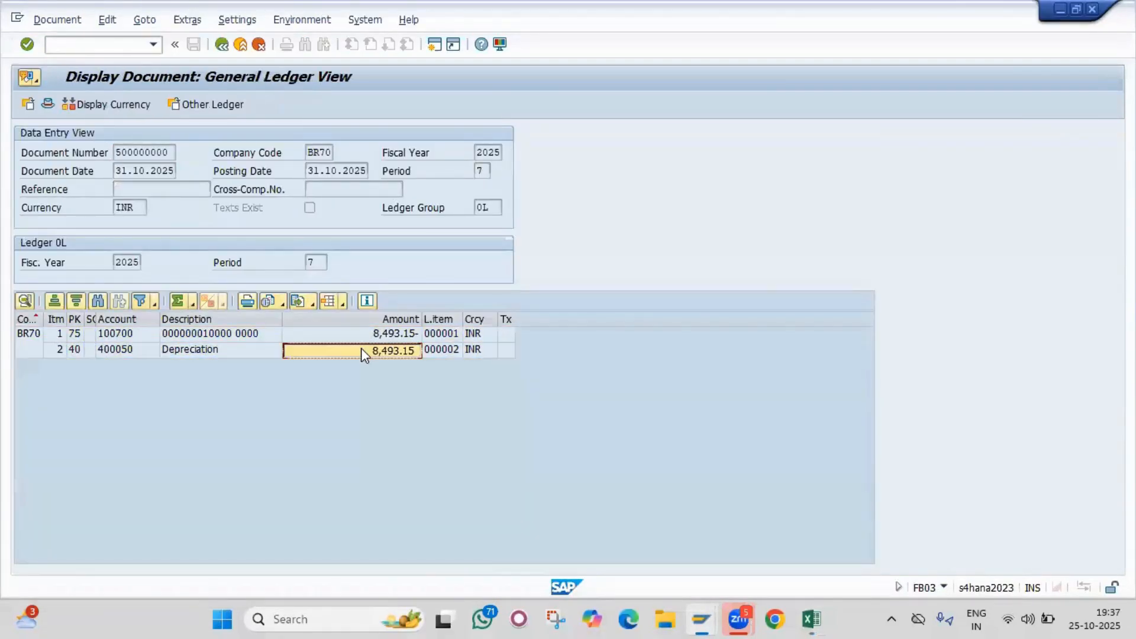
# Step: Switch back to Excel, complete the depreciation line in row 980 with 8,493.15 and enter "Sale of Asset = 1000000" in row 981
pyautogui.hotkey('alt', 'Tab')
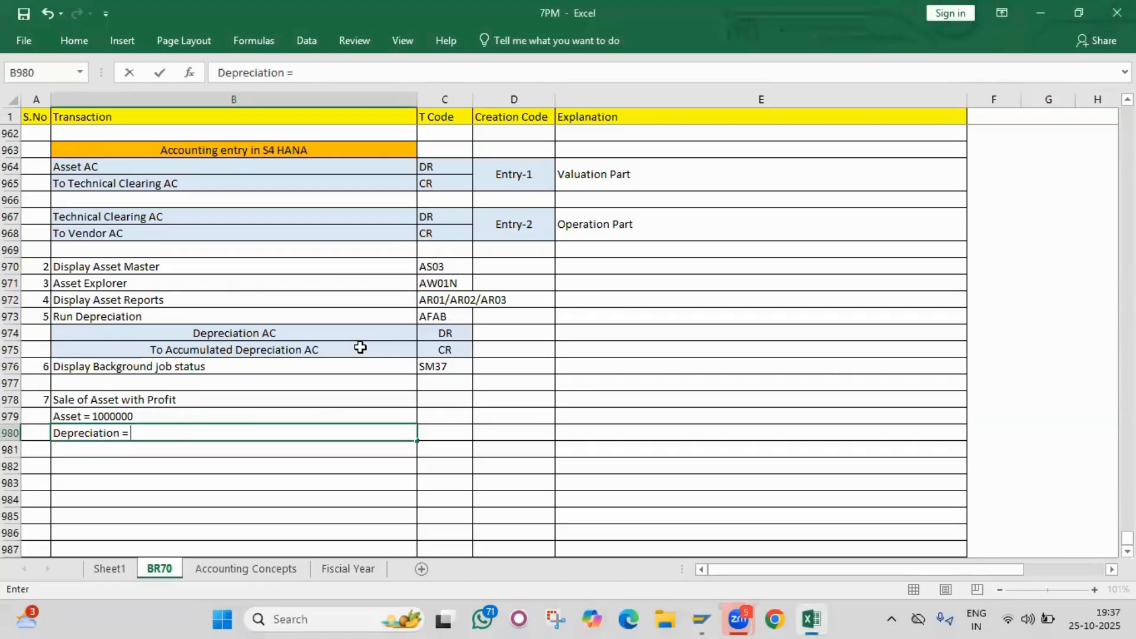
pyautogui.write('8,493.15')
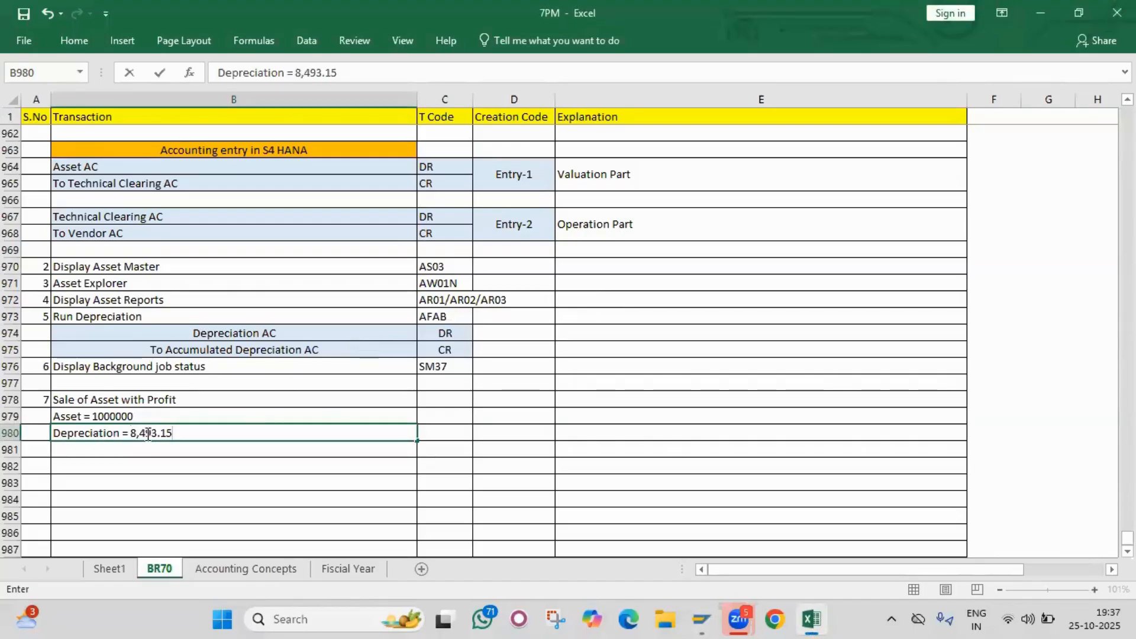
pyautogui.click(104, 452)
pyautogui.write('Sale')
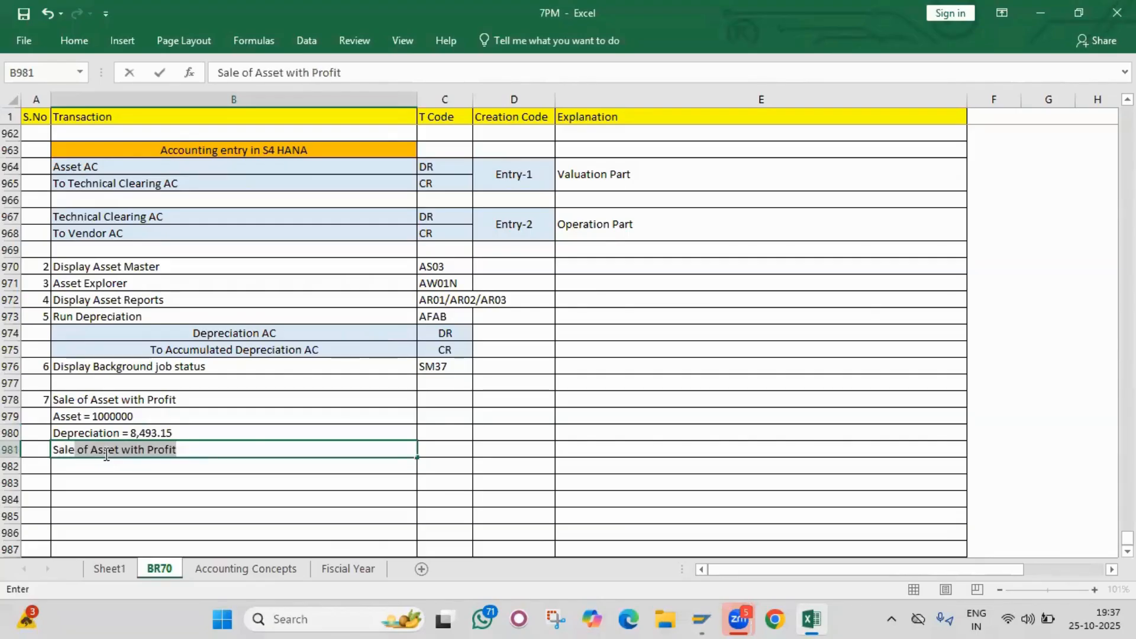
pyautogui.write(' of Asset')
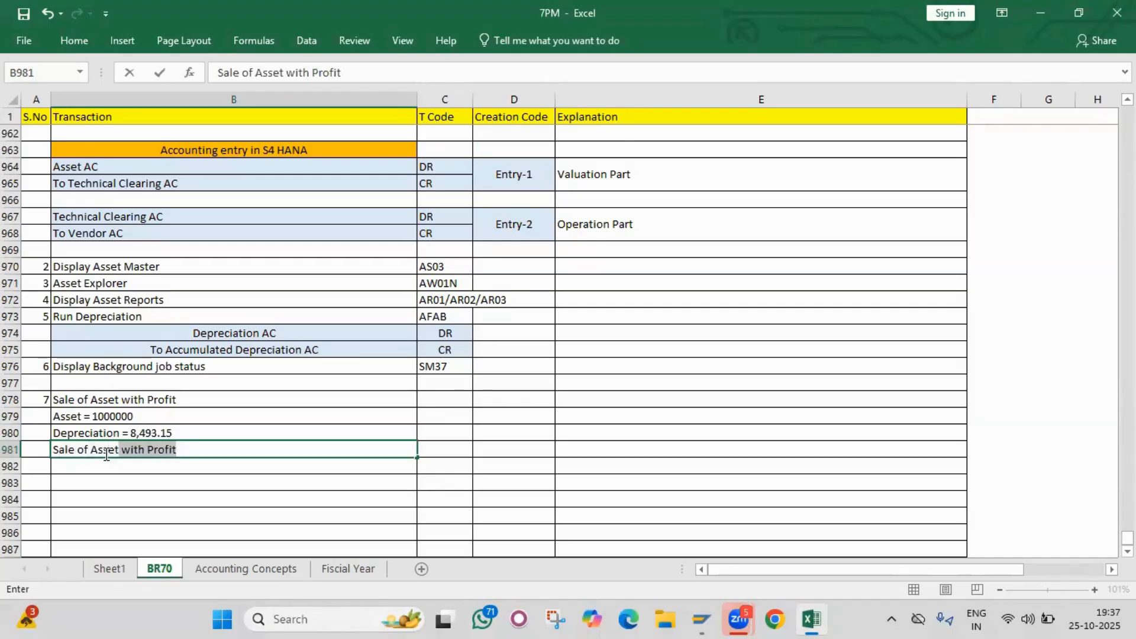
pyautogui.write(' = 1')
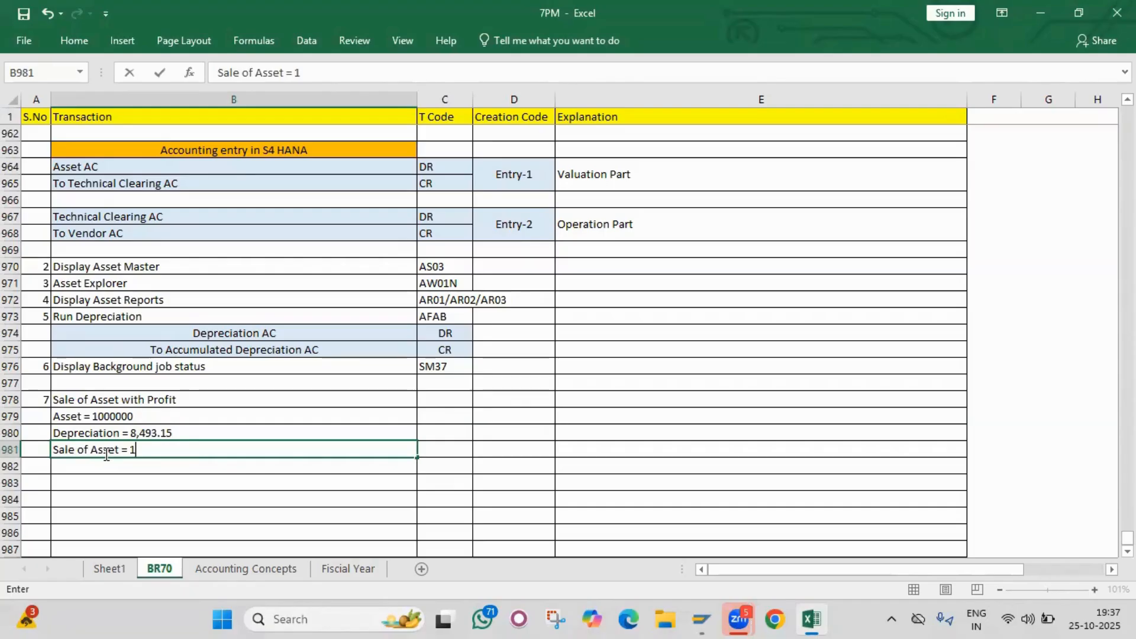
pyautogui.write('000000')
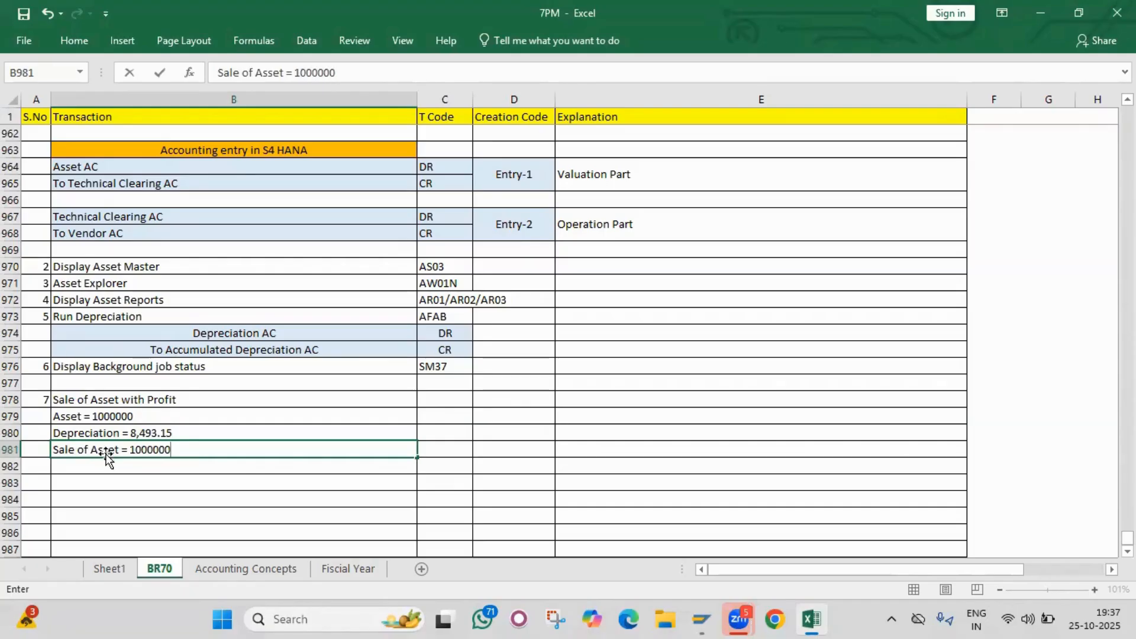
pyautogui.press('Return')
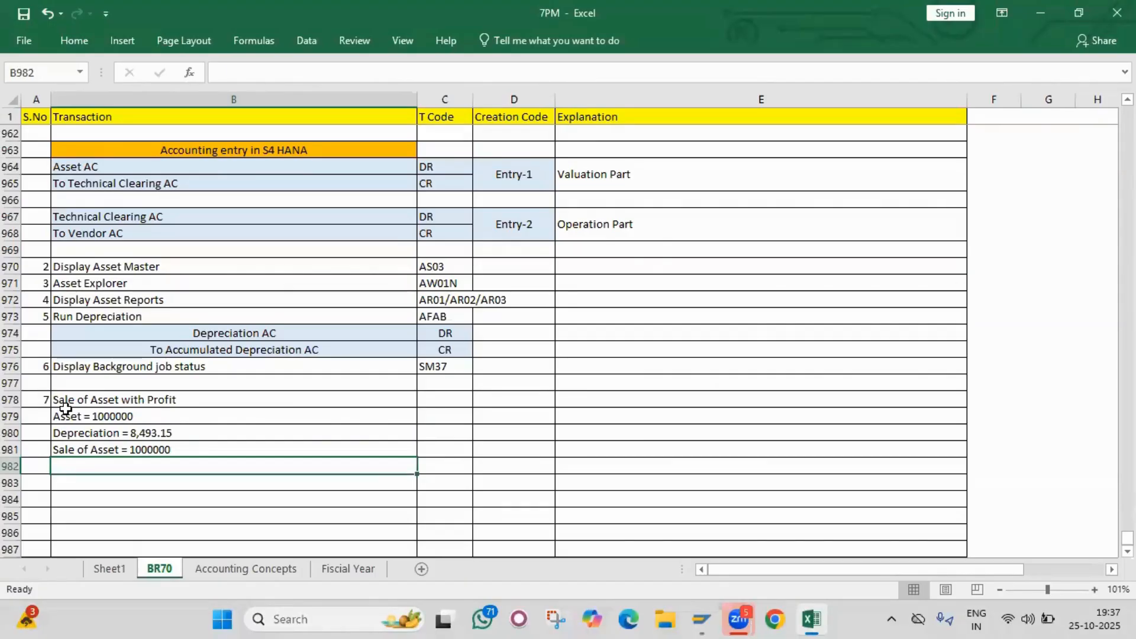
# Step: Enter the profit line in row 982 as "Profit = 8493.15"
pyautogui.write('Profit will a')
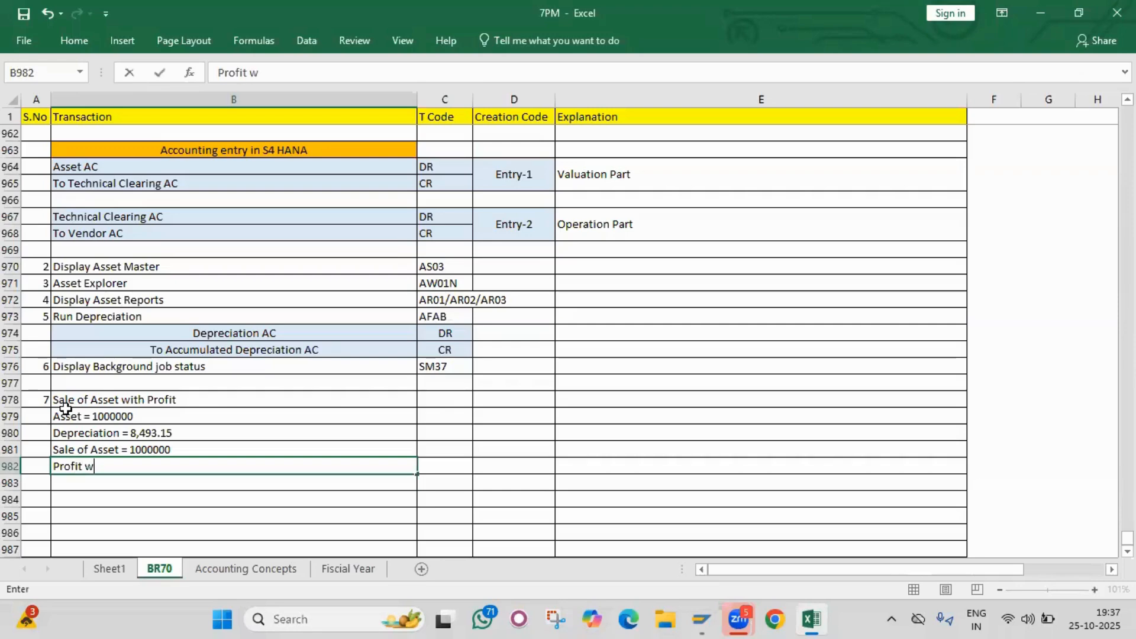
pyautogui.press('BackSpace')
pyautogui.press('BackSpace')
pyautogui.press('BackSpace')
pyautogui.press('BackSpace')
pyautogui.press('BackSpace')
pyautogui.press('BackSpace')
pyautogui.write('=')
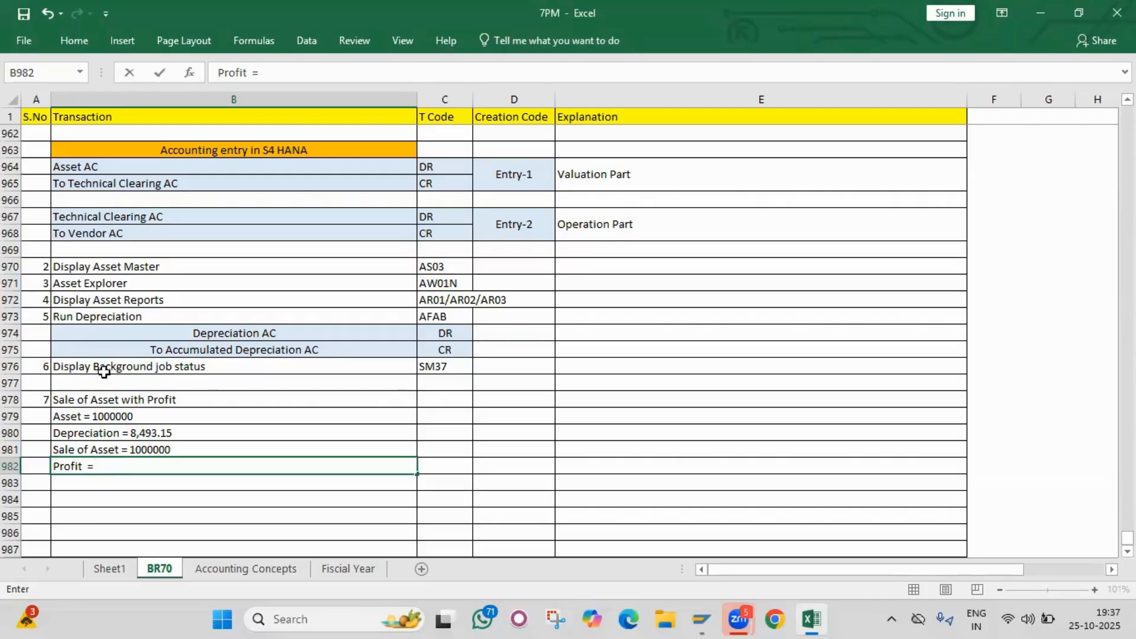
pyautogui.doubleClick(166, 432)
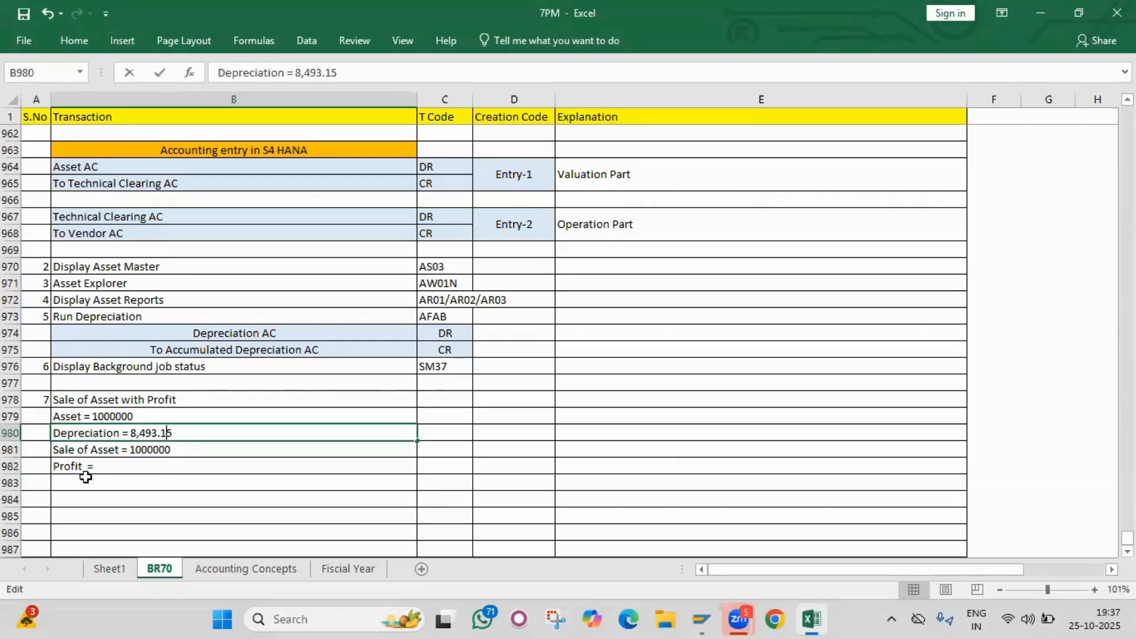
pyautogui.click(115, 463)
pyautogui.doubleClick(120, 463)
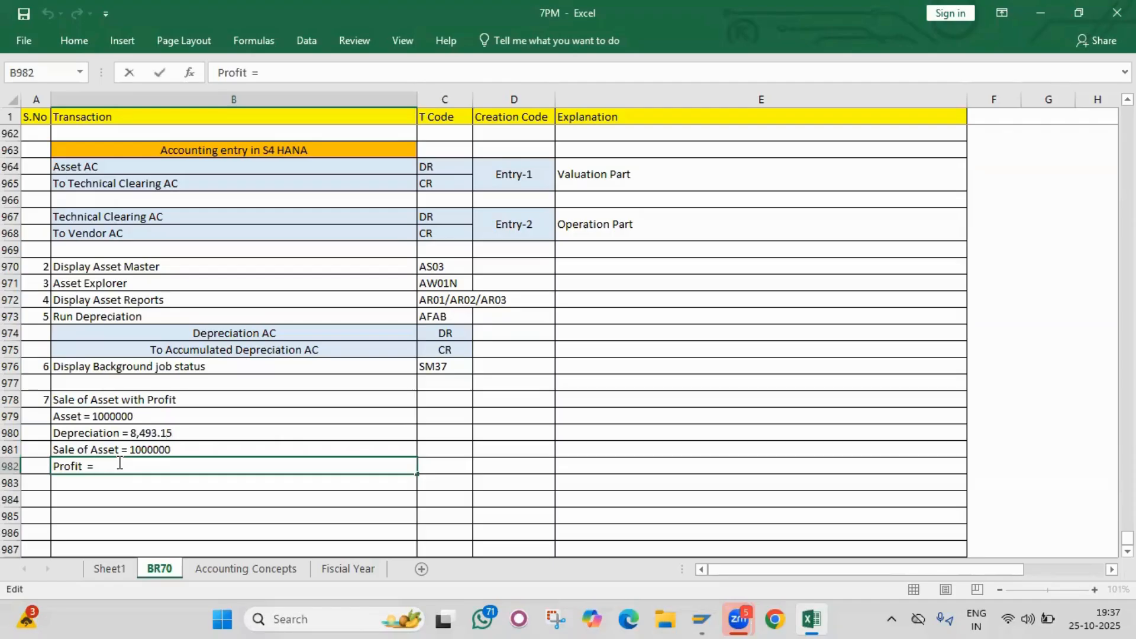
pyautogui.write('8493.15')
pyautogui.press('Return')
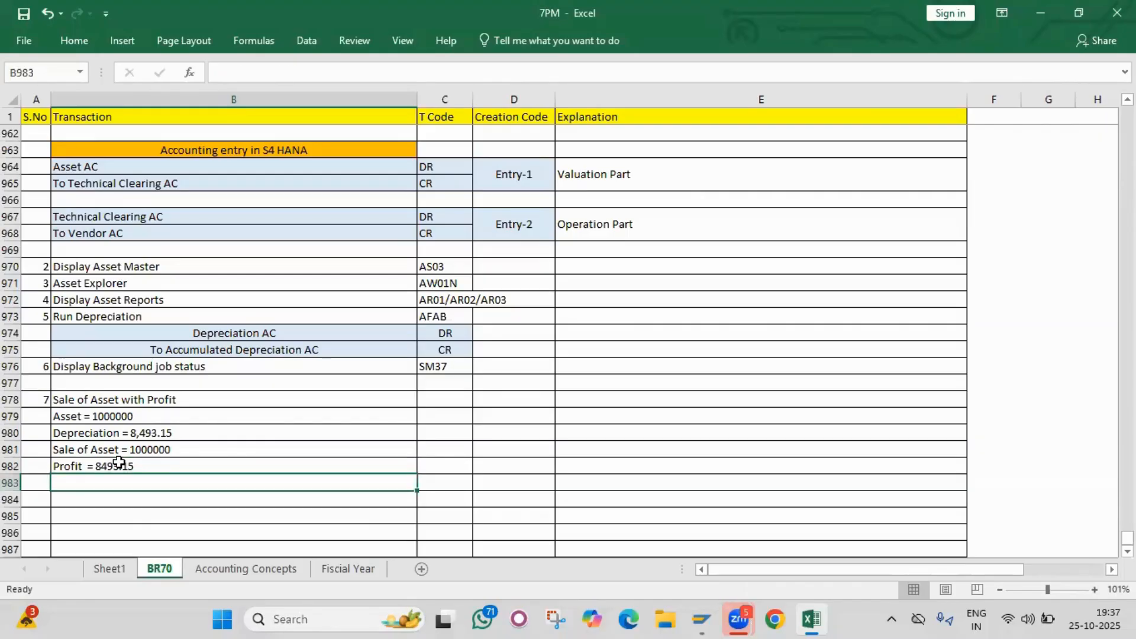
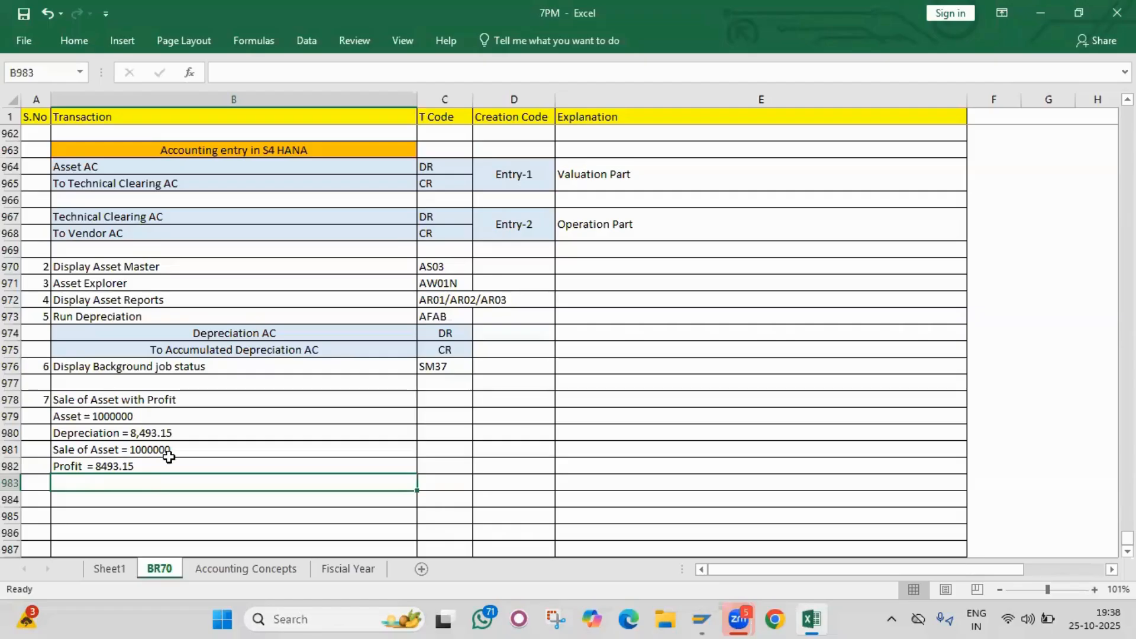
# Step: Review the asset, depreciation, sale and profit figures in rows 979 to 982
pyautogui.click(149, 466)
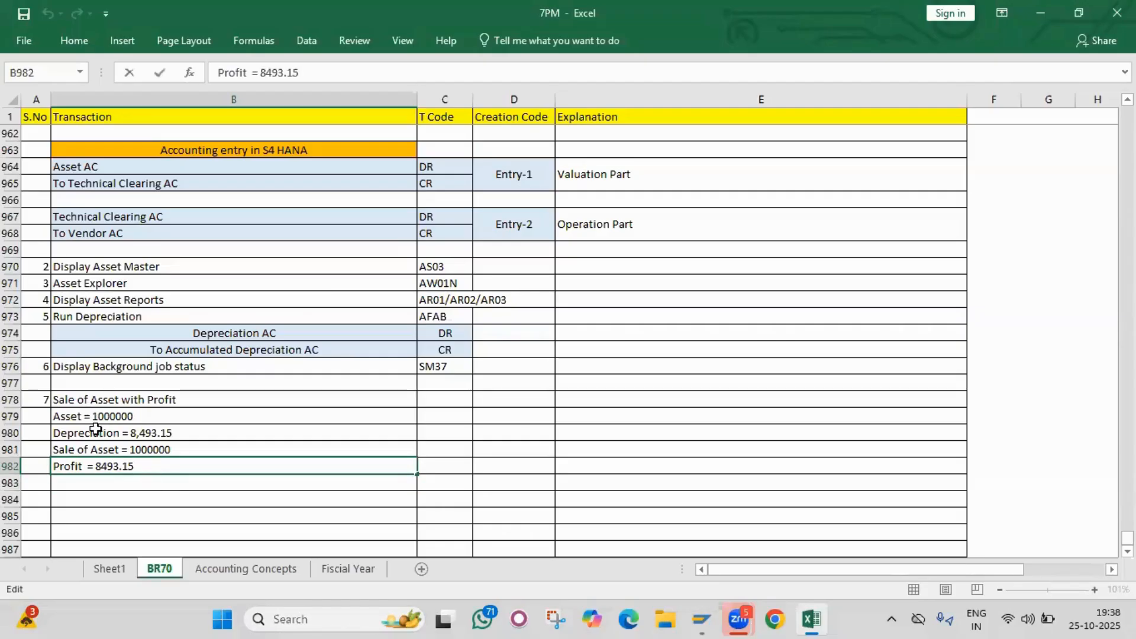
pyautogui.moveTo(93, 417); pyautogui.dragTo(105, 467)
pyautogui.moveTo(89, 415); pyautogui.dragTo(97, 465)
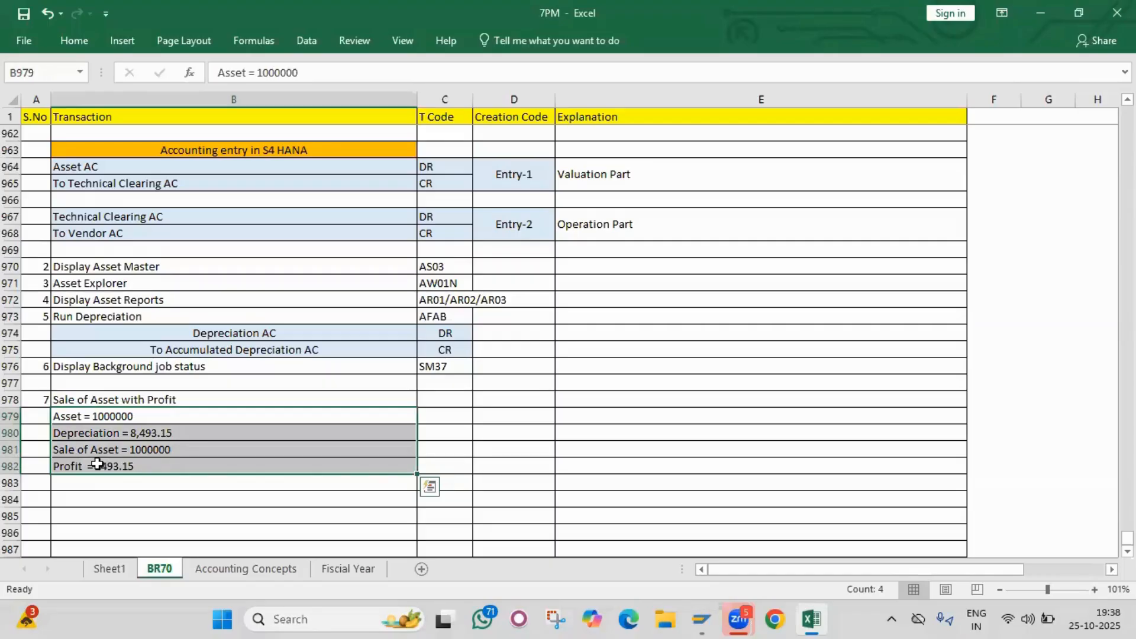
pyautogui.click(82, 414)
pyautogui.moveTo(82, 414); pyautogui.dragTo(117, 470)
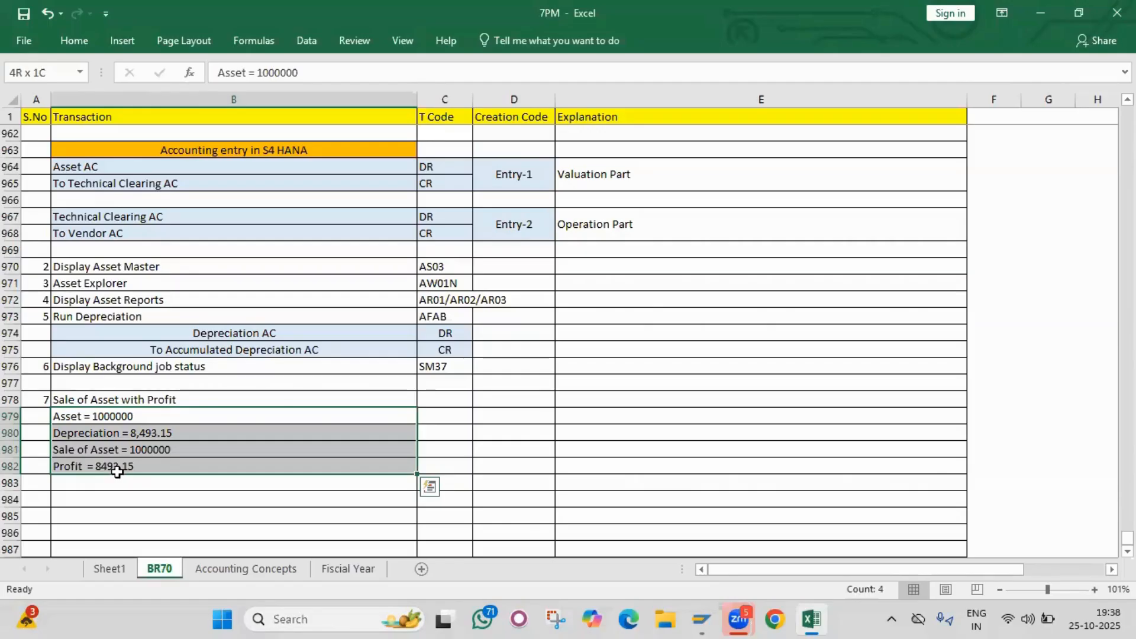
pyautogui.moveTo(77, 416); pyautogui.dragTo(105, 469)
pyautogui.scroll(-4, 104, 469)
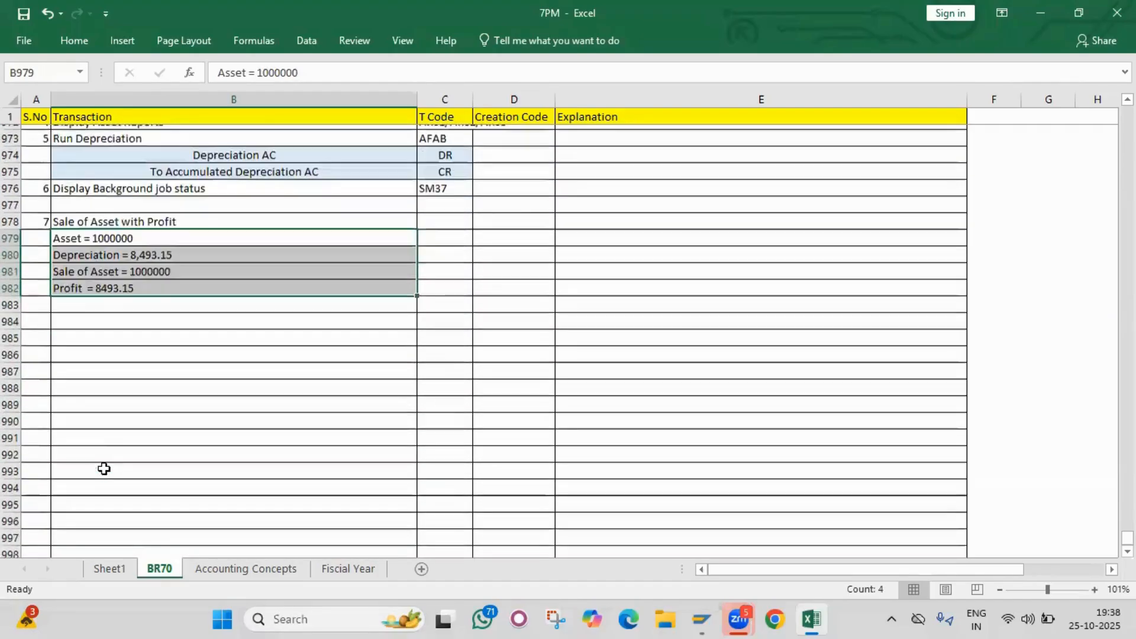
pyautogui.click(76, 326)
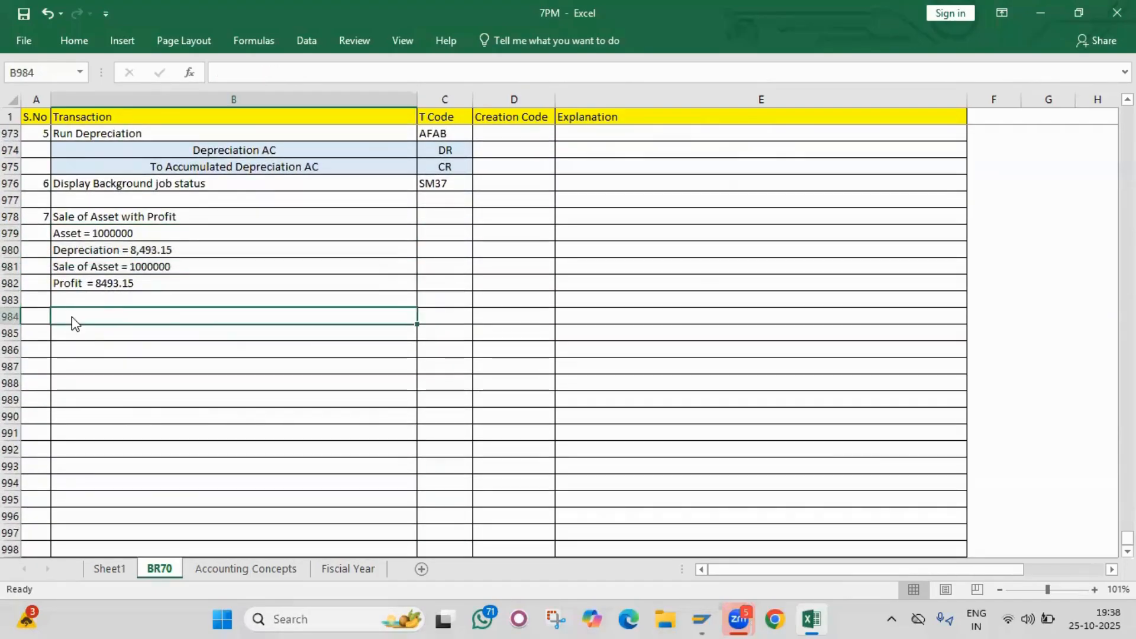
# Step: Enter F-92 as the T code for the "Sale of Asset with Profit" transaction in row 978
pyautogui.hotkey('alt', 'Tab')
pyautogui.hotkey('alt', 'Tab')
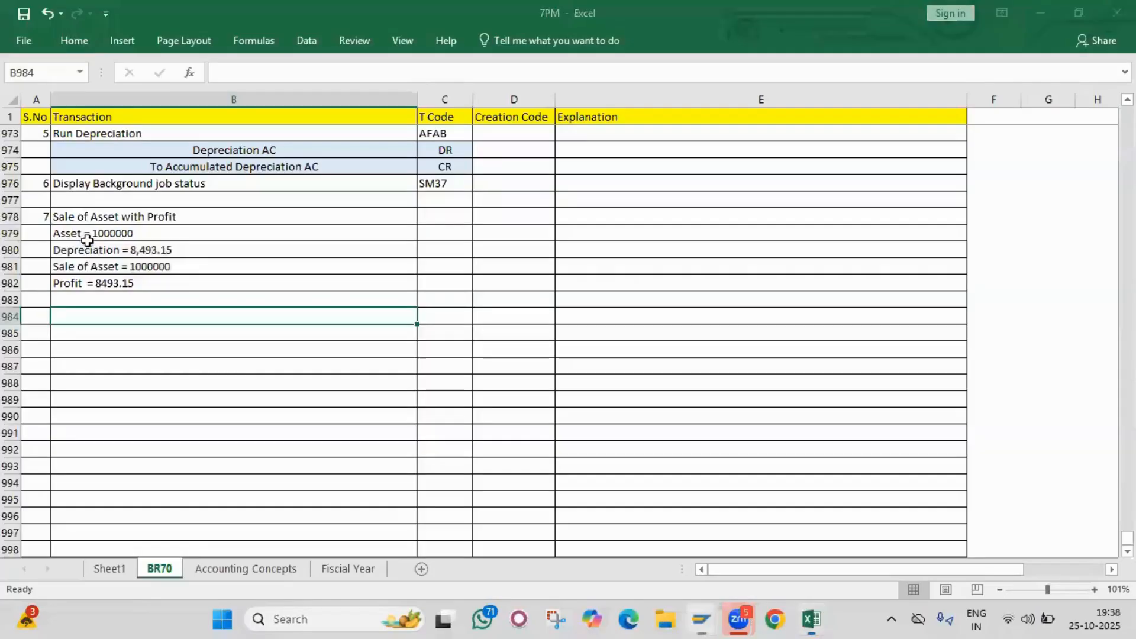
pyautogui.click(88, 214)
pyautogui.press('Tab')
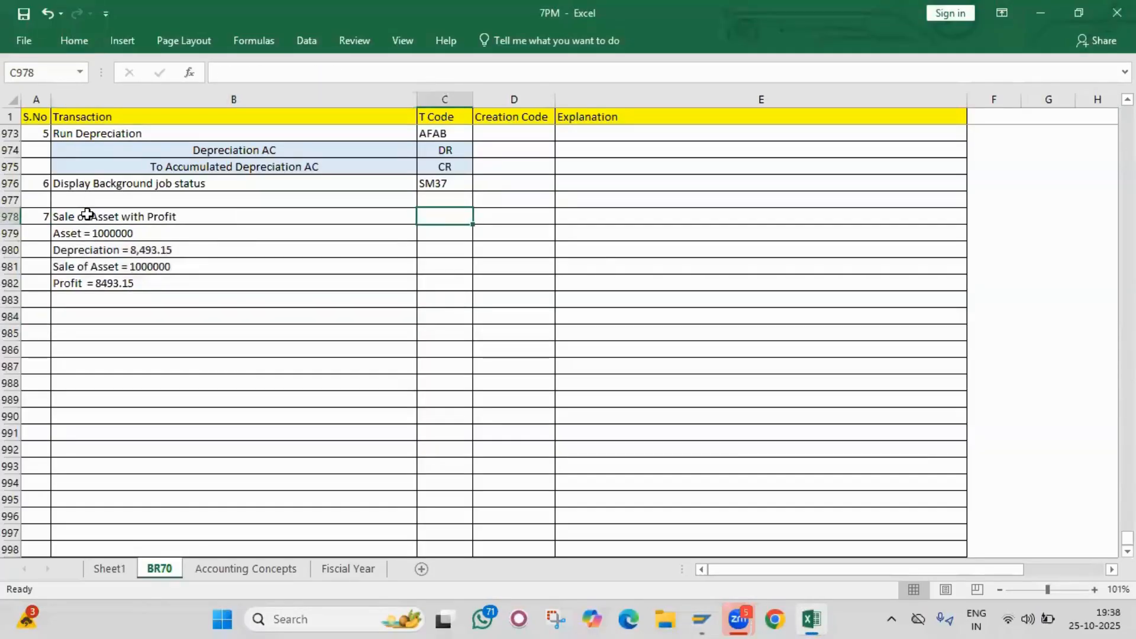
pyautogui.write('F-92')
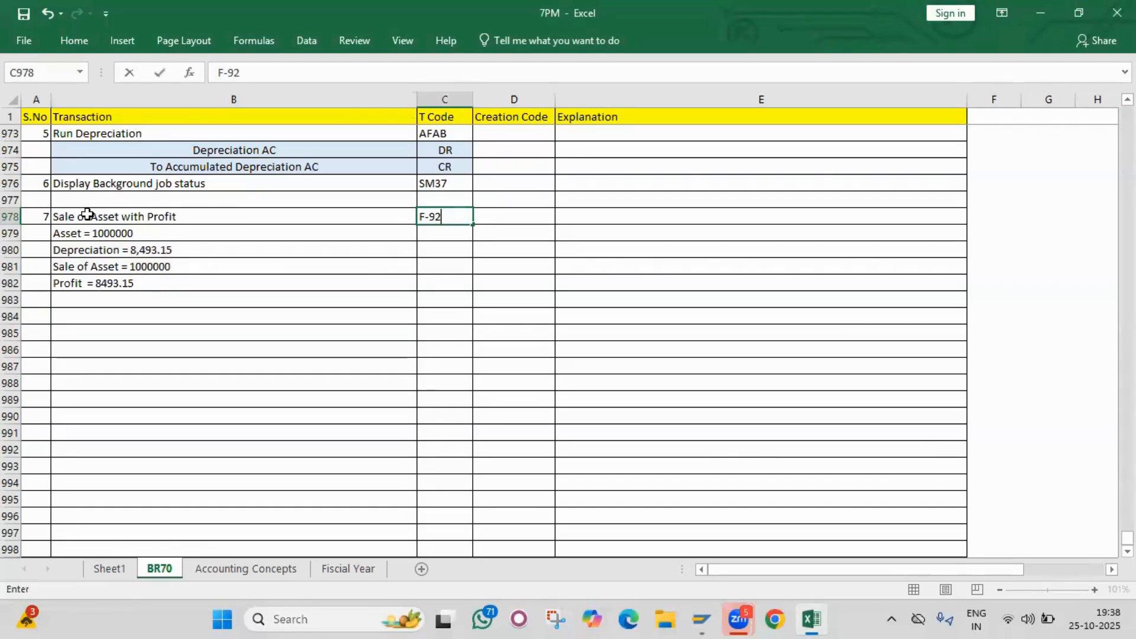
pyautogui.press('Return')
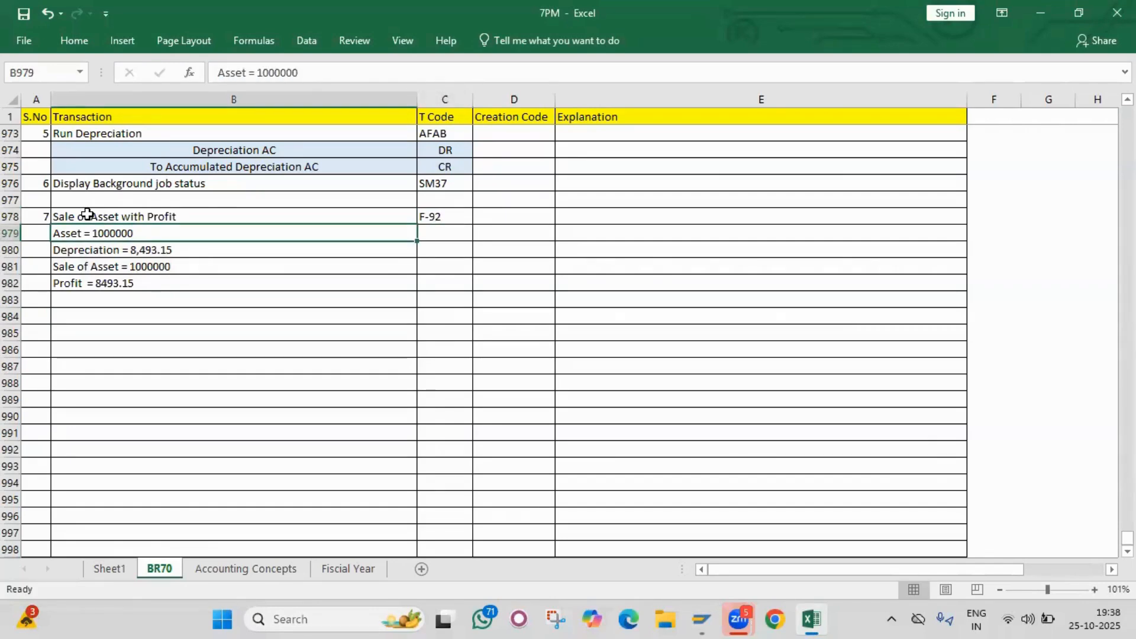
# Step: Switch to SAP, leave the depreciation document and open transaction F-92 for asset retirement from sale with customer
pyautogui.hotkey('alt', 'Tab')
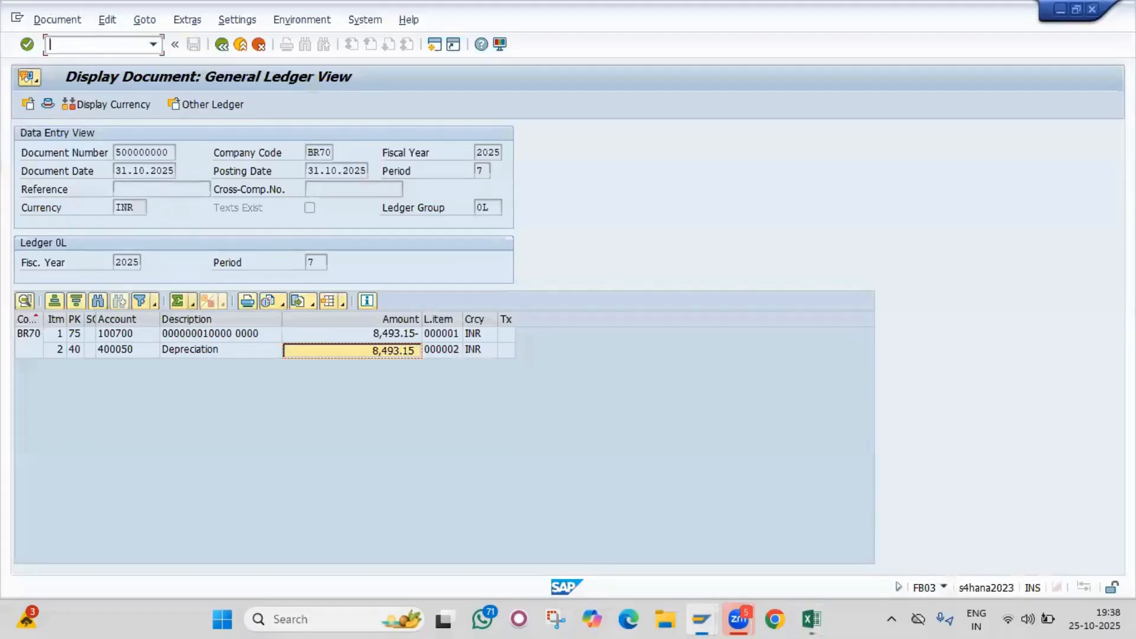
pyautogui.write('/n')
pyautogui.press('Return')
pyautogui.write('f-92')
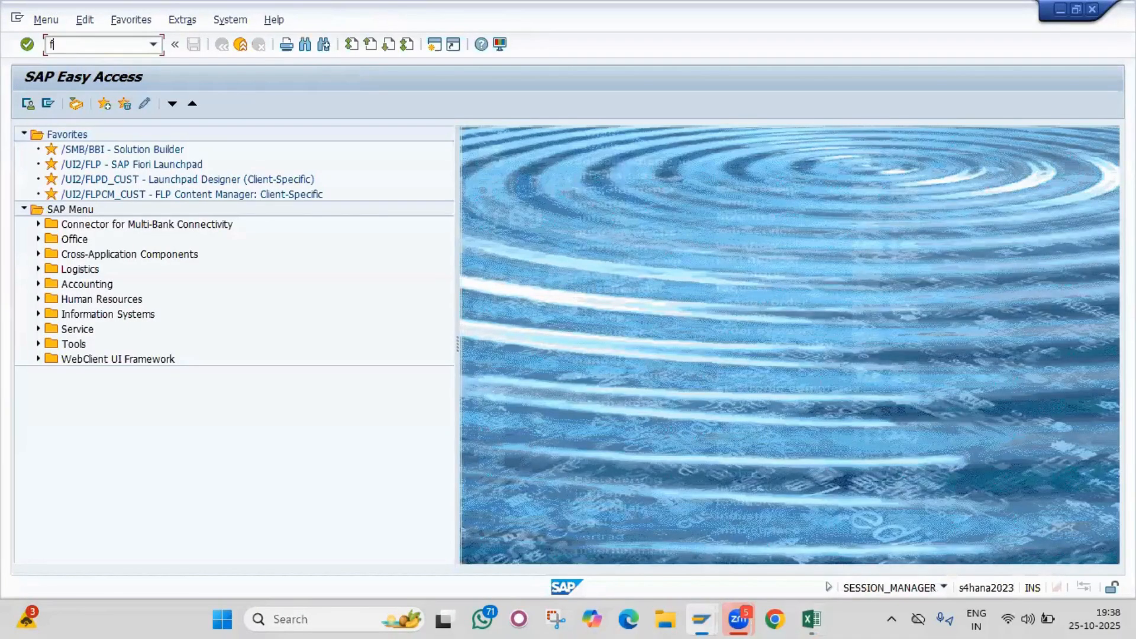
pyautogui.press('Return')
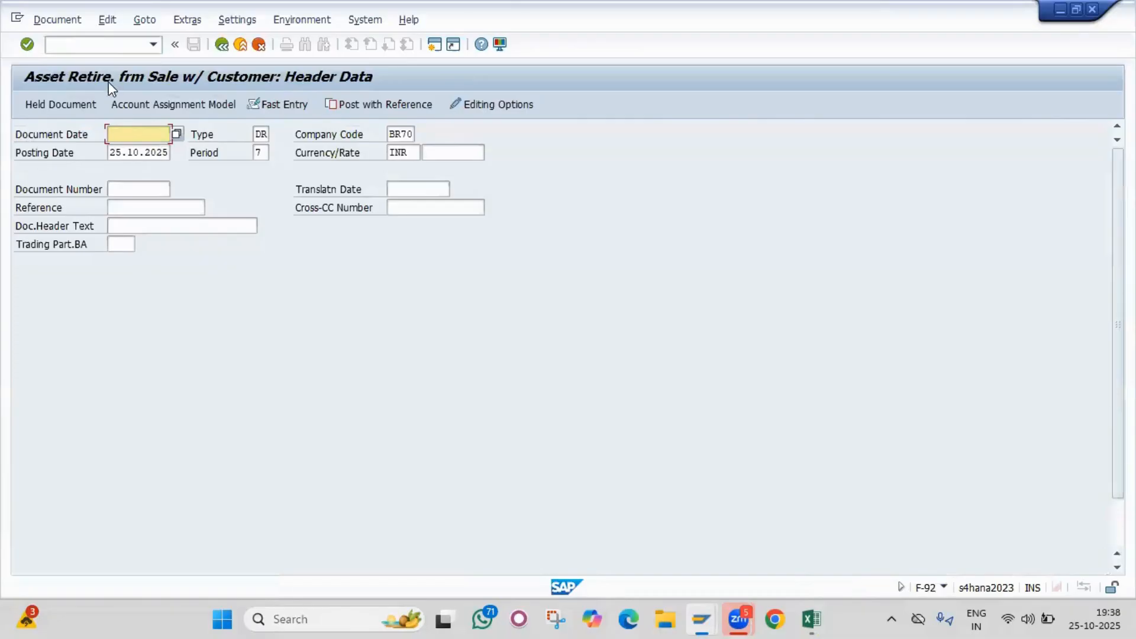
pyautogui.click(19, 135)
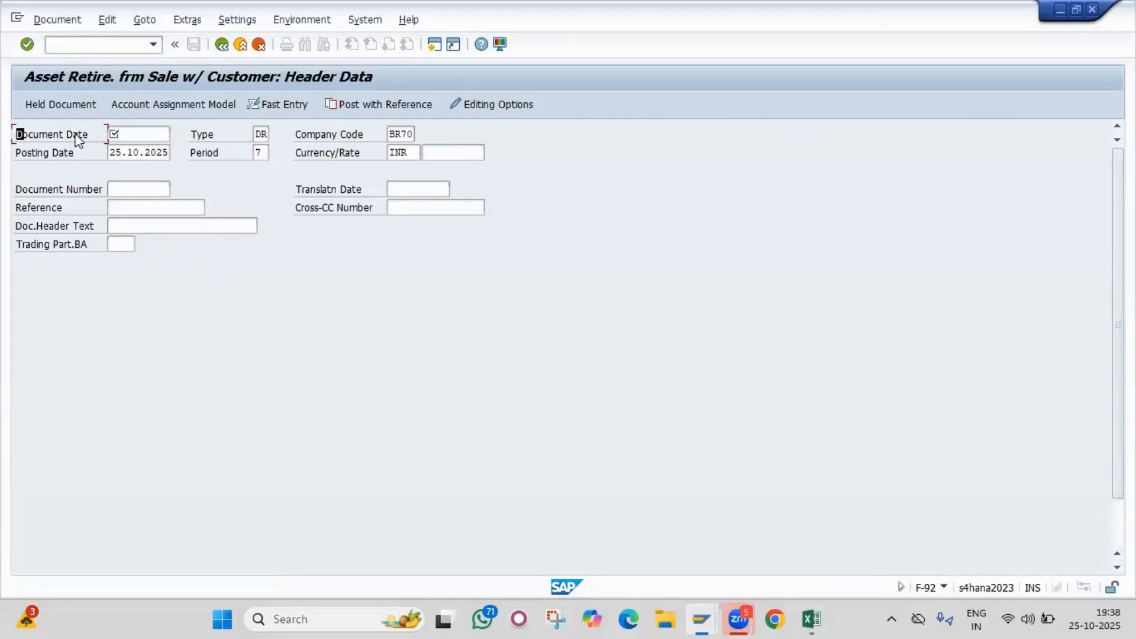
# Step: Set both the document date and the posting date of the asset sale to 31.10.2025
pyautogui.click(125, 133)
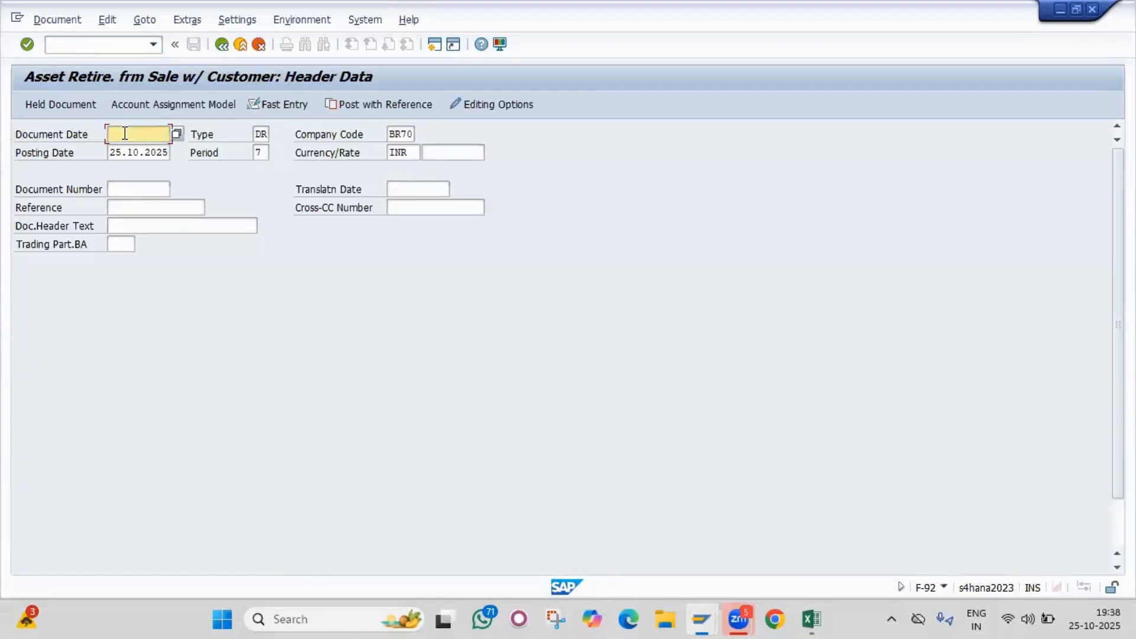
pyautogui.write('31.10.2025')
pyautogui.press('Tab')
pyautogui.press('Tab')
pyautogui.press('Tab')
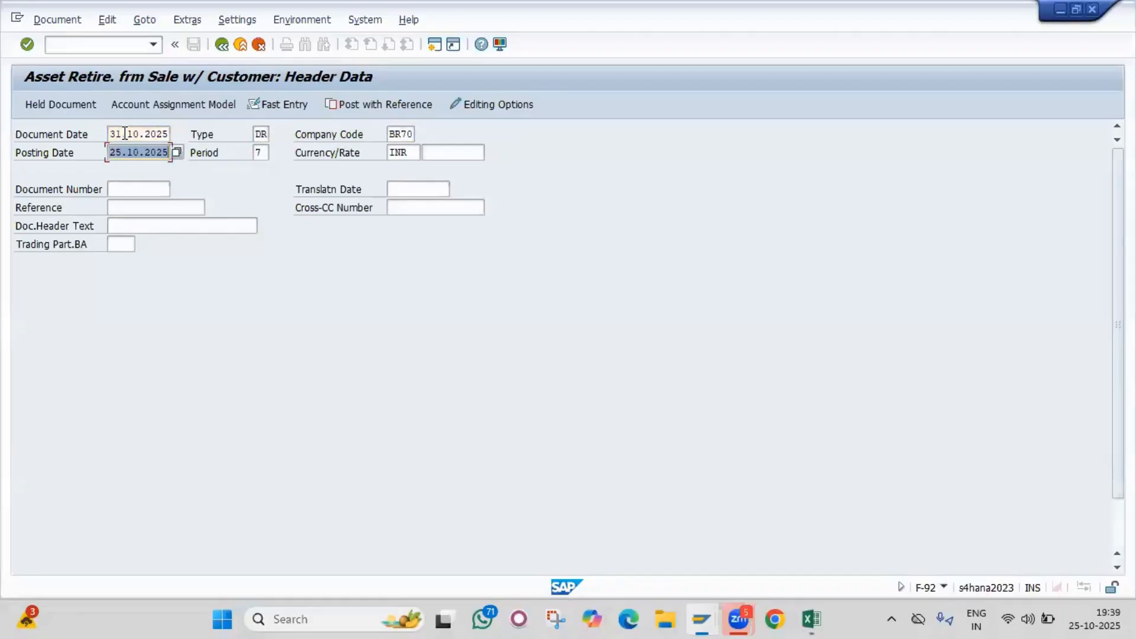
pyautogui.write('31.10')
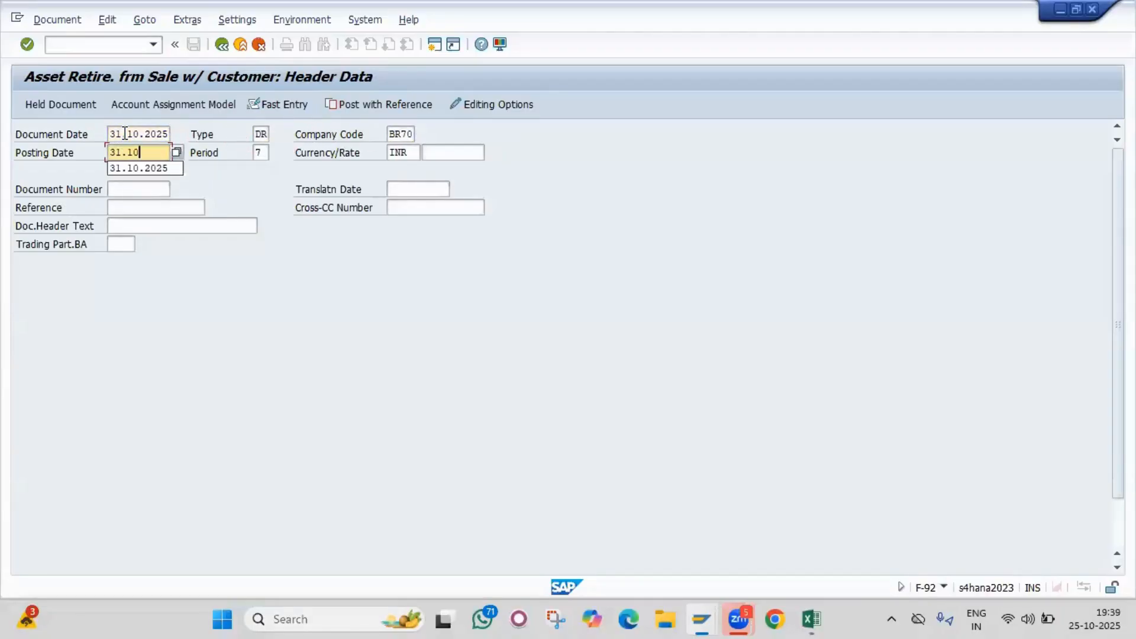
pyautogui.write('.2025')
pyautogui.press('Tab')
pyautogui.press('Tab')
pyautogui.press('Tab')
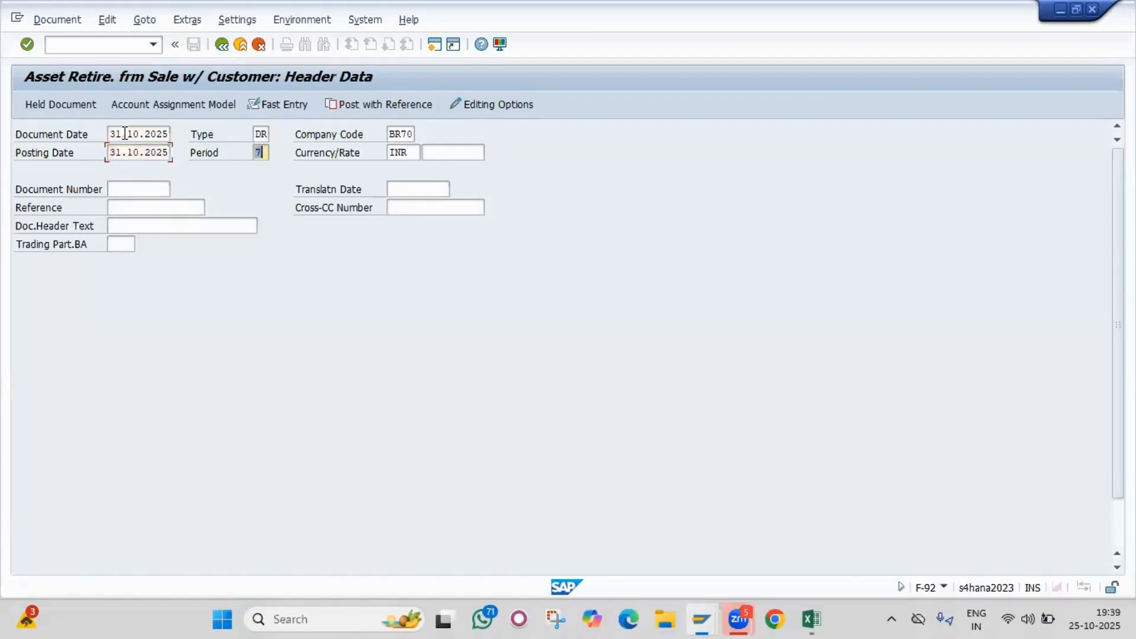
pyautogui.press('Tab')
pyautogui.press('Tab')
pyautogui.press('Tab')
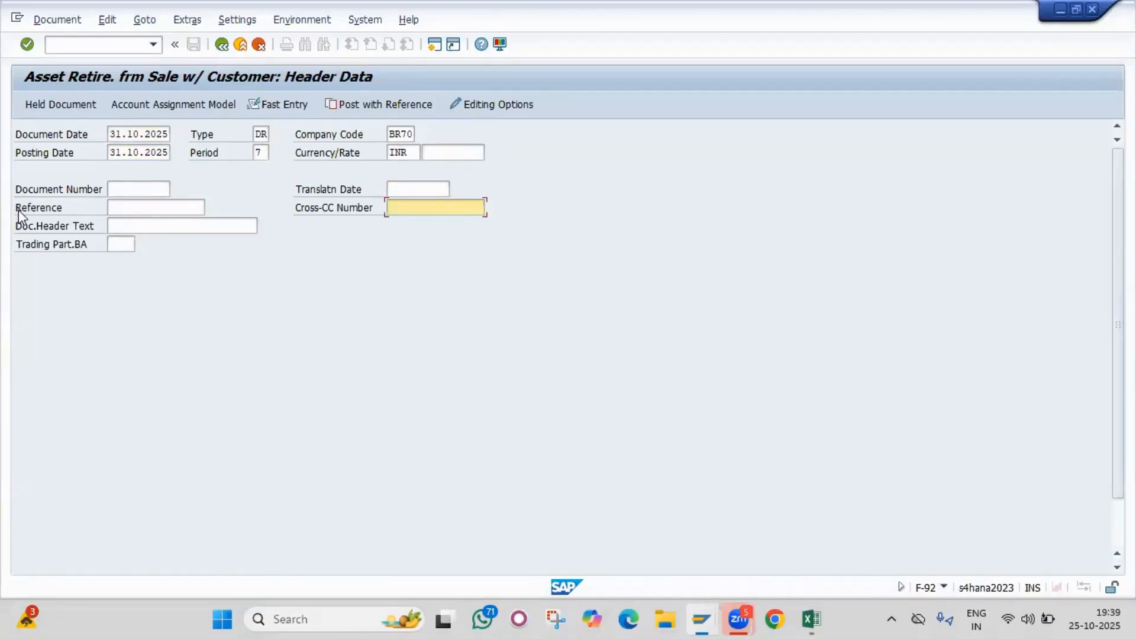
# Step: Look up company code BR70's customers, choose Reliance Industries Ltd as the first line item's account, and continue to the customer item
pyautogui.scroll(-1, 19, 210)
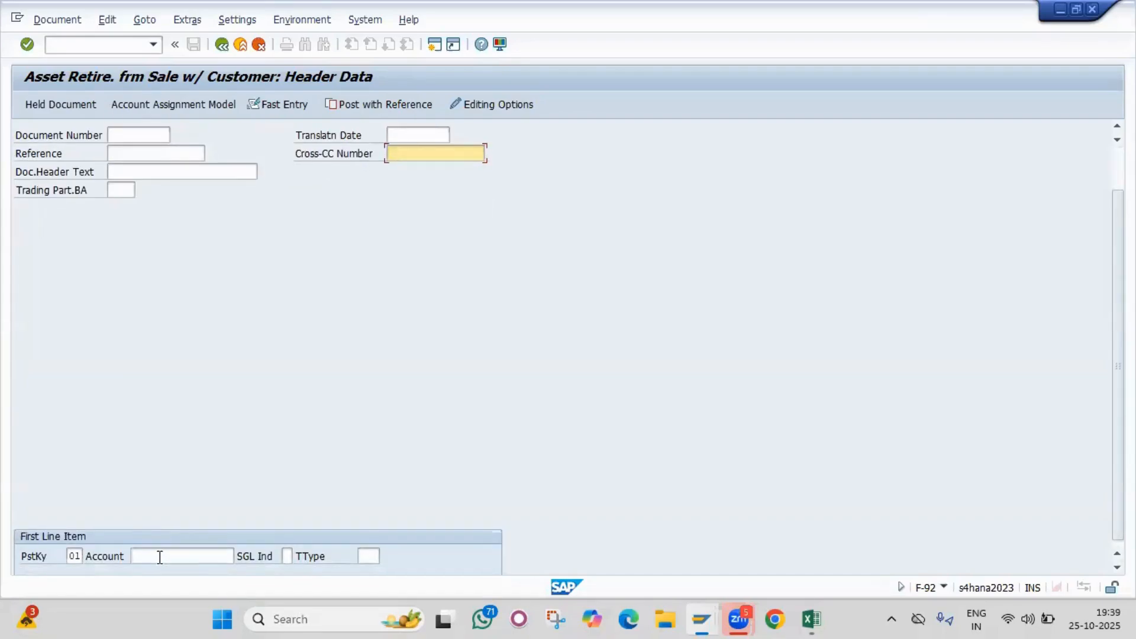
pyautogui.click(159, 558)
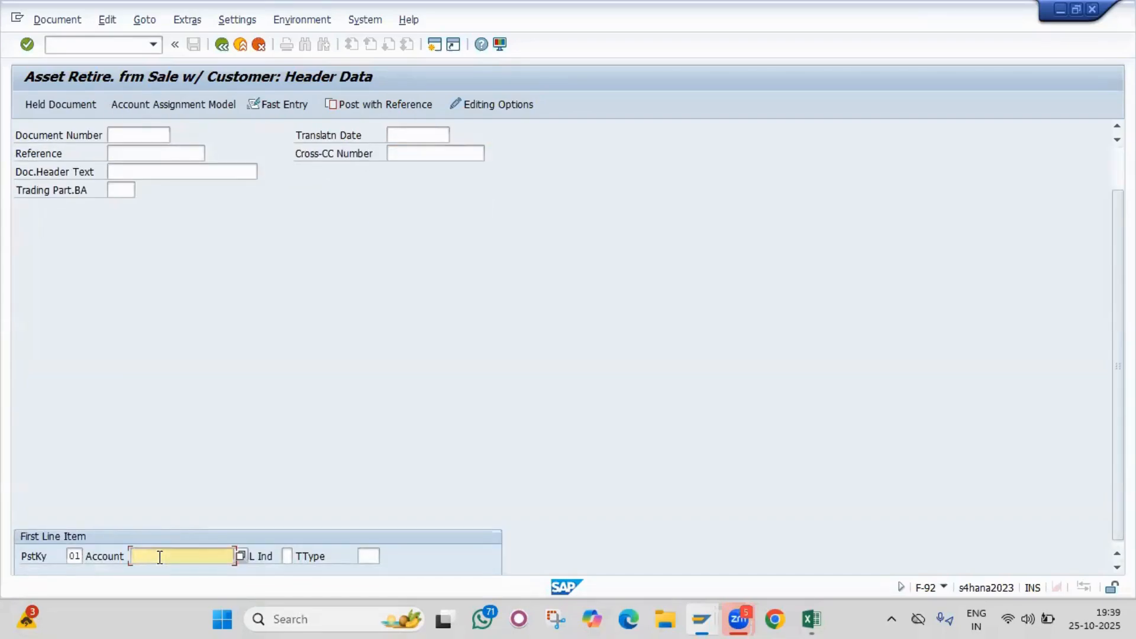
pyautogui.click(241, 556)
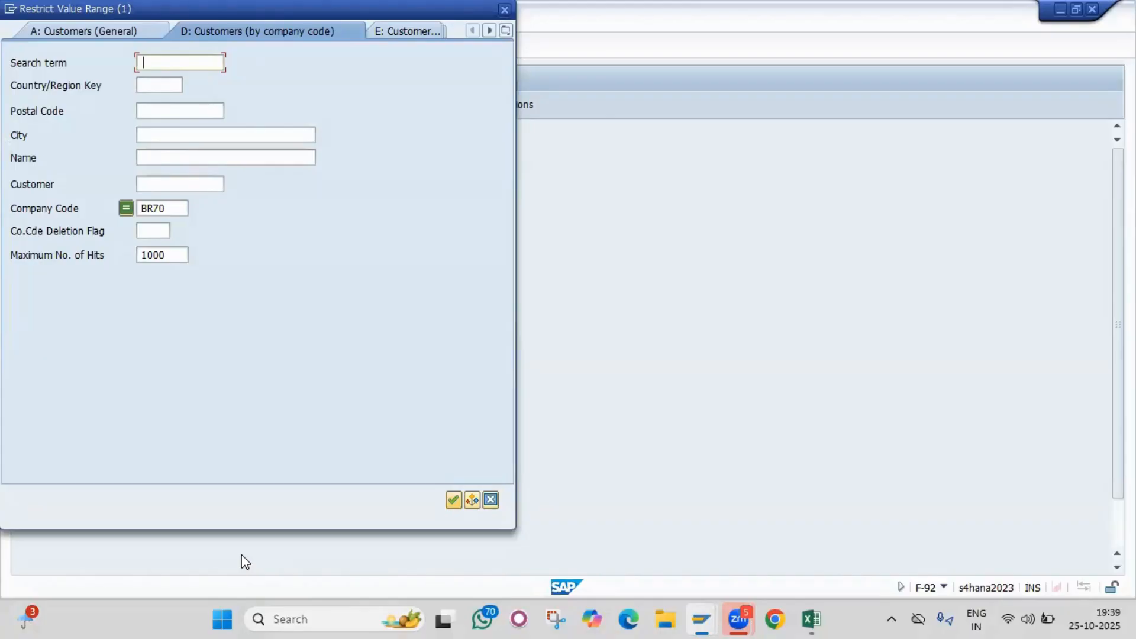
pyautogui.press('Return')
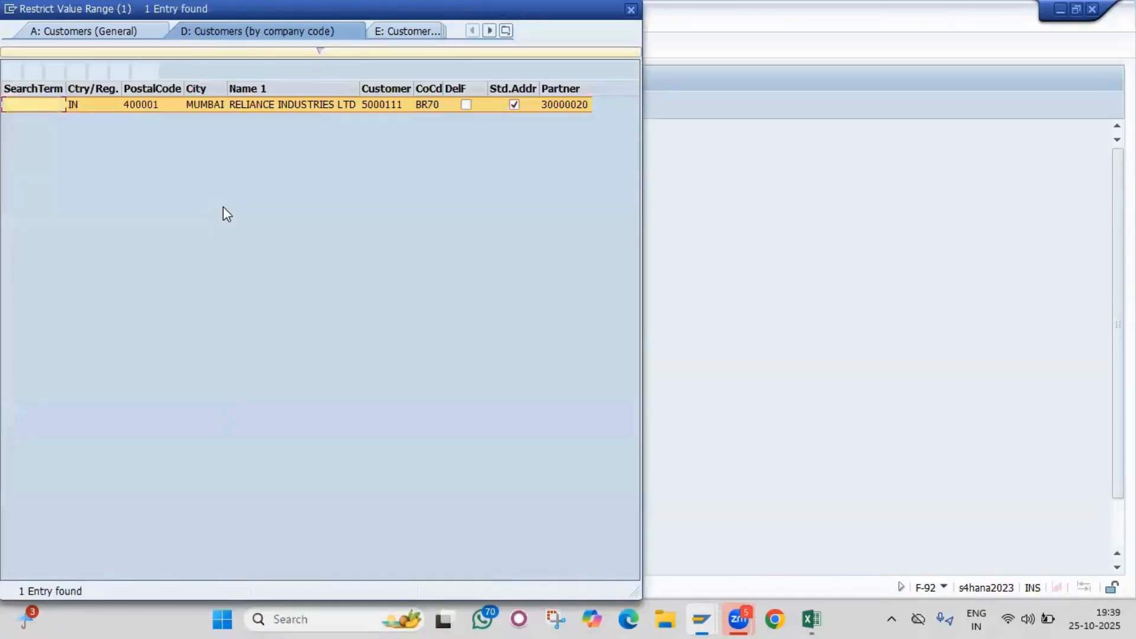
pyautogui.doubleClick(266, 104)
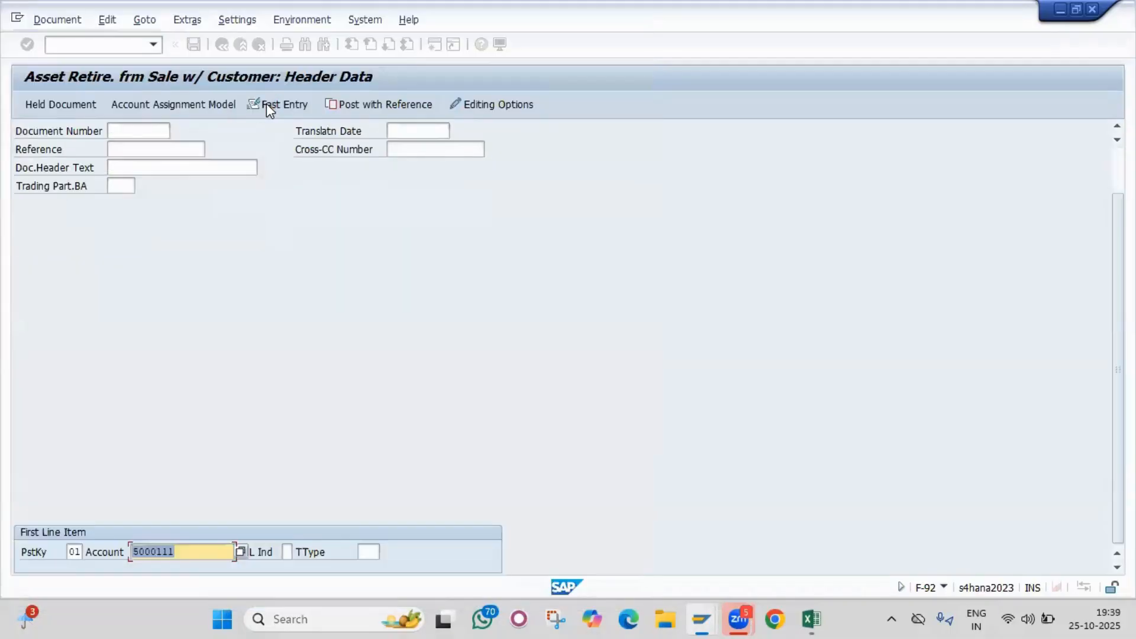
pyautogui.press('Return')
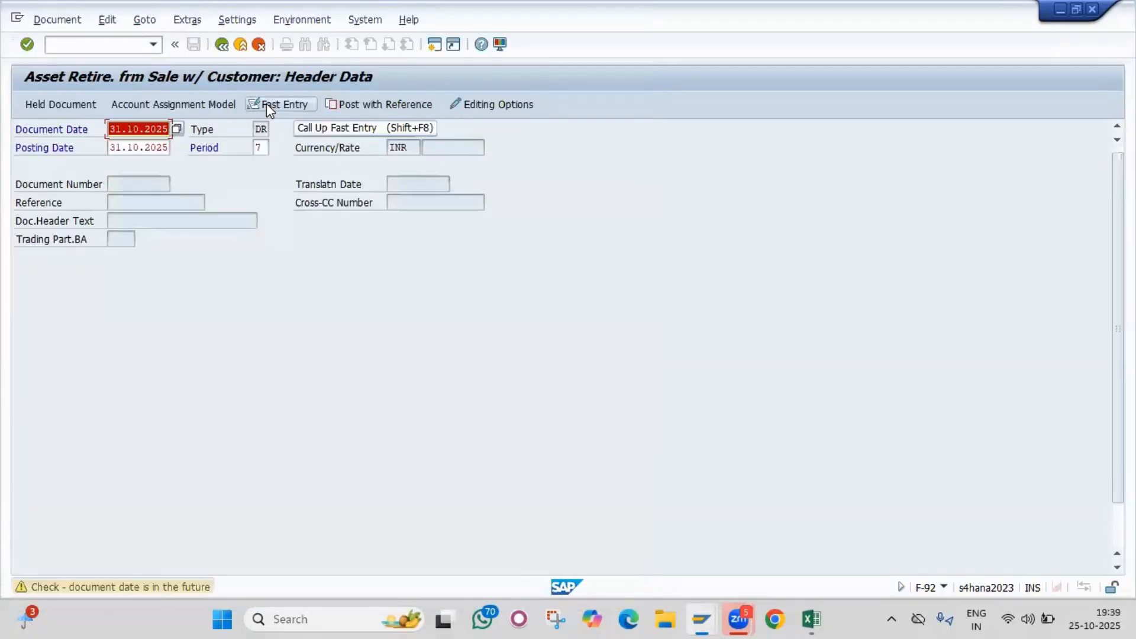
pyautogui.press('Return')
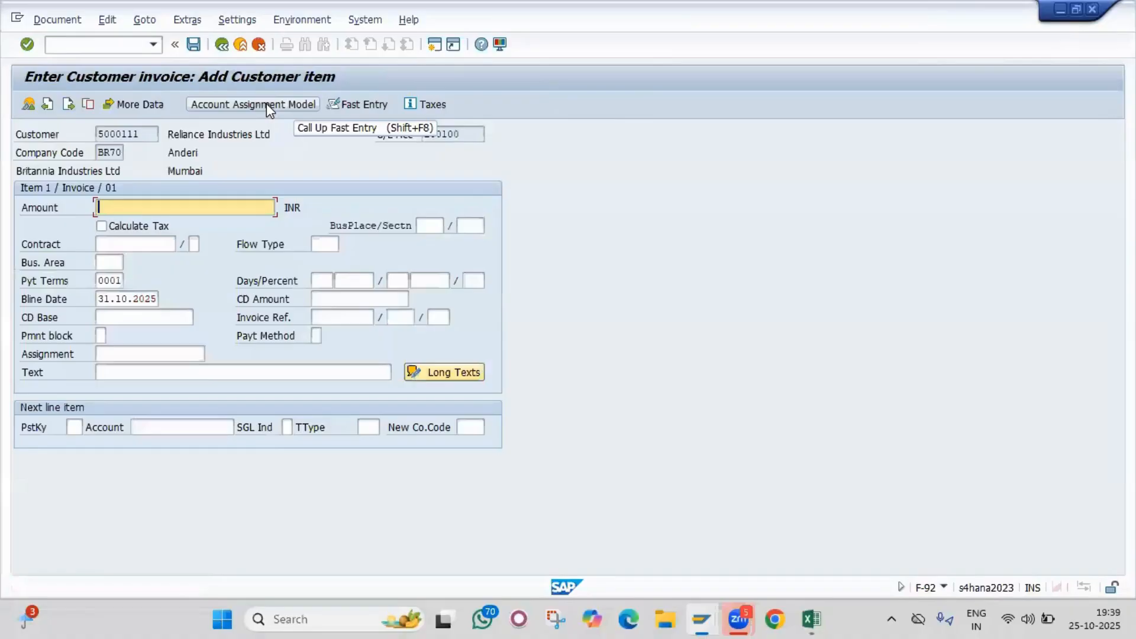
# Step: Enter an amount of 1000000 INR for the customer item
pyautogui.write('100000')
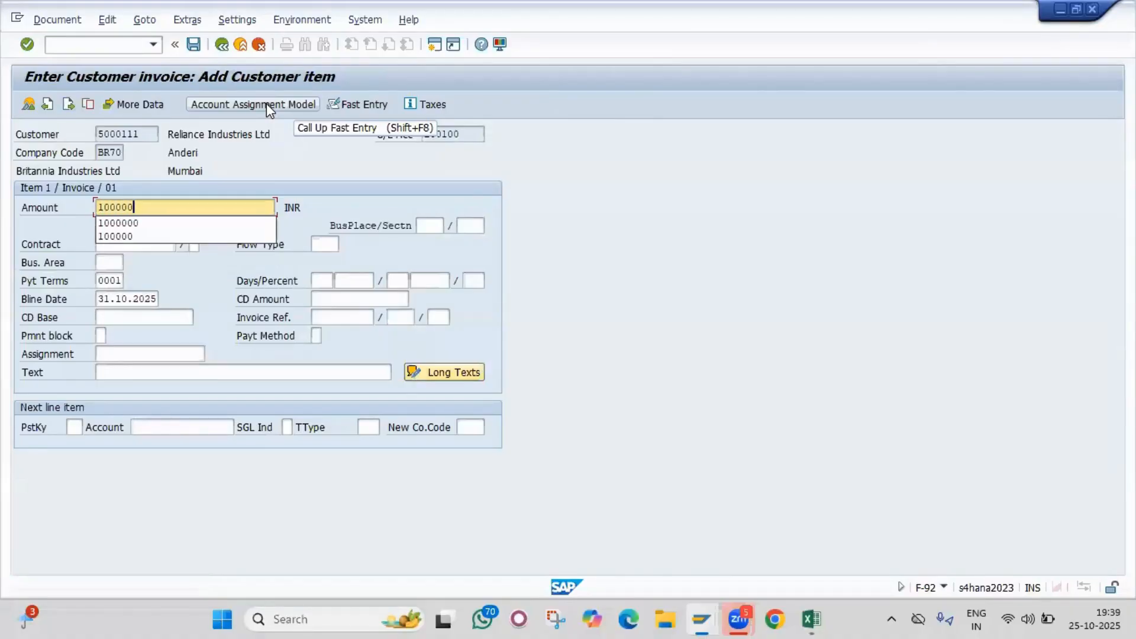
pyautogui.write('0')
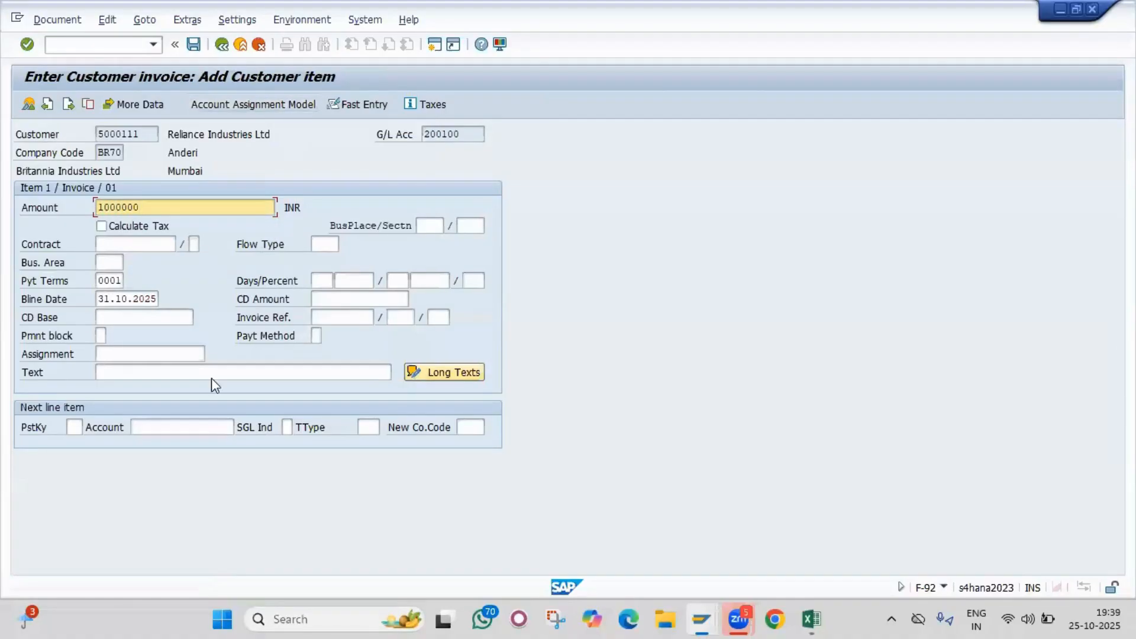
pyautogui.press('Return')
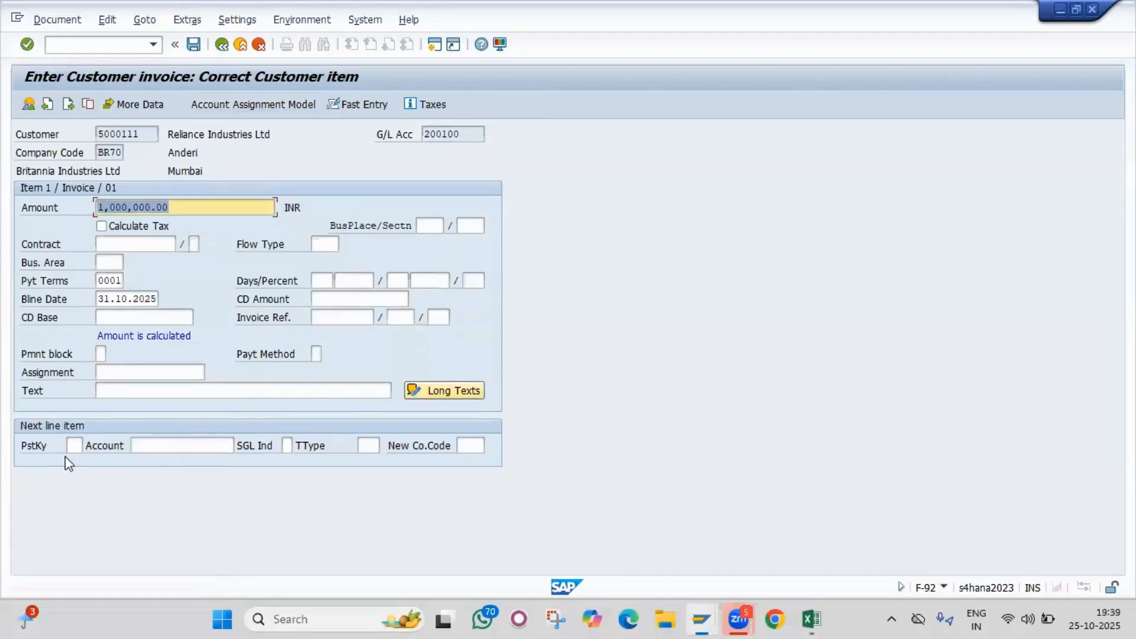
# Step: Add a next line item with posting key 50 and G/L account 300400 (Asset Sales Revenue AC), searching the accounts with 3*
pyautogui.click(74, 446)
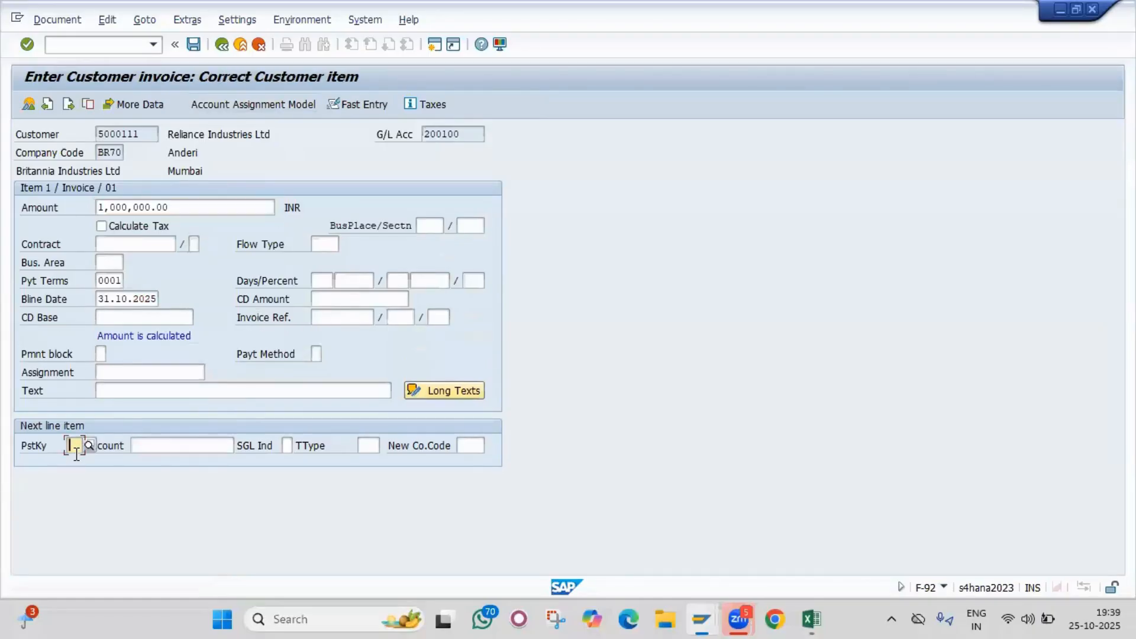
pyautogui.write('50')
pyautogui.press('Tab')
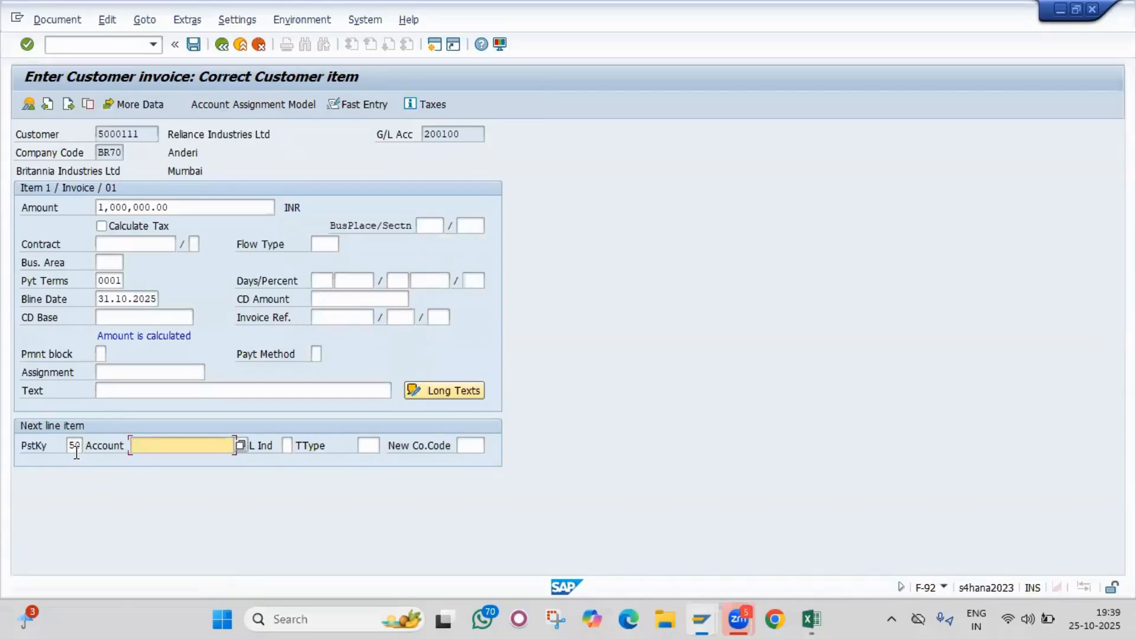
pyautogui.click(240, 447)
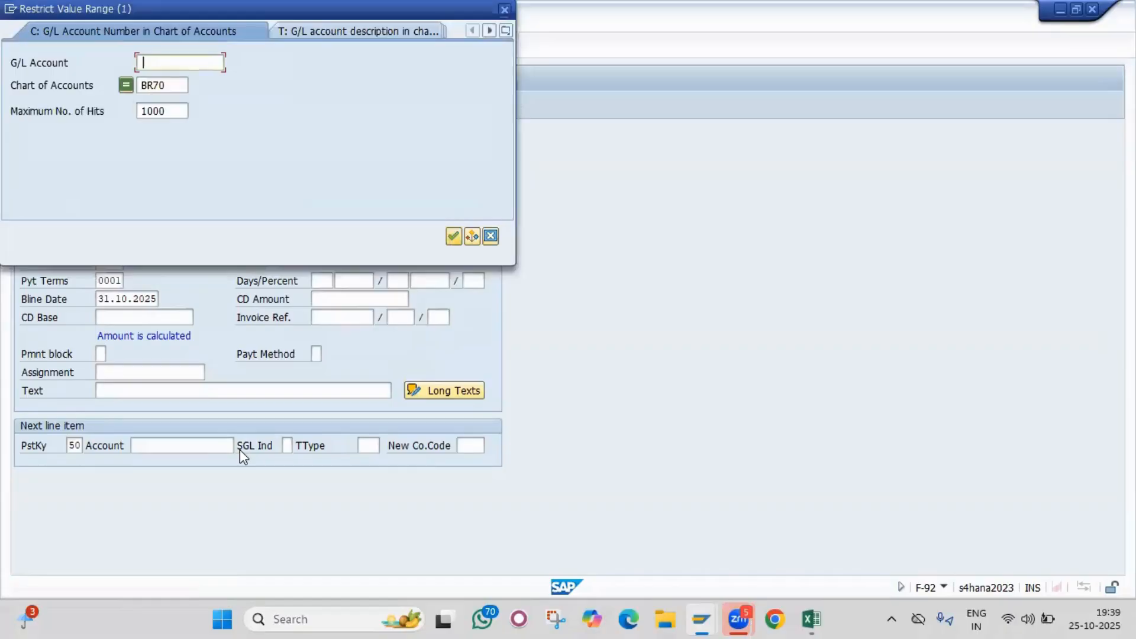
pyautogui.write('3*')
pyautogui.press('Return')
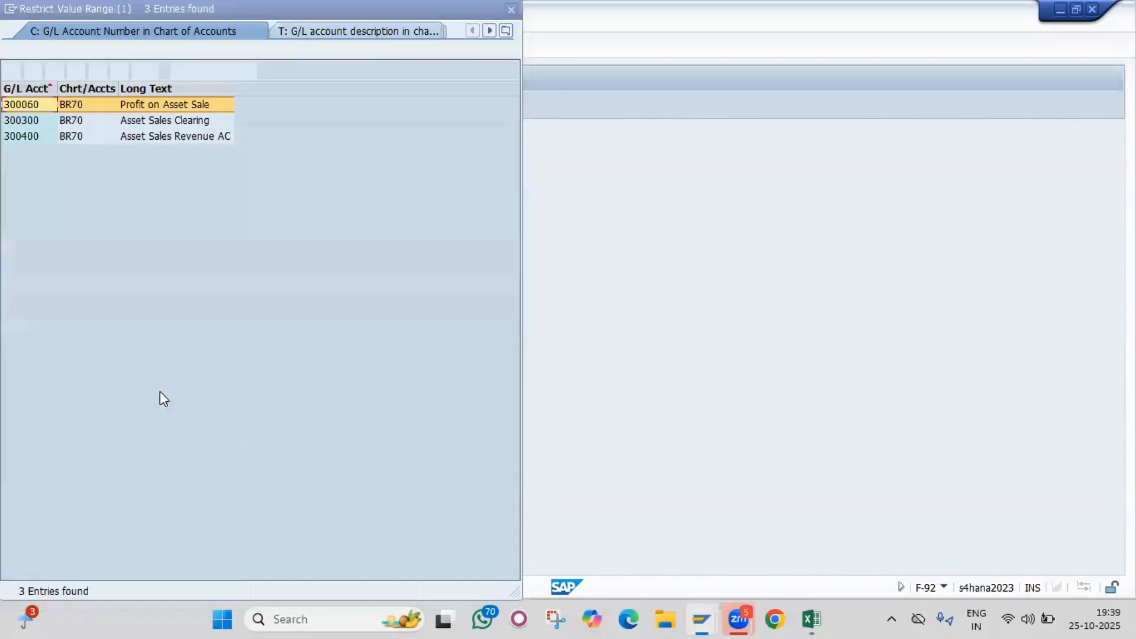
pyautogui.doubleClick(140, 141)
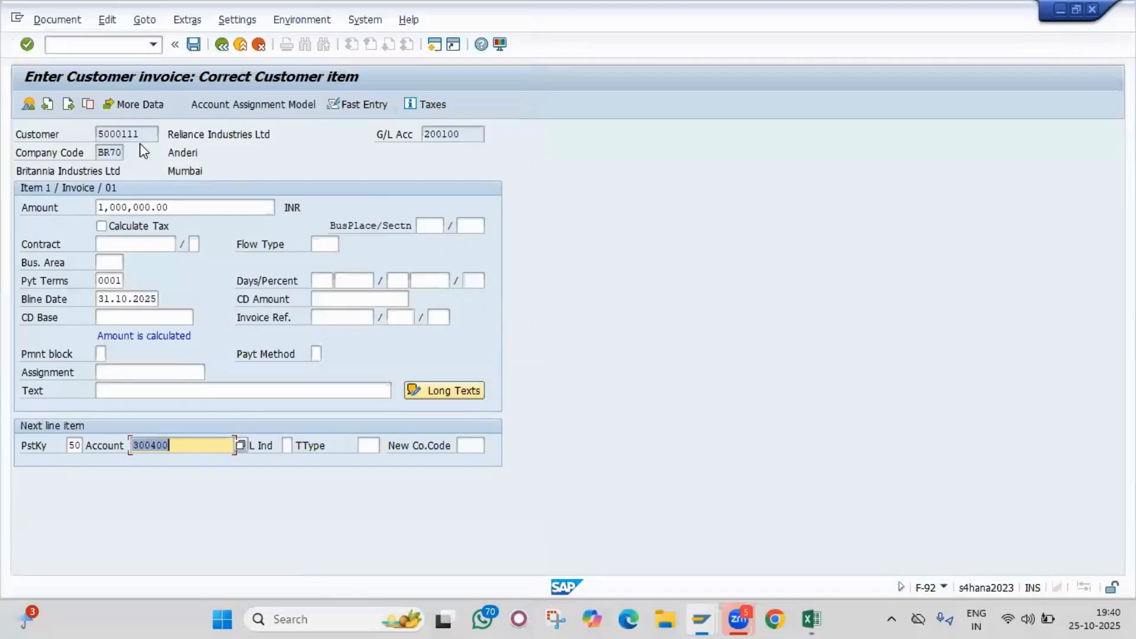
pyautogui.press('Return')
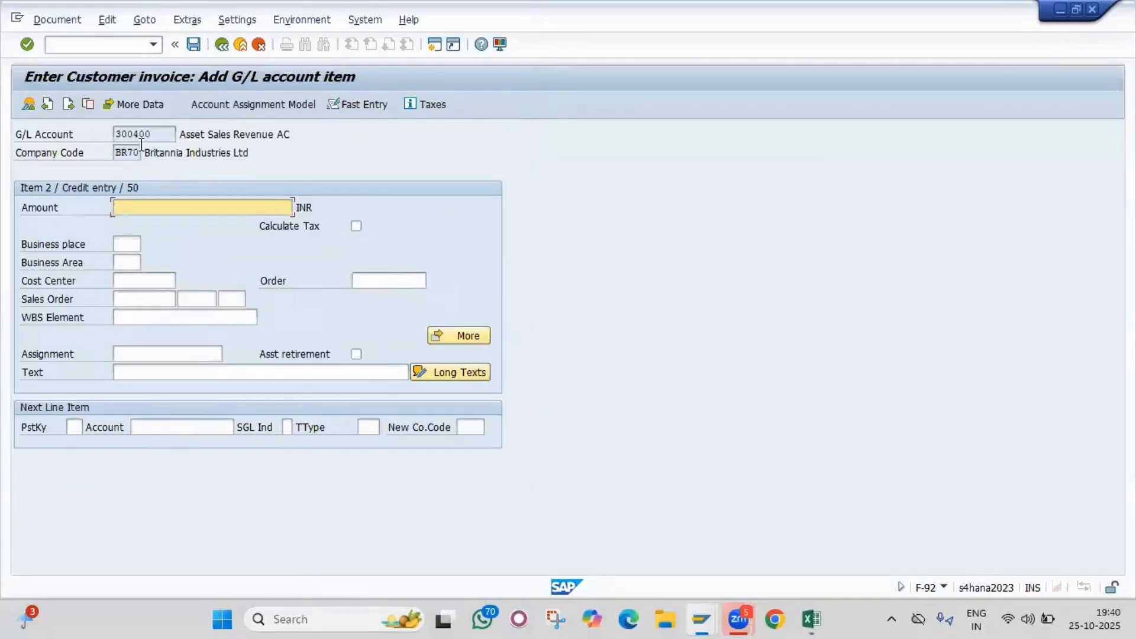
# Step: Enter * as the revenue item's amount, mark it as an asset retirement, and open the retirement details
pyautogui.write('*')
pyautogui.press('Return')
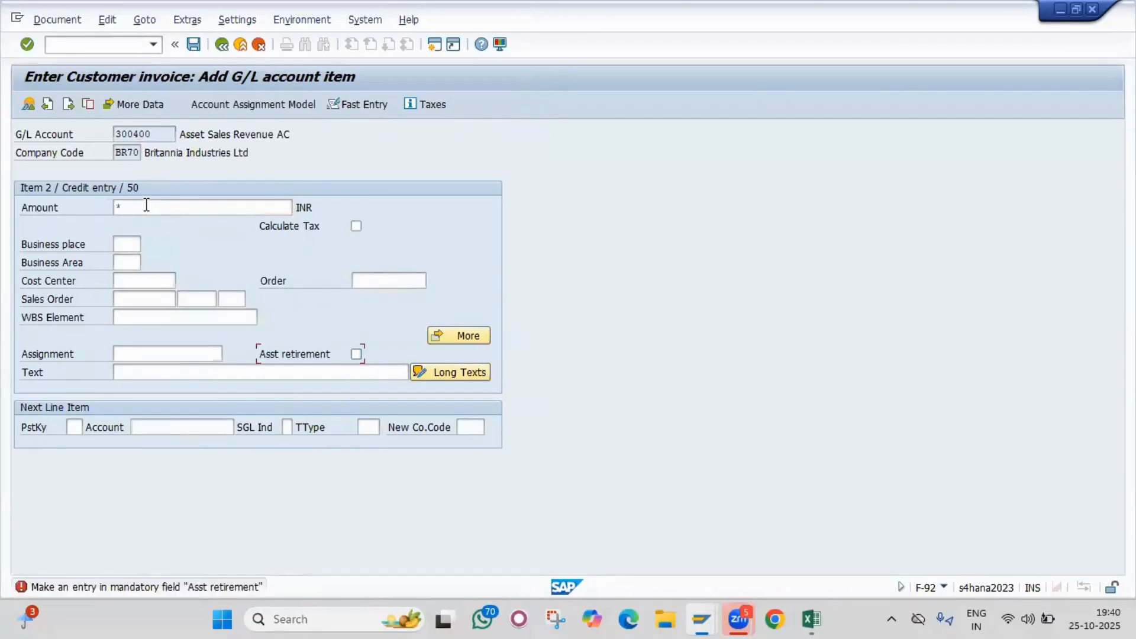
pyautogui.click(146, 205)
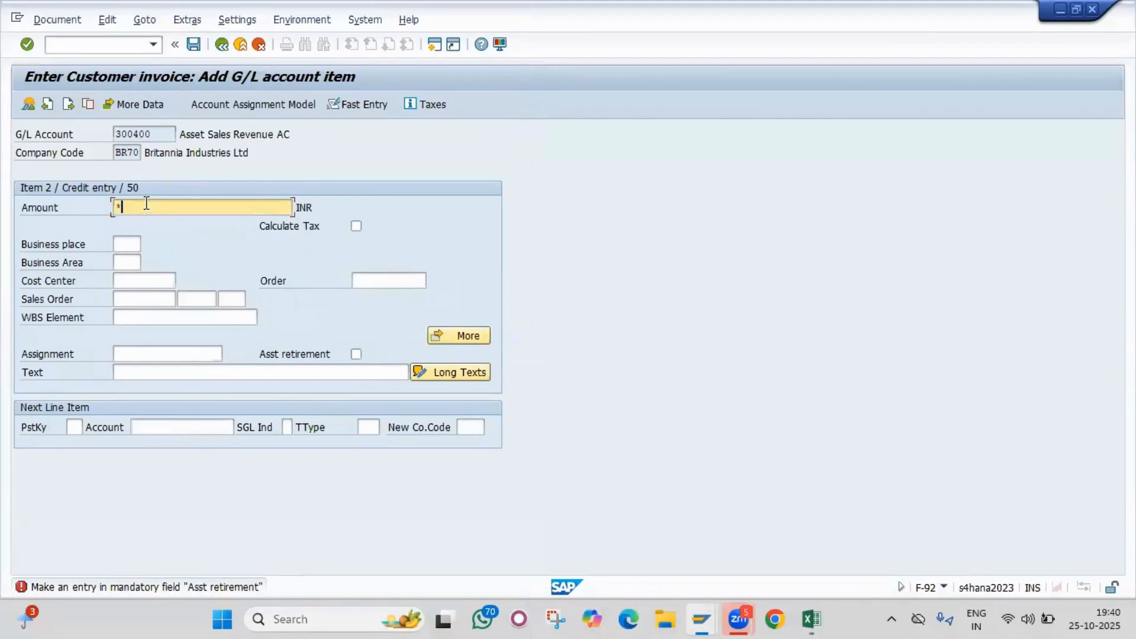
pyautogui.click(260, 355)
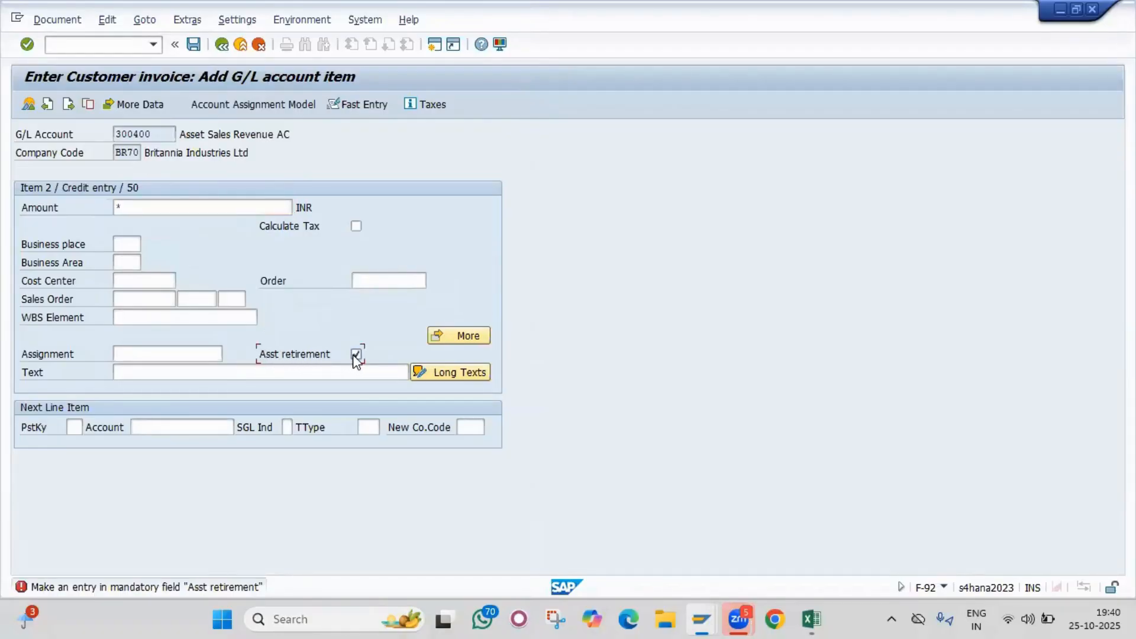
pyautogui.press('Return')
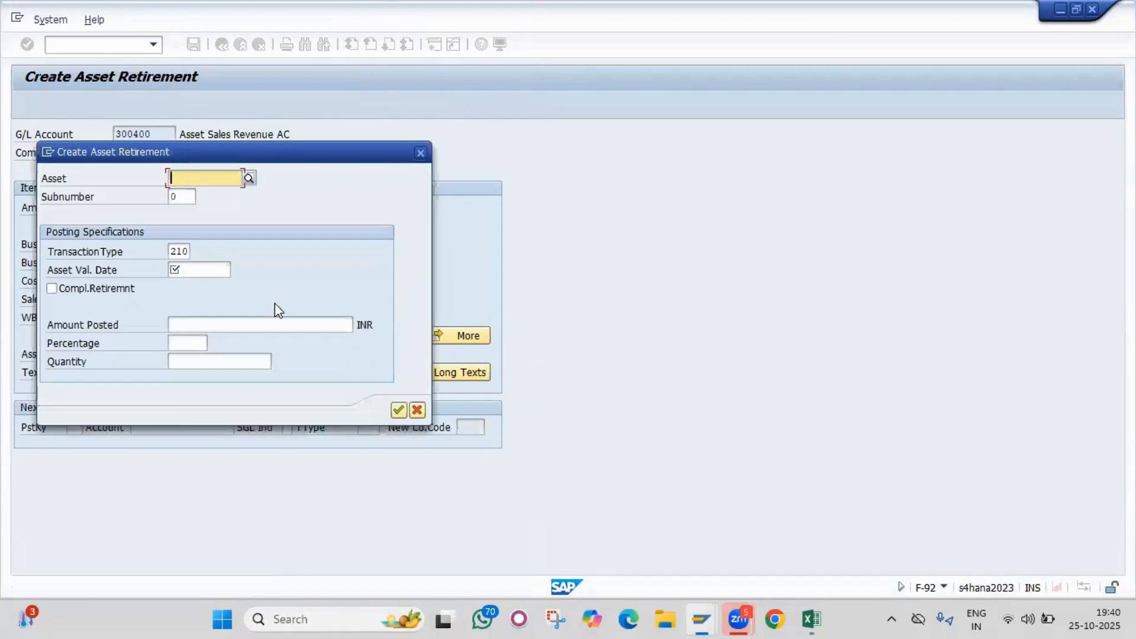
# Step: Select asset 10000 with subnumber 0 for the retirement and check transaction type 210
pyautogui.write('10000')
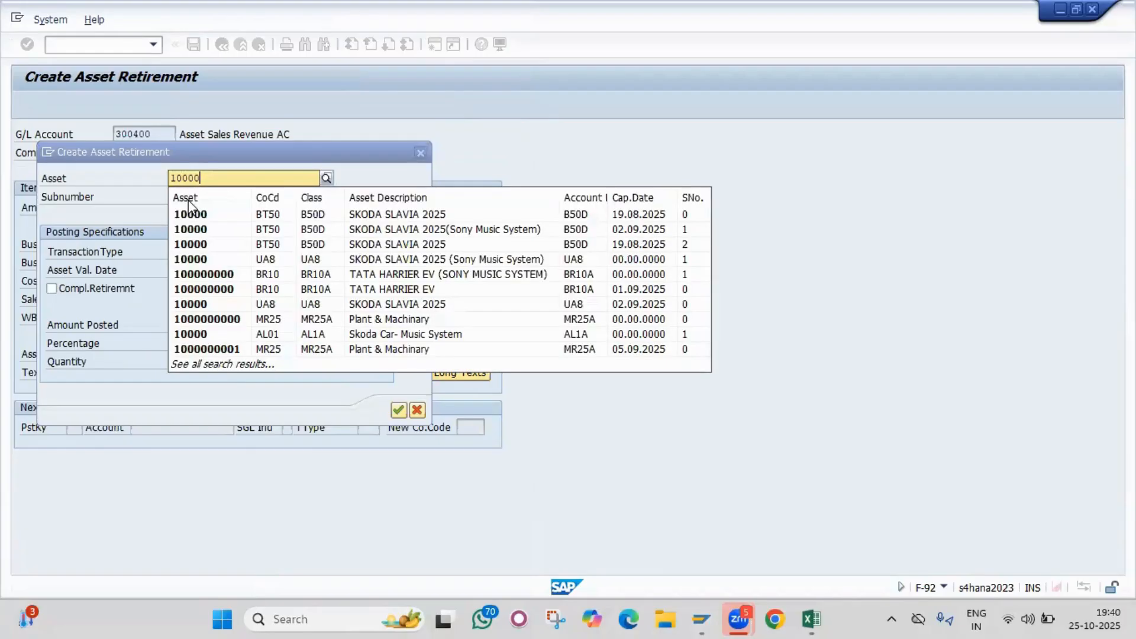
pyautogui.click(190, 214)
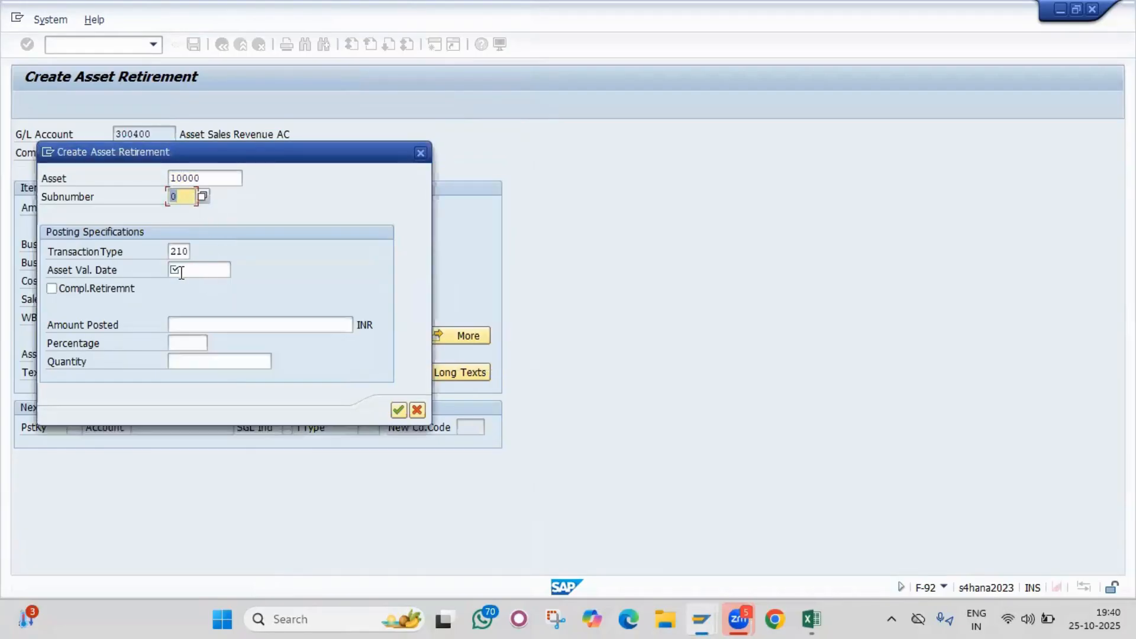
pyautogui.moveTo(53, 252); pyautogui.dragTo(148, 253)
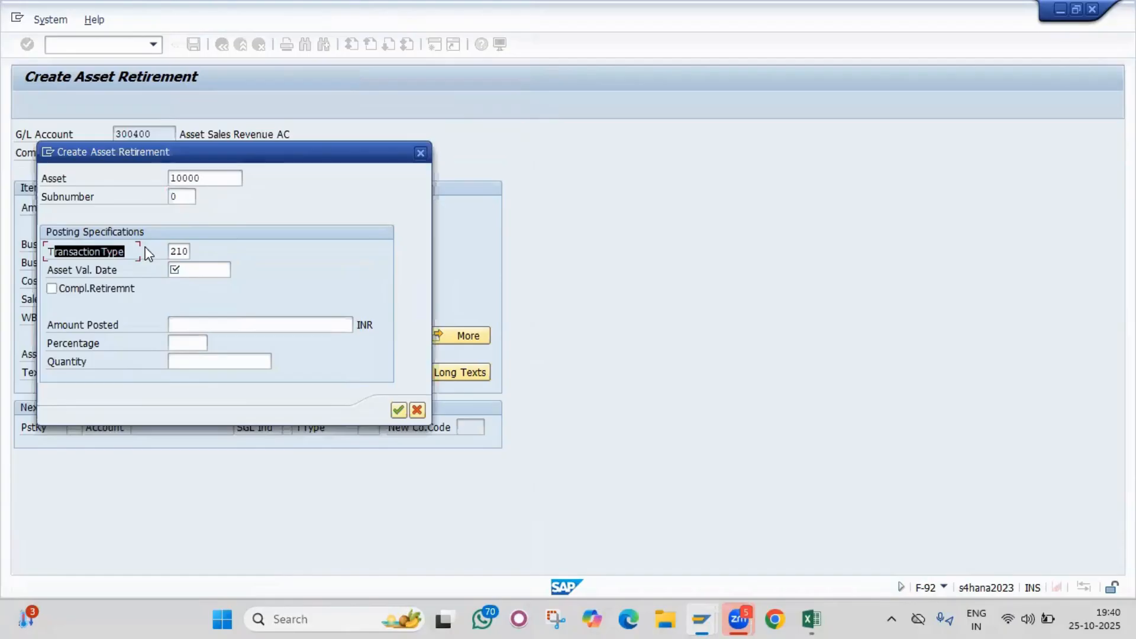
pyautogui.doubleClick(181, 251)
pyautogui.click(180, 248)
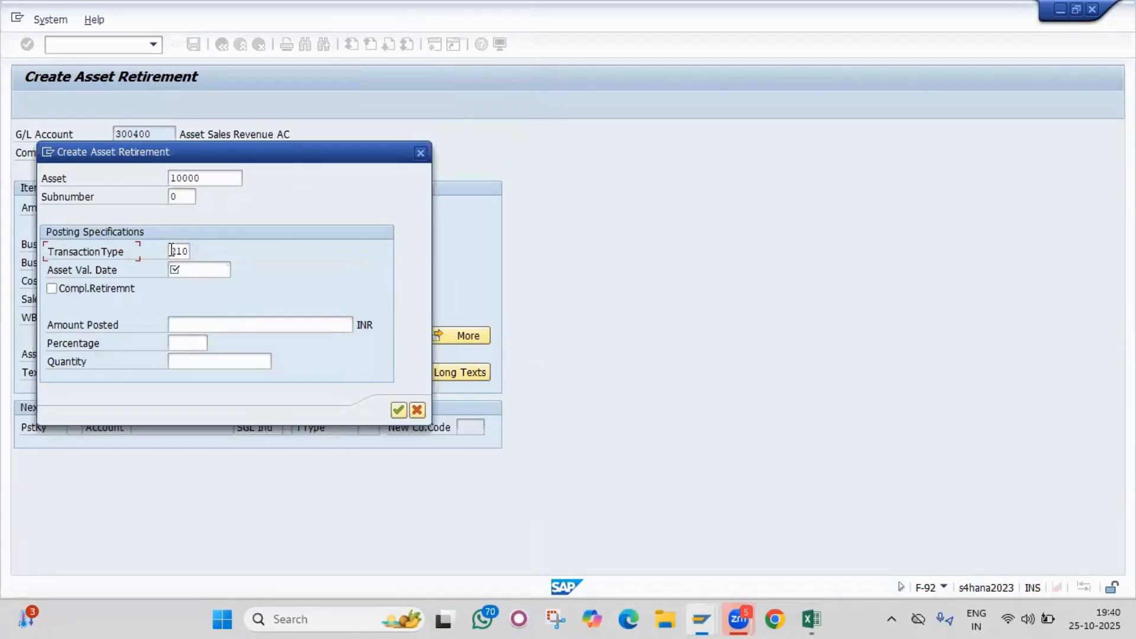
pyautogui.doubleClick(189, 251)
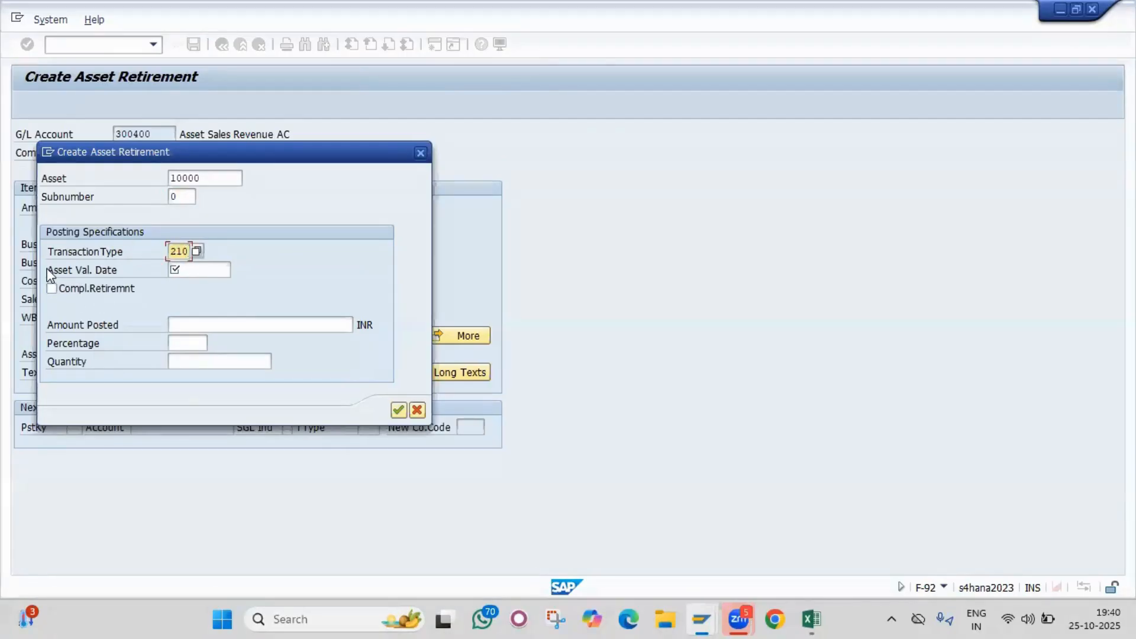
# Step: Enter the asset value date, mark the asset for complete retirement, and confirm the retirement details
pyautogui.moveTo(47, 273); pyautogui.dragTo(132, 274)
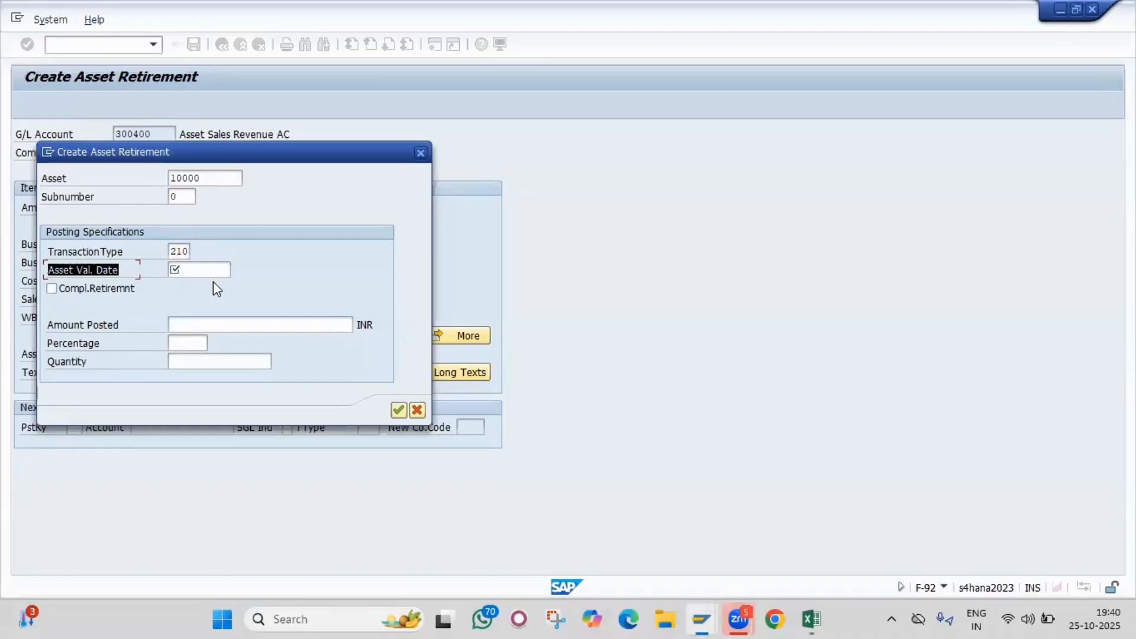
pyautogui.click(202, 268)
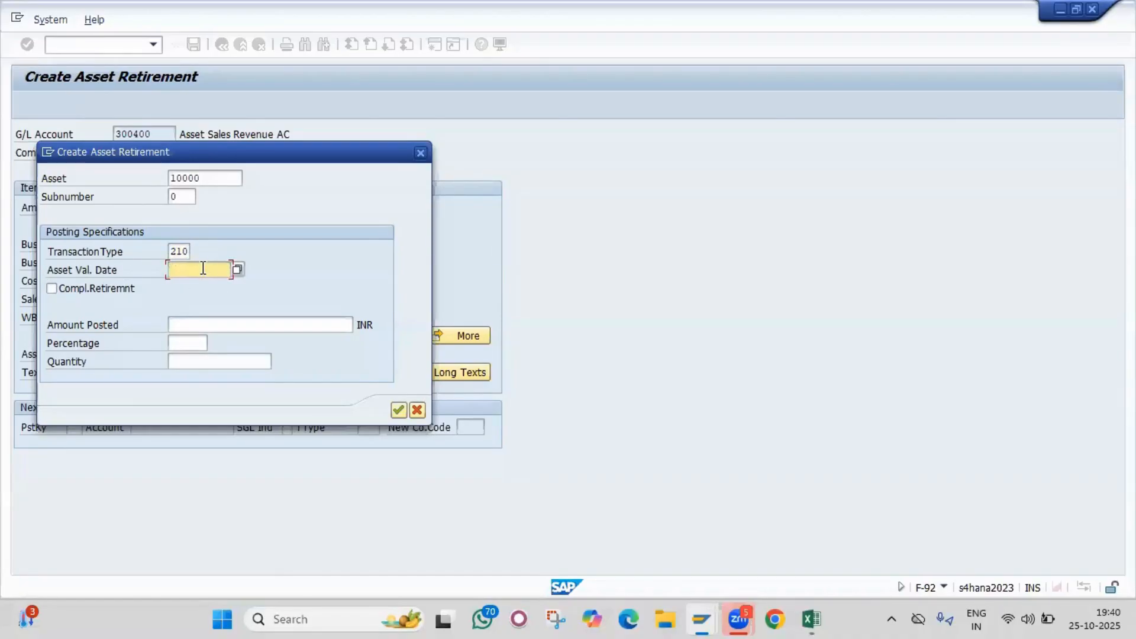
pyautogui.write('01')
pyautogui.press('Down')
pyautogui.press('Return')
pyautogui.click(52, 288)
pyautogui.click(398, 409)
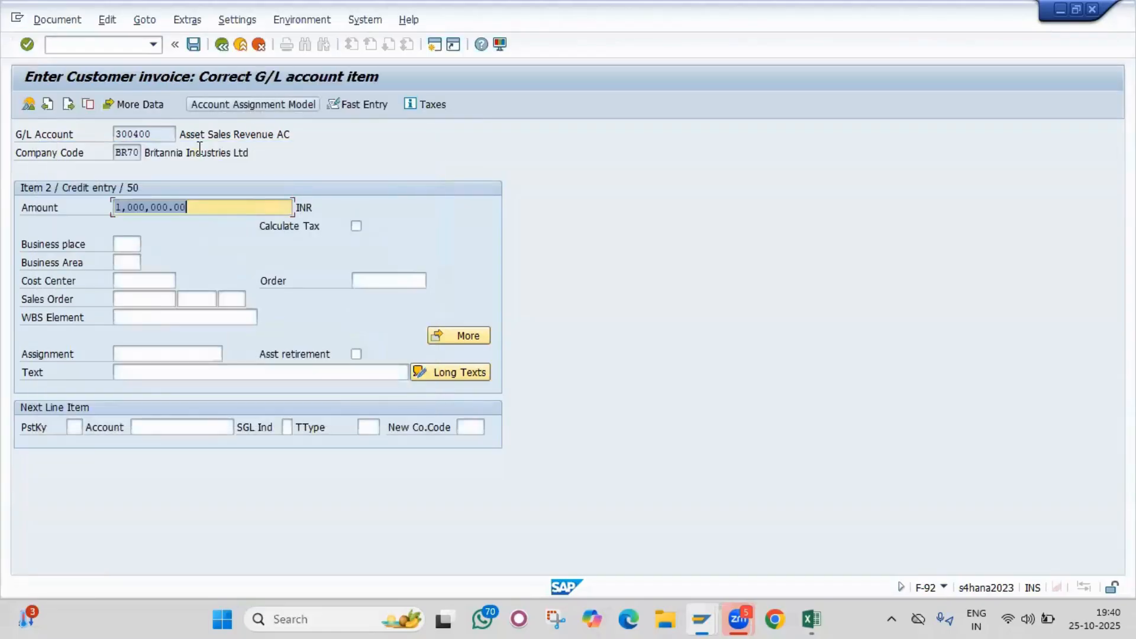
# Step: Display the document overview and examine its asset accounting line items
pyautogui.click(30, 105)
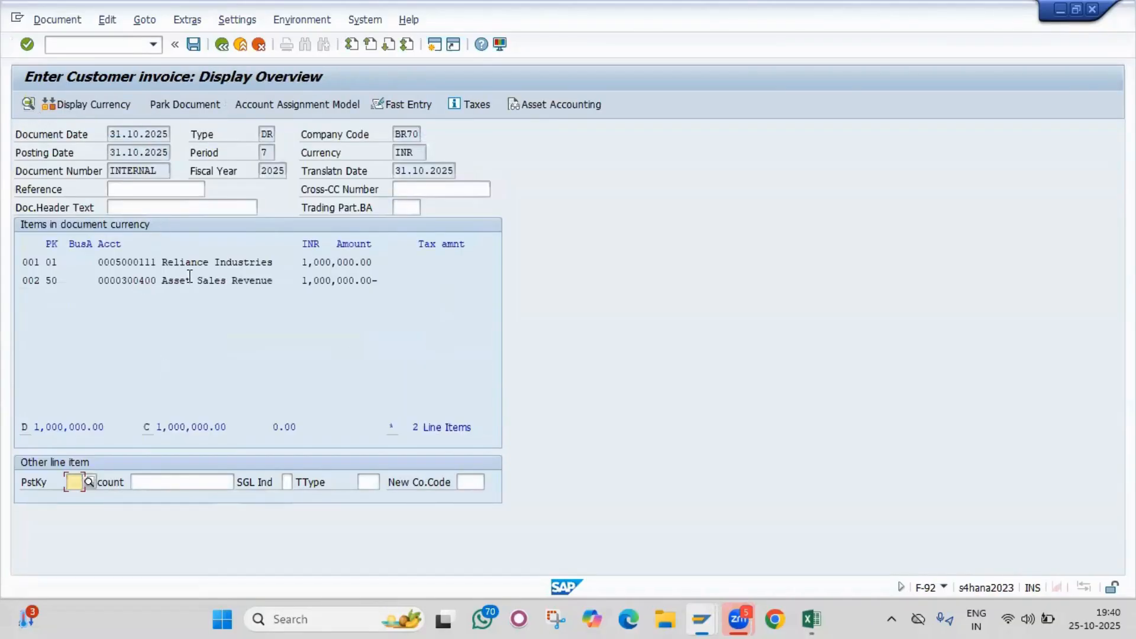
pyautogui.click(561, 104)
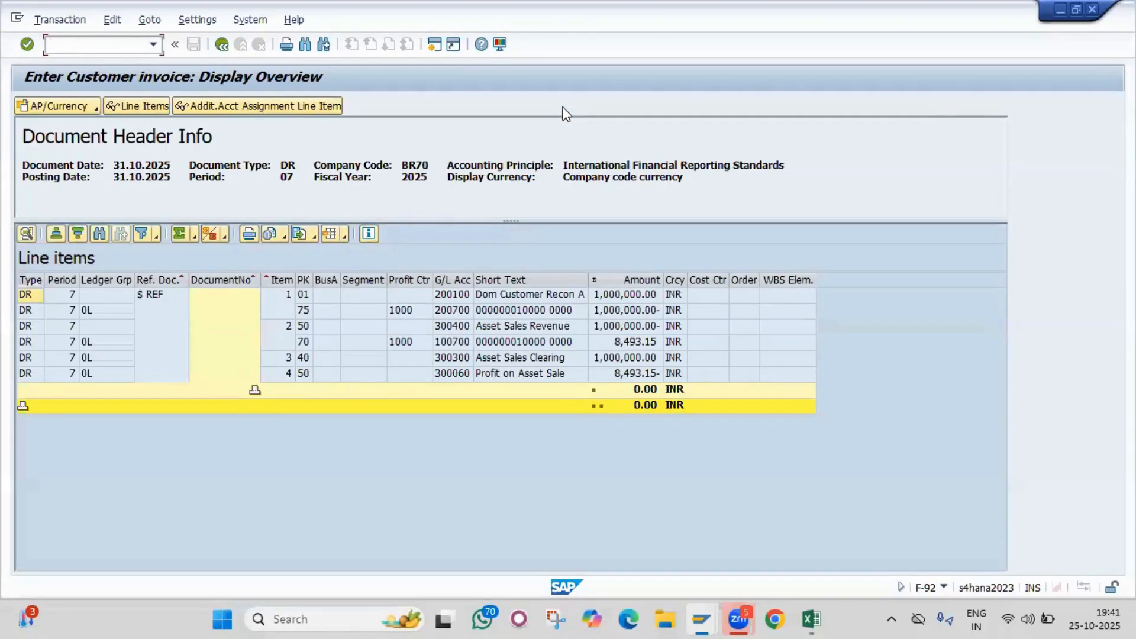
# Step: Switch to the Excel workbook and enter Customer AC, DR, 1000000 in row 984 below the asset sale figures
pyautogui.click(463, 309)
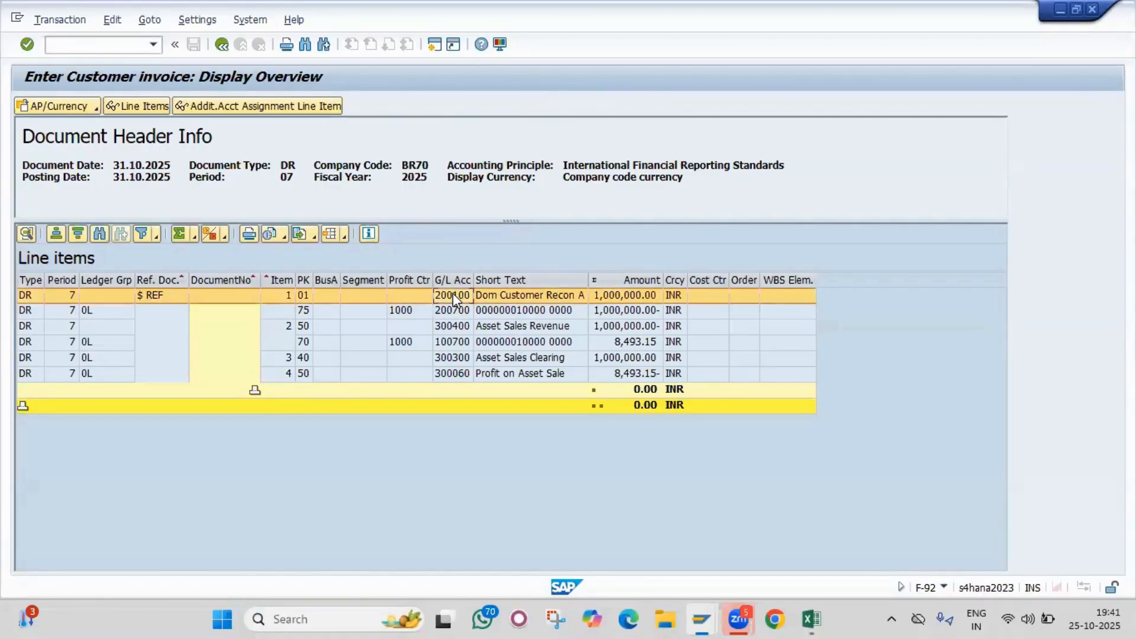
pyautogui.hotkey('alt', 'Tab')
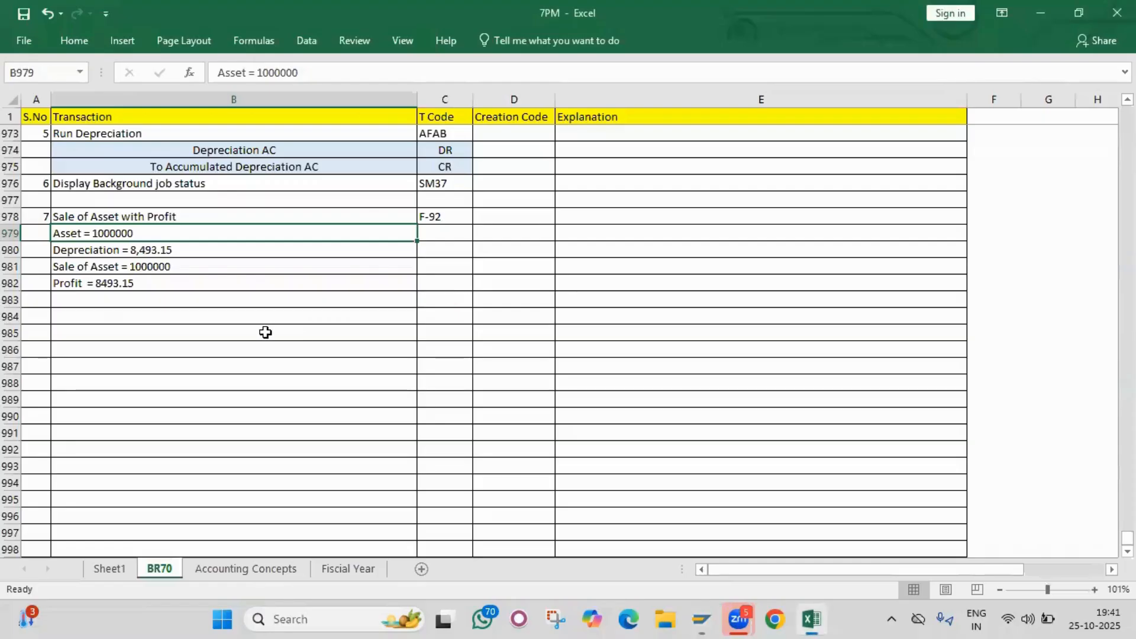
pyautogui.click(102, 320)
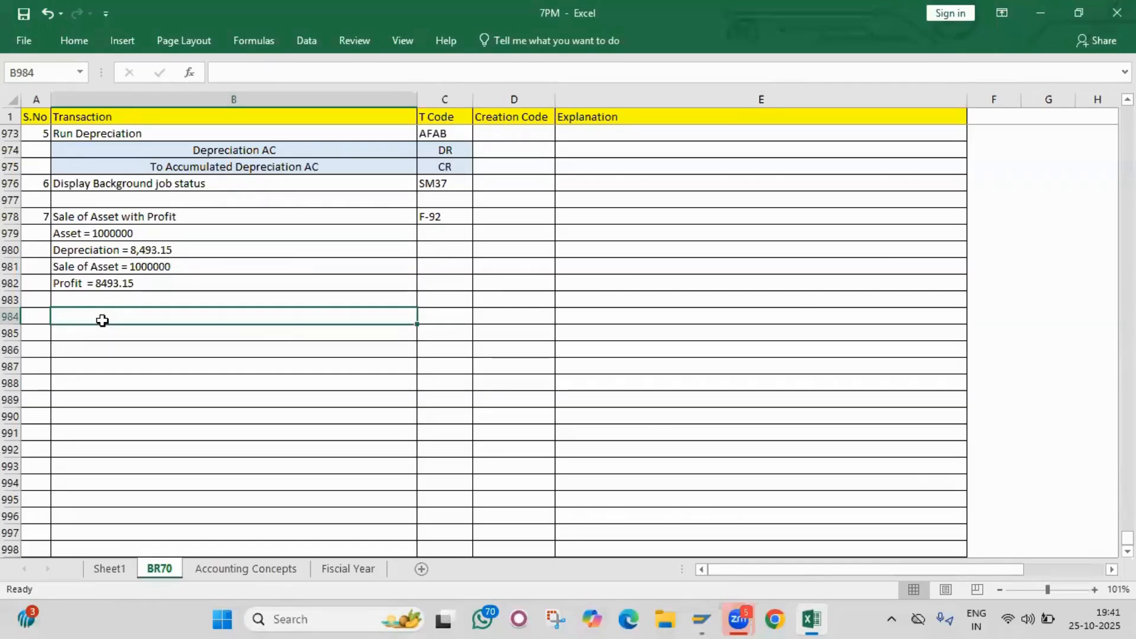
pyautogui.write('Customer AC')
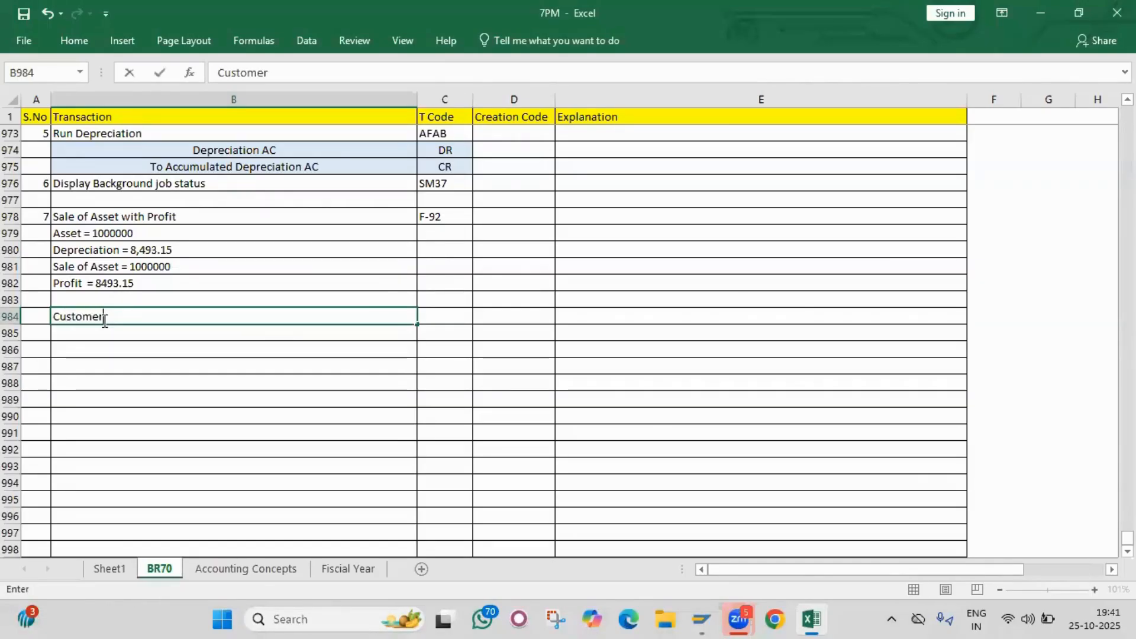
pyautogui.press('Tab')
pyautogui.write('DR')
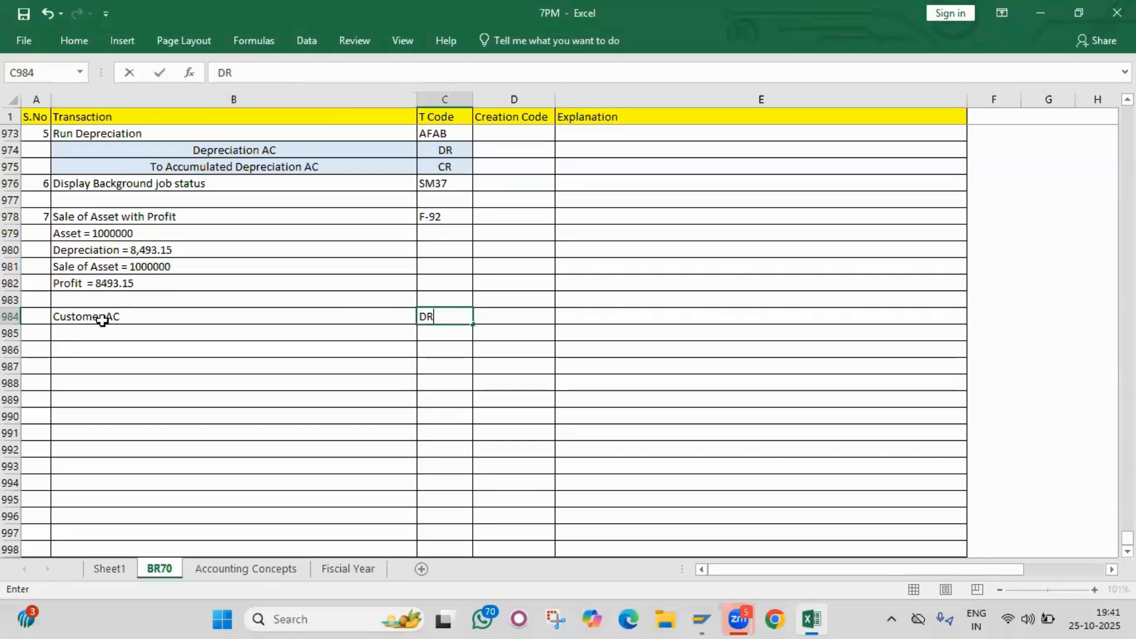
pyautogui.press('Tab')
pyautogui.write('1000000')
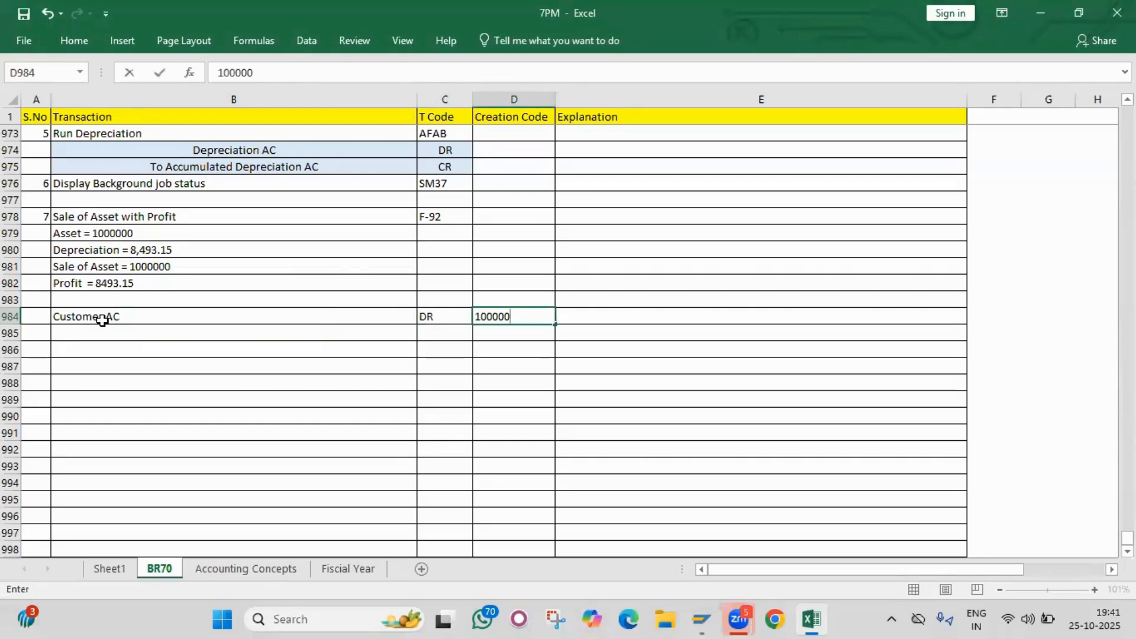
pyautogui.press('Return')
# Step: Enter the credit line To Sales Revenue AC, CR, 1000000 in row 985 beneath the customer line
pyautogui.write('To Sales ')
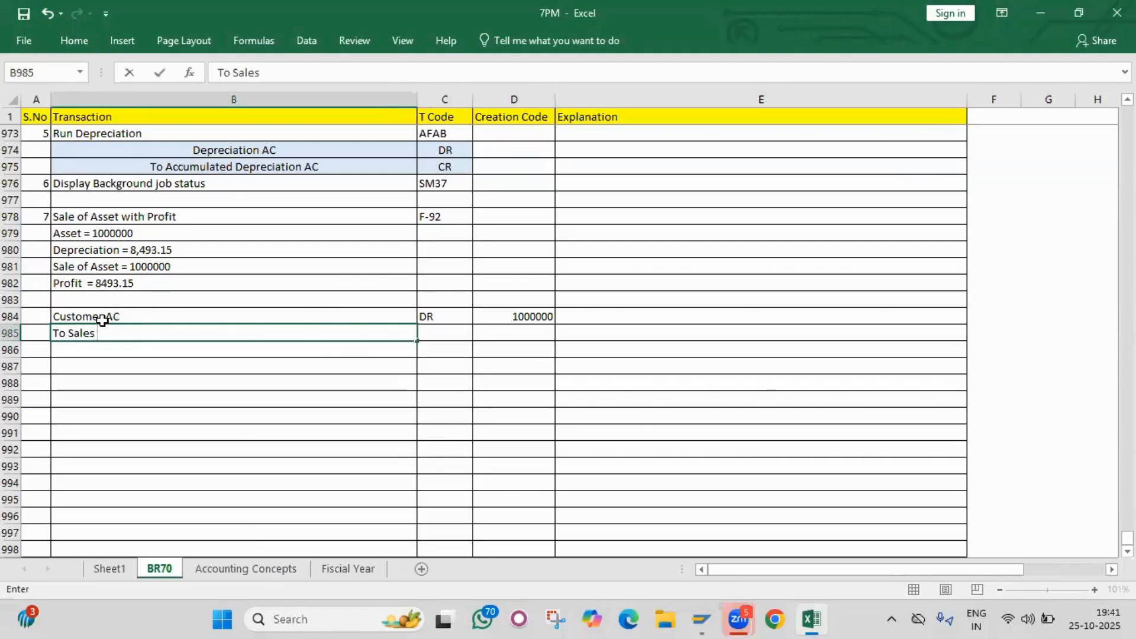
pyautogui.write('Revenue AC')
pyautogui.press('Tab')
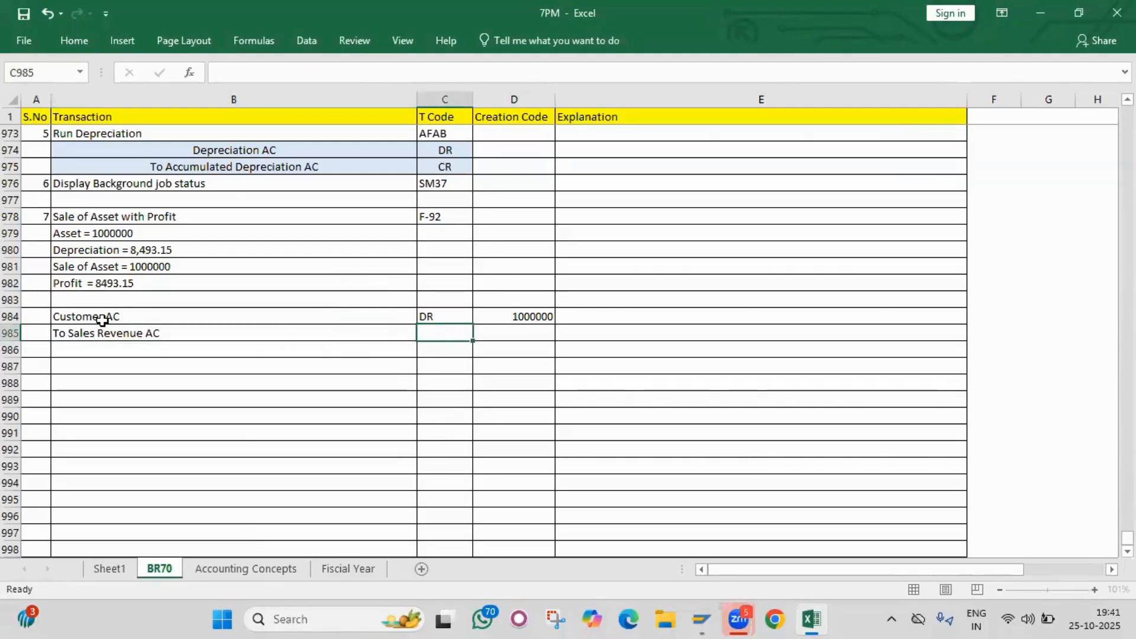
pyautogui.write('CR')
pyautogui.press('Tab')
pyautogui.write('10000')
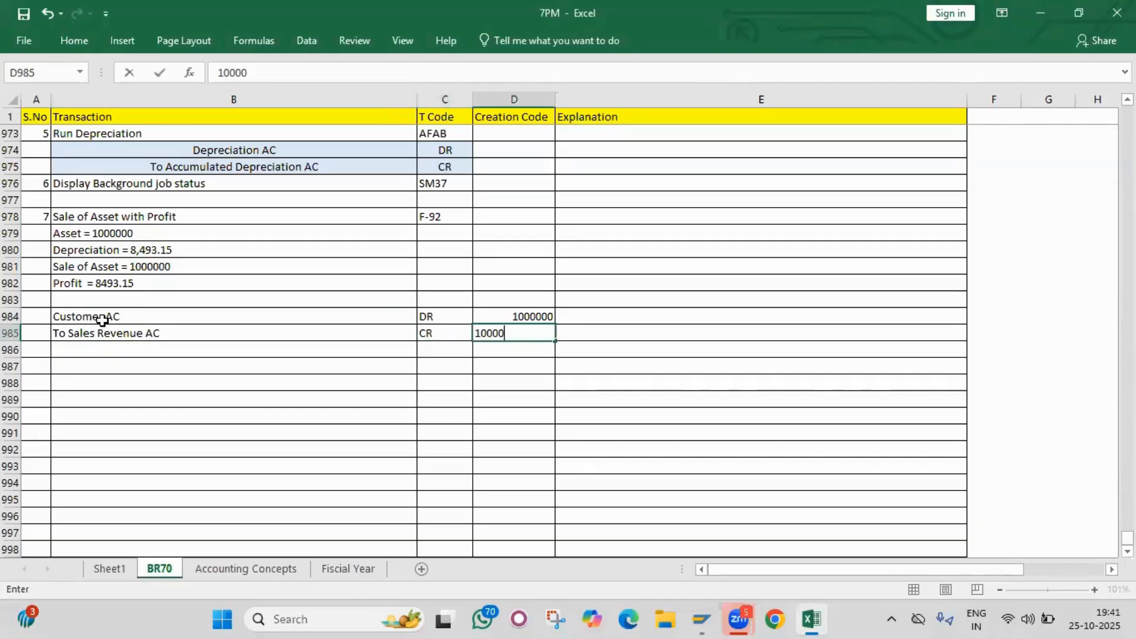
pyautogui.write('00')
pyautogui.press('Return')
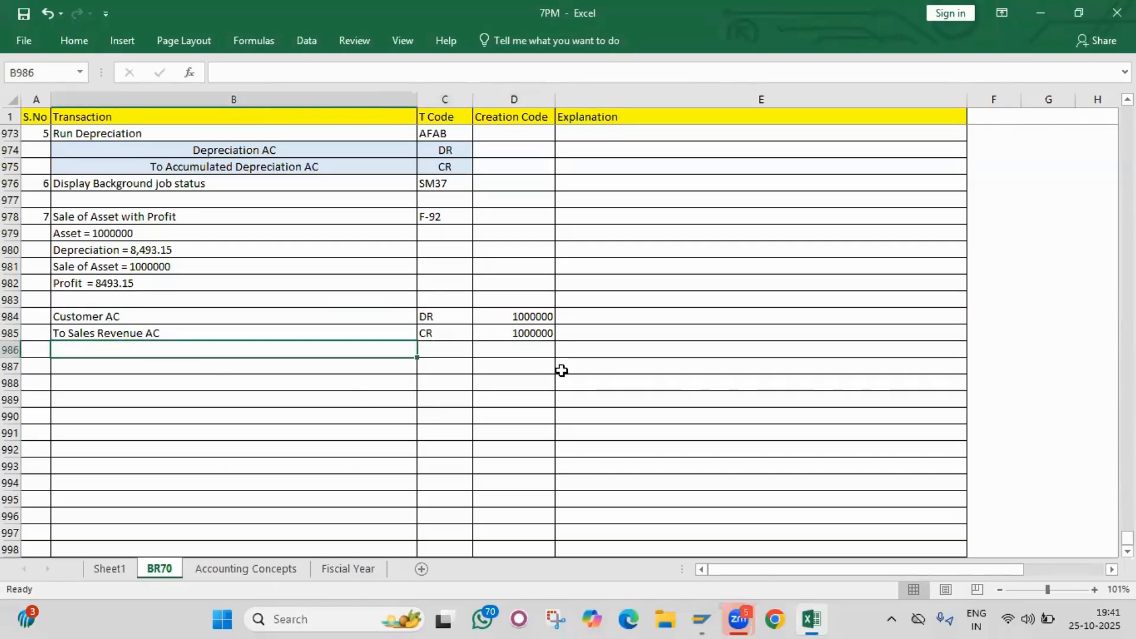
# Step: Change the sales revenue credit amount to -1000000 and check it against the customer debit line
pyautogui.doubleClick(497, 334)
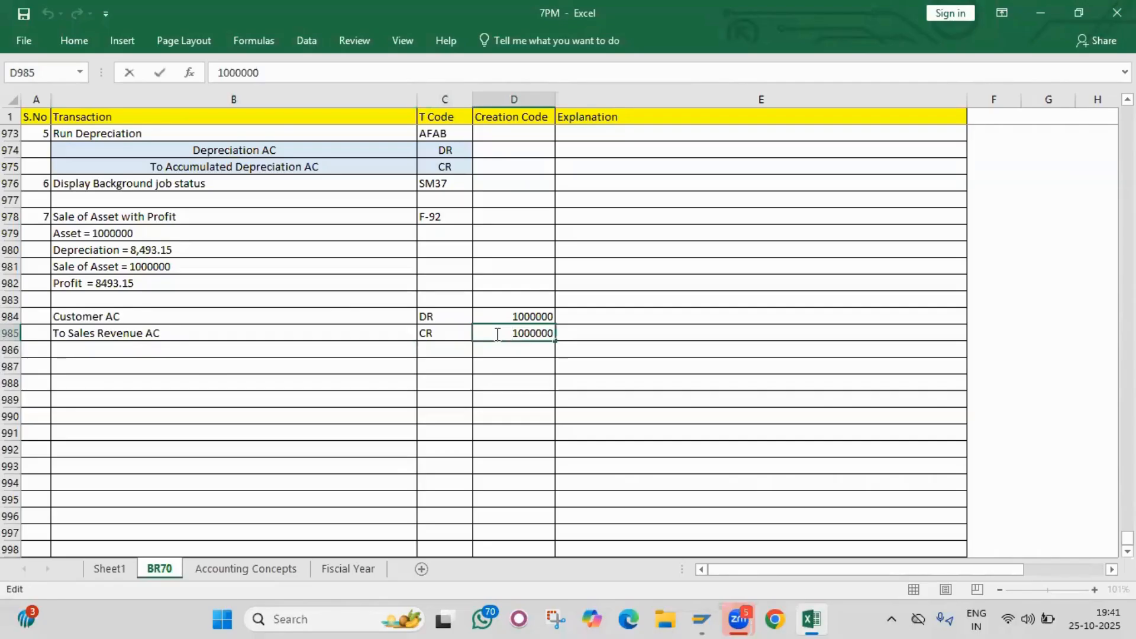
pyautogui.write('-')
pyautogui.press('Return')
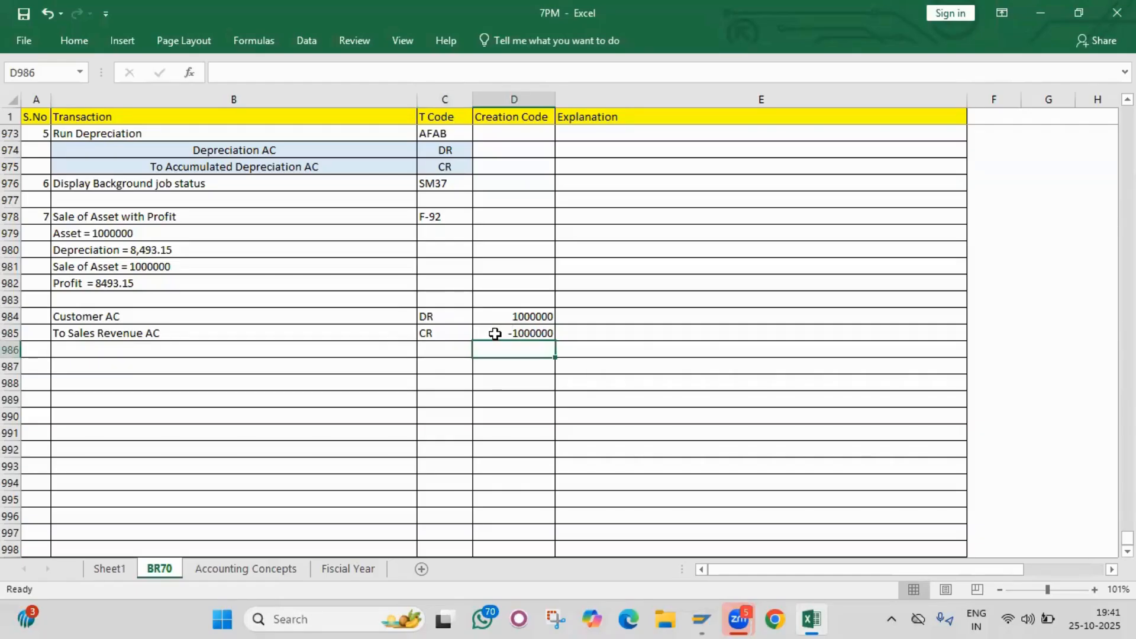
pyautogui.moveTo(497, 312)
pyautogui.mouseDown()
pyautogui.moveTo(517, 333)
pyautogui.moveTo(508, 332)
pyautogui.mouseUp()
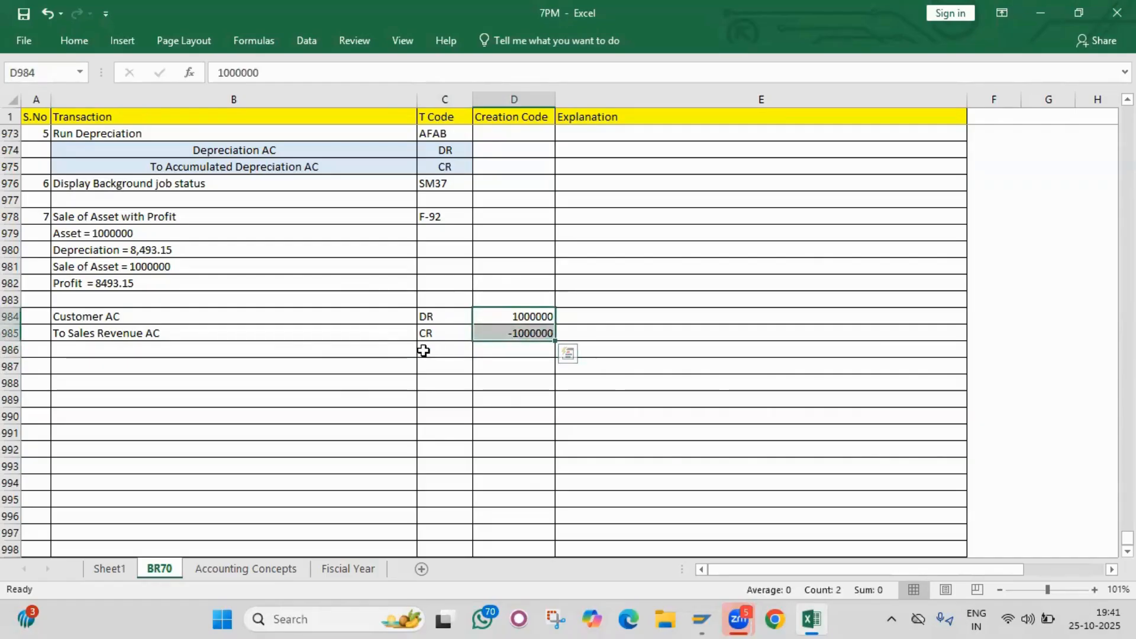
pyautogui.moveTo(258, 314); pyautogui.dragTo(519, 315)
pyautogui.moveTo(132, 332); pyautogui.dragTo(542, 329)
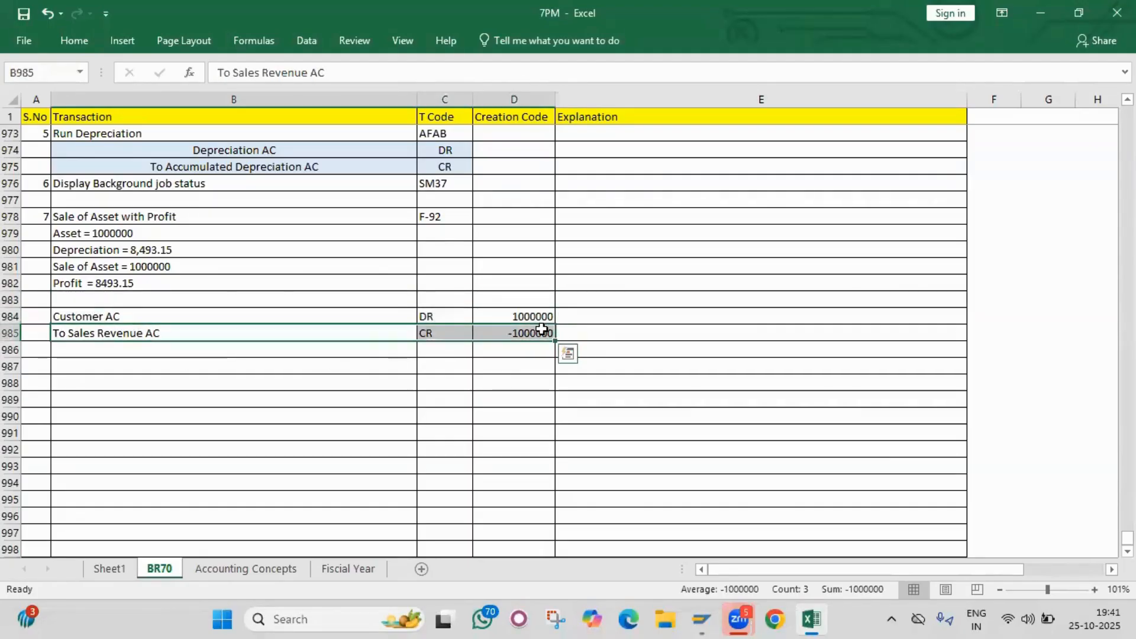
# Step: Examine the debit and credit lines of the Run Depreciation entry in rows 973 to 975
pyautogui.click(111, 254)
pyautogui.scroll(2, 111, 254)
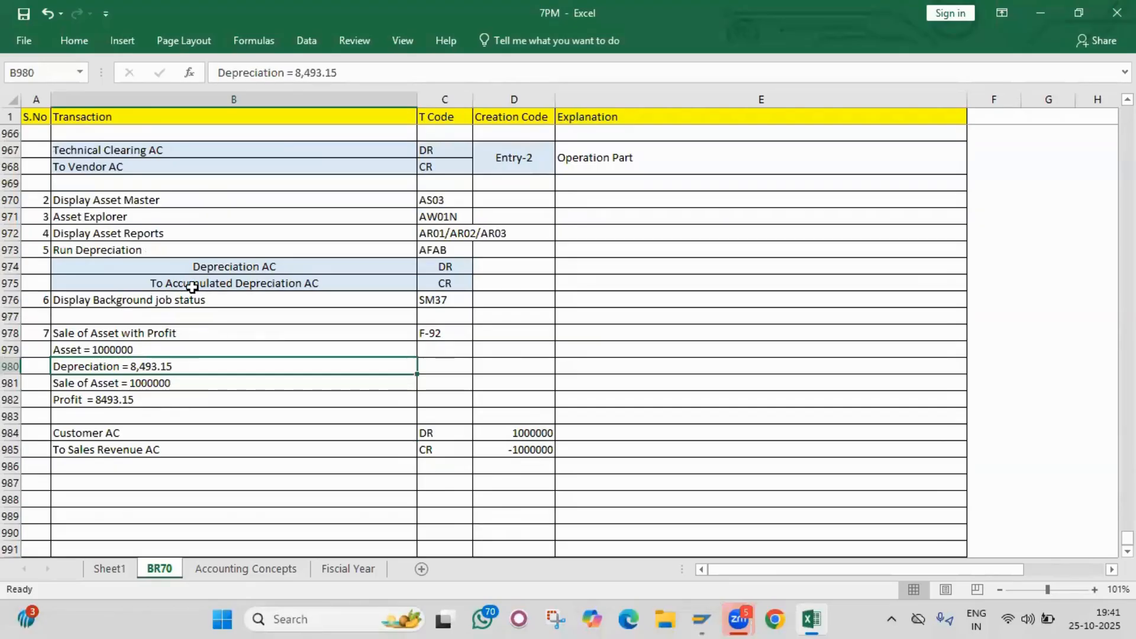
pyautogui.click(123, 250)
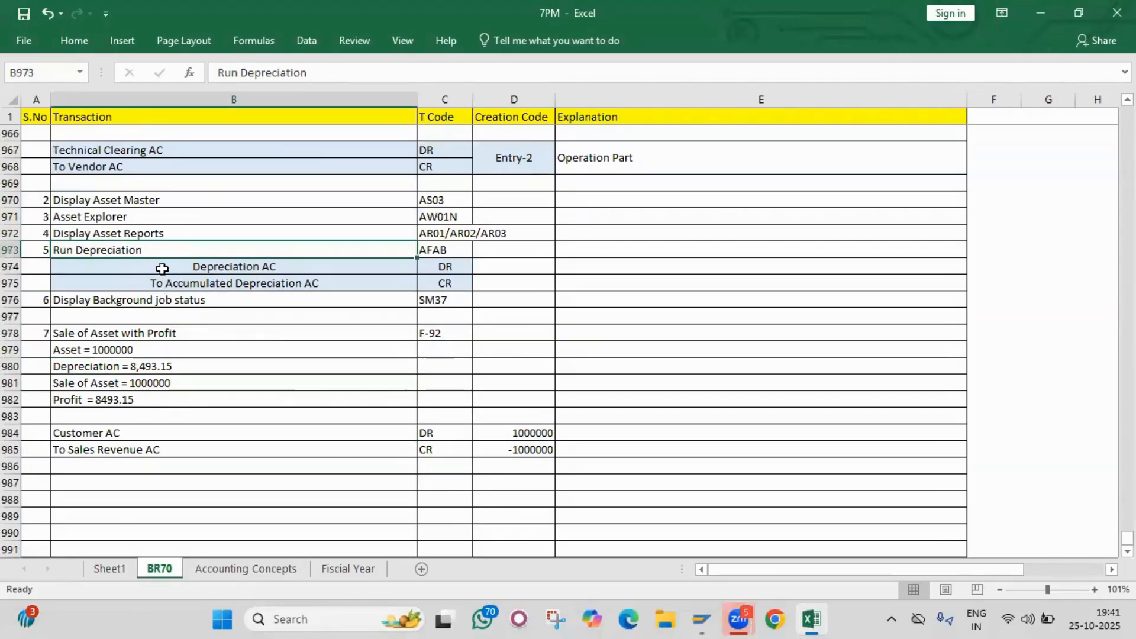
pyautogui.moveTo(162, 269); pyautogui.dragTo(452, 269)
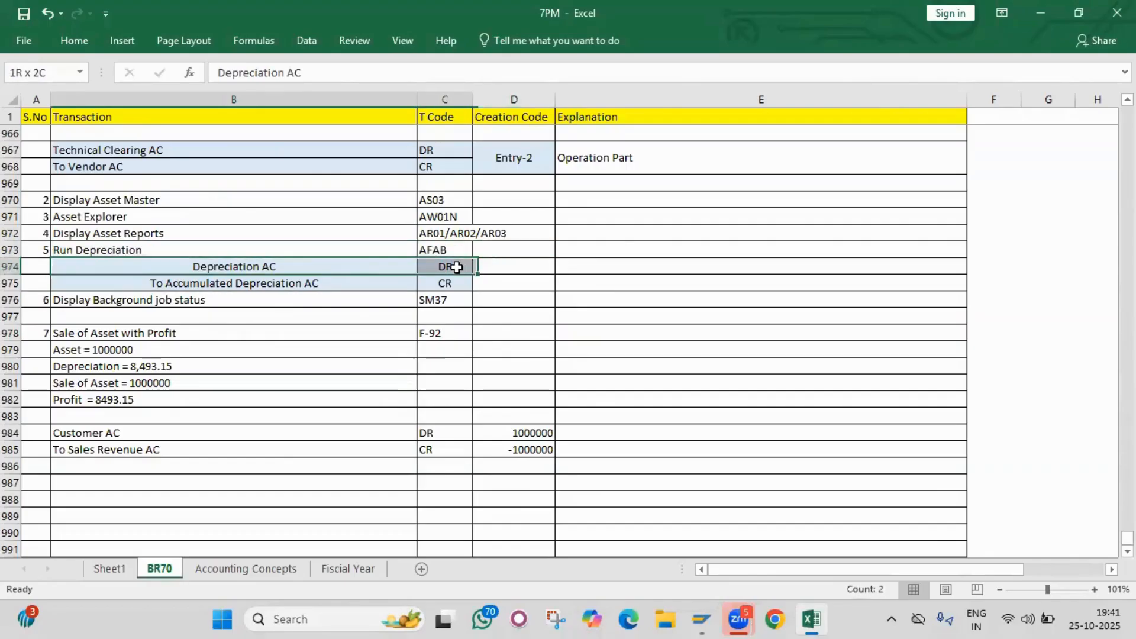
pyautogui.moveTo(241, 283); pyautogui.dragTo(454, 286)
pyautogui.doubleClick(164, 281)
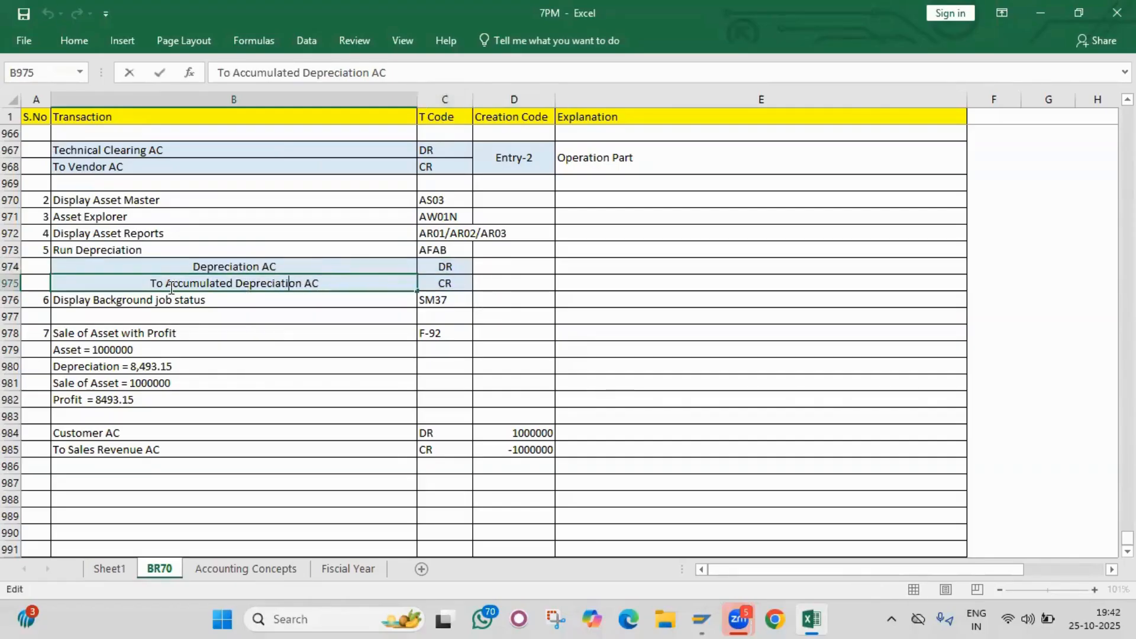
pyautogui.moveTo(167, 280); pyautogui.dragTo(426, 290)
pyautogui.click(378, 317)
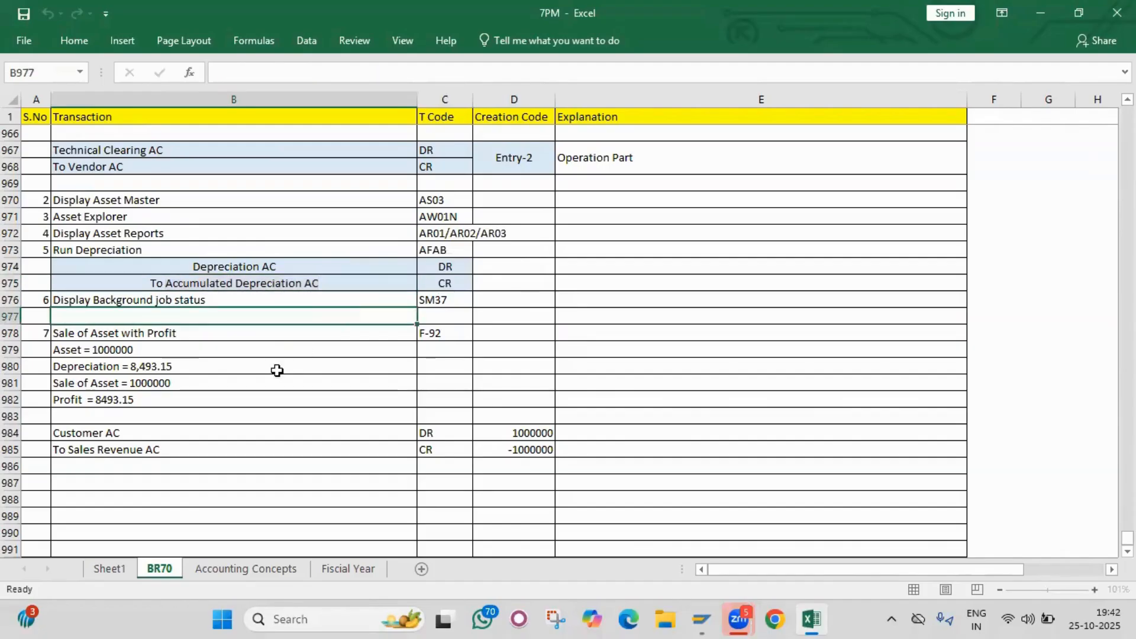
pyautogui.click(72, 466)
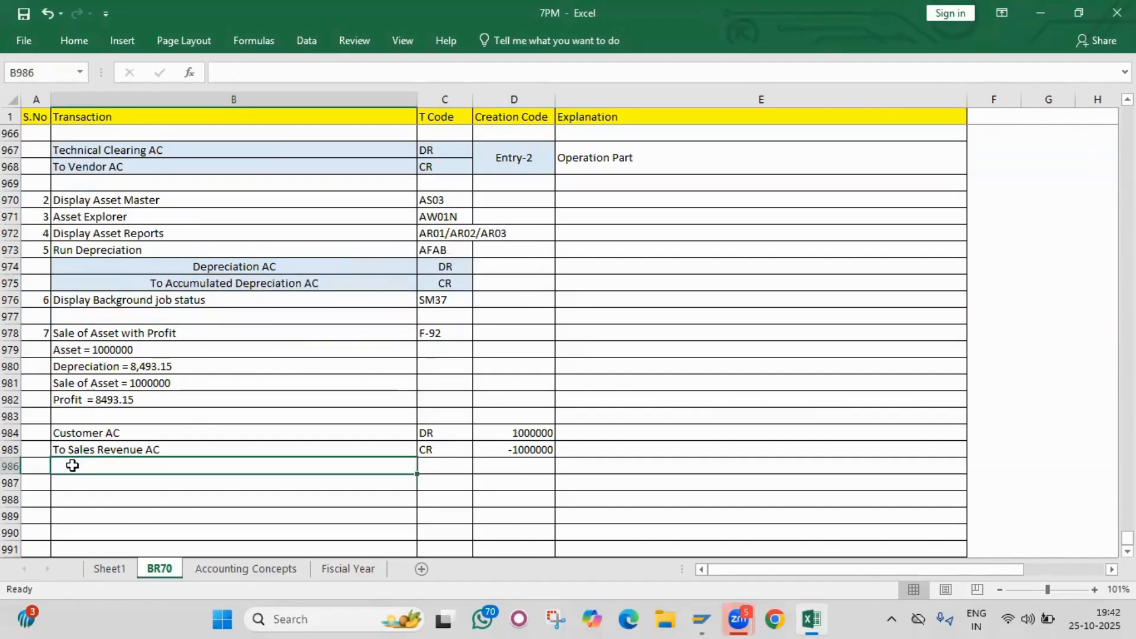
pyautogui.click(206, 284)
pyautogui.hotkey('ctrl', 'c')
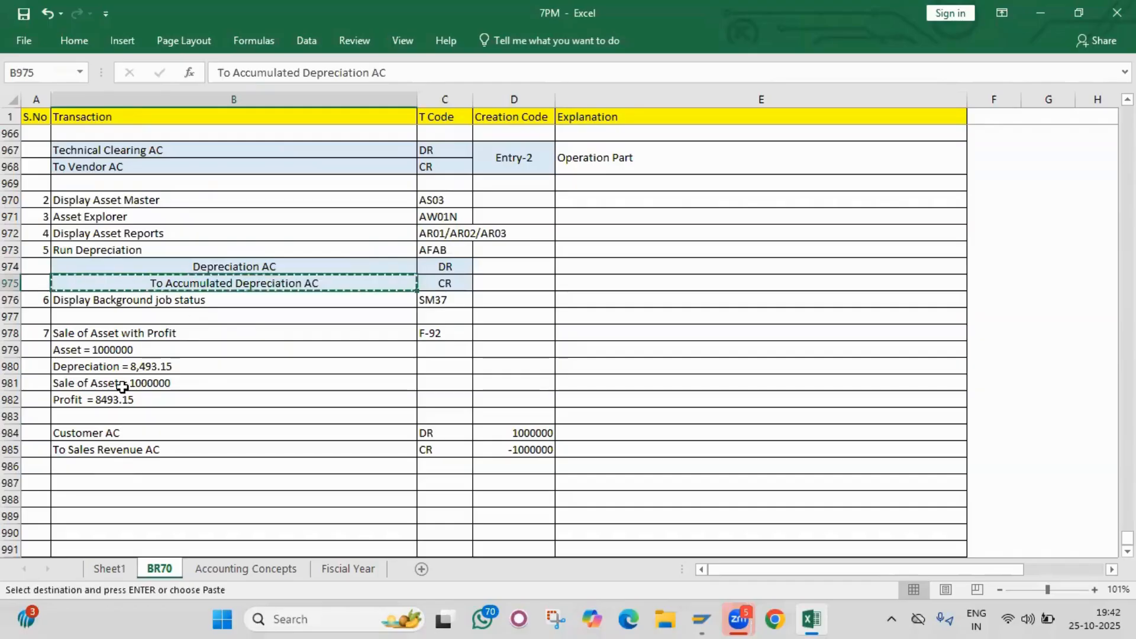
pyautogui.click(93, 465)
pyautogui.hotkey('ctrl', 'v')
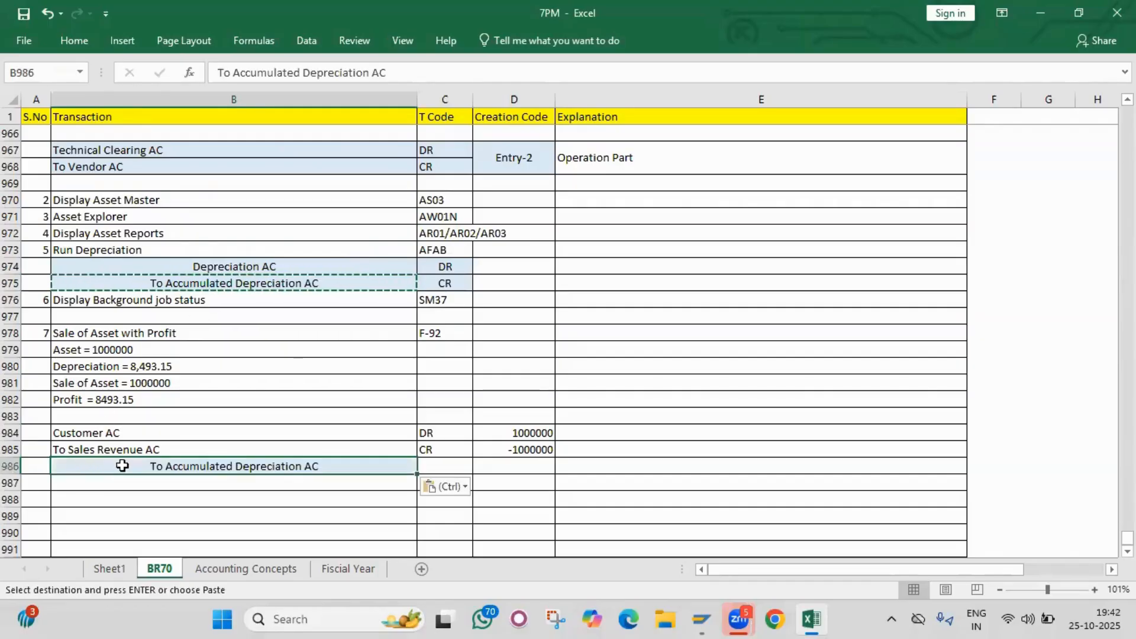
pyautogui.doubleClick(158, 467)
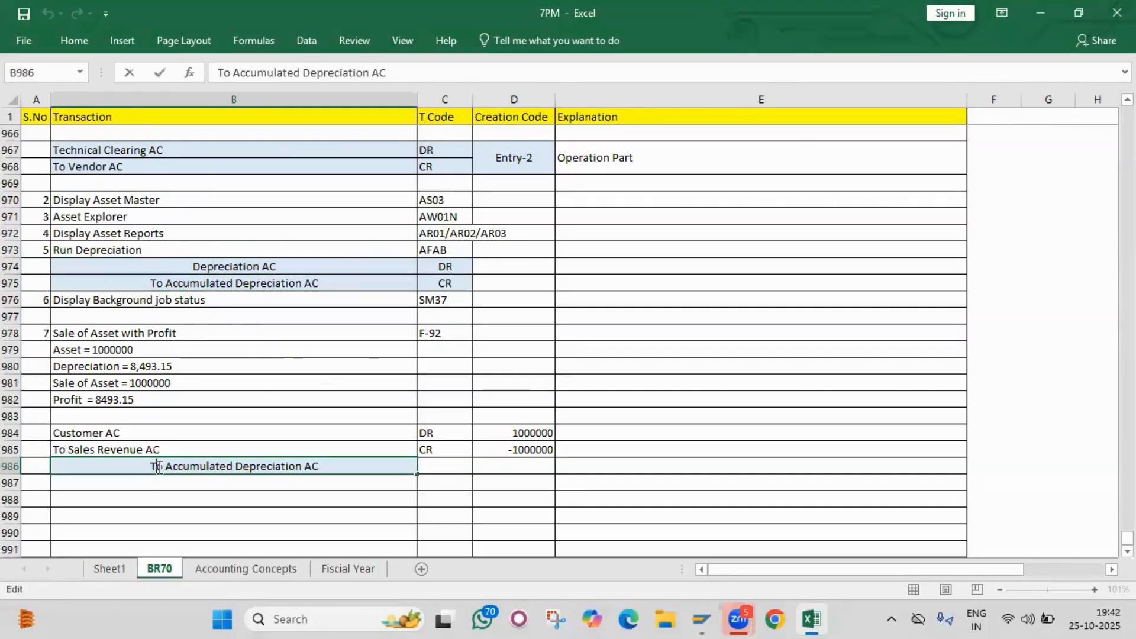
pyautogui.press('BackSpace')
pyautogui.press('Delete')
pyautogui.press('Delete')
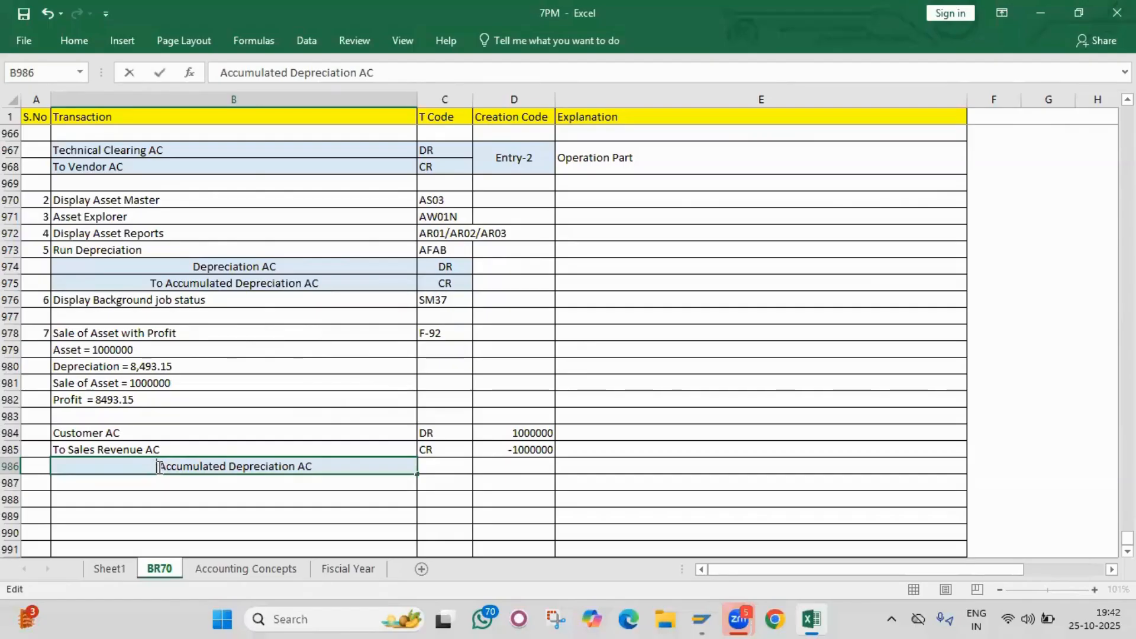
pyautogui.press('Return')
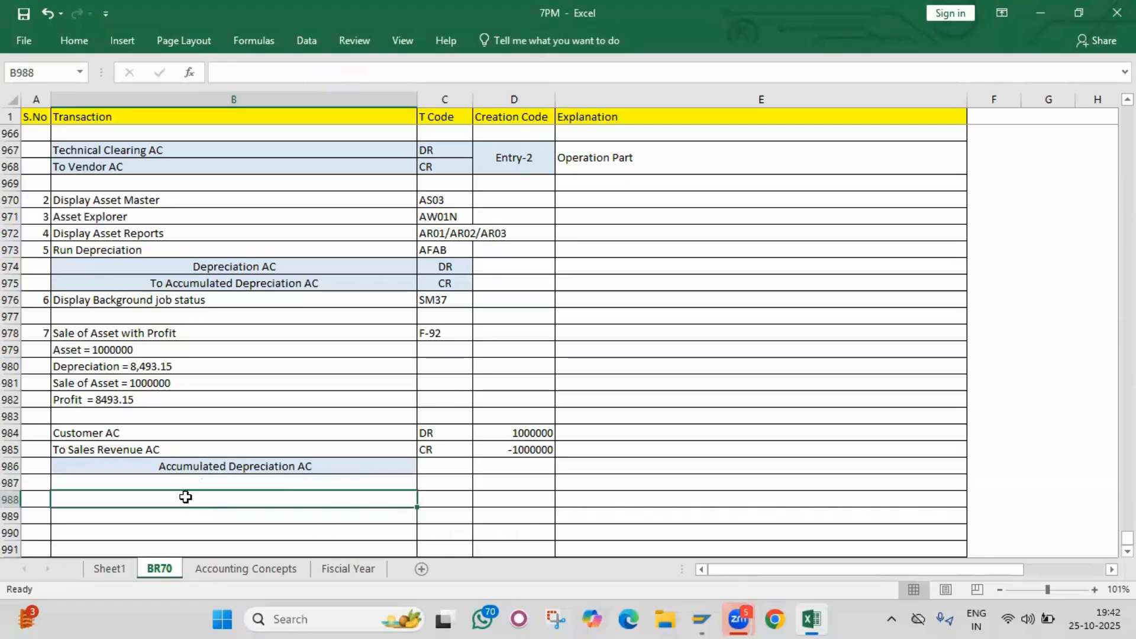
pyautogui.hotkey('ctrl', 'z')
pyautogui.press('Delete')
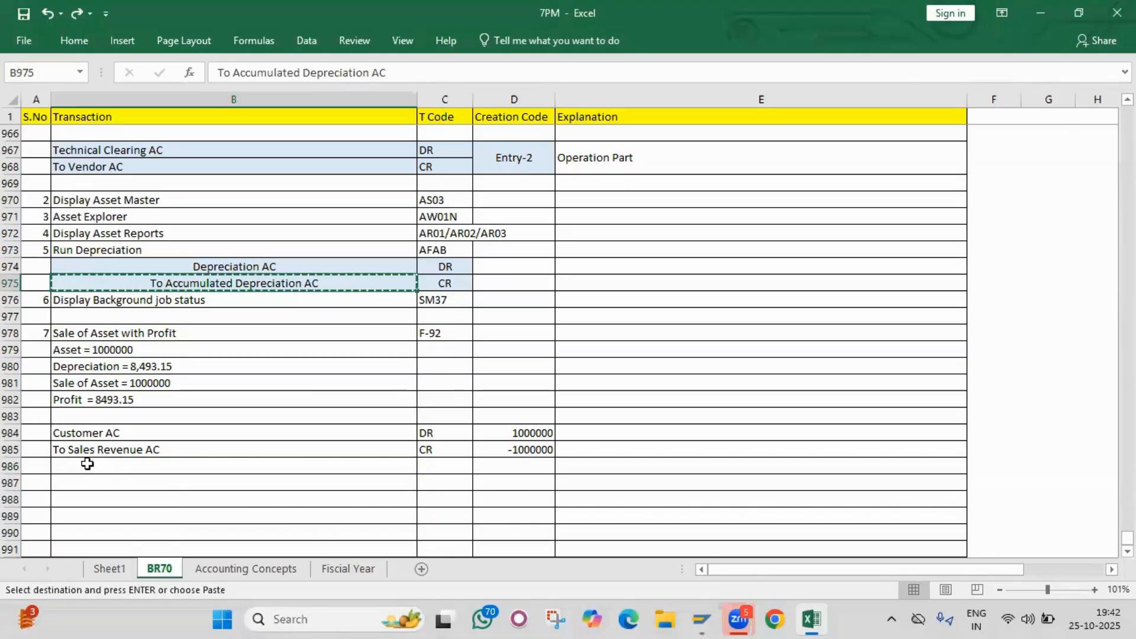
# Step: Enter Accumulated Depreciation AC with DR in row 986 beneath the sales revenue line
pyautogui.write('Acc')
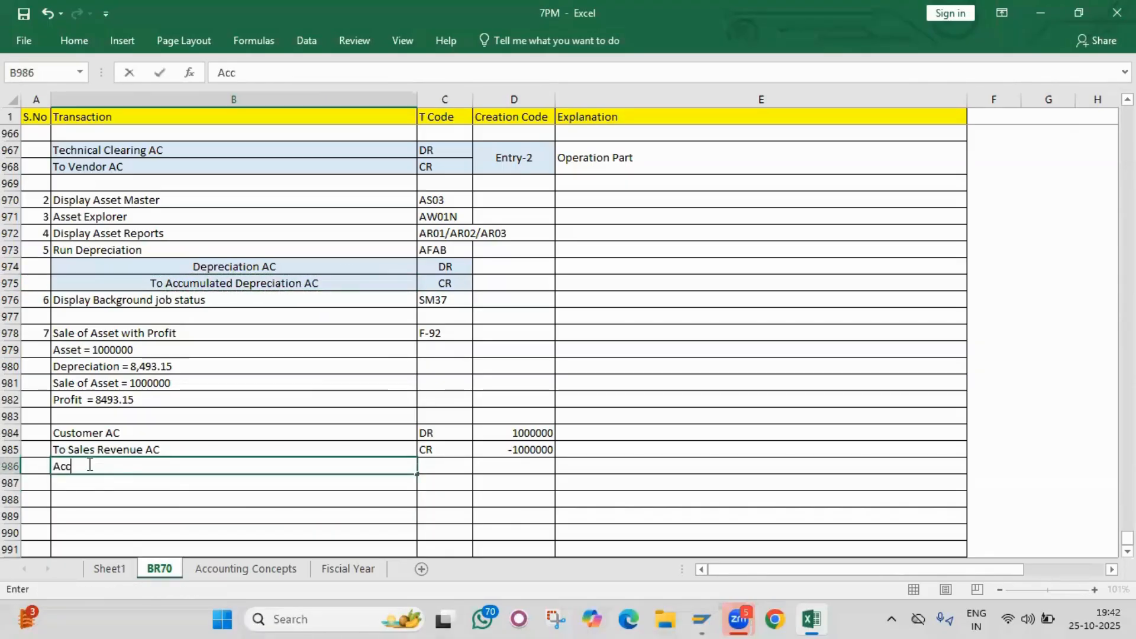
pyautogui.write('umulated D')
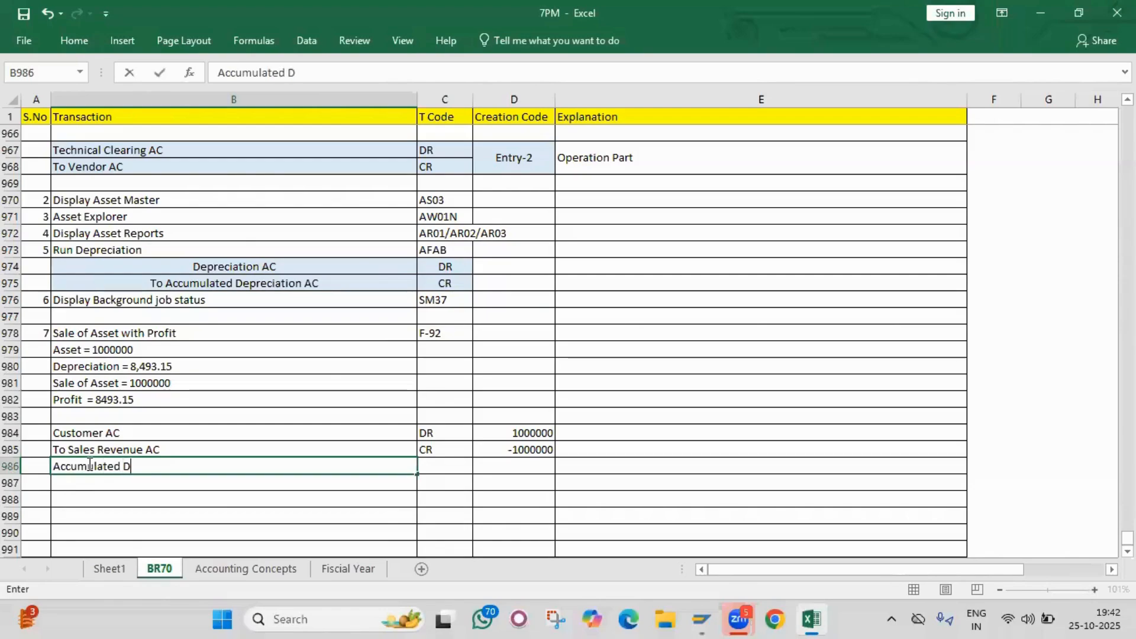
pyautogui.write('epreciation A')
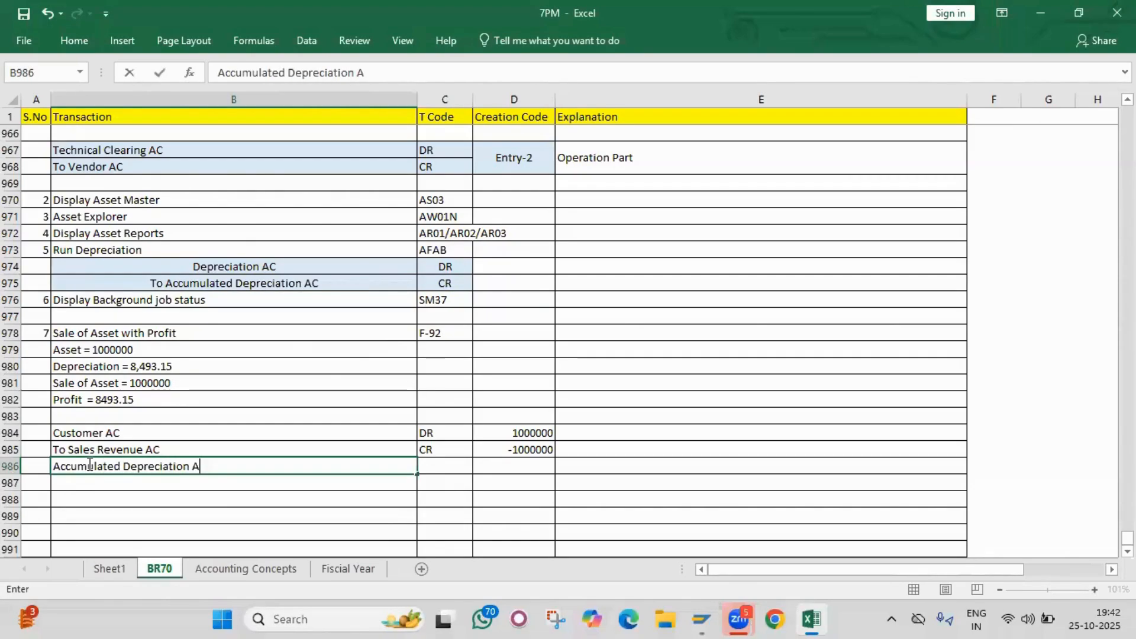
pyautogui.write('C')
pyautogui.press('Tab')
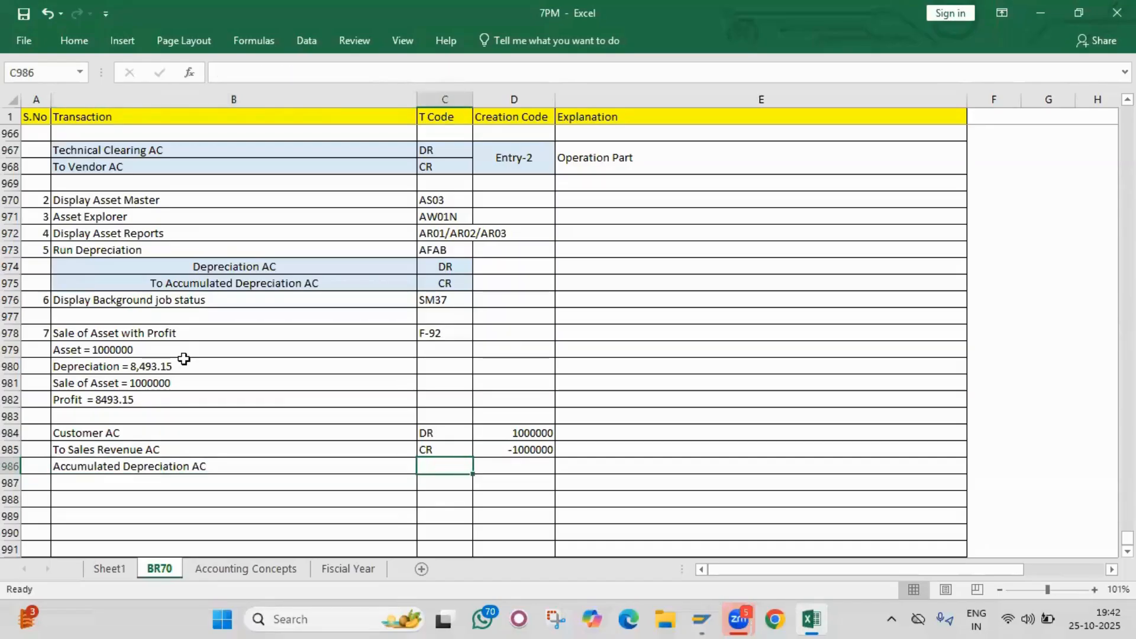
pyautogui.write('DR')
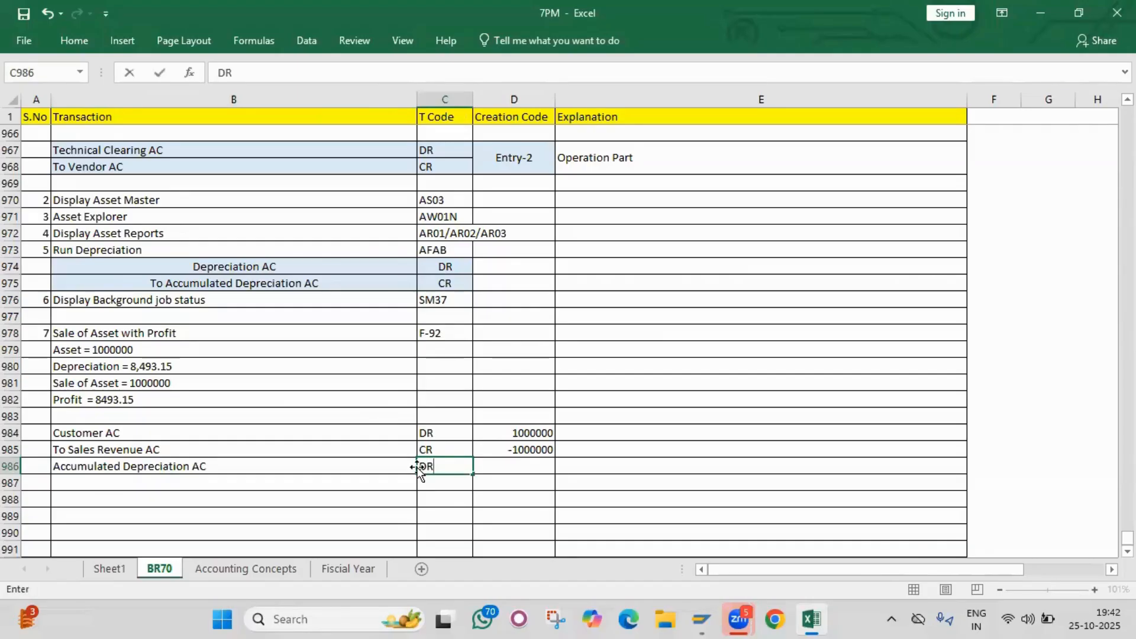
pyautogui.press('Tab')
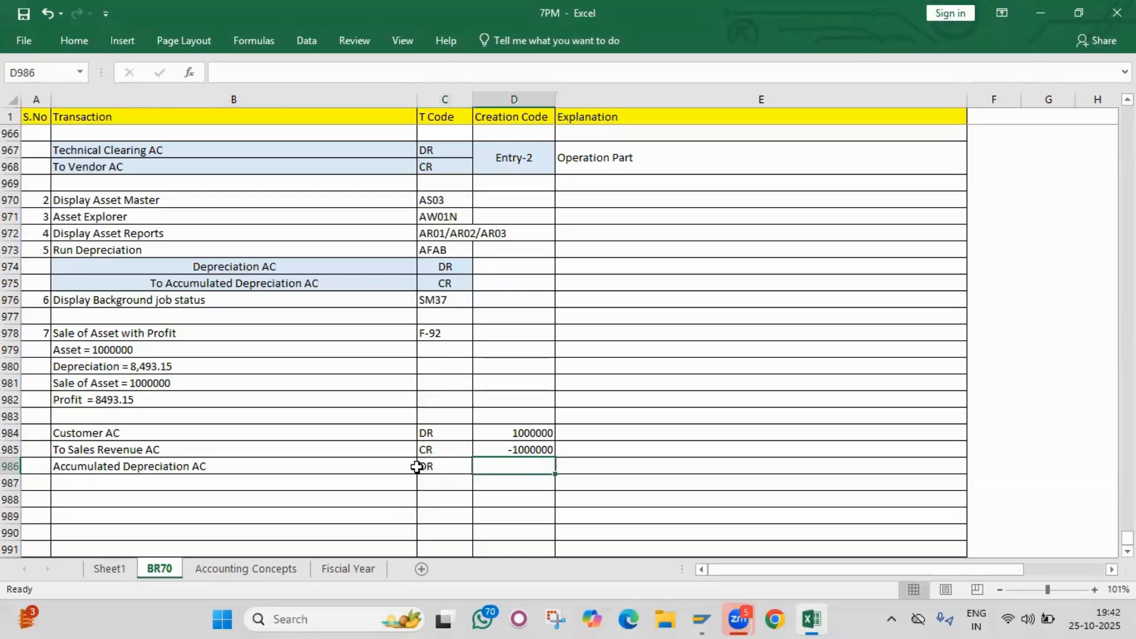
# Step: Copy the depreciation amount 8,493.15 from the sale figures into the accumulated depreciation line's amount cell, D986
pyautogui.doubleClick(185, 366)
pyautogui.moveTo(185, 366); pyautogui.dragTo(130, 371)
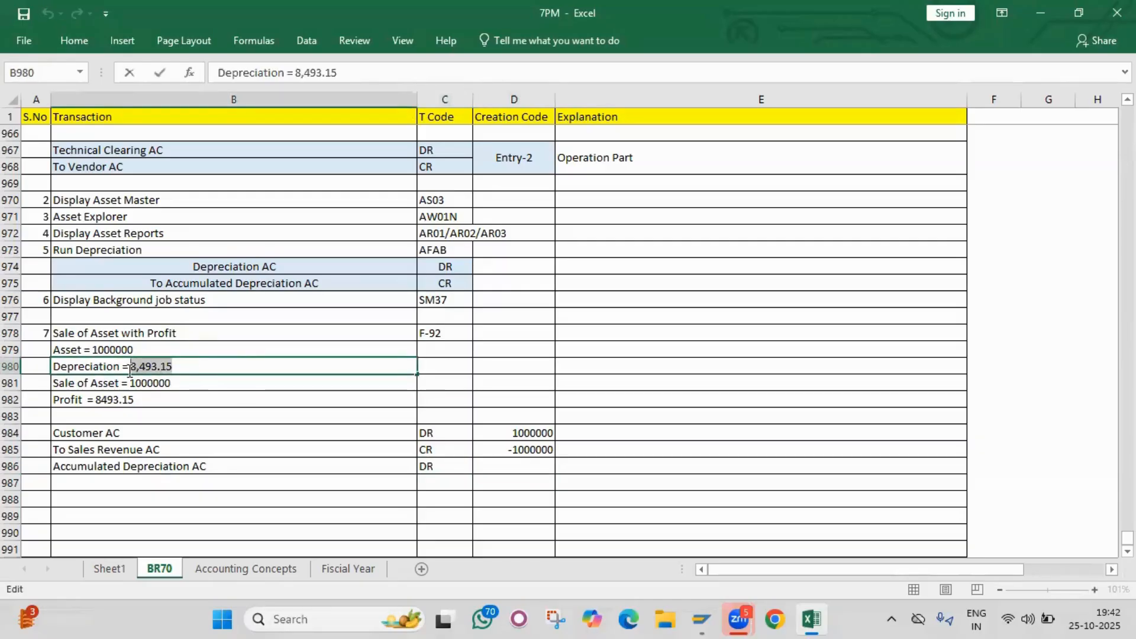
pyautogui.click(504, 462)
pyautogui.hotkey('ctrl', 'v')
pyautogui.click(504, 499)
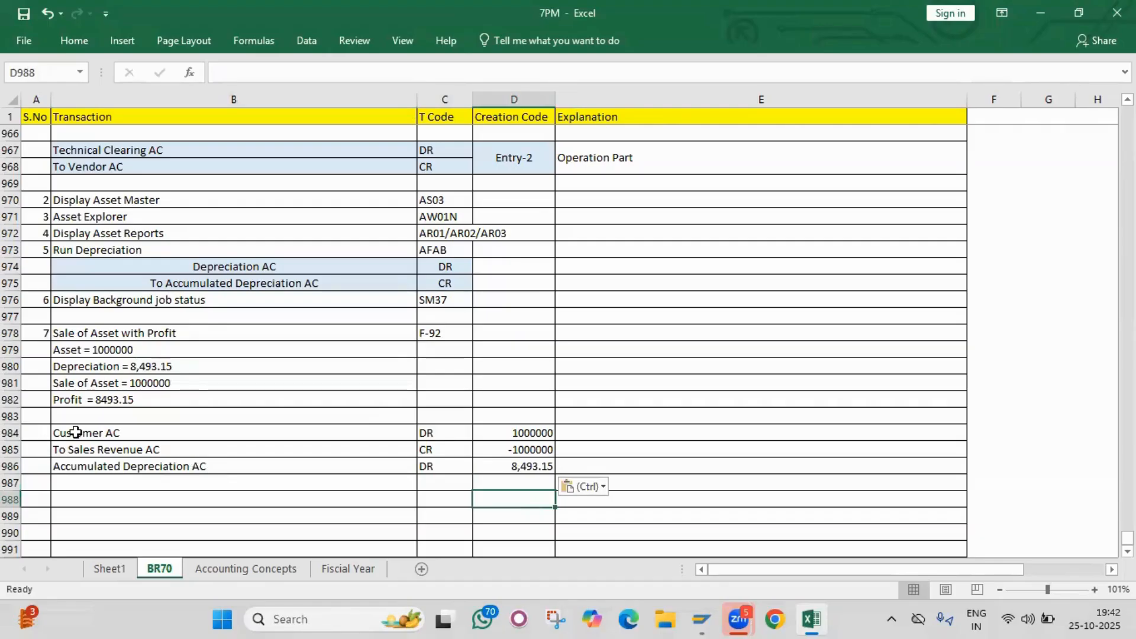
pyautogui.scroll(4, 75, 432)
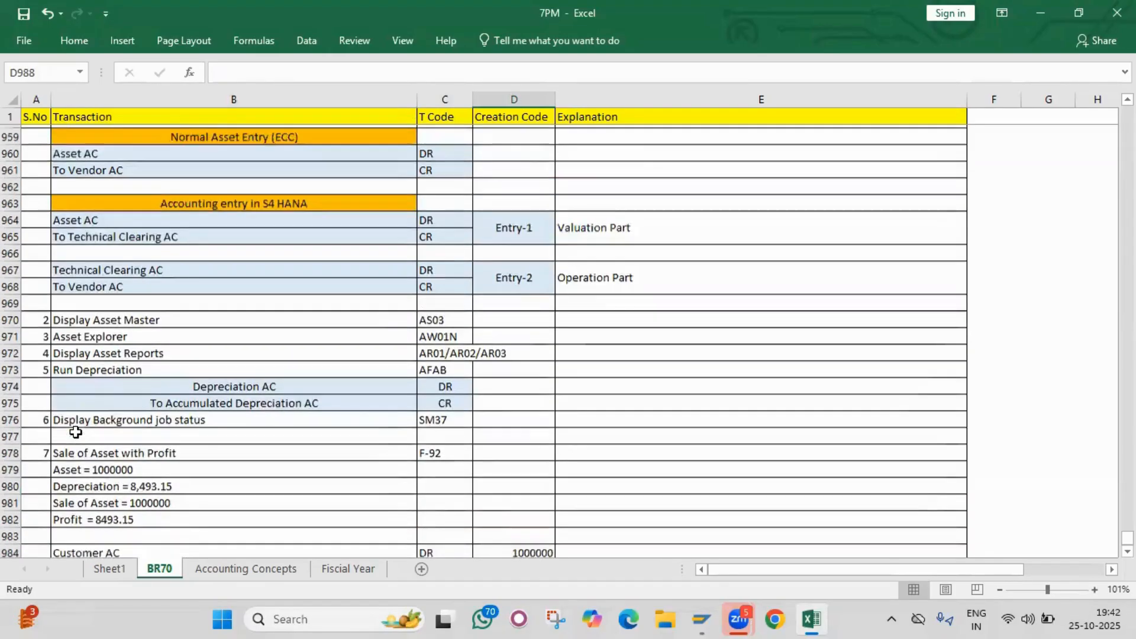
# Step: Check the Asset AC debit line in row 964, and enter To Asset Purchase with CR in row 987 beneath accumulated depreciation
pyautogui.click(130, 303)
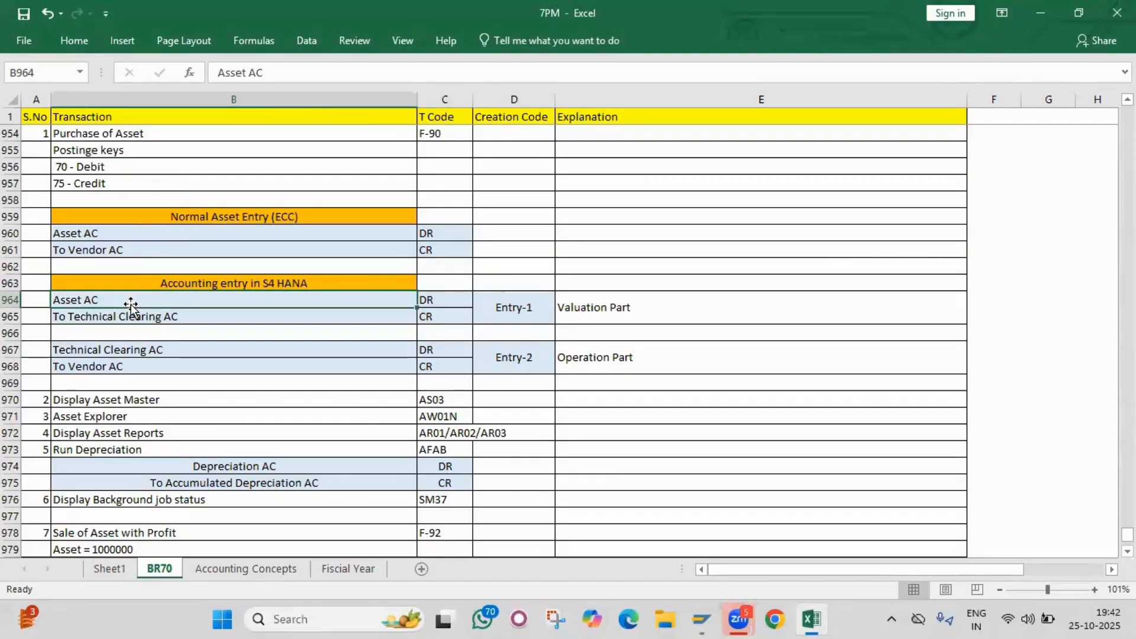
pyautogui.moveTo(61, 297); pyautogui.dragTo(453, 300)
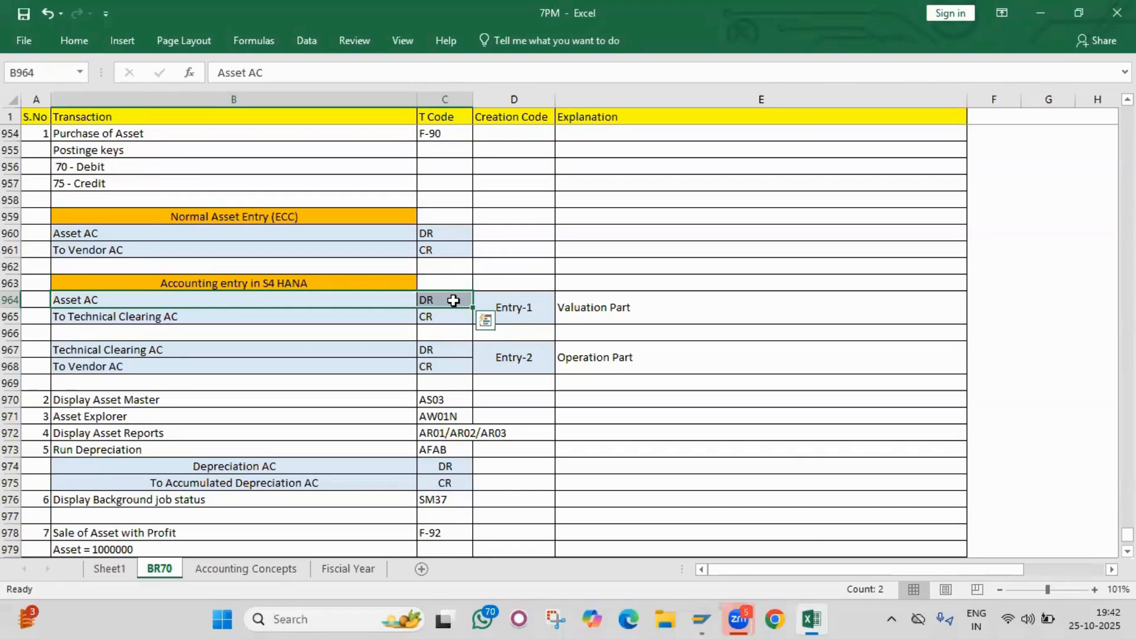
pyautogui.scroll(-6, 453, 300)
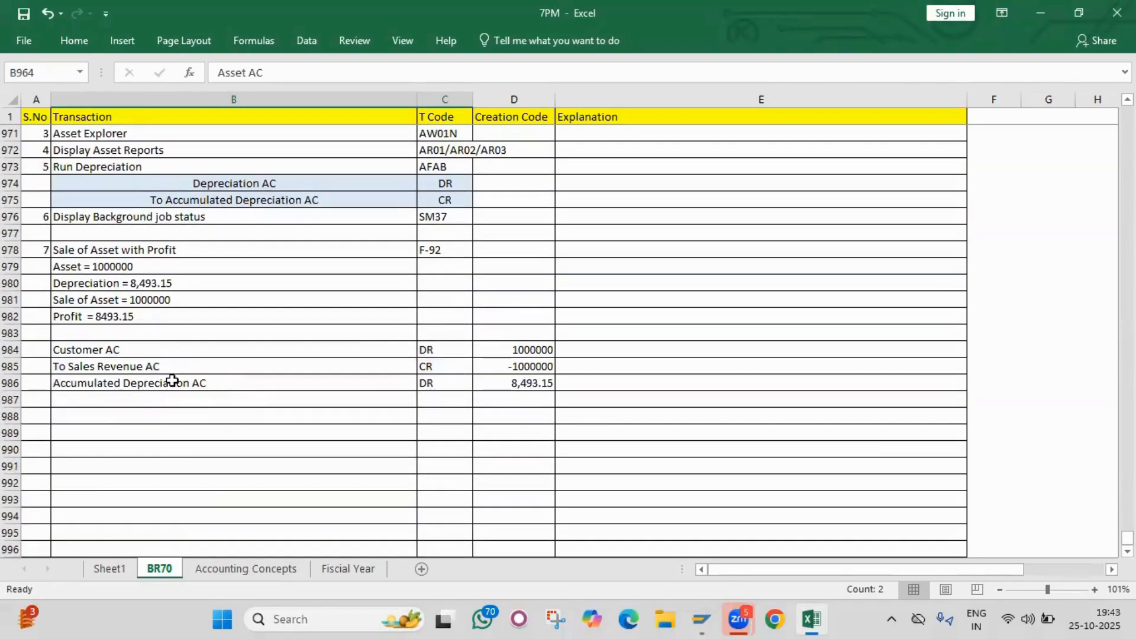
pyautogui.click(150, 394)
pyautogui.write('To Asset')
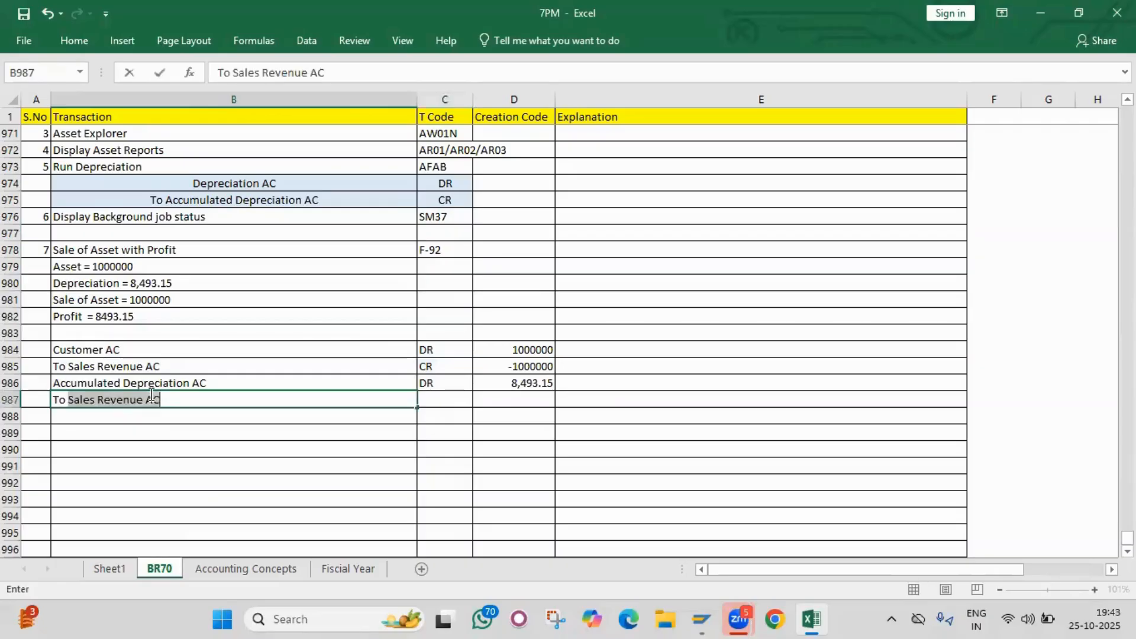
pyautogui.write('et Sale')
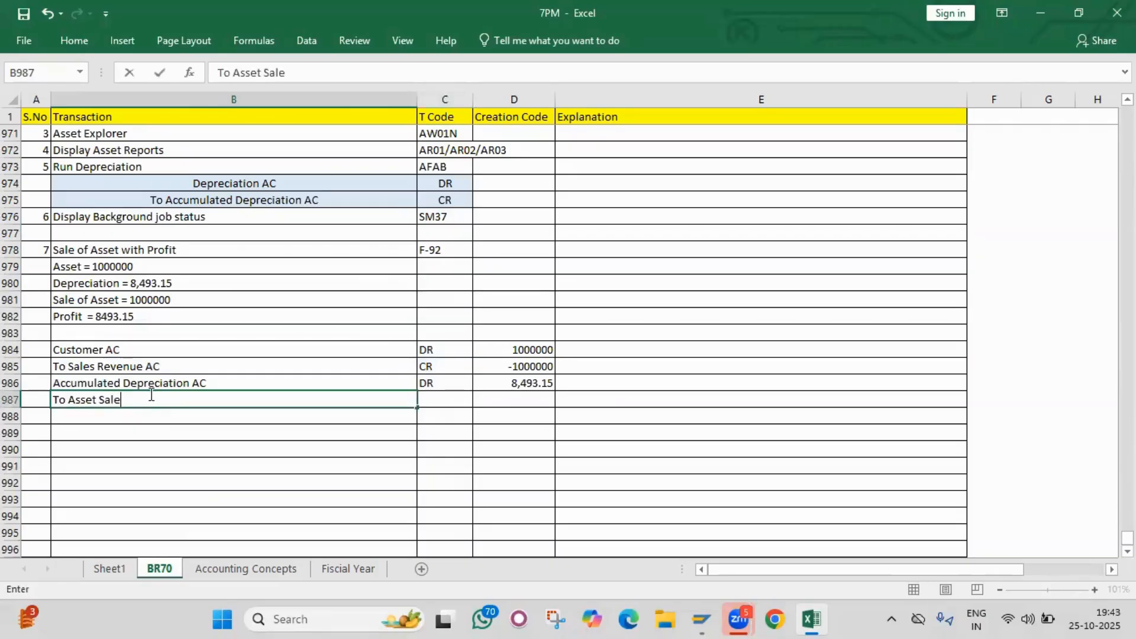
pyautogui.press('BackSpace')
pyautogui.press('BackSpace')
pyautogui.press('BackSpace')
pyautogui.press('BackSpace')
pyautogui.write('AC')
pyautogui.press('BackSpace')
pyautogui.press('BackSpace')
pyautogui.press('BackSpace')
pyautogui.write('Purchase')
pyautogui.press('Tab')
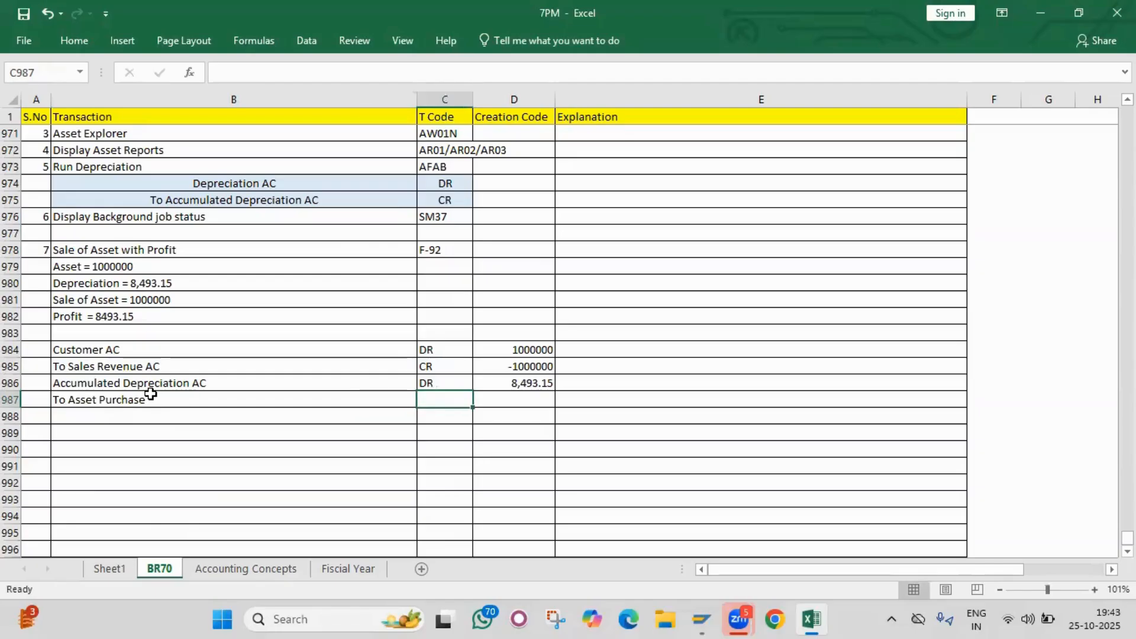
pyautogui.write('CR')
# Step: Append (APC) to the Asset Purchase account name in B987
pyautogui.click(153, 402)
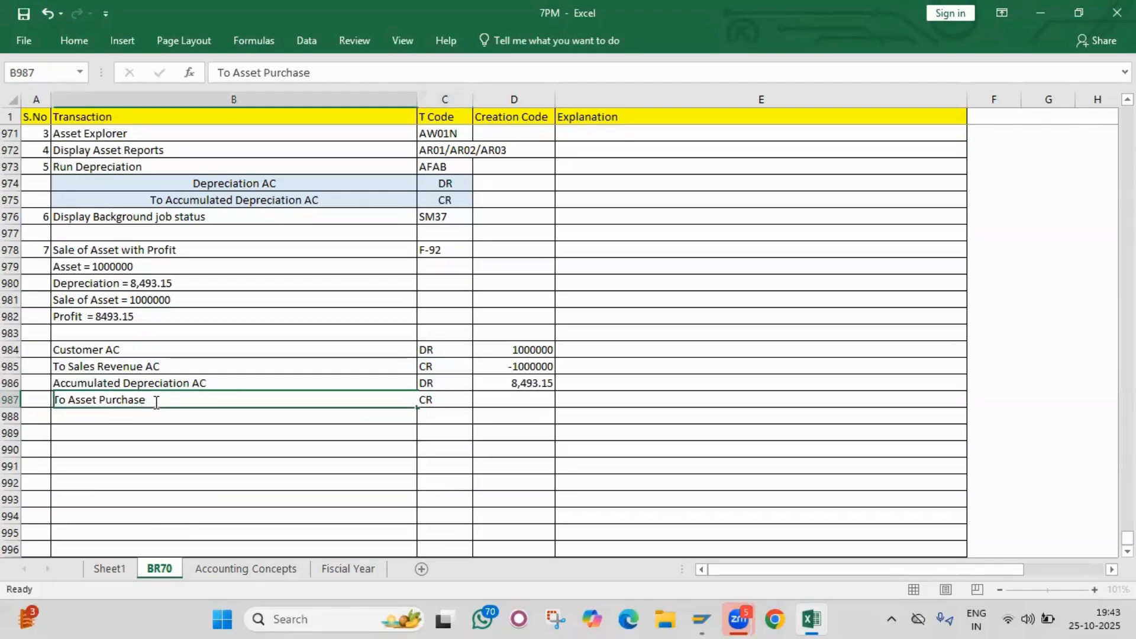
pyautogui.doubleClick(156, 402)
pyautogui.write('(APC')
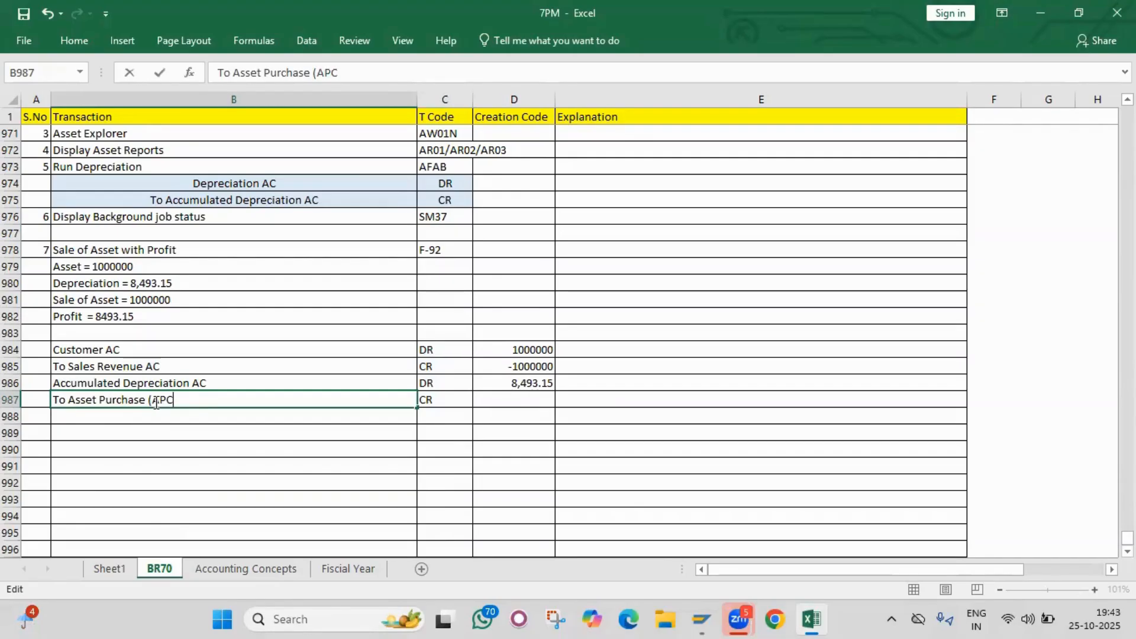
pyautogui.write(')')
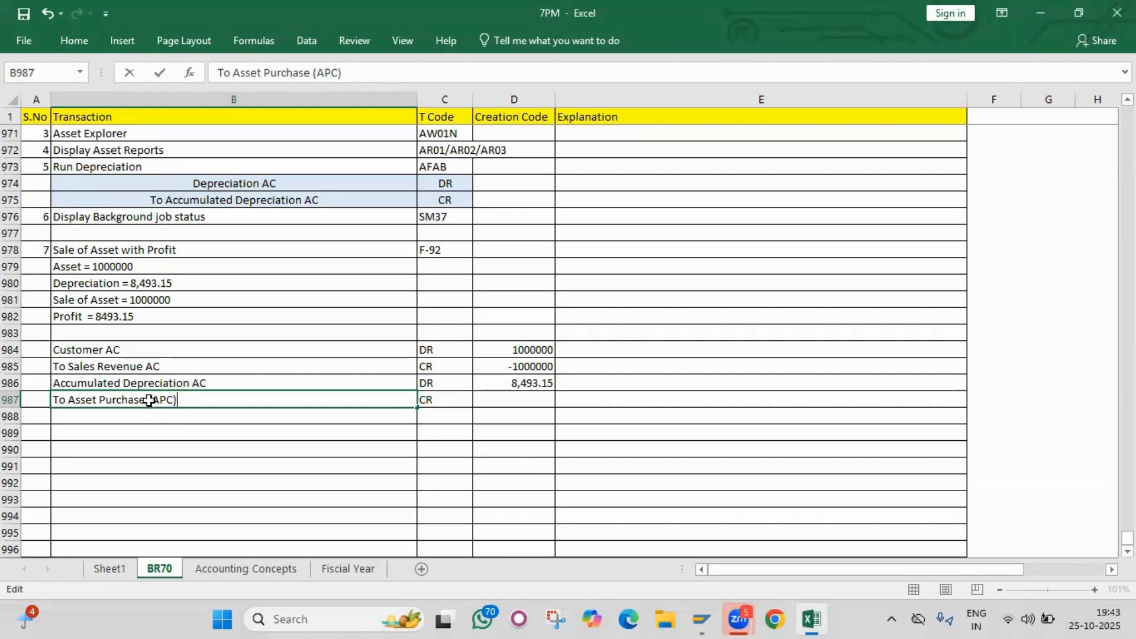
pyautogui.press('Tab')
pyautogui.click(200, 398)
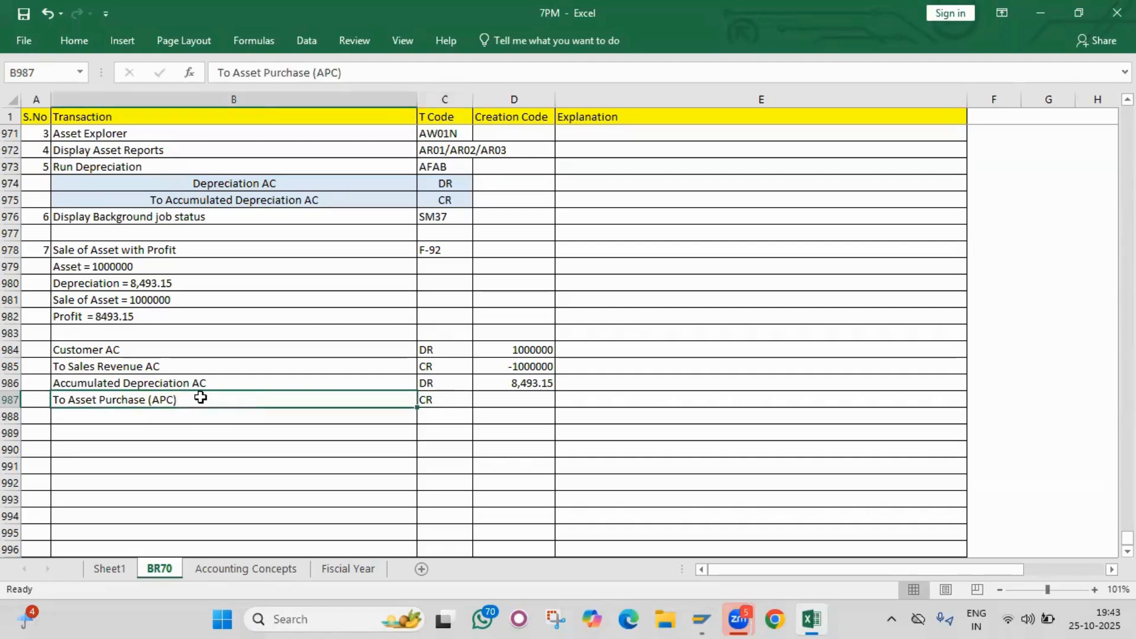
# Step: Enter -1000000 as the amount of the Asset Purchase credit line in D987
pyautogui.press('Tab')
pyautogui.press('Tab')
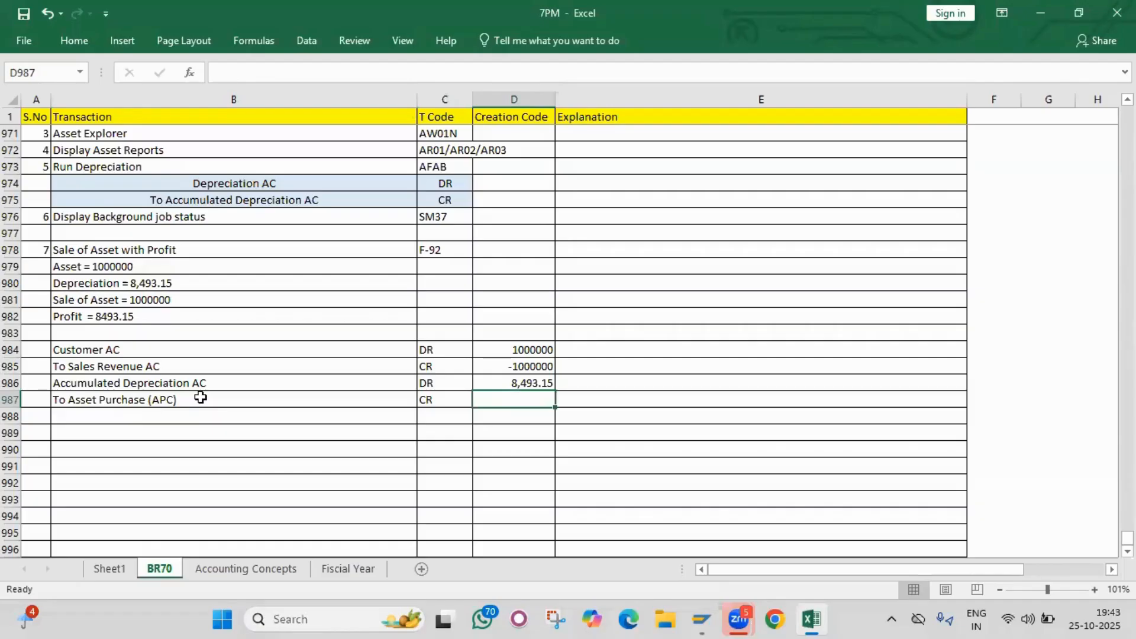
pyautogui.write('-1000000')
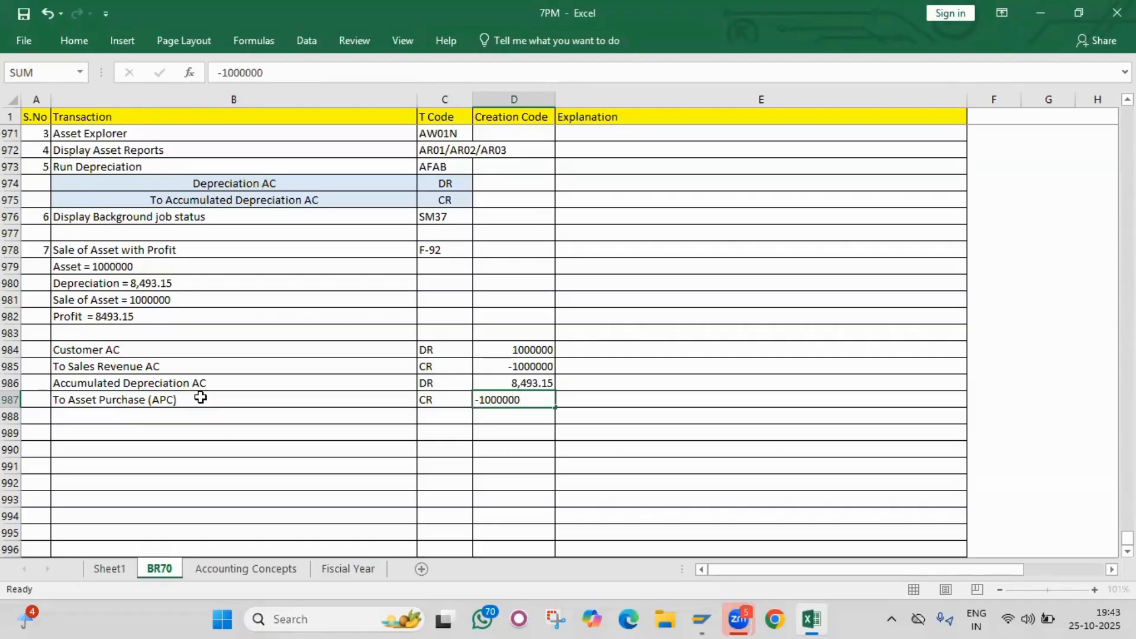
pyautogui.press('Return')
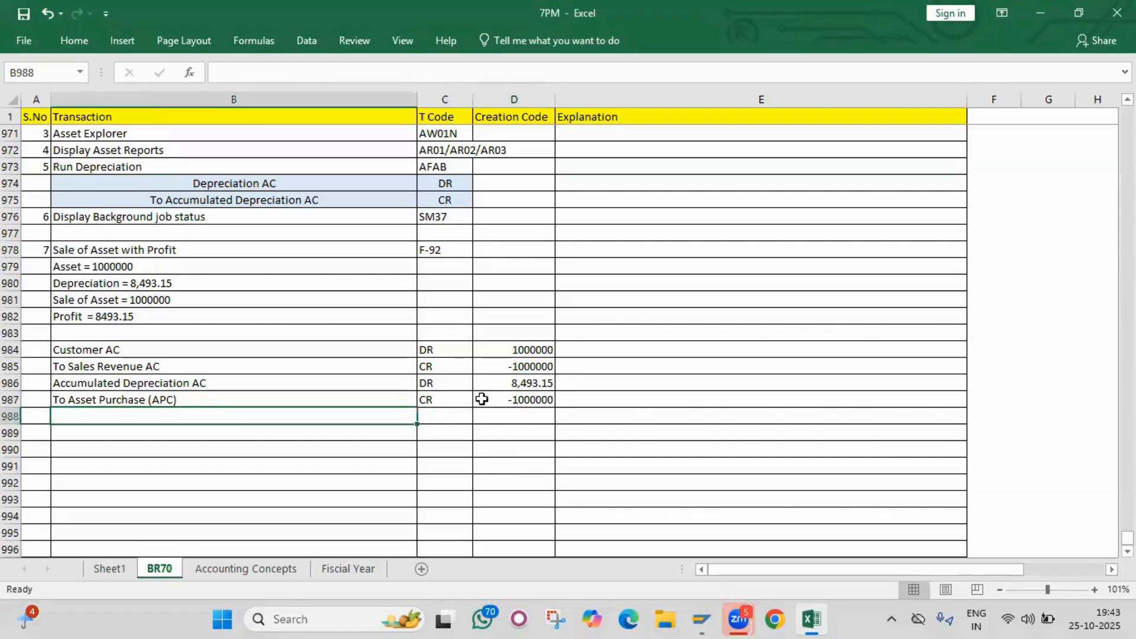
# Step: Add the credit line To Profit on Sale of Asset in row 988 with CR and the amount -8493.15
pyautogui.click(122, 312)
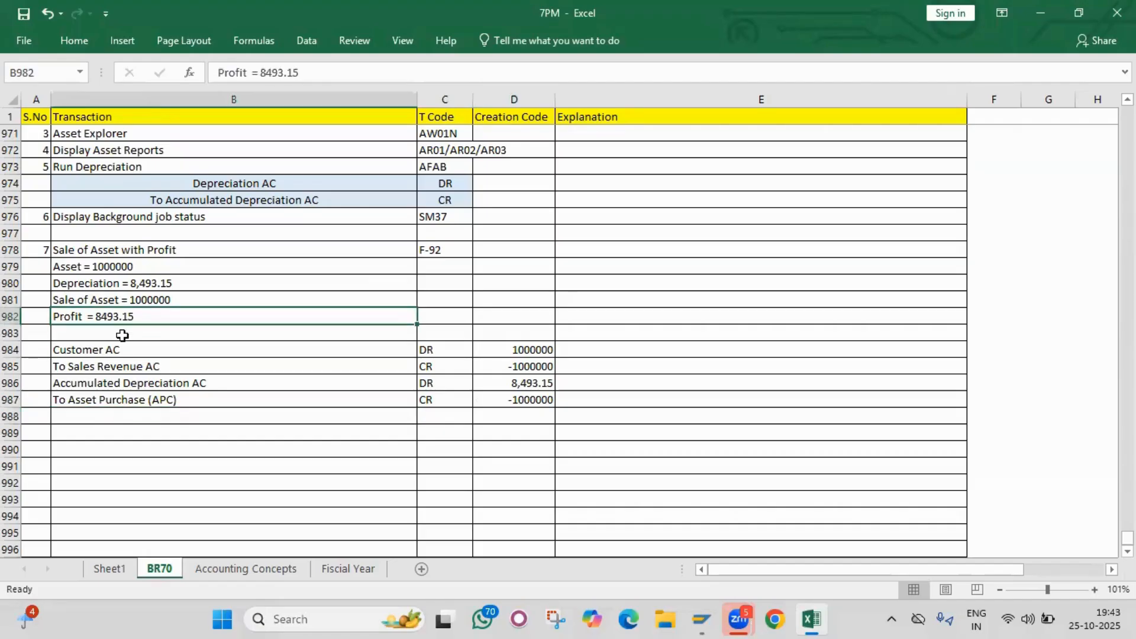
pyautogui.click(112, 416)
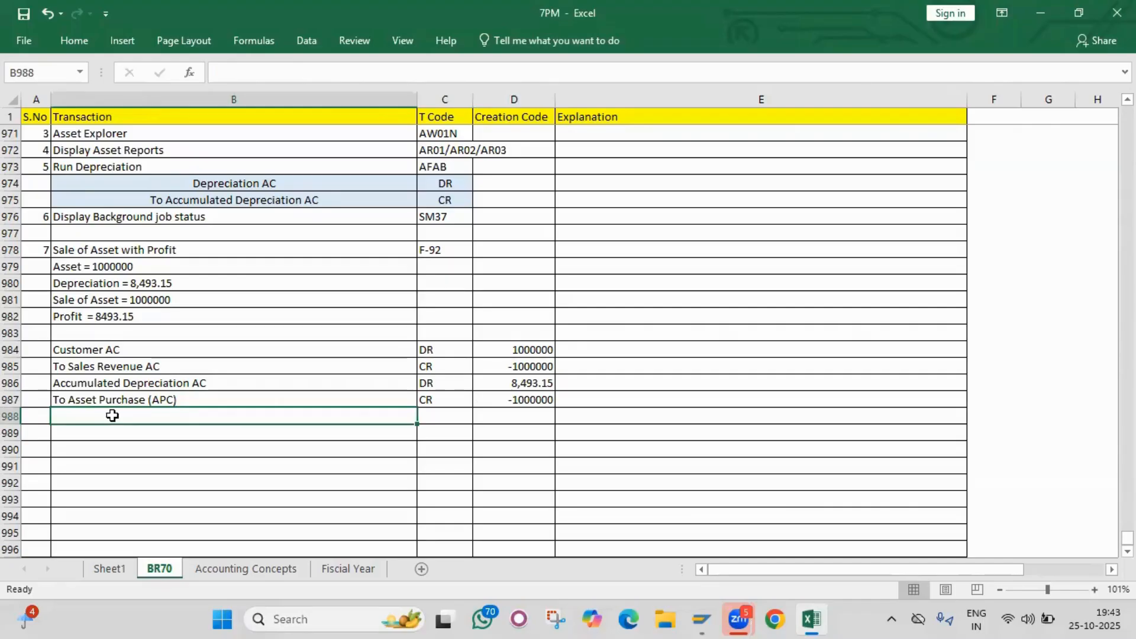
pyautogui.write('To ')
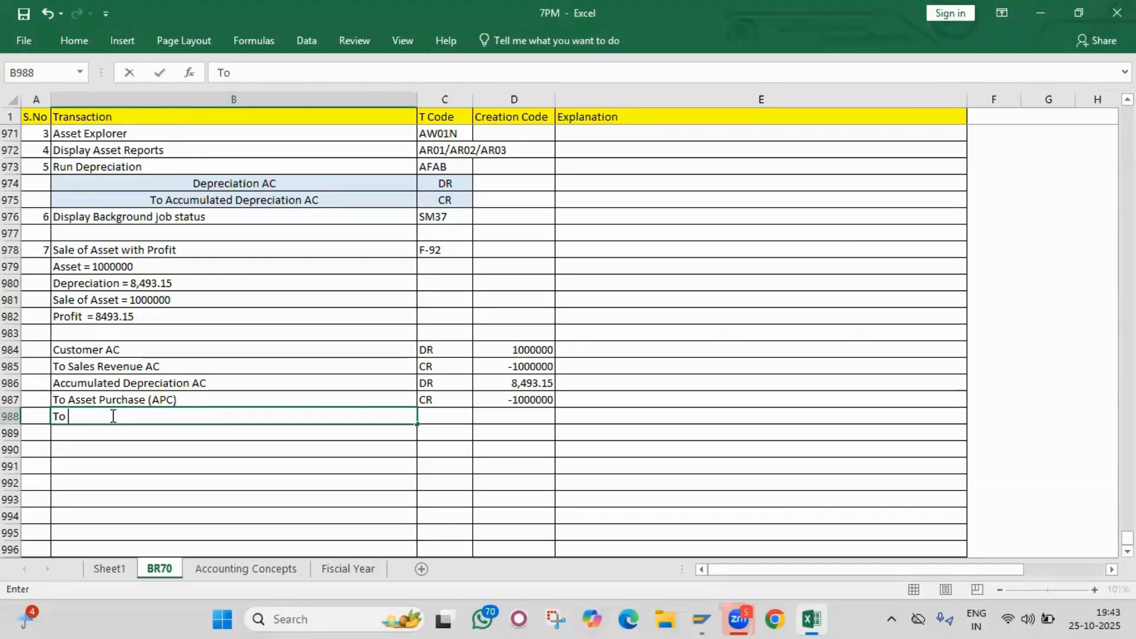
pyautogui.write('Profit on')
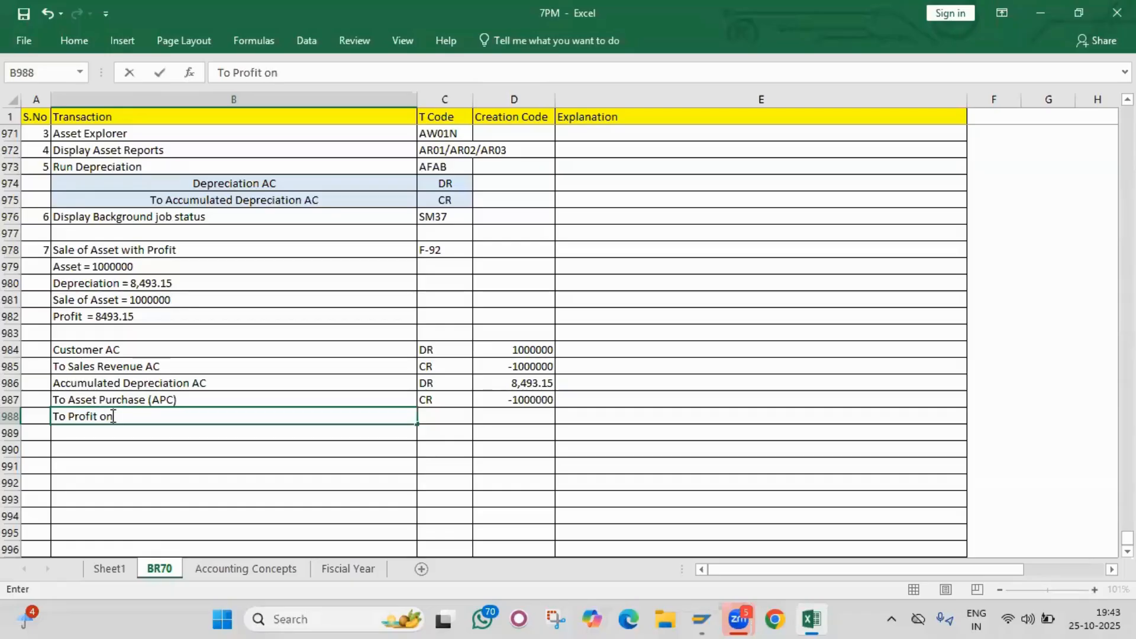
pyautogui.write(' Sale o')
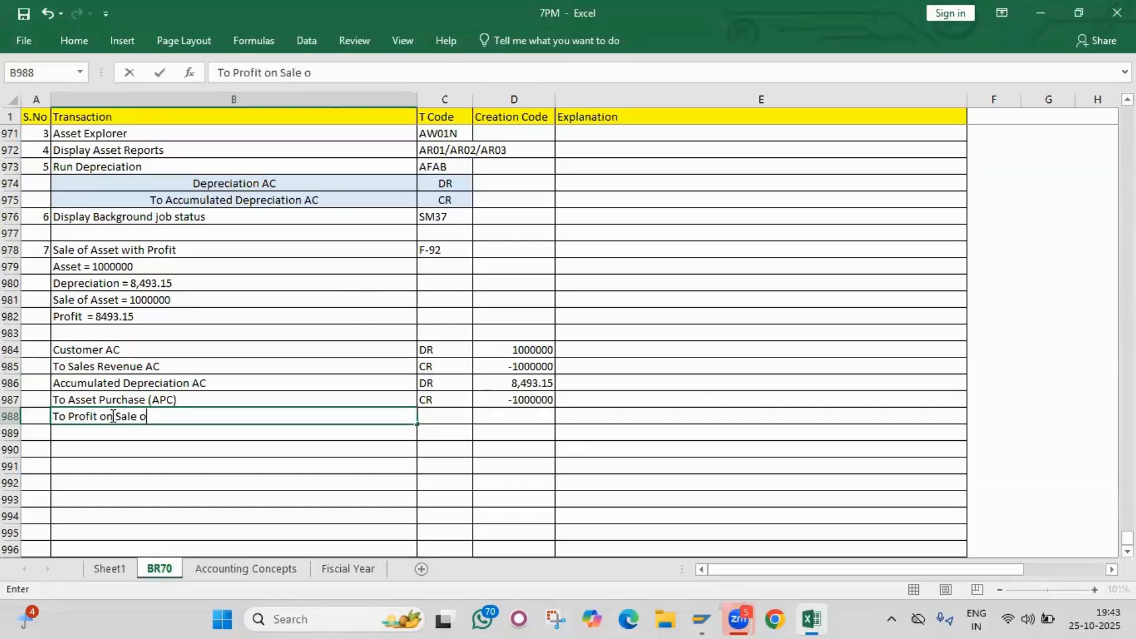
pyautogui.write('f Asset')
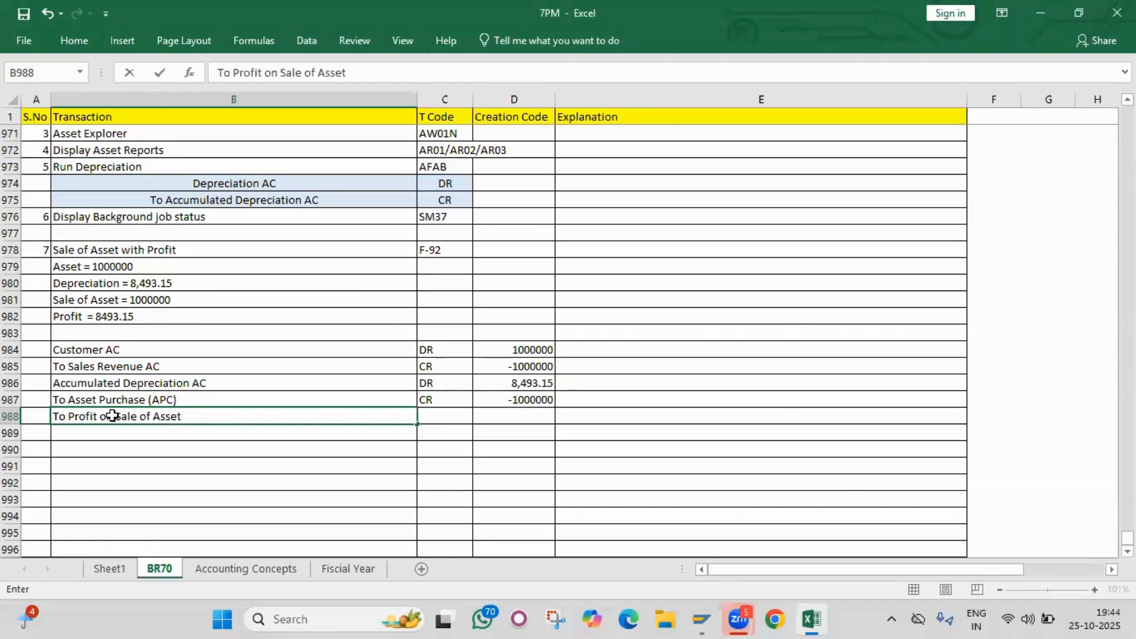
pyautogui.press('Tab')
pyautogui.write('CR')
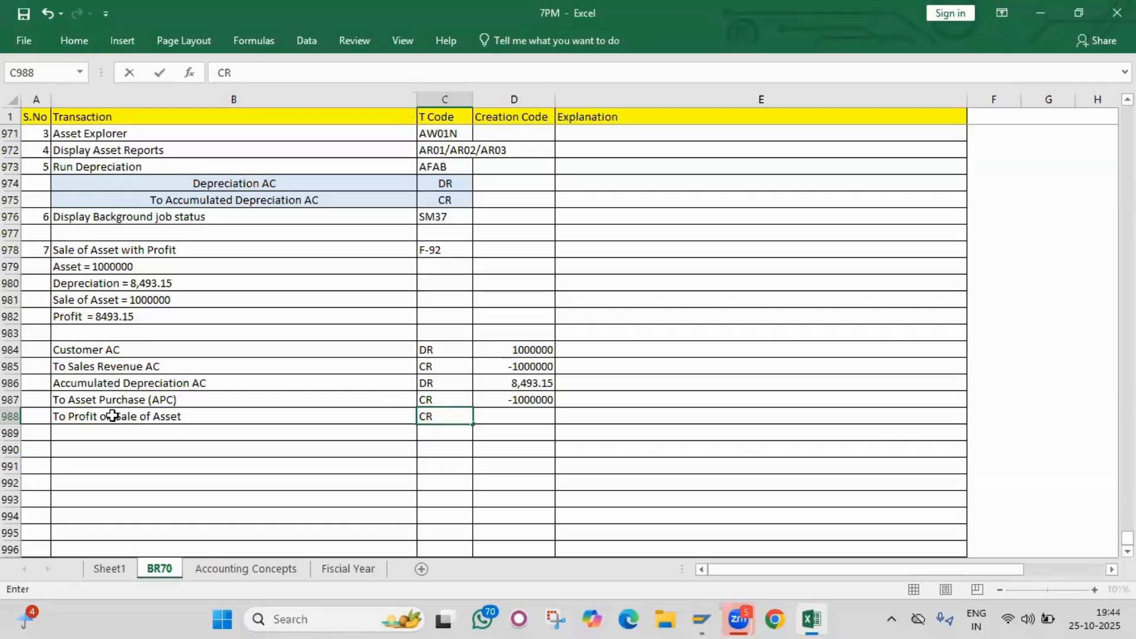
pyautogui.press('Tab')
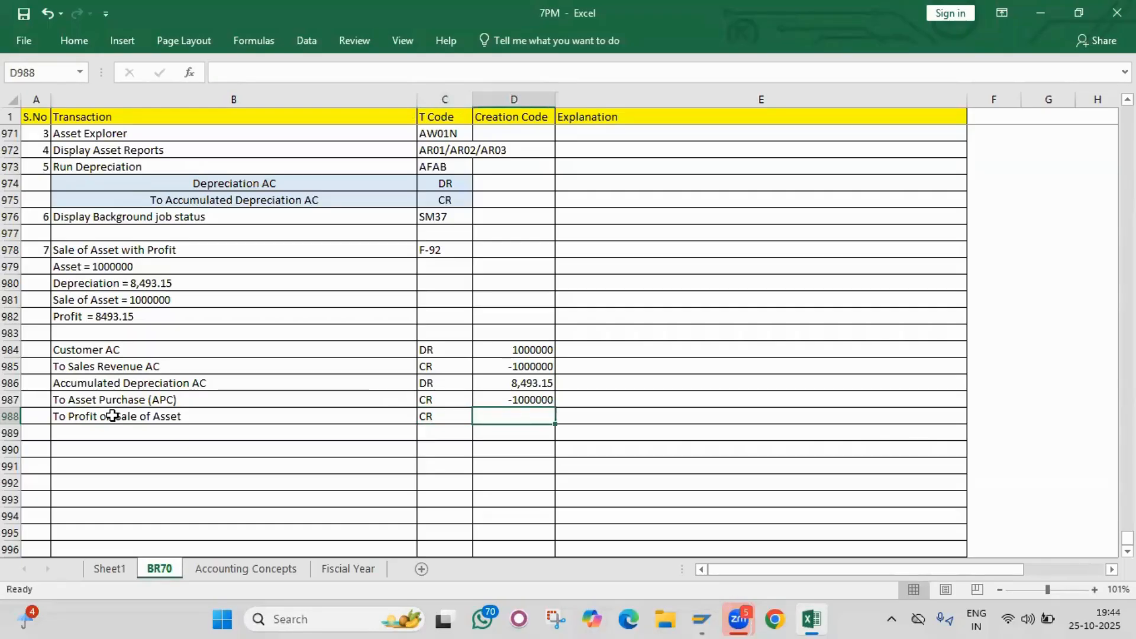
pyautogui.write('-8')
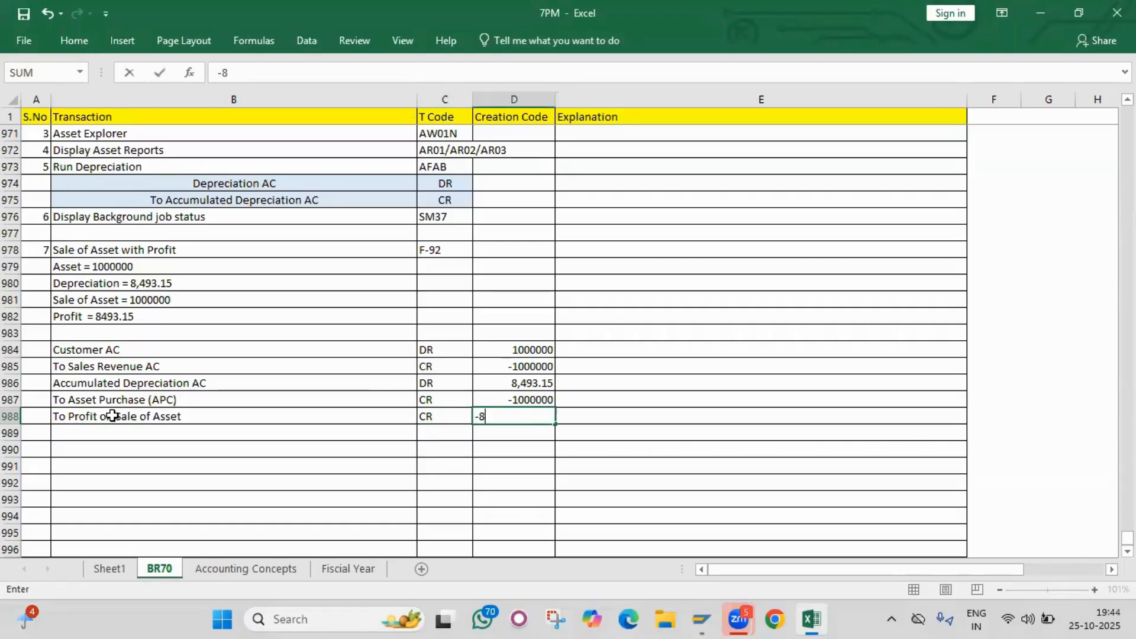
pyautogui.write('493.15')
pyautogui.press('Return')
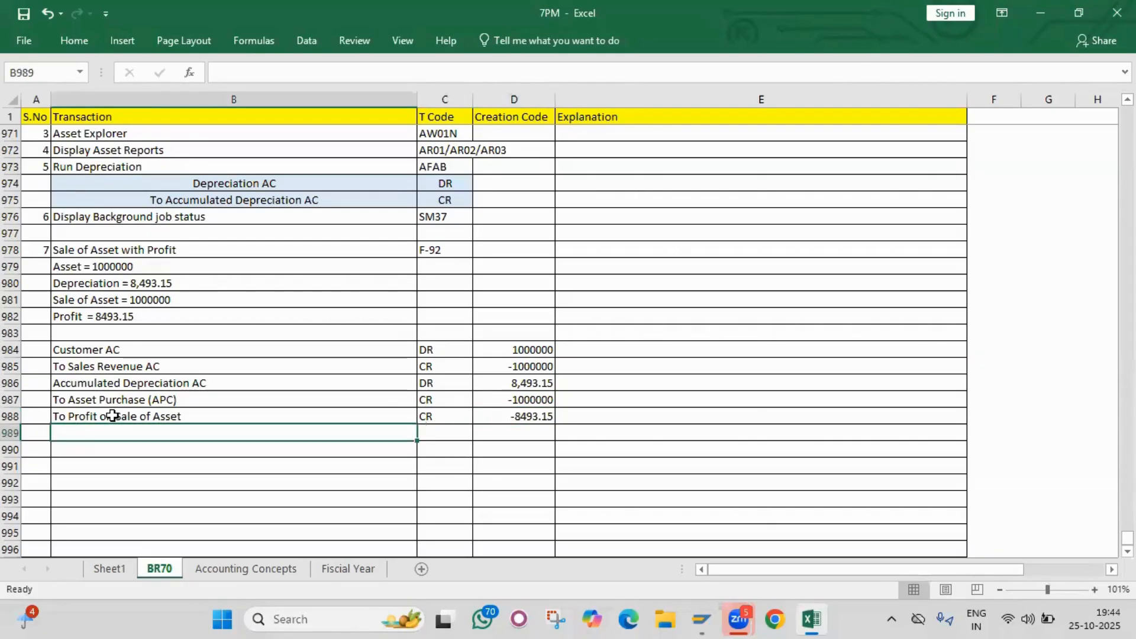
# Step: Check the sum of D984:D988 and add Asset Sale Clearing AC with DR and 1000000 in row 989
pyautogui.click(512, 350)
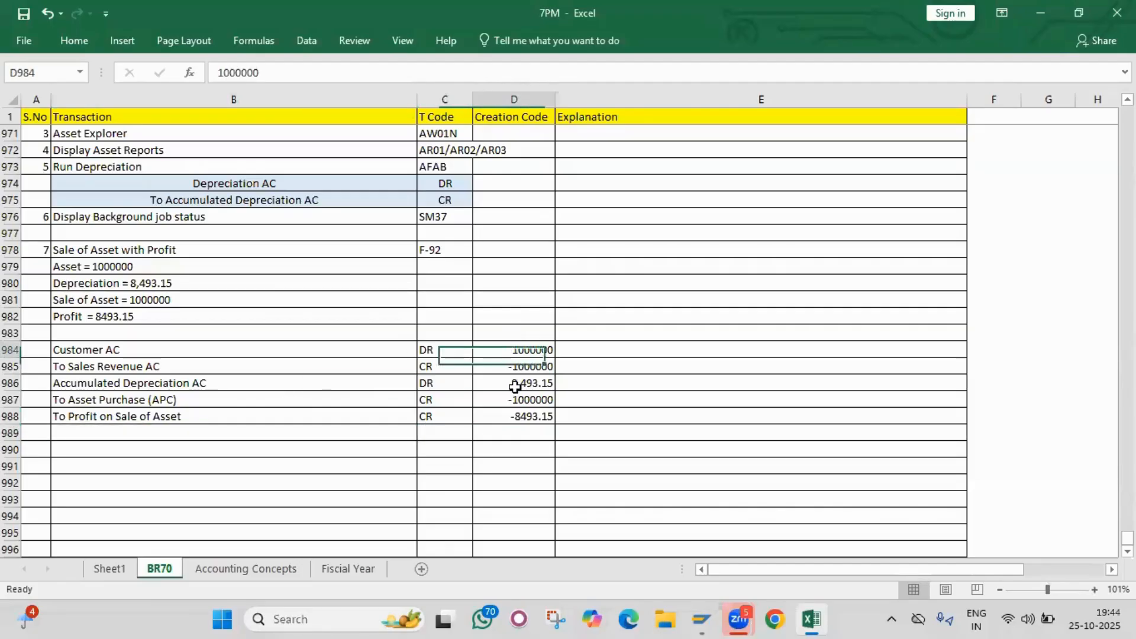
pyautogui.moveTo(515, 387); pyautogui.dragTo(519, 417)
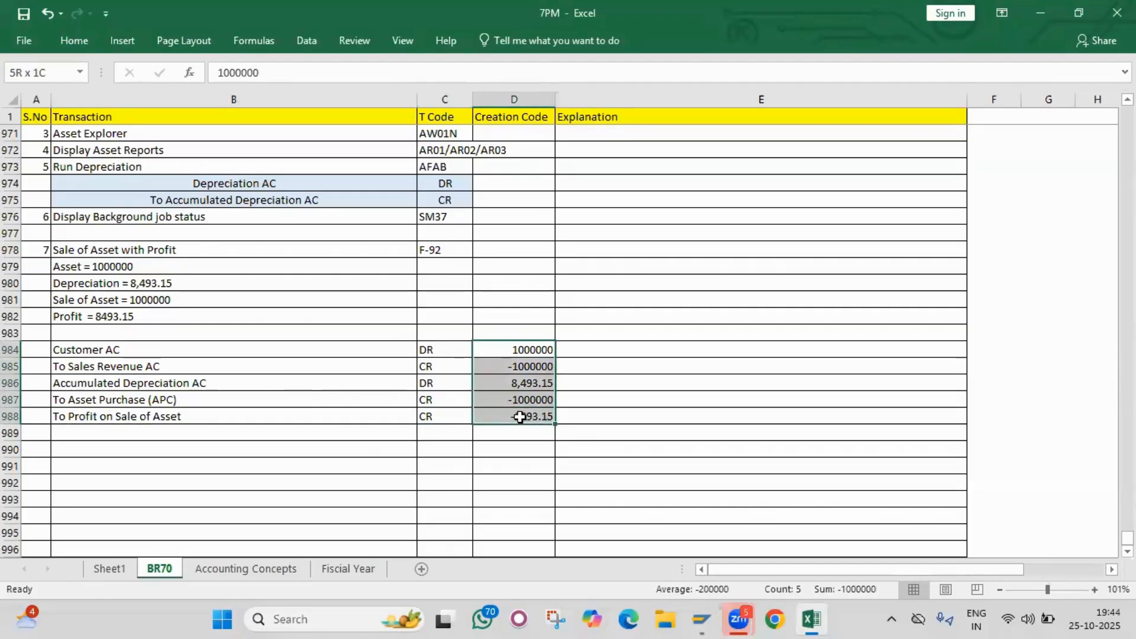
pyautogui.click(200, 429)
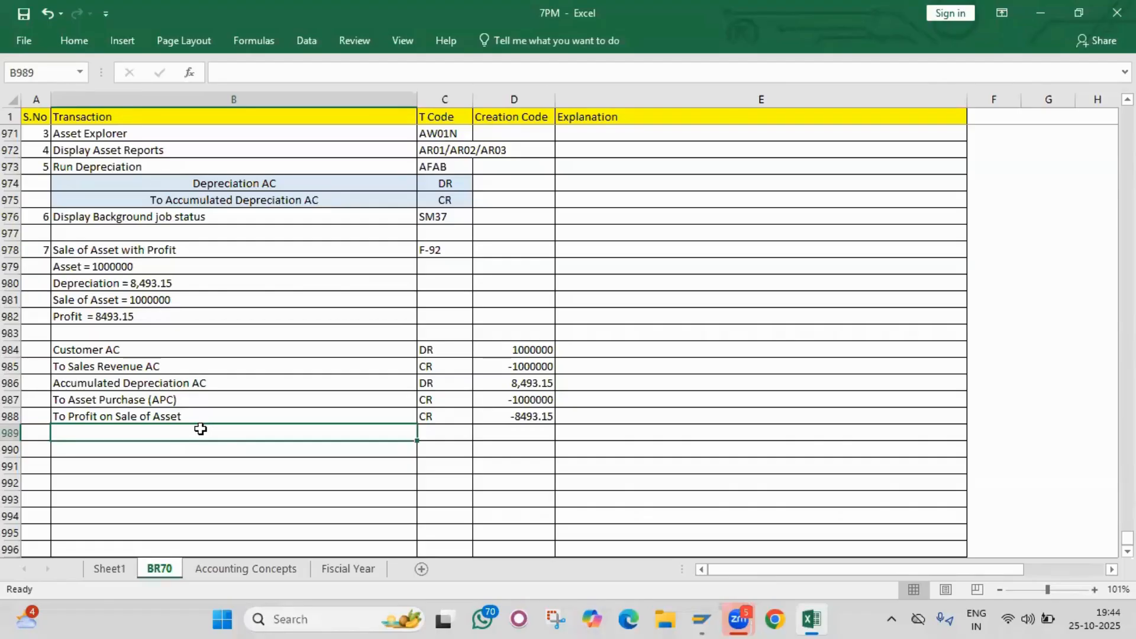
pyautogui.write('A')
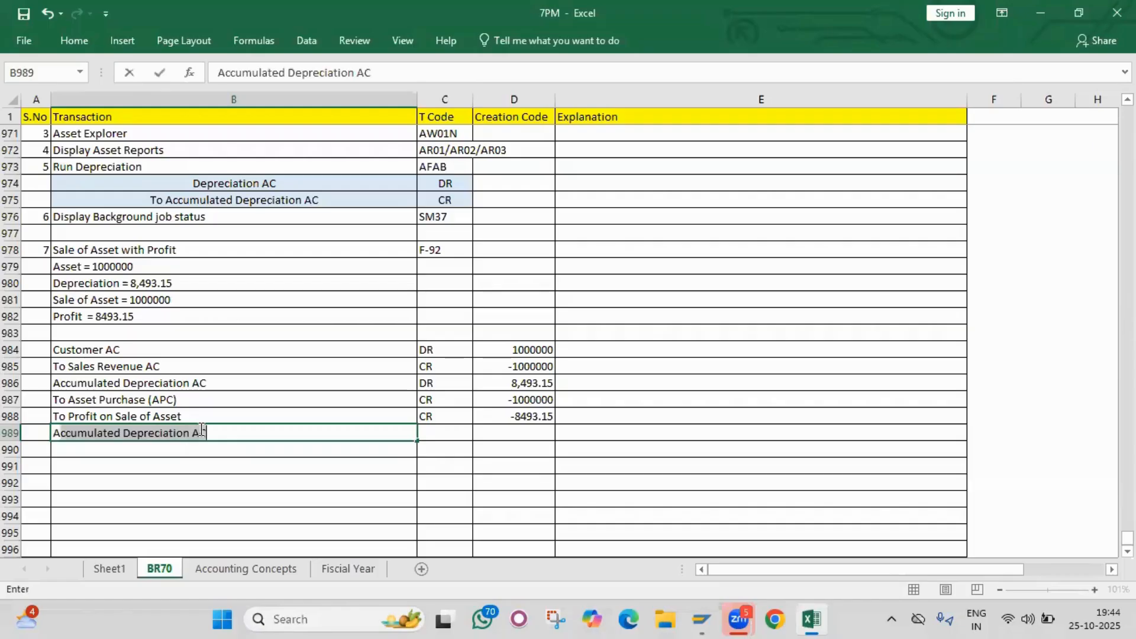
pyautogui.write('sset Sale')
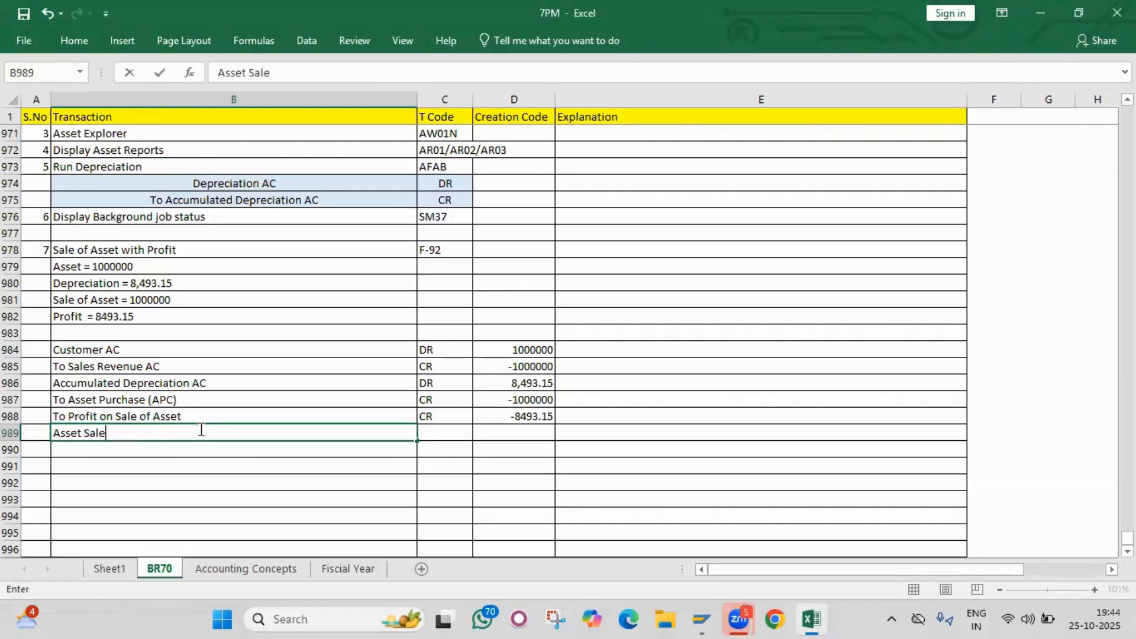
pyautogui.write(' Clearing AC')
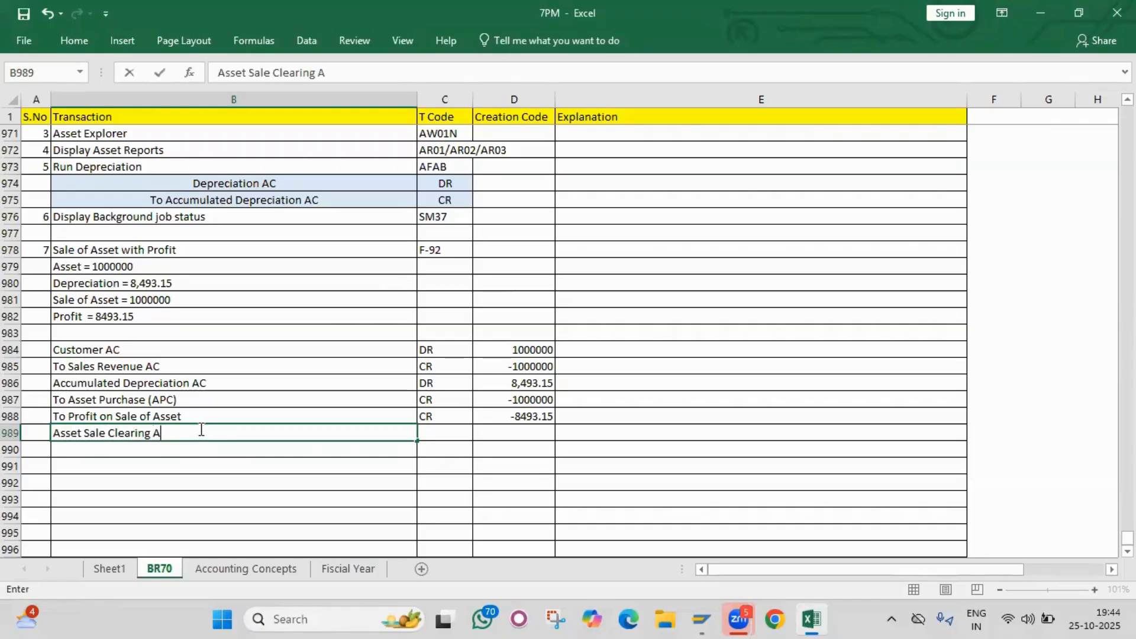
pyautogui.press('Tab')
pyautogui.write('DR')
pyautogui.press('Tab')
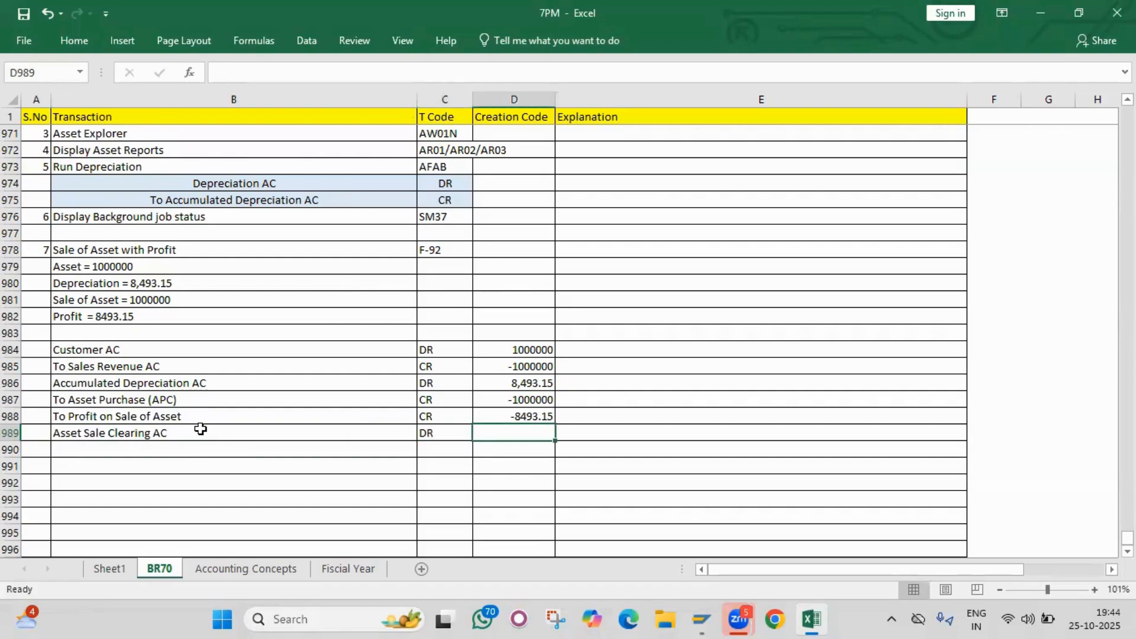
pyautogui.write('1000000')
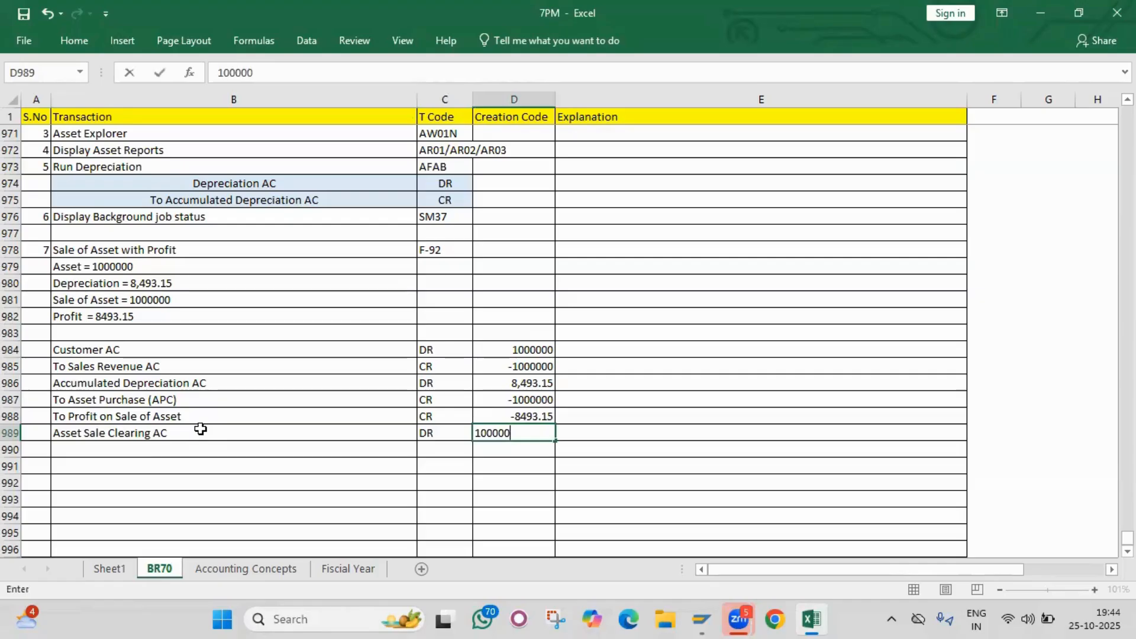
pyautogui.press('Return')
# Step: Check the sum of the amounts in D984:D989 and shade the sale entry B984:D989 with the light blue fill
pyautogui.moveTo(521, 351); pyautogui.dragTo(533, 439)
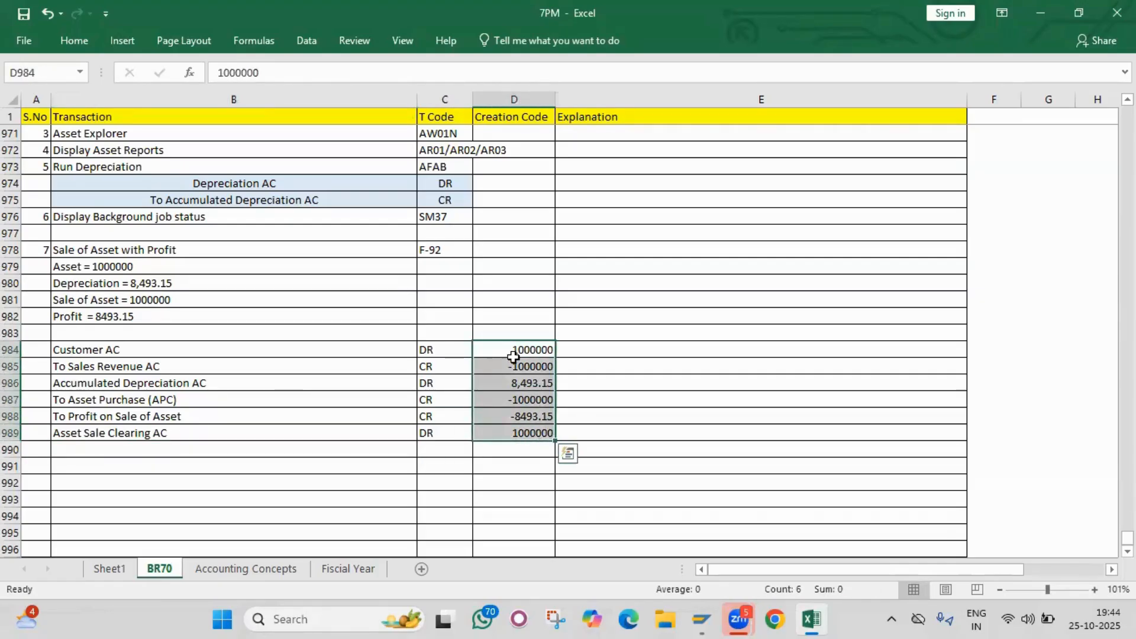
pyautogui.moveTo(520, 351); pyautogui.dragTo(524, 438)
pyautogui.moveTo(267, 347); pyautogui.dragTo(532, 434)
pyautogui.click(71, 42)
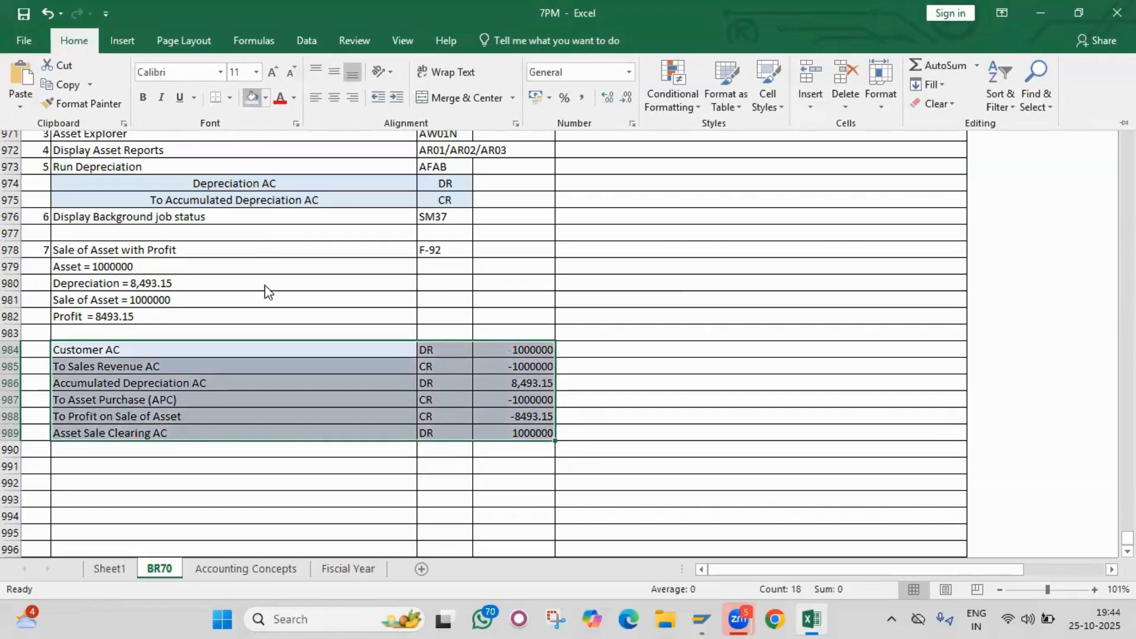
pyautogui.click(262, 310)
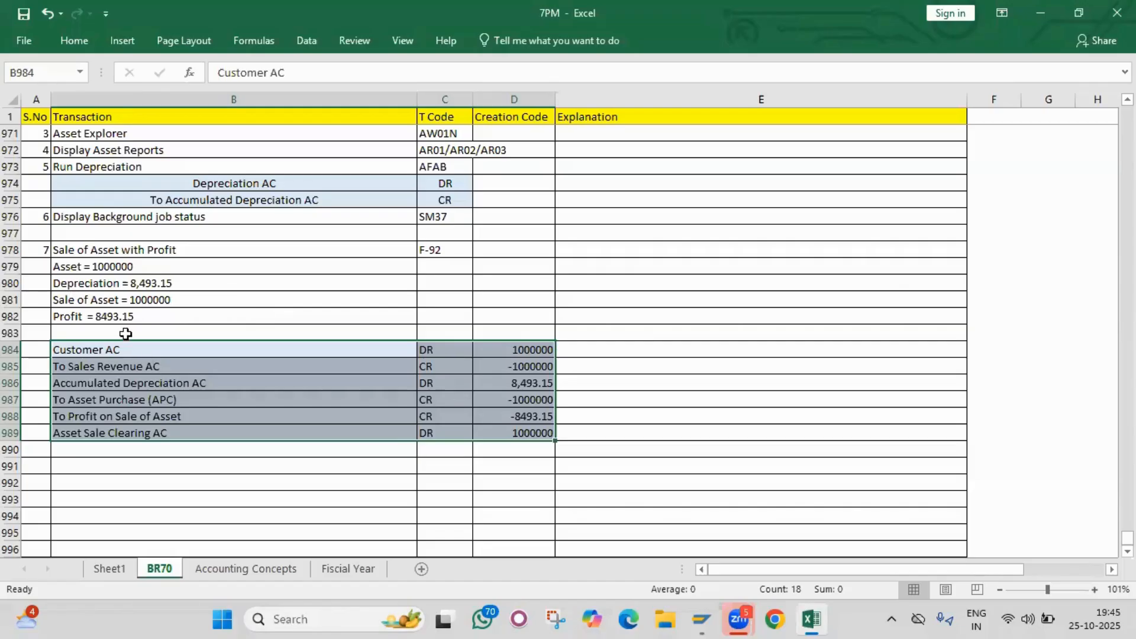
pyautogui.click(112, 355)
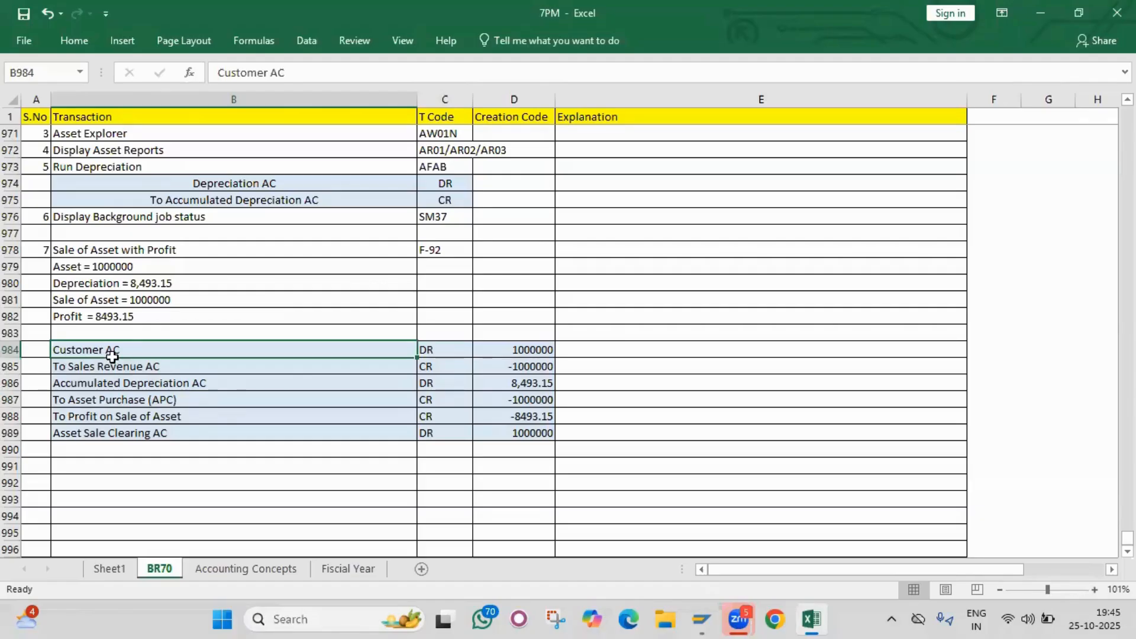
# Step: Compare the profit-sale entry in B984:D989 with the simulated customer invoice line items in SAP, account by account
pyautogui.click(113, 416)
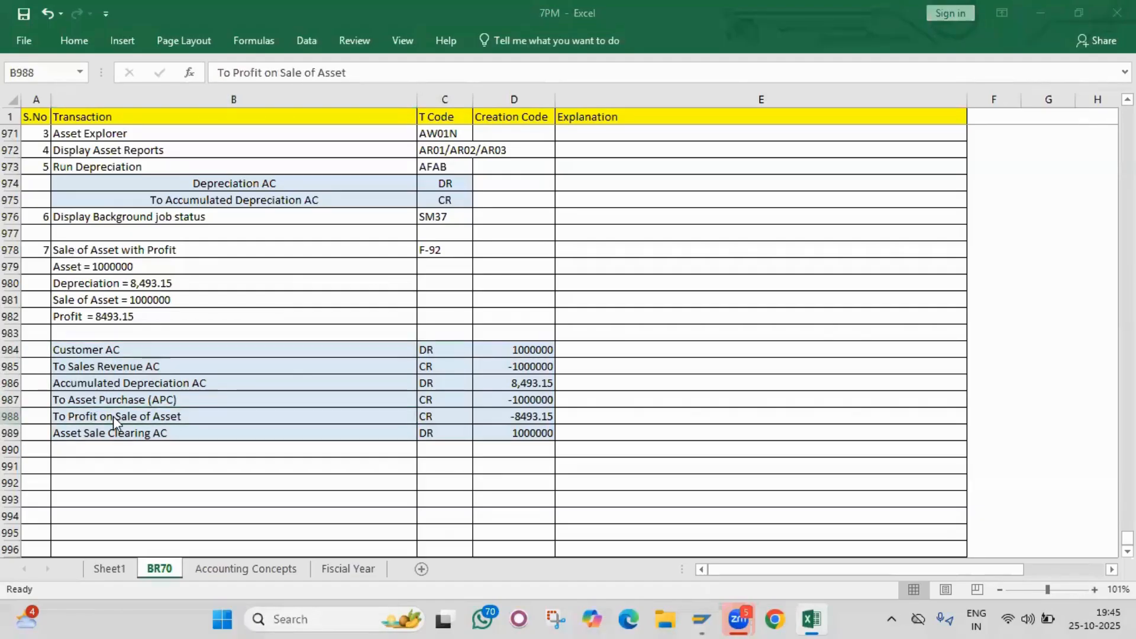
pyautogui.hotkey('alt', 'Tab')
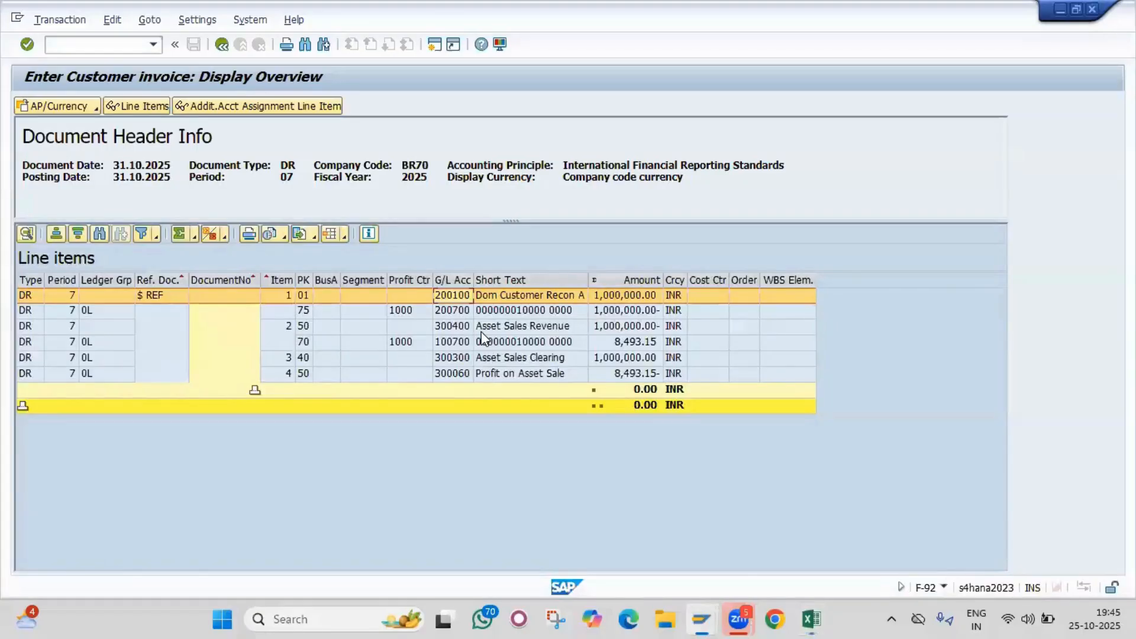
pyautogui.click(455, 316)
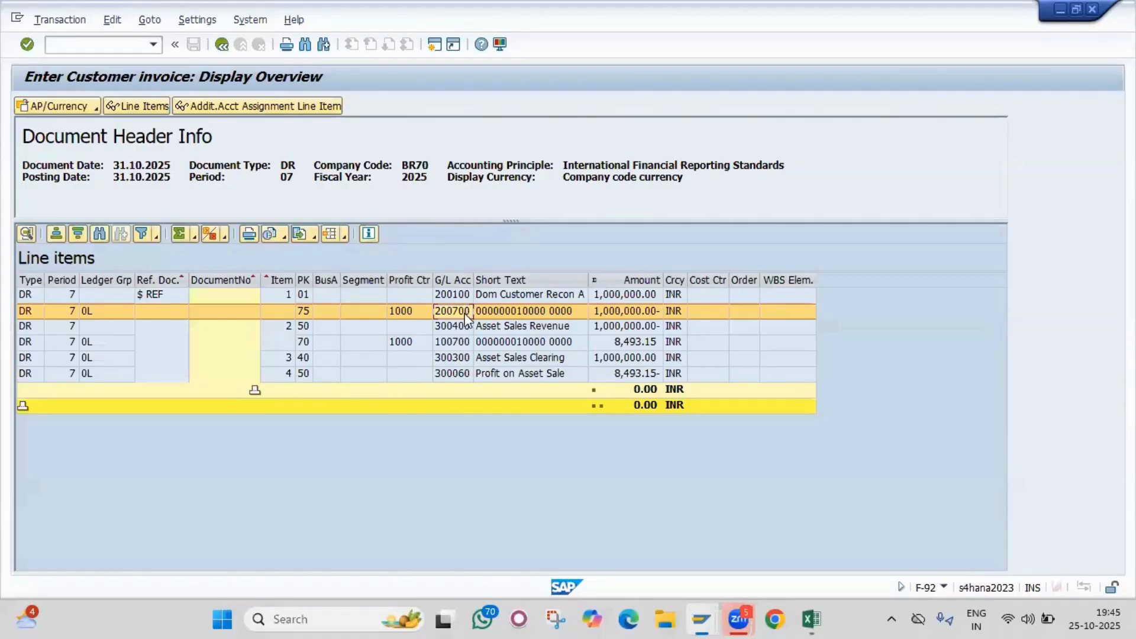
pyautogui.click(459, 297)
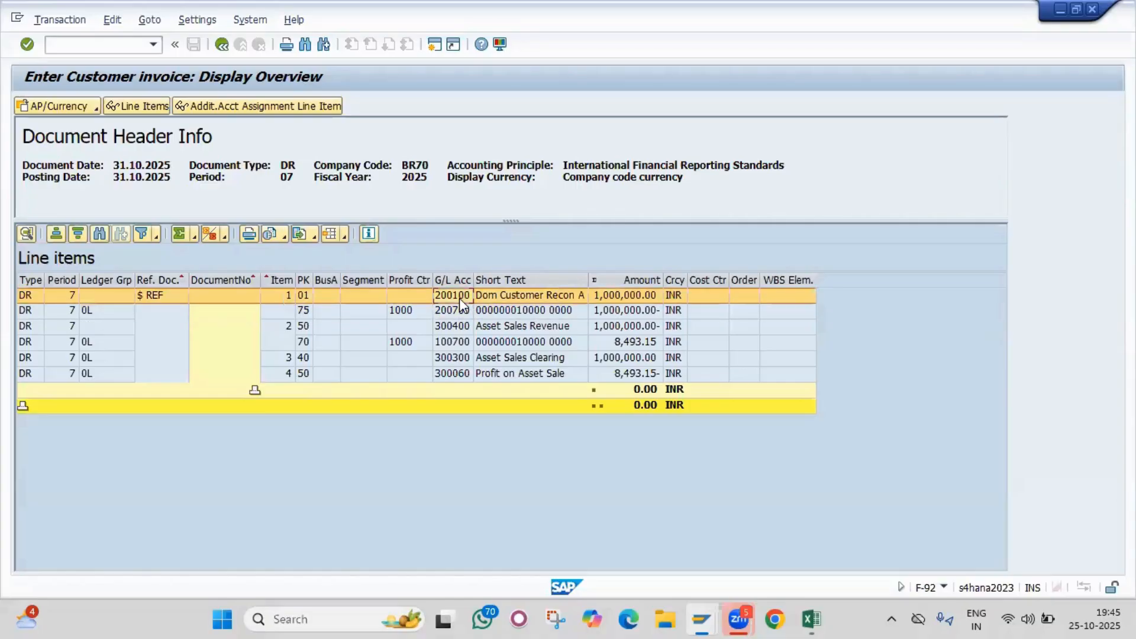
pyautogui.click(463, 326)
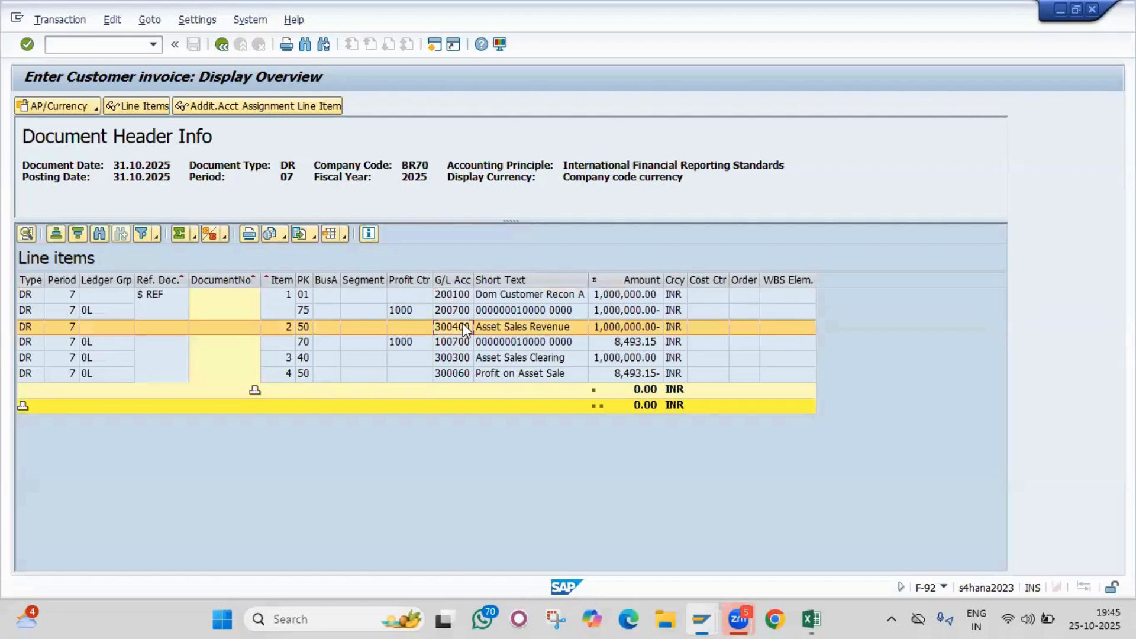
pyautogui.click(451, 310)
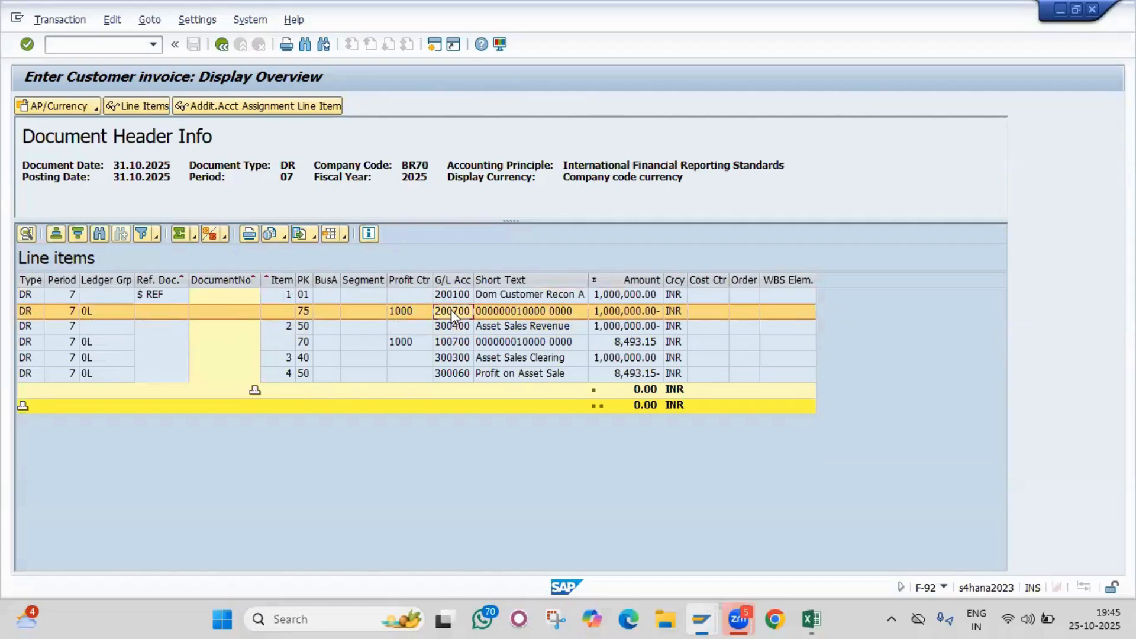
pyautogui.click(453, 343)
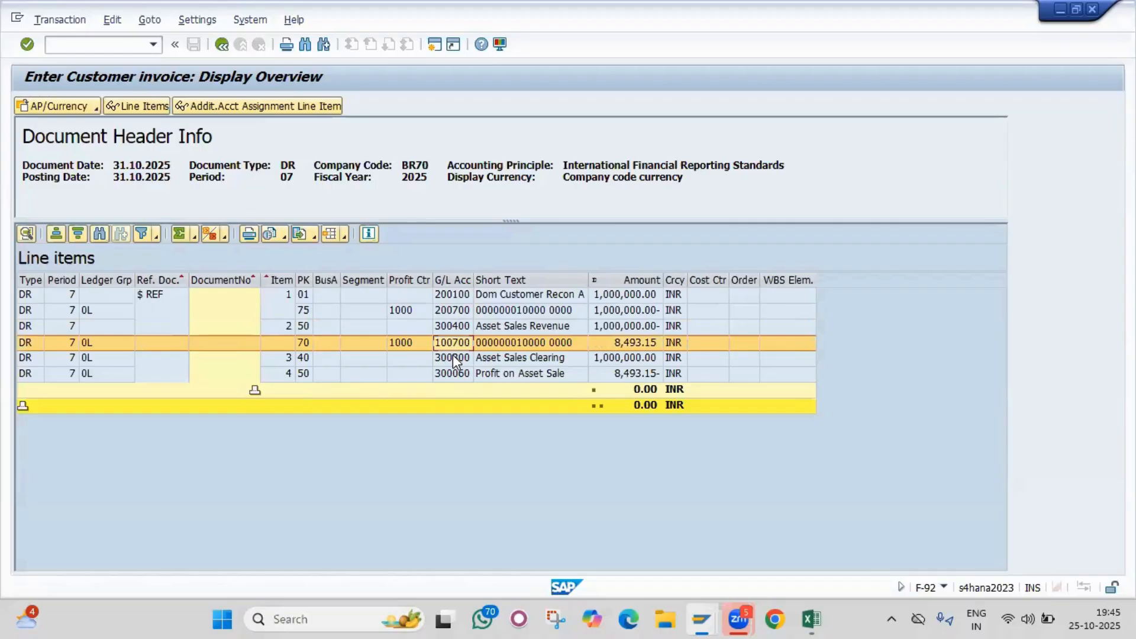
pyautogui.click(452, 357)
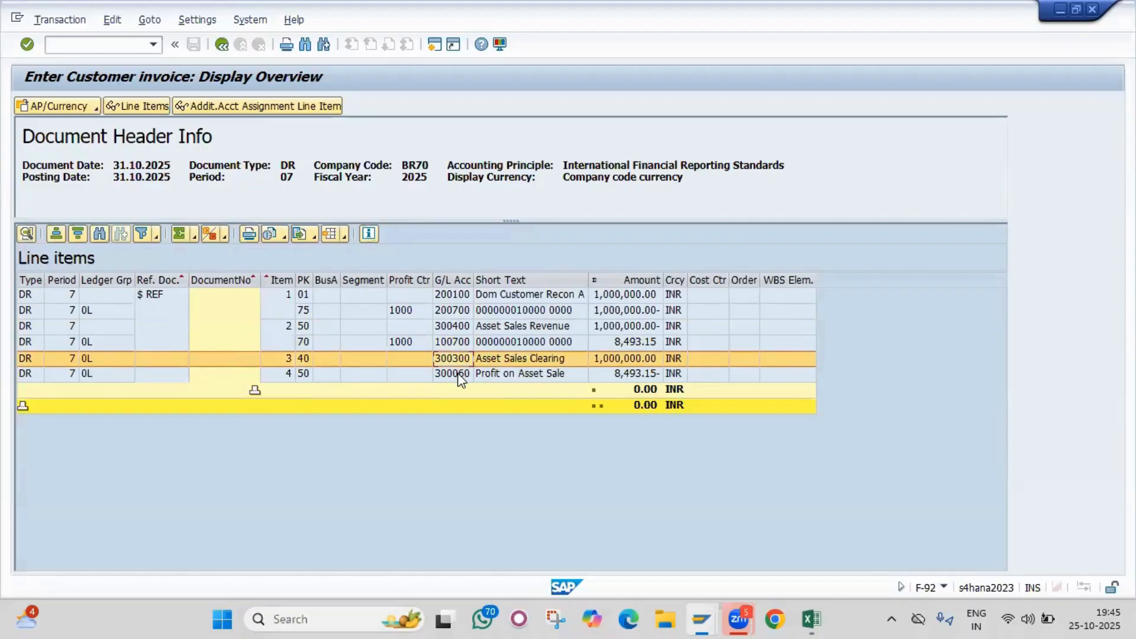
pyautogui.click(461, 374)
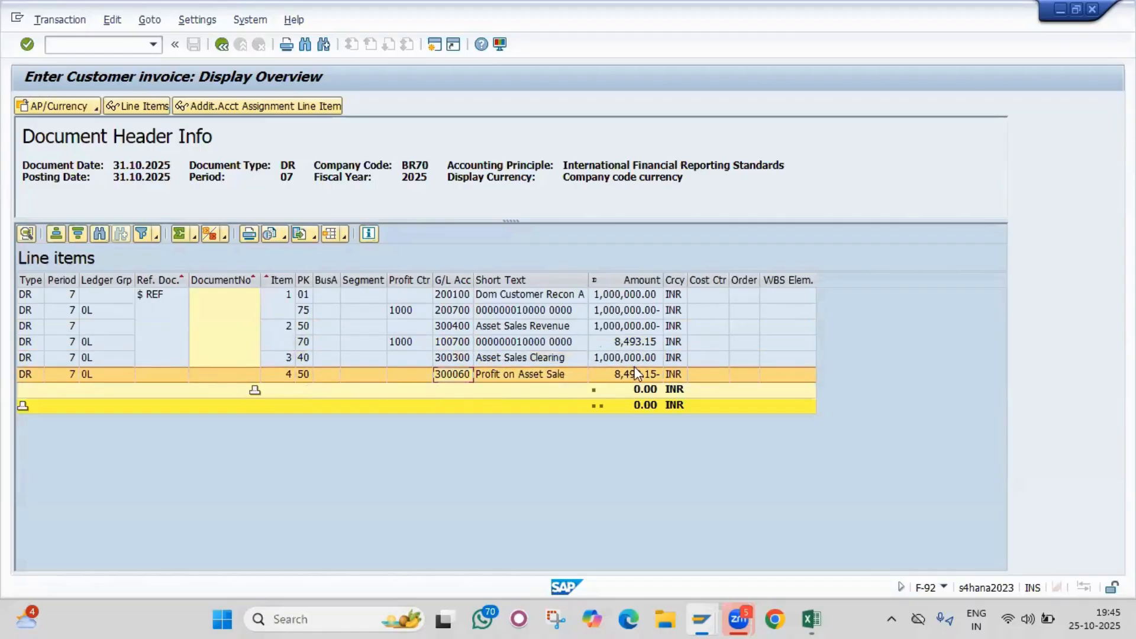
pyautogui.hotkey('alt', 'Tab')
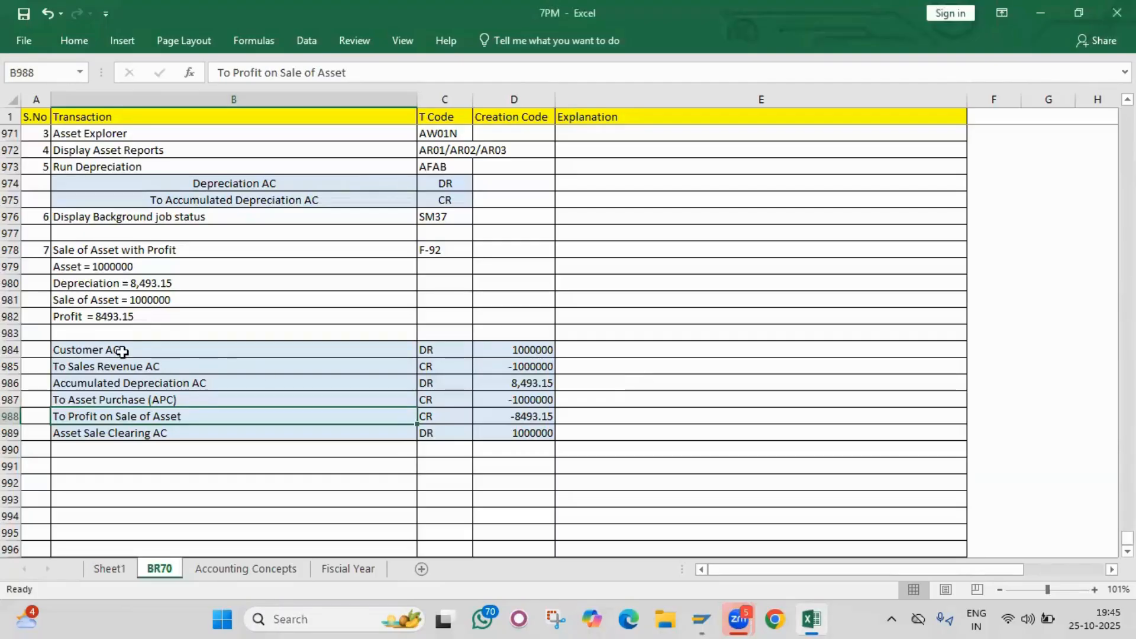
pyautogui.hotkey('alt', 'Tab')
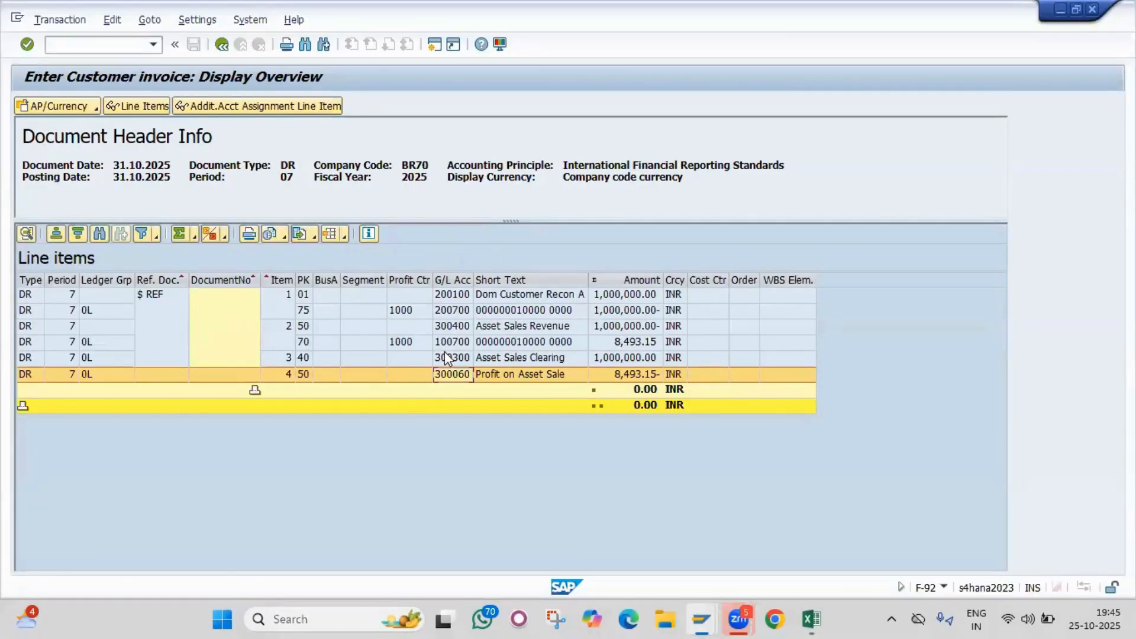
pyautogui.hotkey('alt', 'Tab')
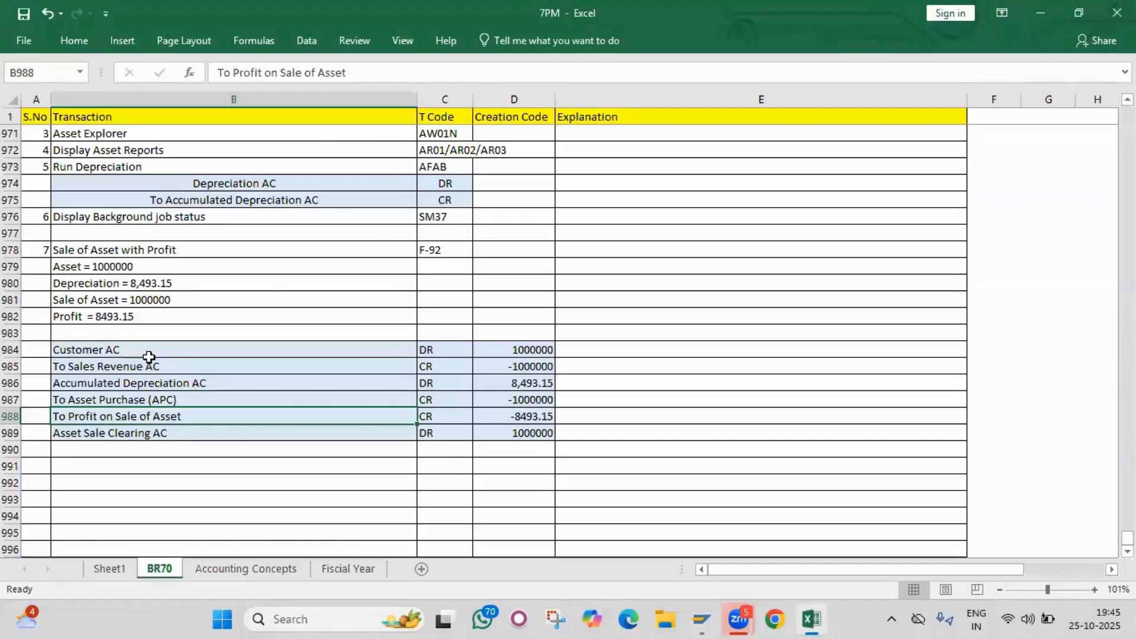
pyautogui.moveTo(148, 352); pyautogui.dragTo(491, 431)
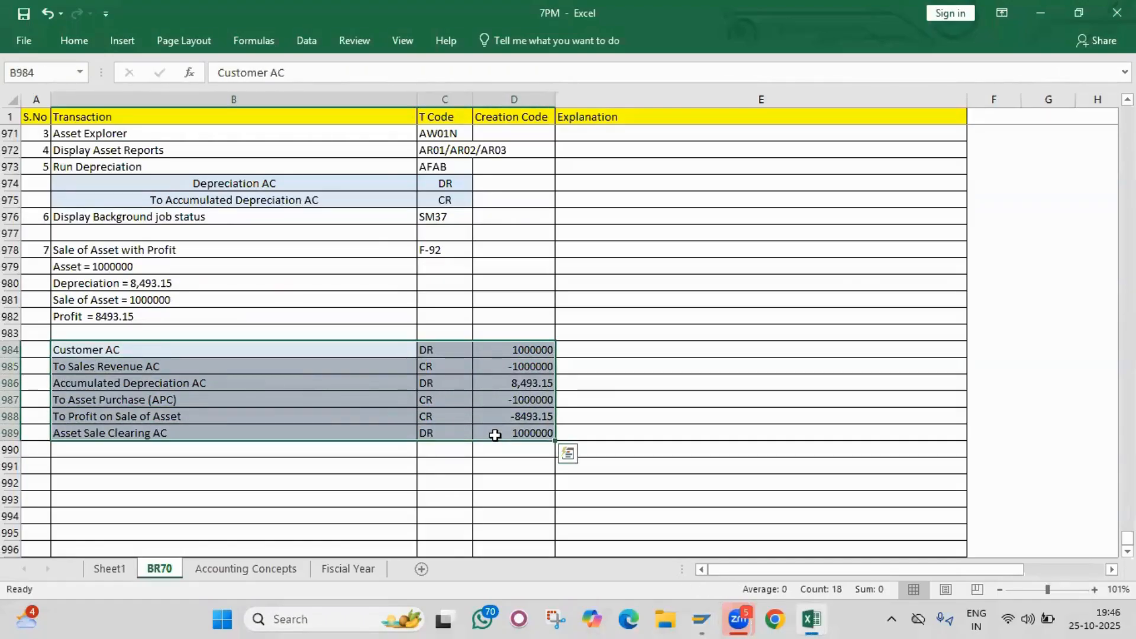
pyautogui.click(656, 393)
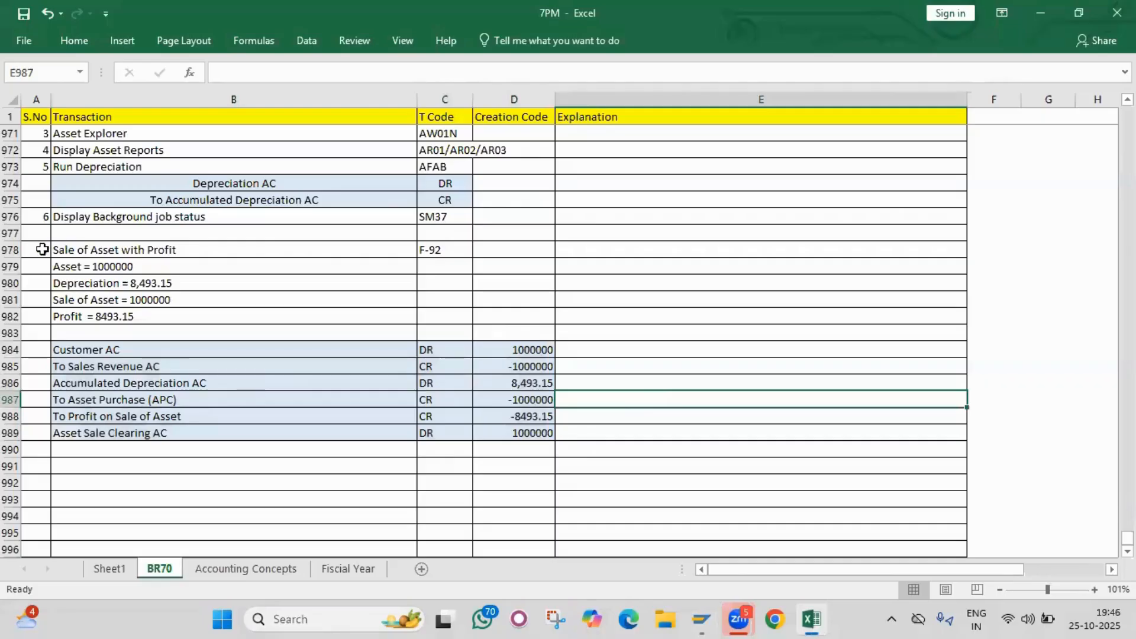
# Step: Copy the numbered Sale of Asset with Profit heading with T-code F-92 from A978:C978 to row 991
pyautogui.moveTo(43, 250); pyautogui.dragTo(434, 254)
pyautogui.hotkey('ctrl', 'c')
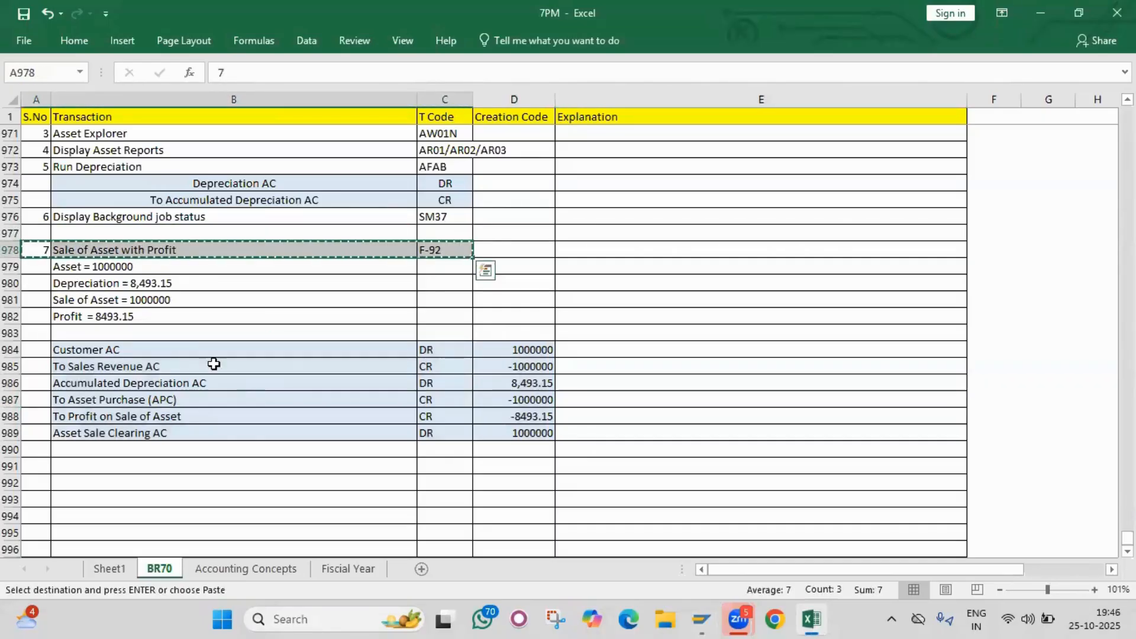
pyautogui.click(45, 468)
pyautogui.hotkey('ctrl', 'v')
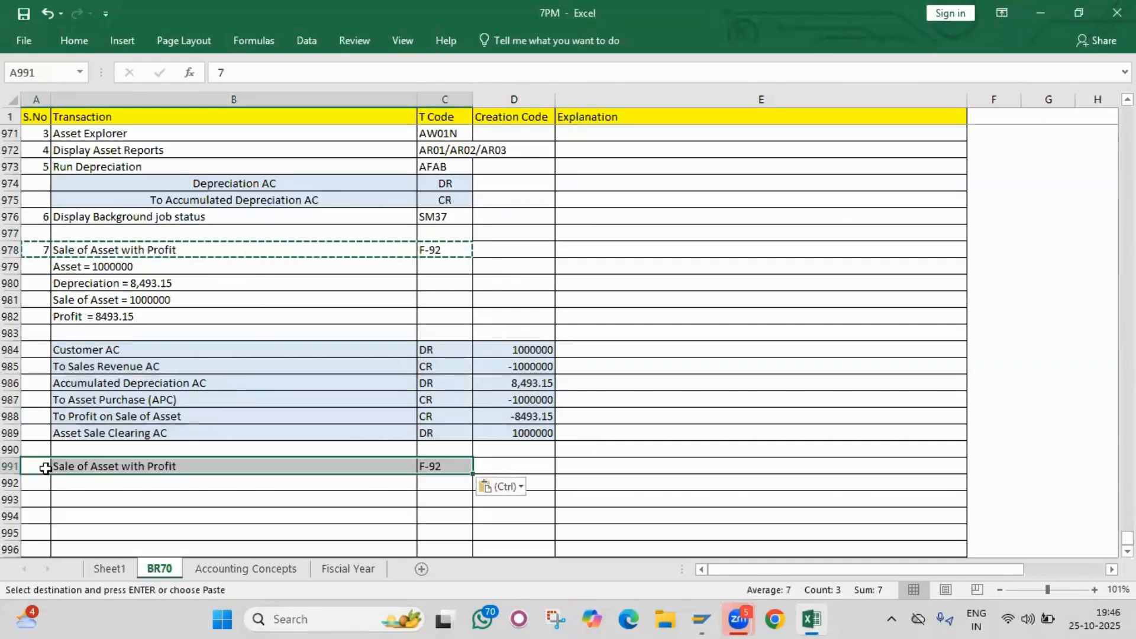
pyautogui.scroll(-2, 88, 468)
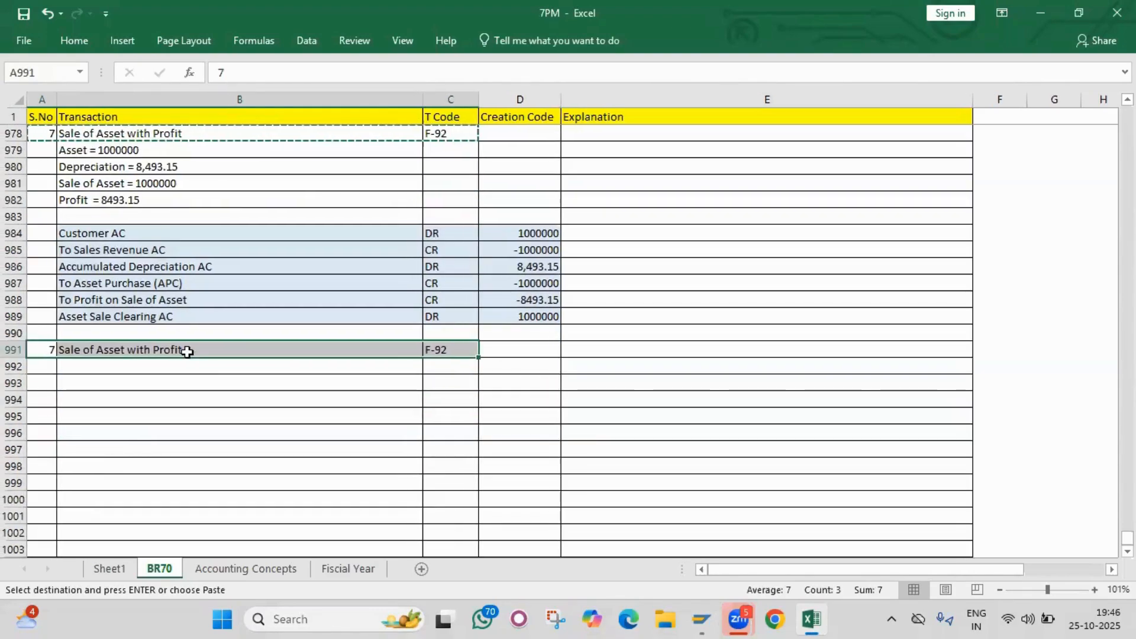
# Step: In SAP, choose the Reliance Industries Ltd customer account for the F-92 first line item and accept the header dated 31.10.2025
pyautogui.hotkey('alt', 'Tab')
pyautogui.scroll(-2, 166, 336)
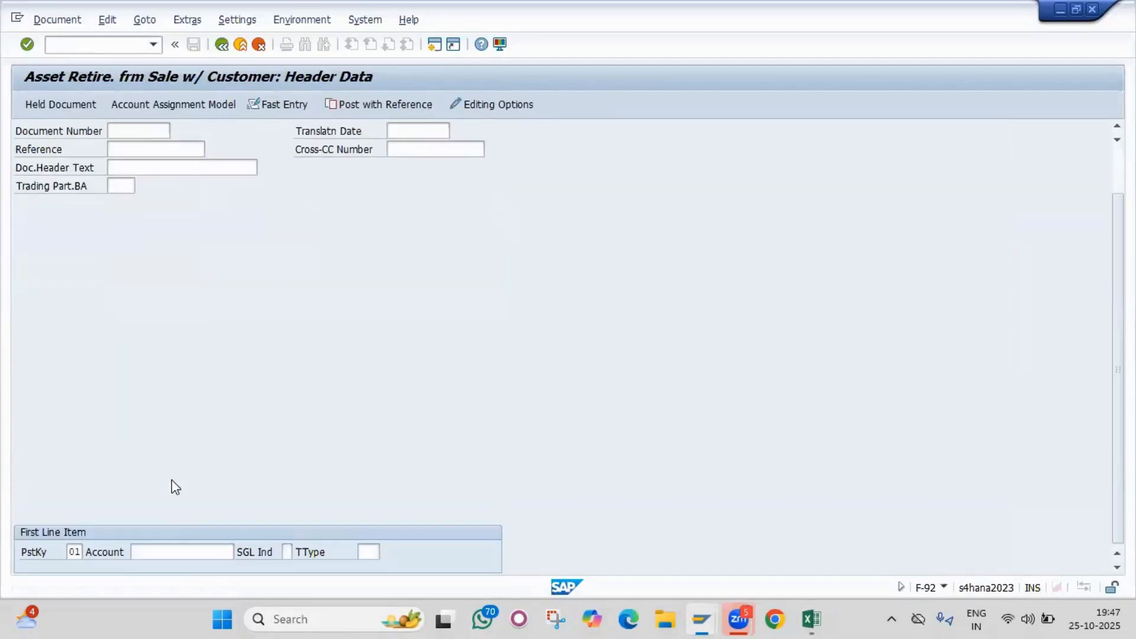
pyautogui.click(171, 550)
pyautogui.press('Down')
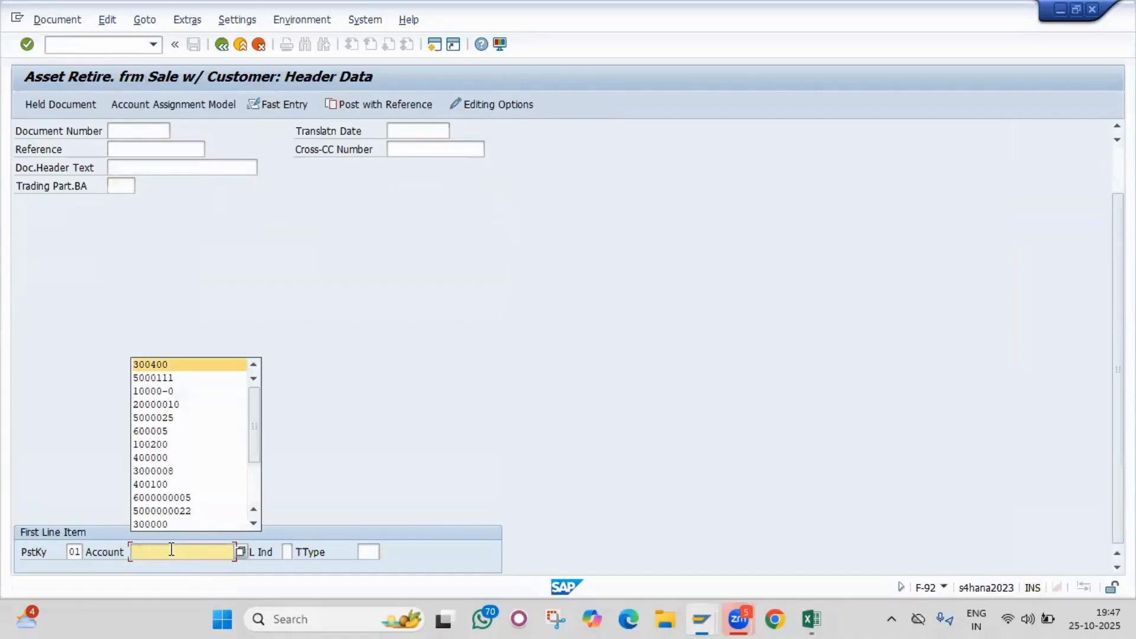
pyautogui.press('Down')
pyautogui.press('Up')
pyautogui.press('Down')
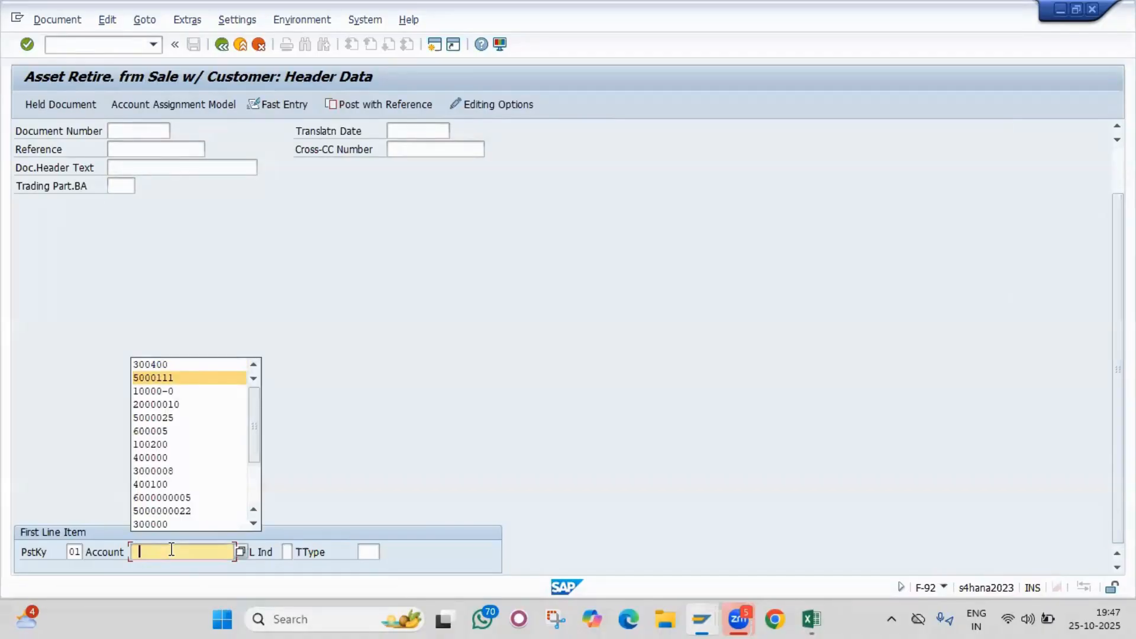
pyautogui.press('Return')
pyautogui.press('Return')
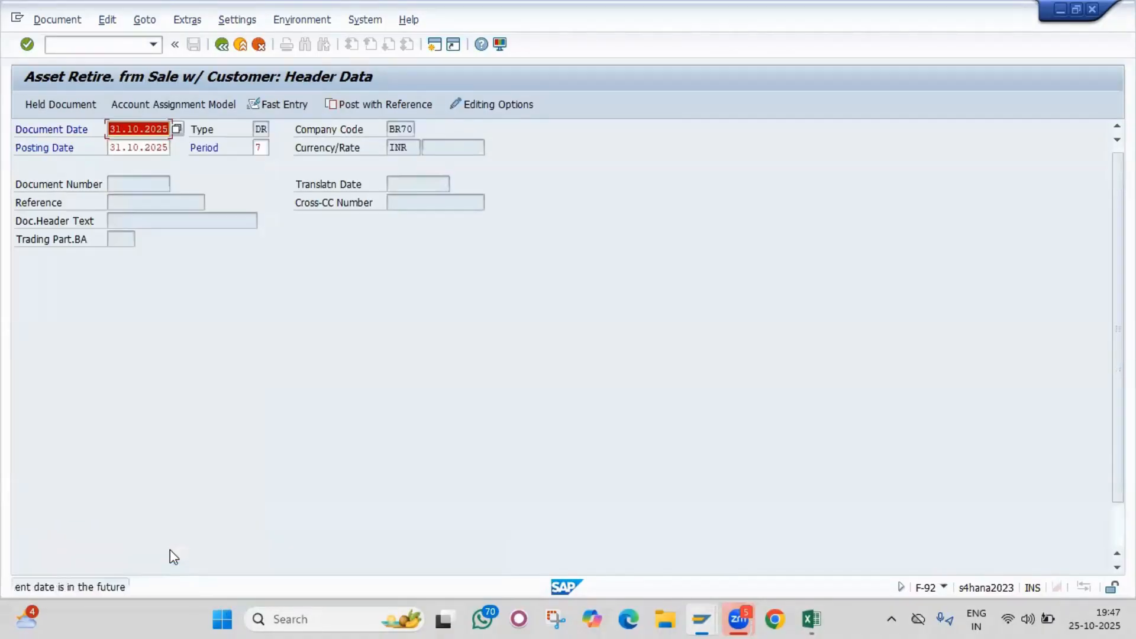
pyautogui.press('Return')
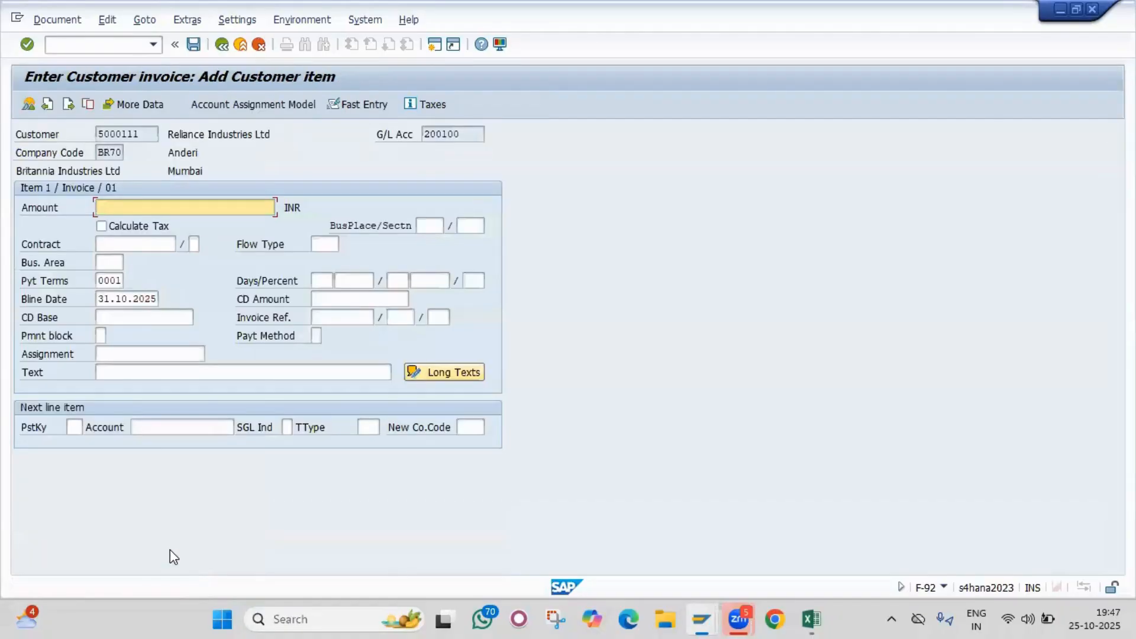
# Step: Set the customer item amount to 950000 and add a posting key 50 line for the Asset Sales Revenue account
pyautogui.write('950000')
pyautogui.click(73, 429)
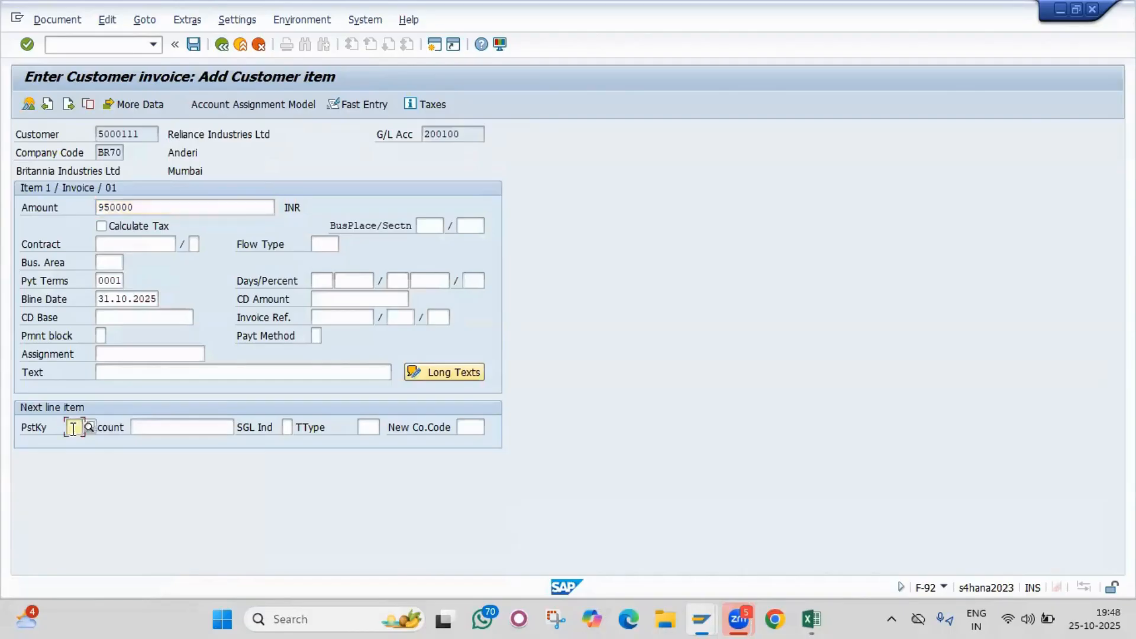
pyautogui.click(74, 427)
pyautogui.write('50')
pyautogui.press('Tab')
pyautogui.press('Down')
pyautogui.press('Tab')
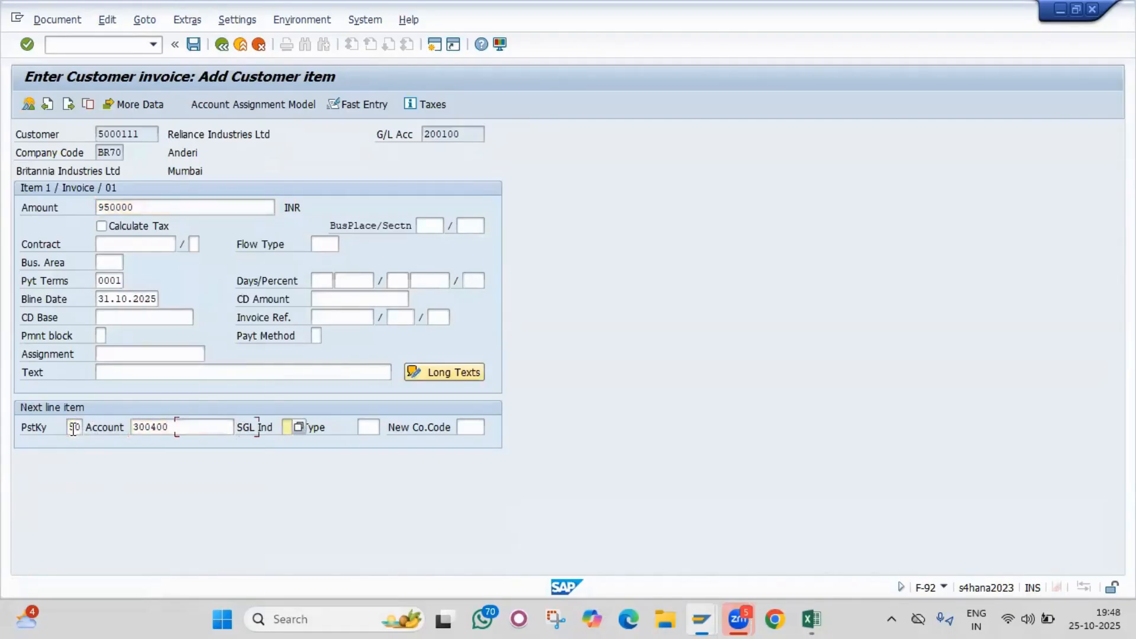
pyautogui.press('Tab')
pyautogui.press('Return')
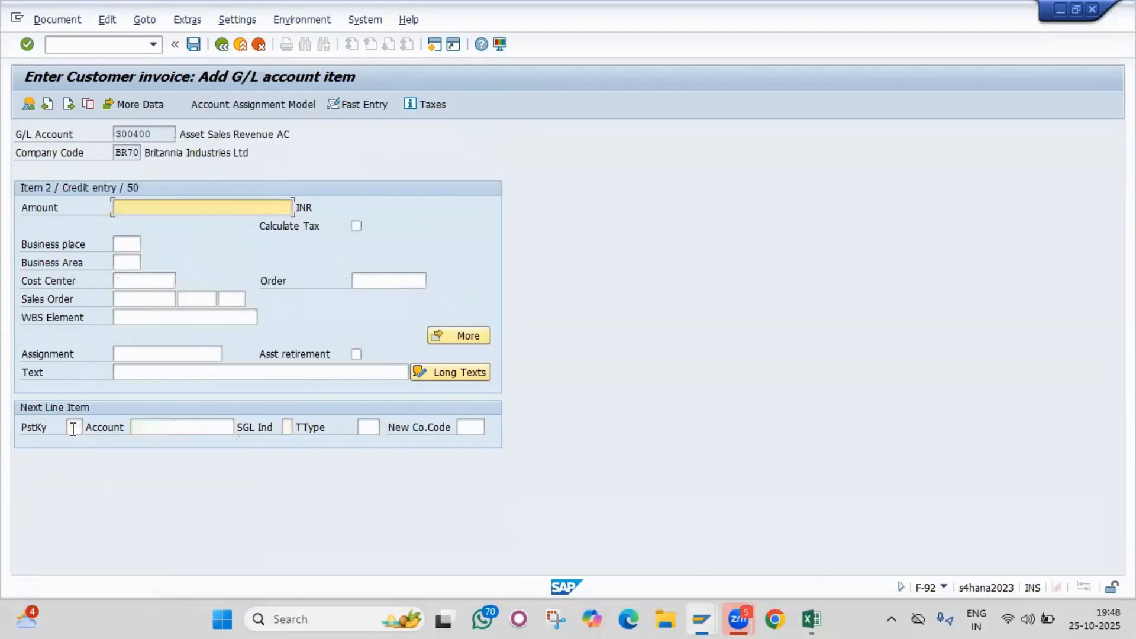
# Step: Enter * as the revenue line amount and flag the line as an asset retirement
pyautogui.write('*')
pyautogui.click(357, 360)
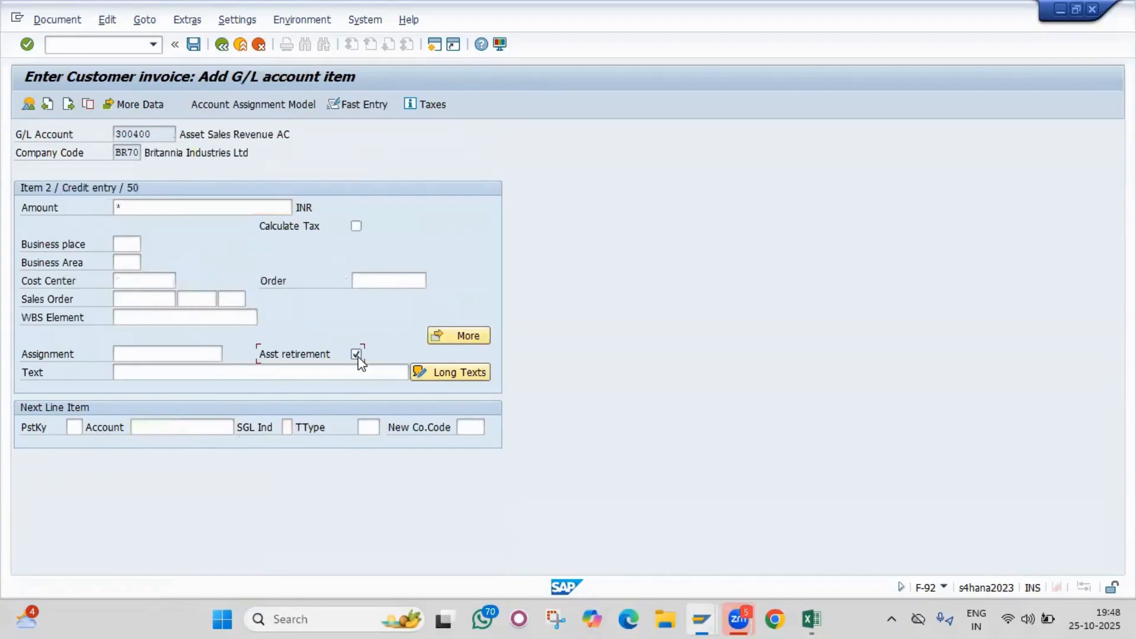
pyautogui.press('Return')
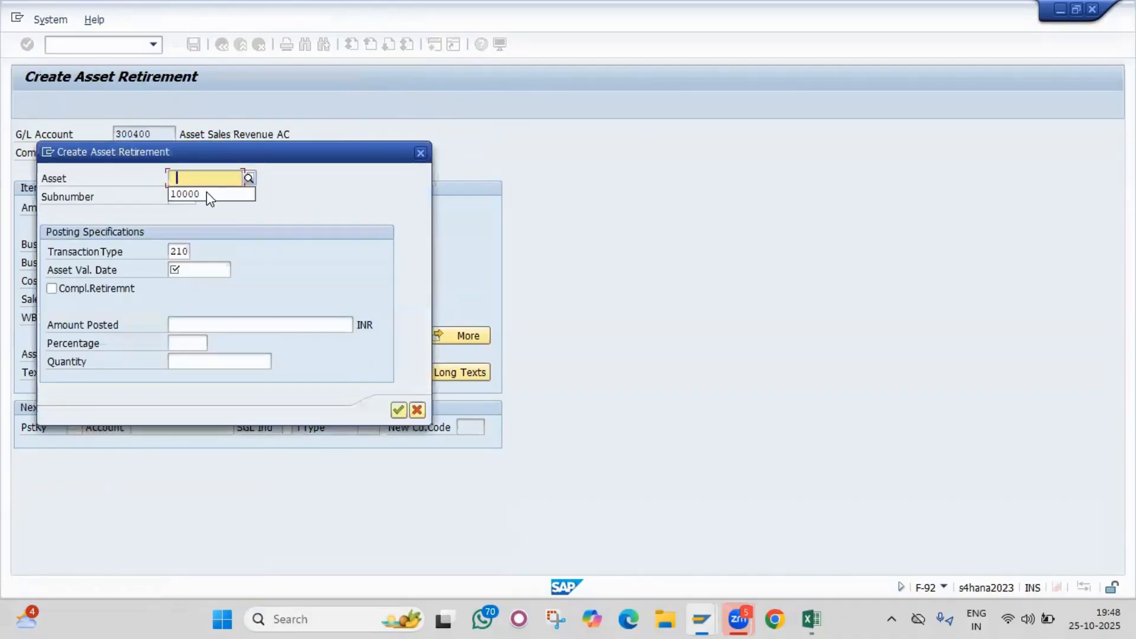
# Step: Create the retirement of asset 10000, subnumber 0, with asset value date 01.11.2025 and complete retirement
pyautogui.click(206, 194)
pyautogui.press('Tab')
pyautogui.press('Tab')
pyautogui.press('Tab')
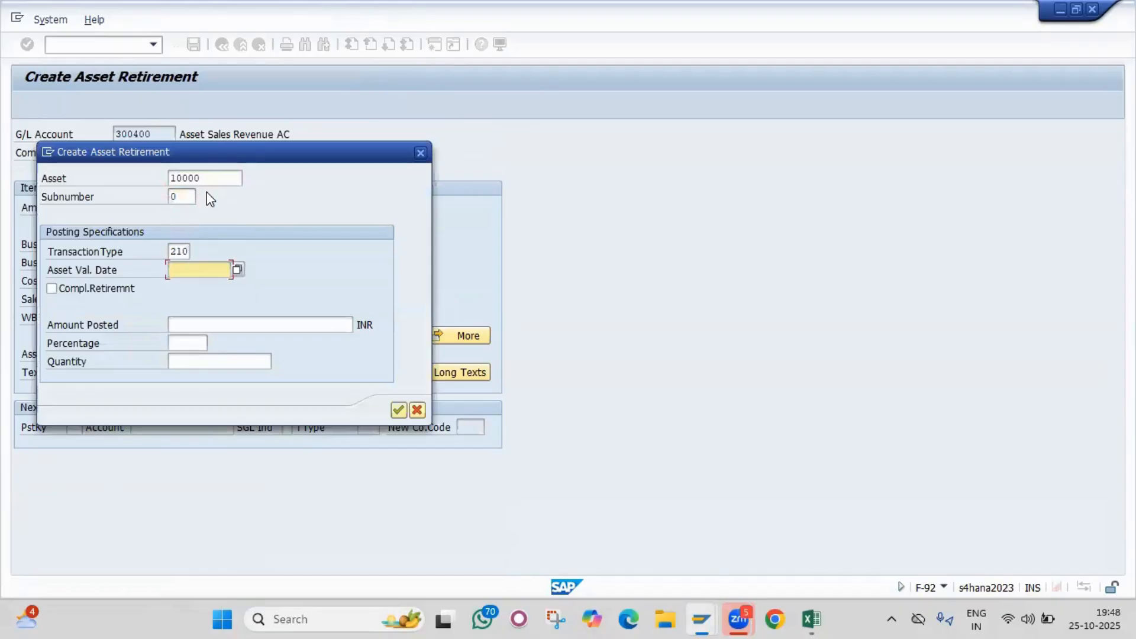
pyautogui.press('Down')
pyautogui.press('Return')
pyautogui.click(52, 290)
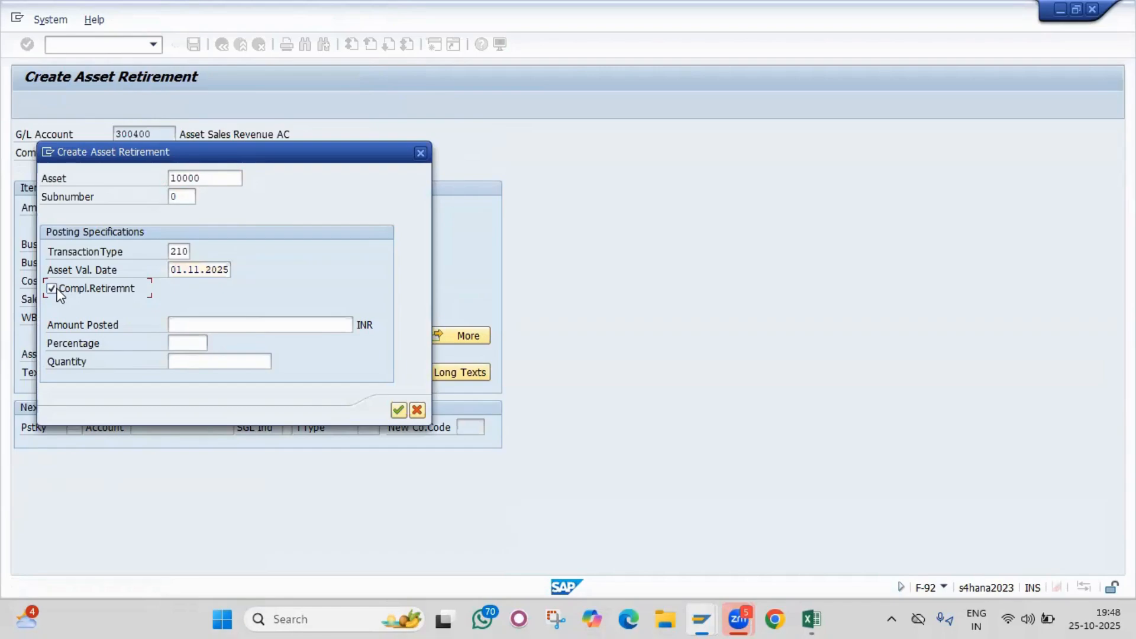
pyautogui.press('Return')
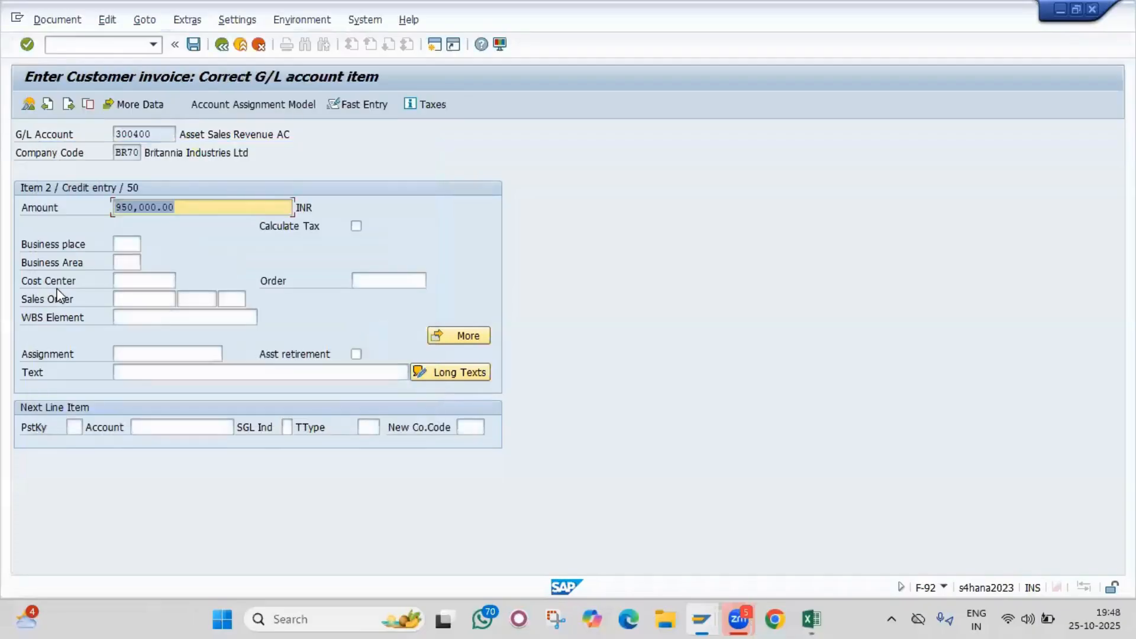
# Step: Simulate the 950000 sale document, examine its line items, and switch back to the BR70 sheet in Excel
pyautogui.click(29, 106)
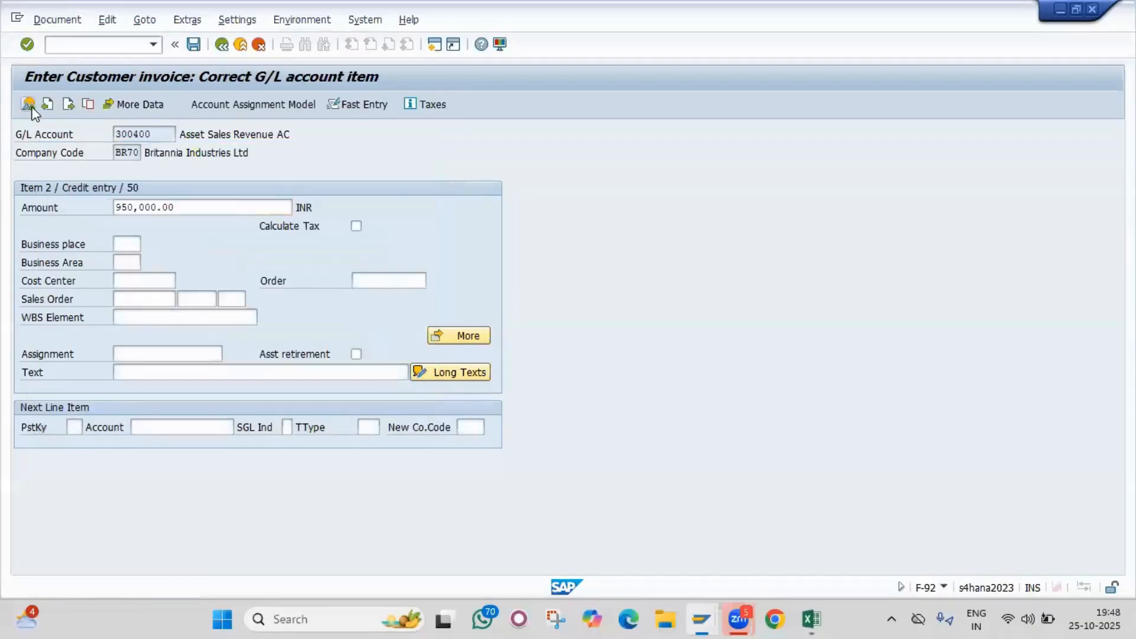
pyautogui.click(539, 105)
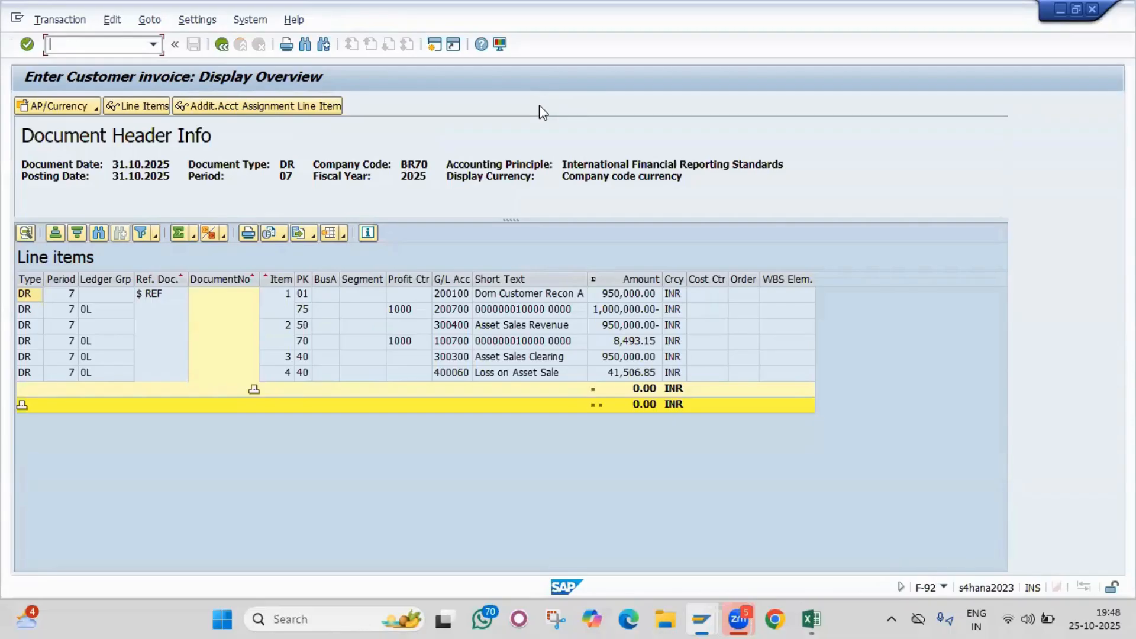
pyautogui.click(597, 342)
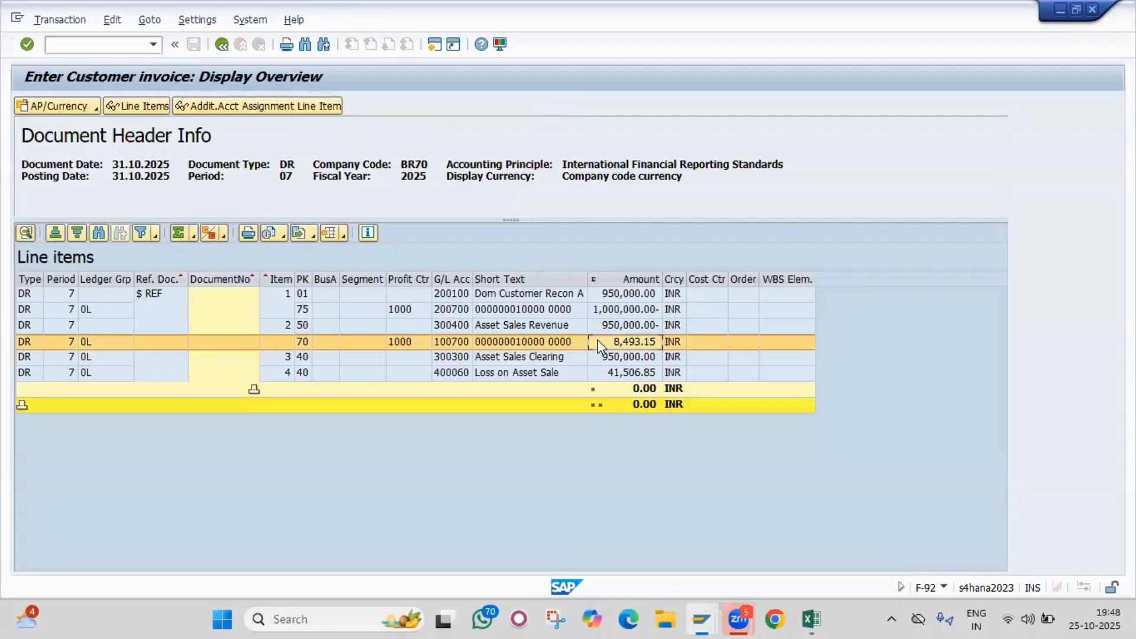
pyautogui.click(530, 295)
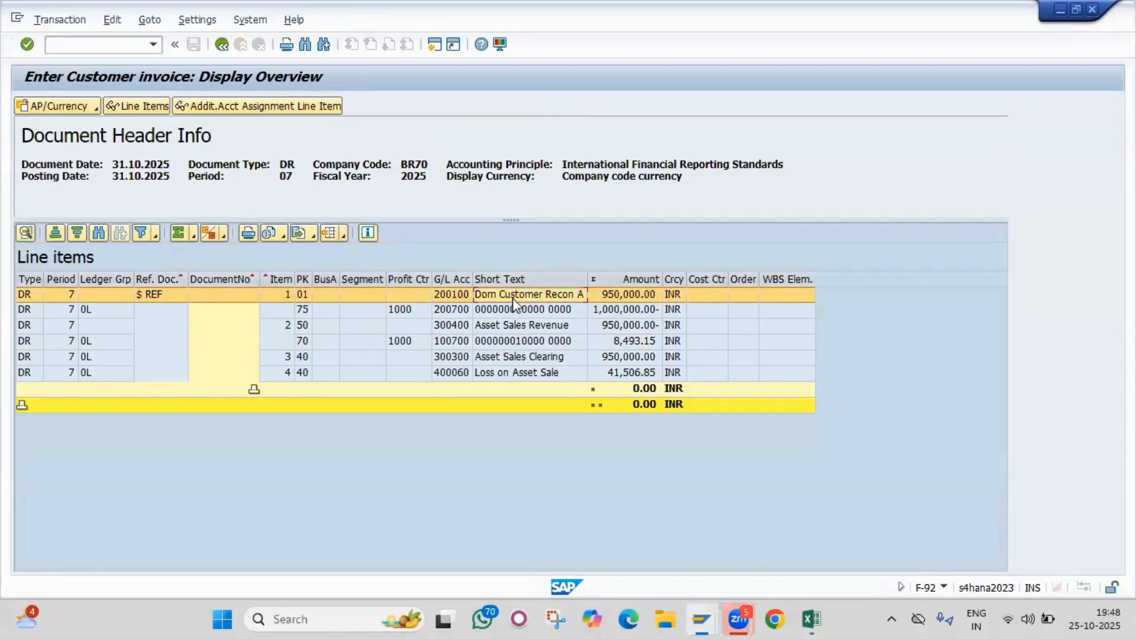
pyautogui.hotkey('alt', 'Tab')
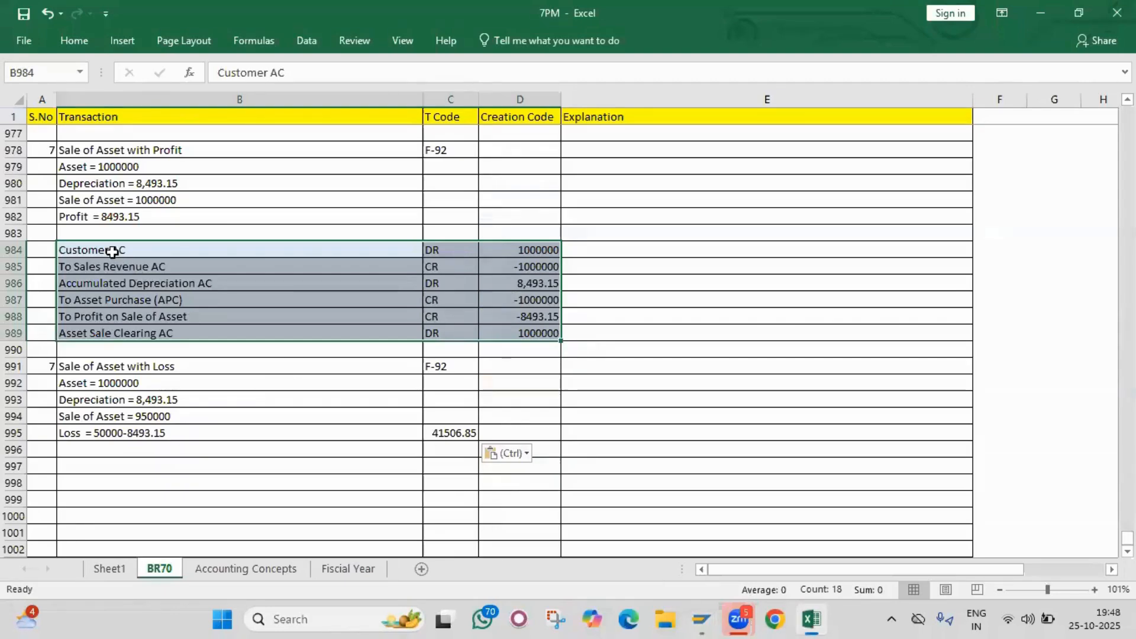
# Step: Copy the Customer AC entry from the profit section to row 998 under the loss section and set its amount to 950000
pyautogui.moveTo(116, 253); pyautogui.dragTo(521, 247)
pyautogui.hotkey('ctrl', 'c')
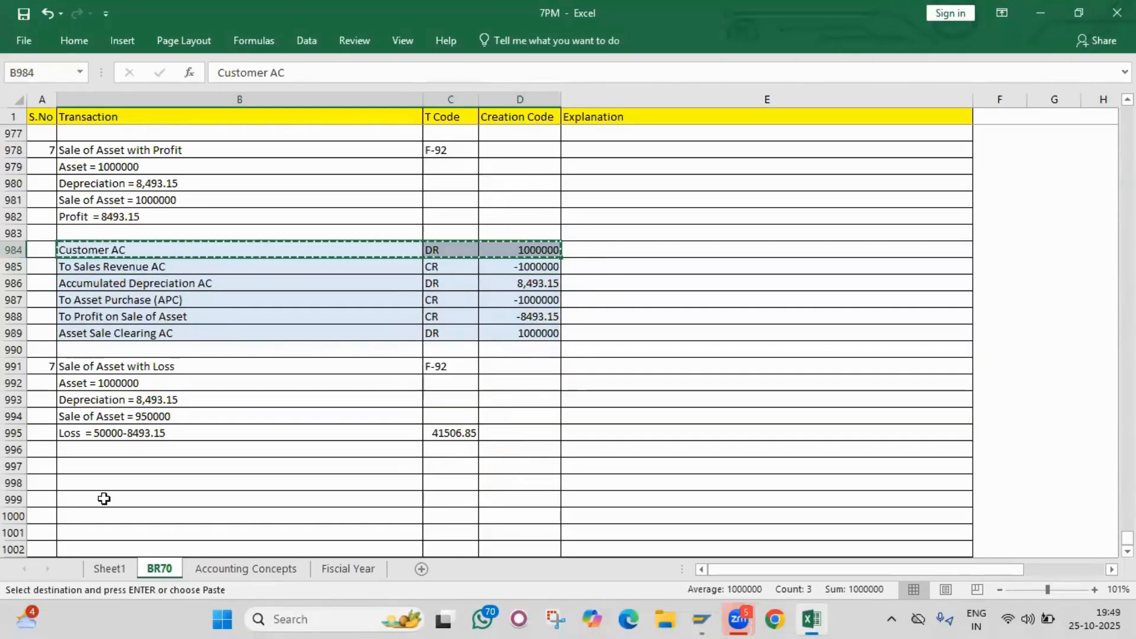
pyautogui.click(83, 481)
pyautogui.hotkey('ctrl', 'v')
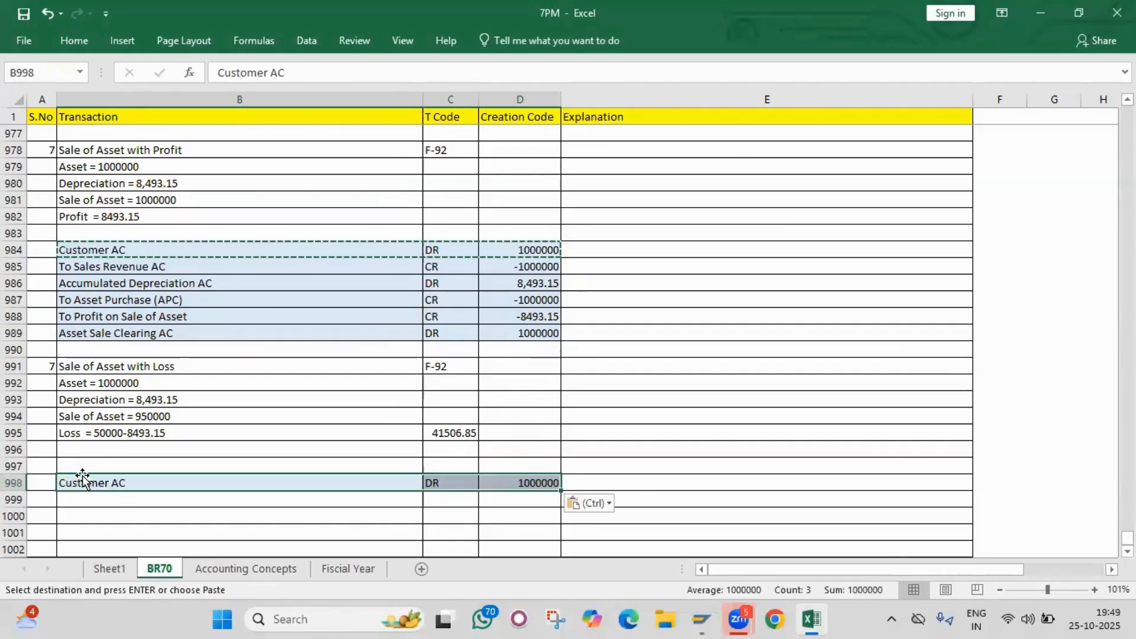
pyautogui.scroll(-4, 86, 479)
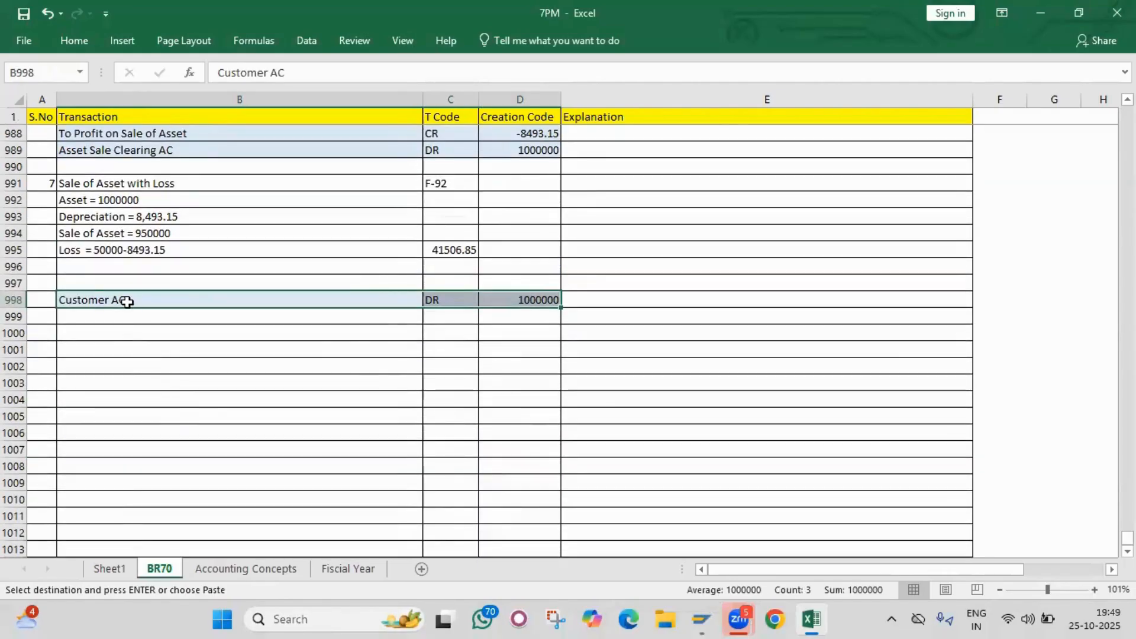
pyautogui.press('Right')
pyautogui.press('Right')
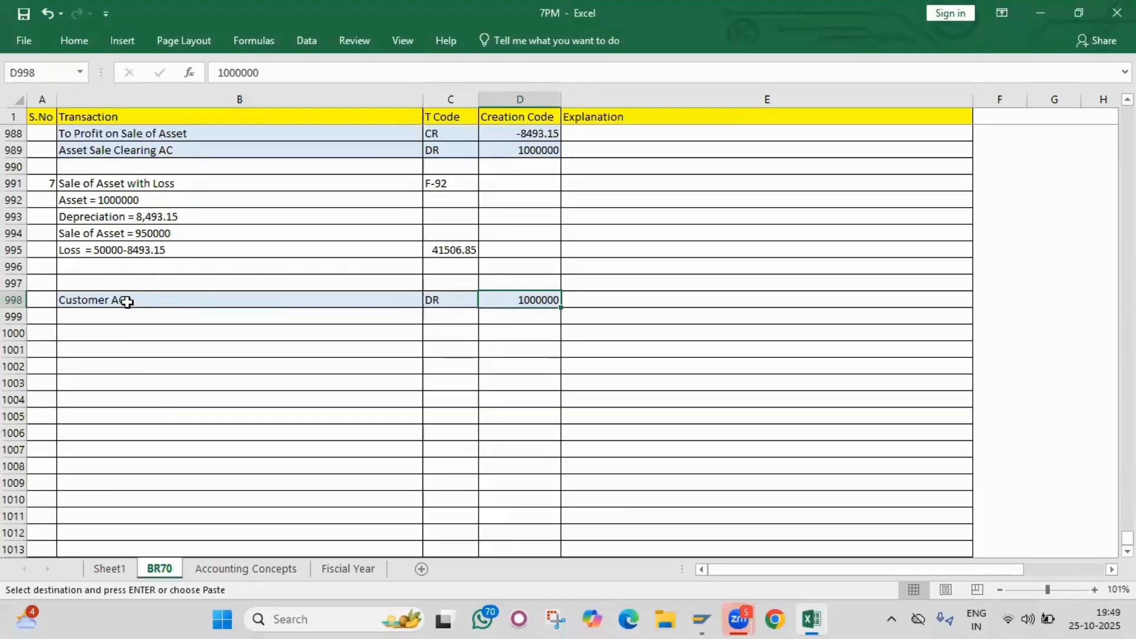
pyautogui.scroll(2, 128, 302)
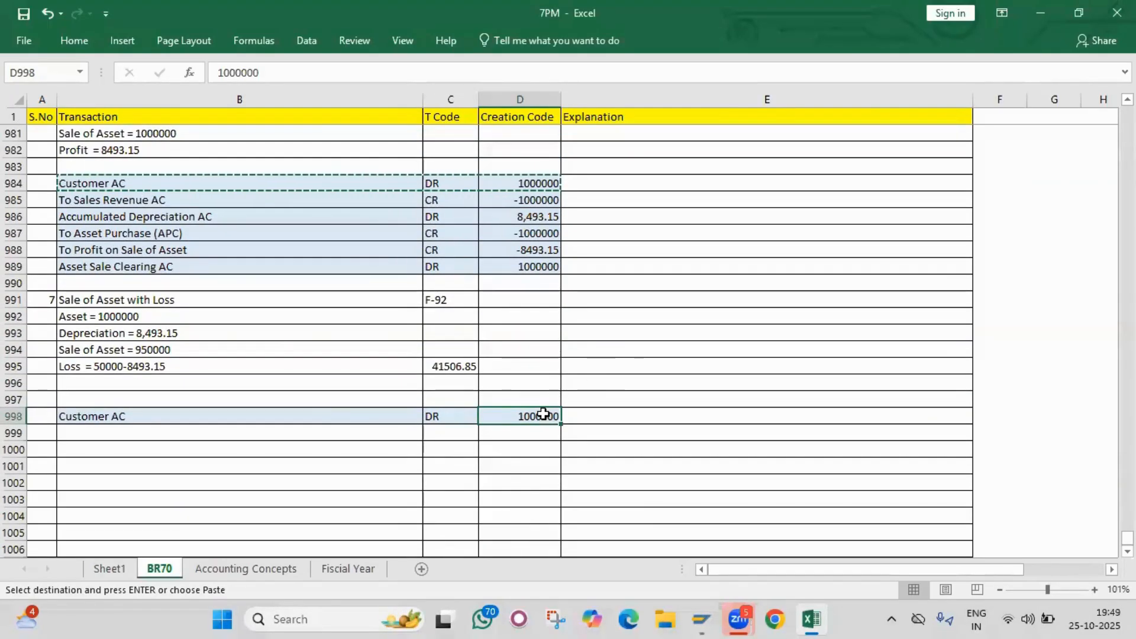
pyautogui.write('950000')
pyautogui.press('Return')
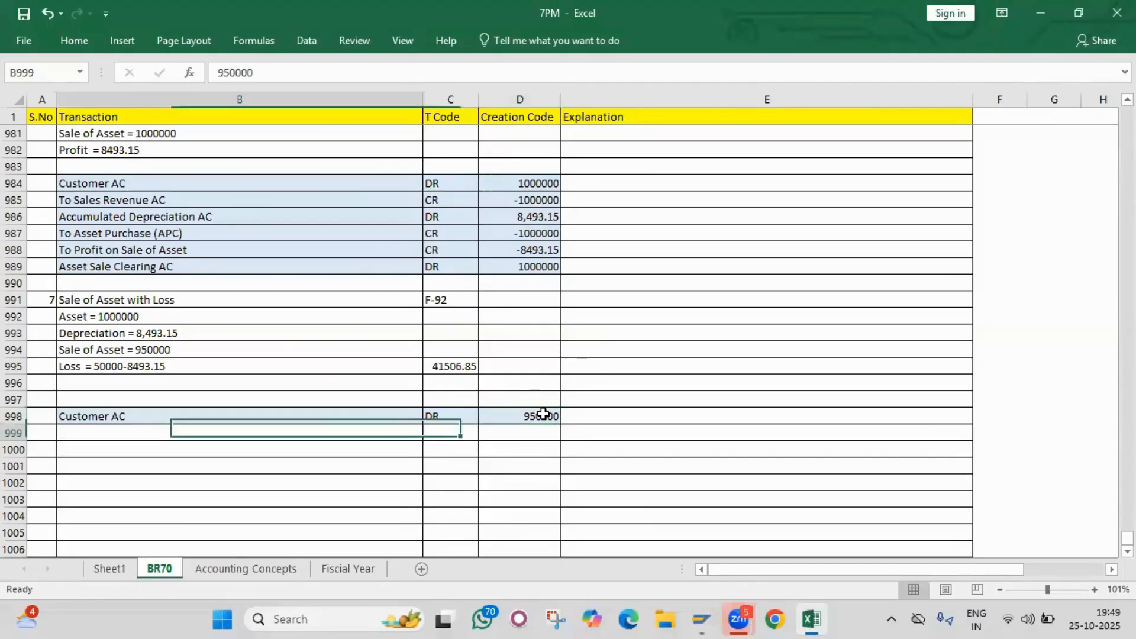
# Step: Copy the To Sales Revenue AC entry from the profit section to row 999, below the loss section's Customer AC line
pyautogui.moveTo(357, 416); pyautogui.dragTo(531, 426)
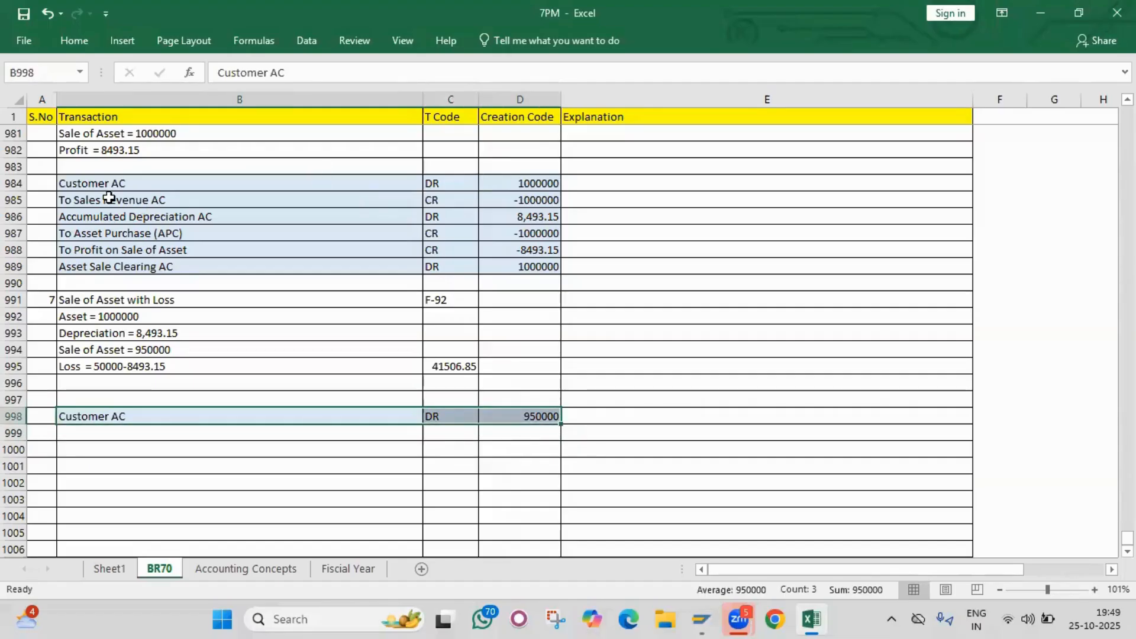
pyautogui.click(314, 199)
pyautogui.moveTo(459, 195); pyautogui.dragTo(519, 203)
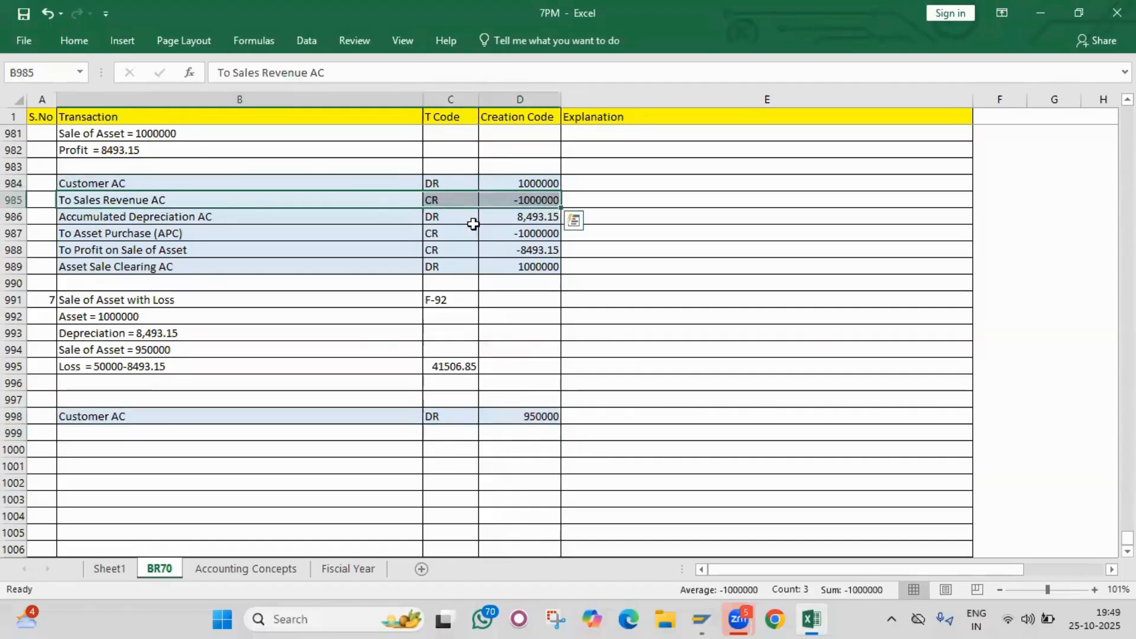
pyautogui.hotkey('ctrl', 'c')
pyautogui.click(120, 432)
pyautogui.hotkey('ctrl', 'v')
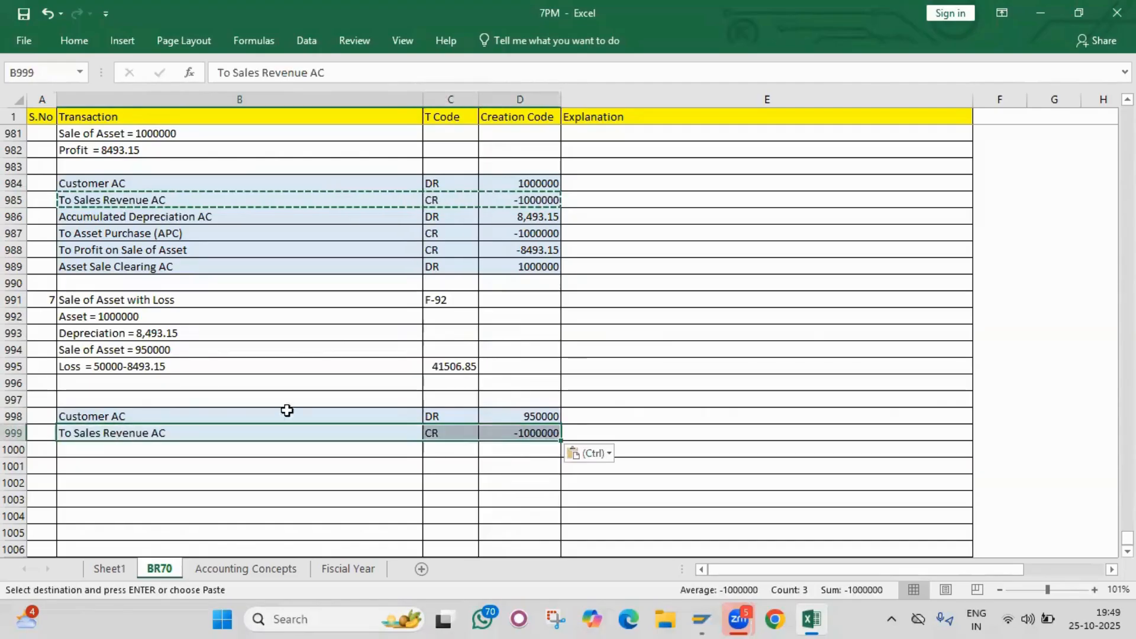